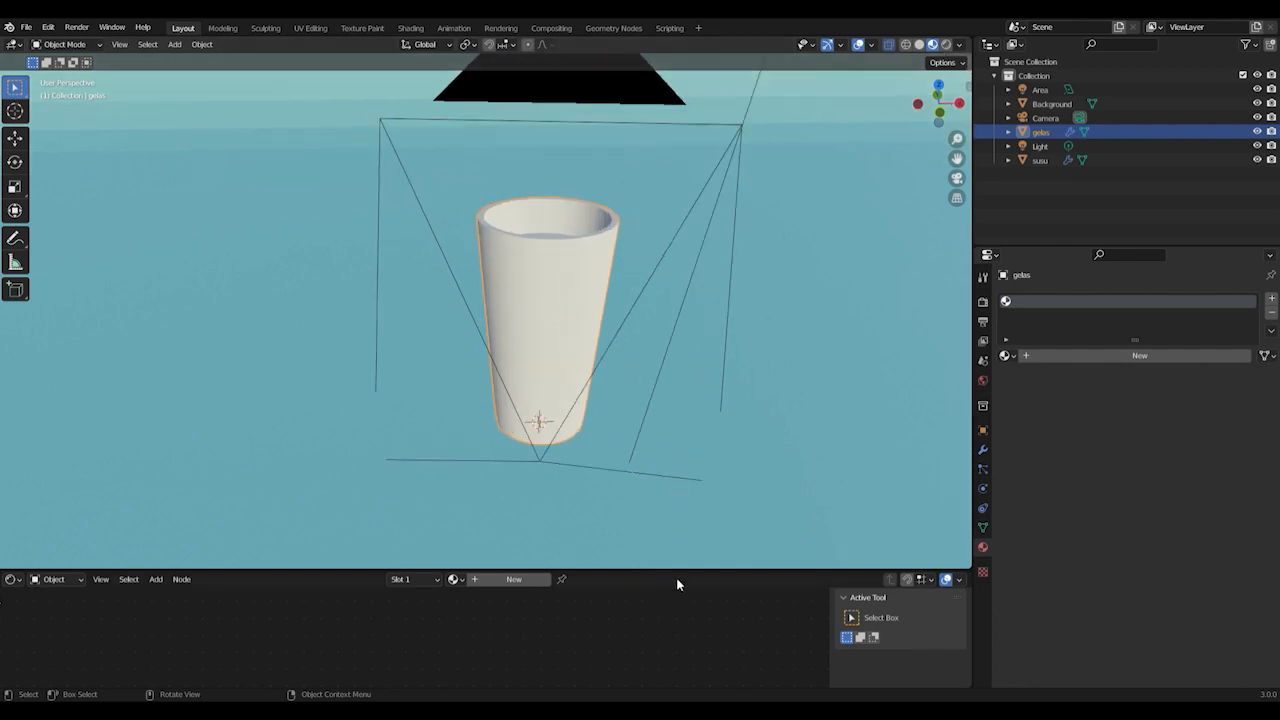
Create a new material on the gelas object and delete its default Principled BSDF node
left_click_drag(690, 575, 689, 531)
left_click(512, 543)
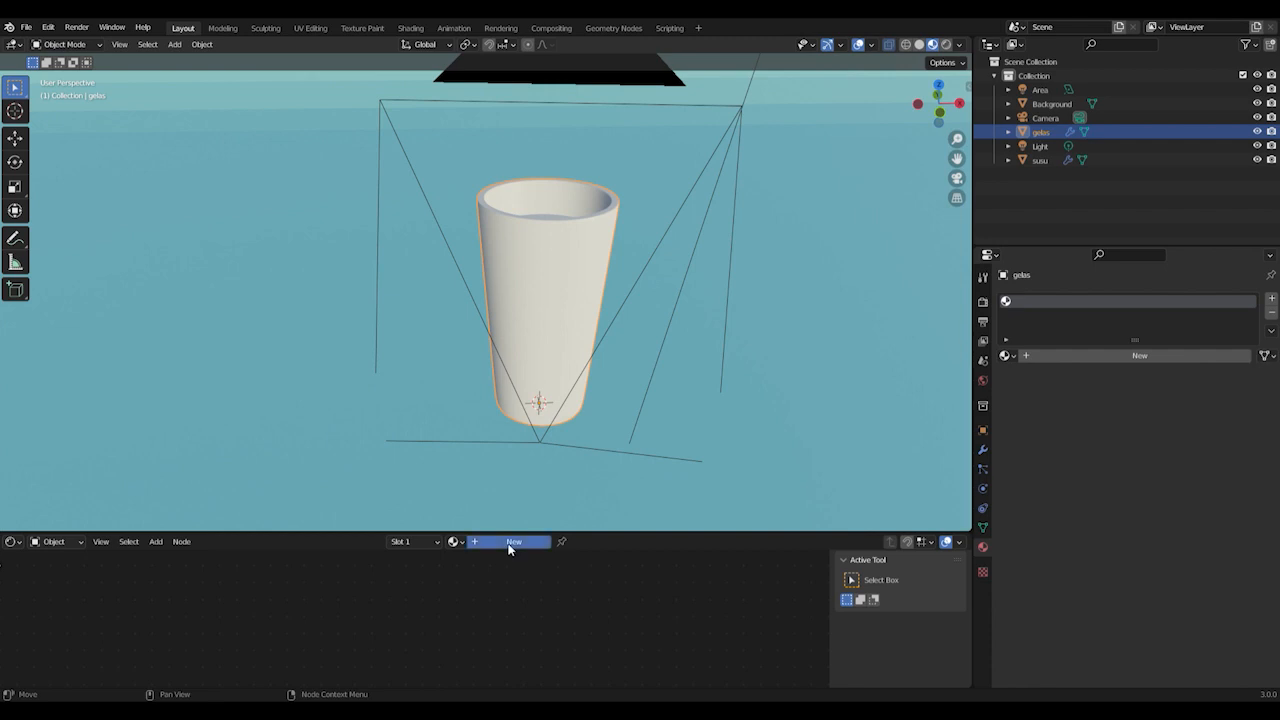
left_click_drag(488, 683, 497, 572)
scroll(538, 607, "up", 3)
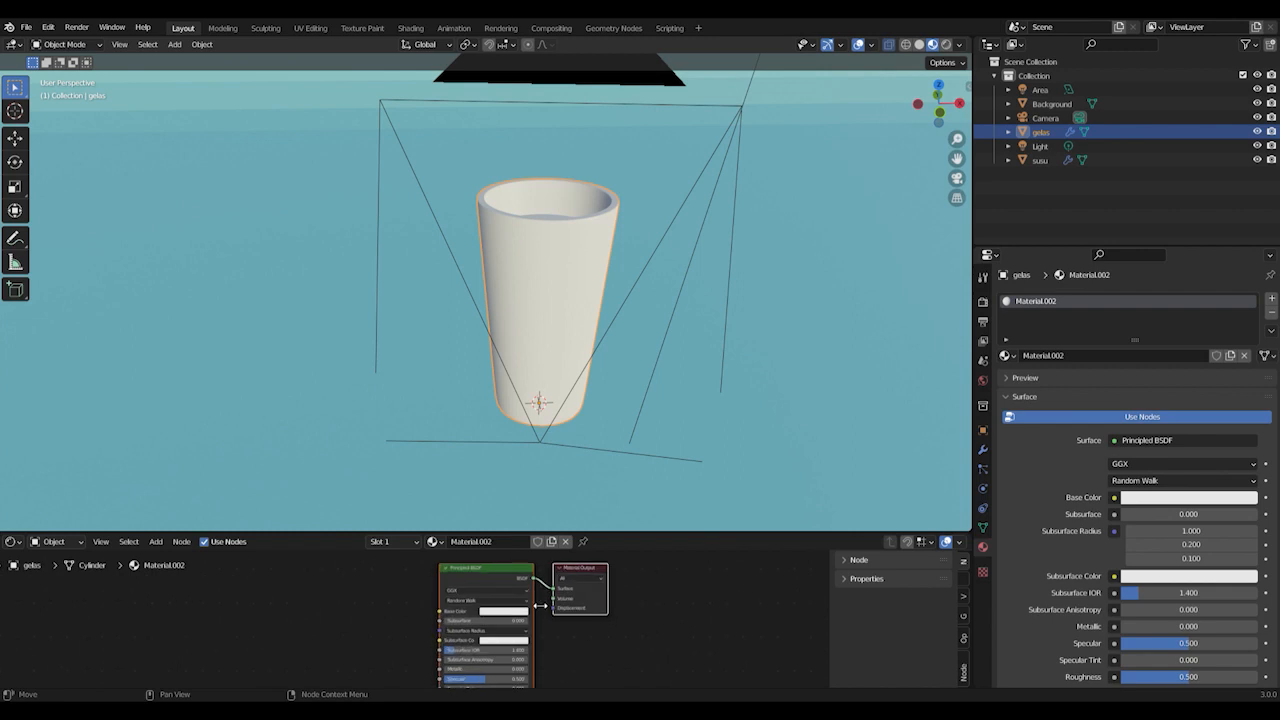
scroll(537, 607, "up", 2)
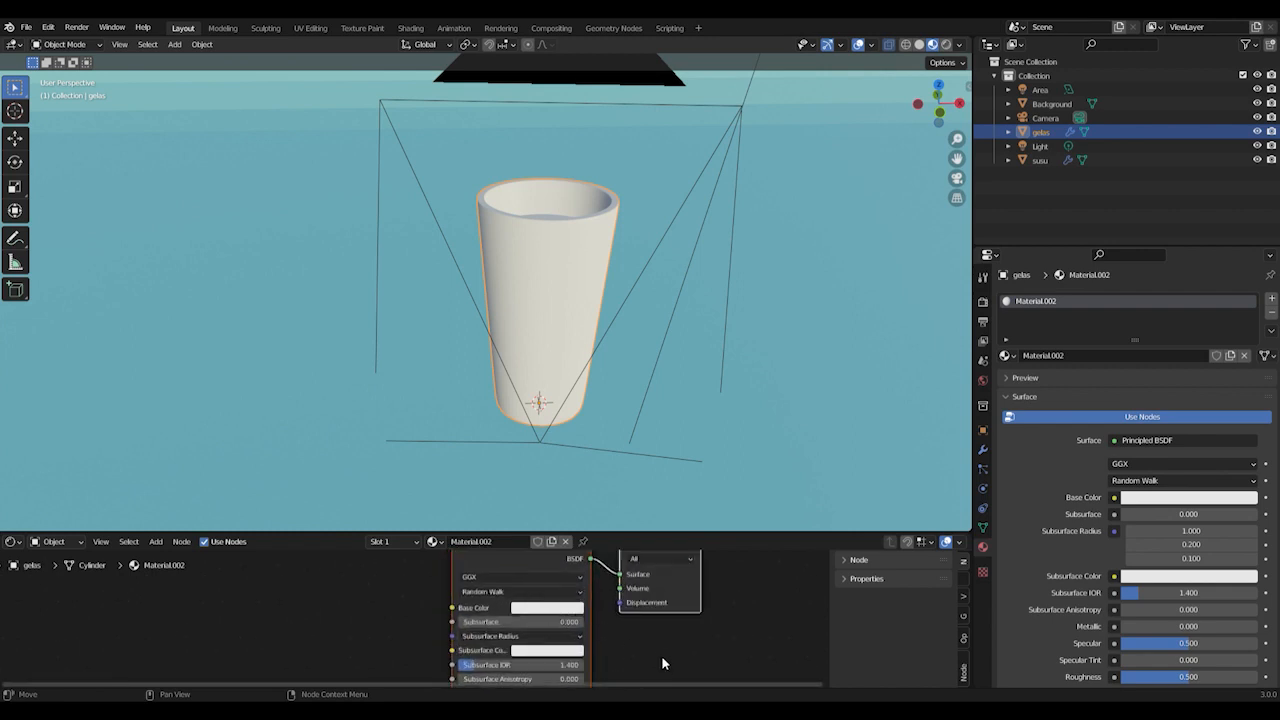
middle_click_drag(753, 620, 758, 652)
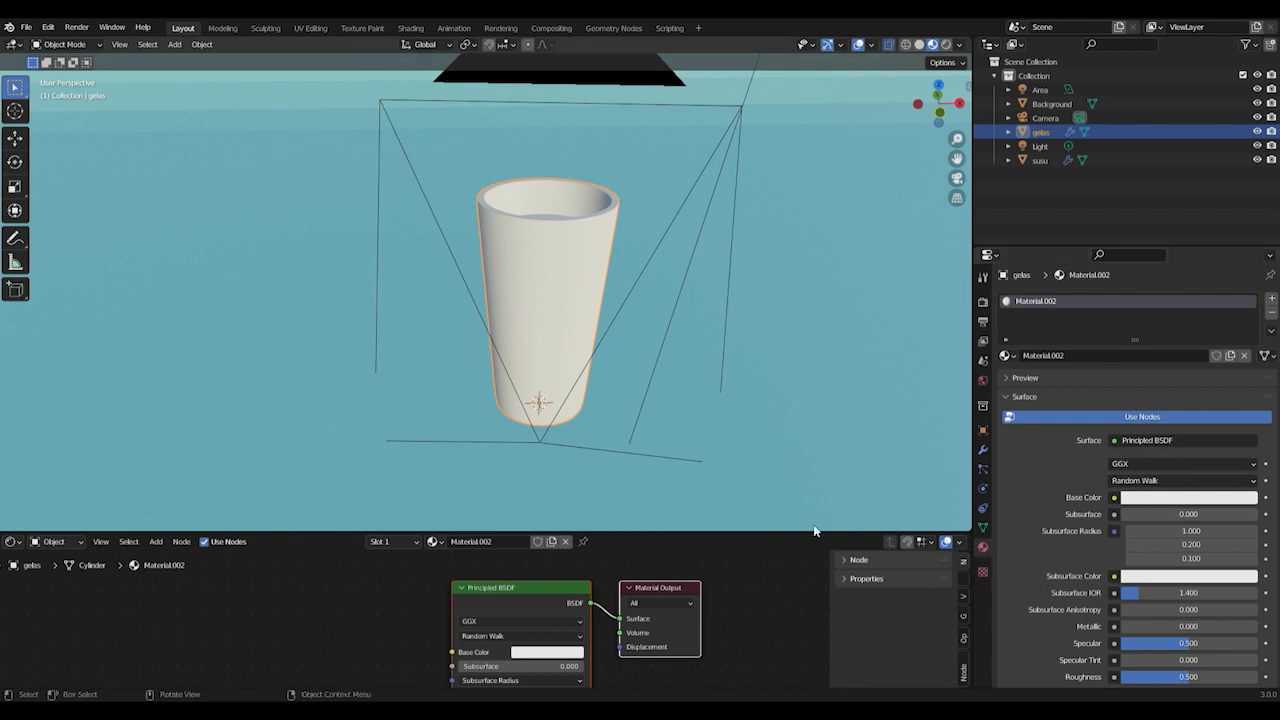
left_click(541, 588)
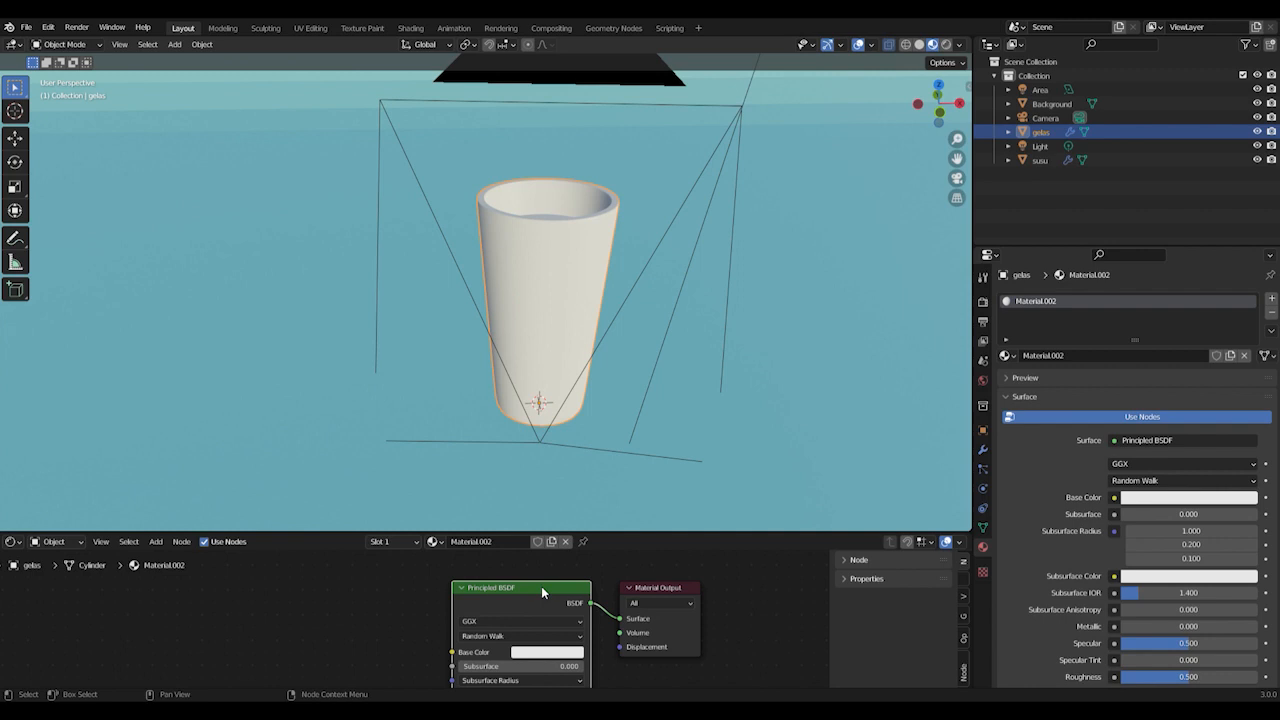
key("x")
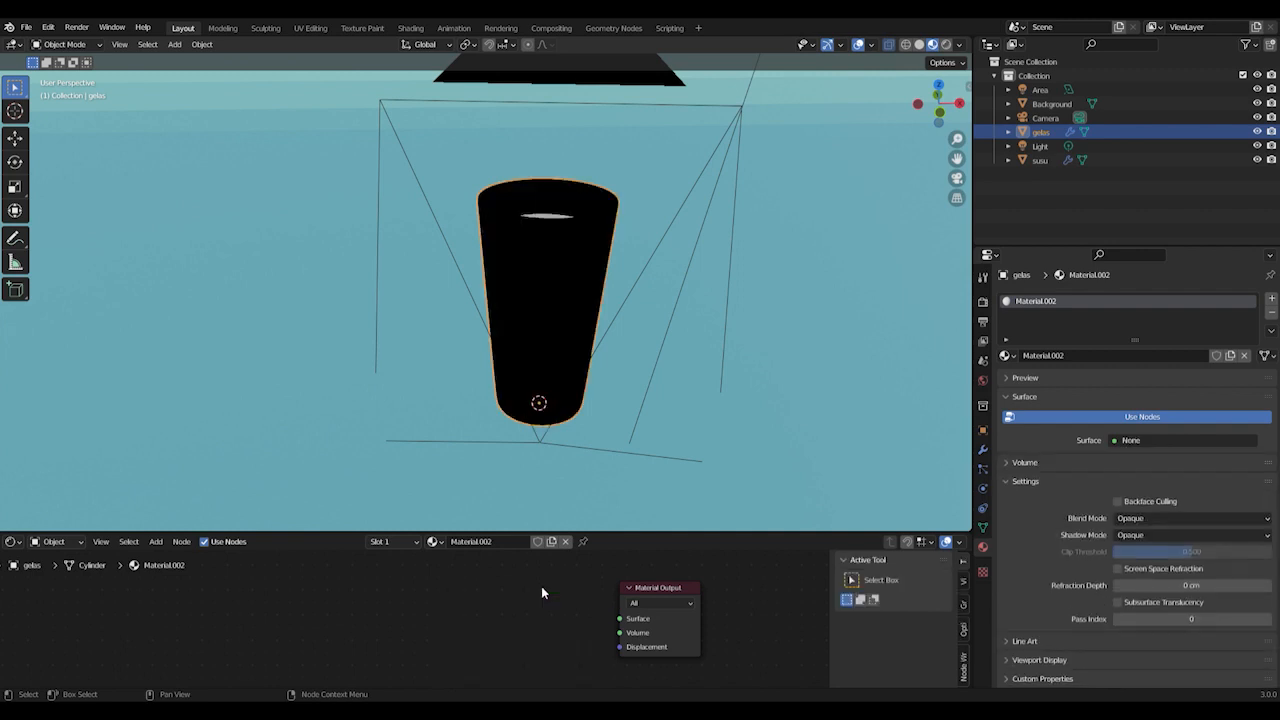
Add a Mix Shader node and place it just before the Material Output node
left_click(157, 543)
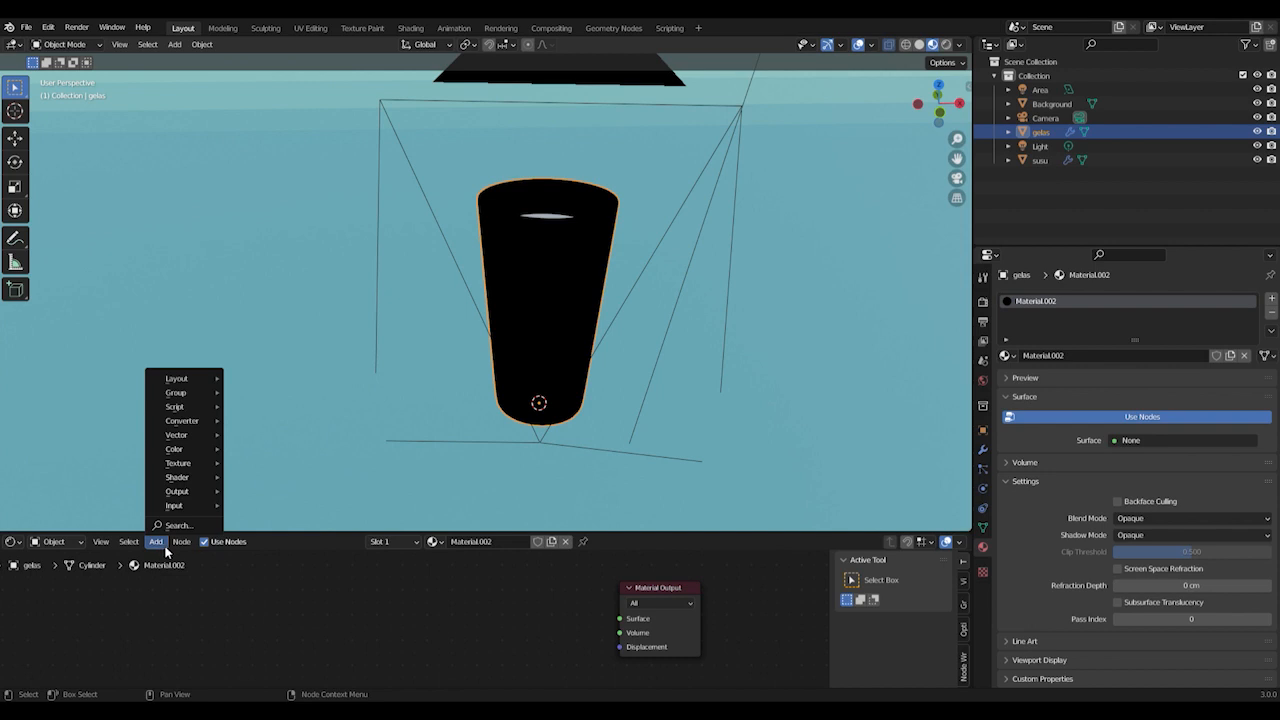
left_click(680, 592)
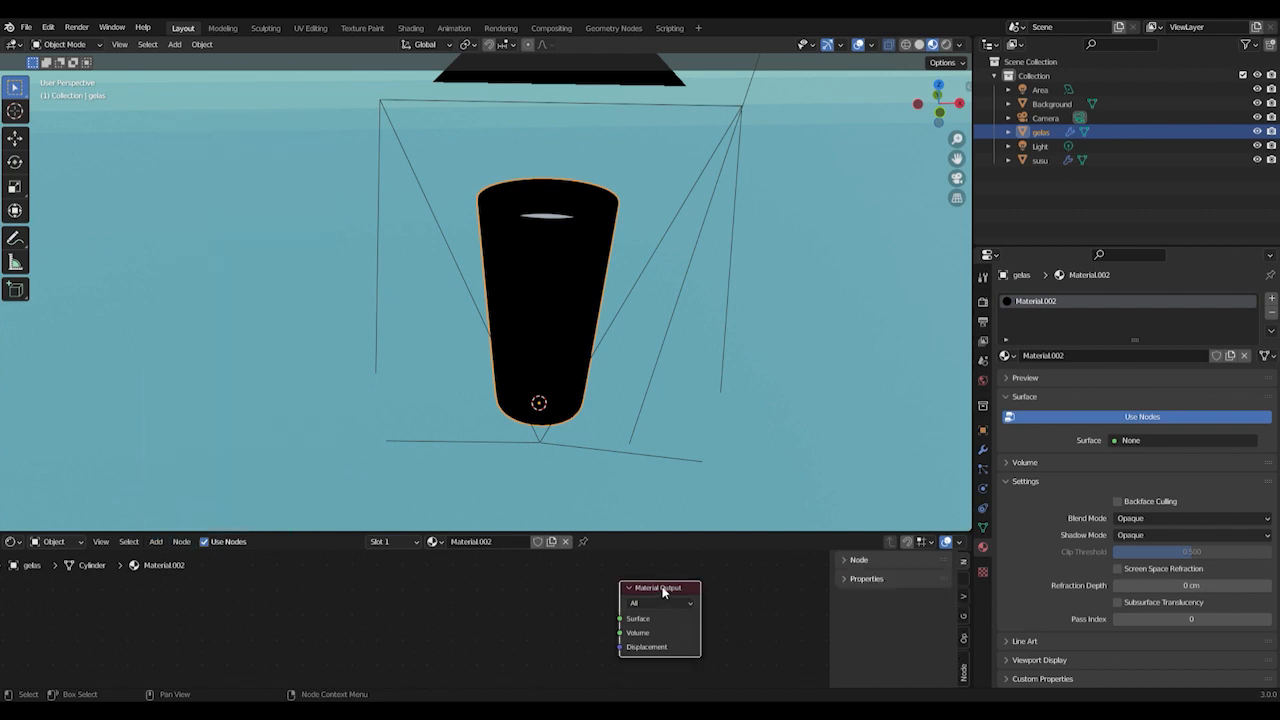
left_click(157, 542)
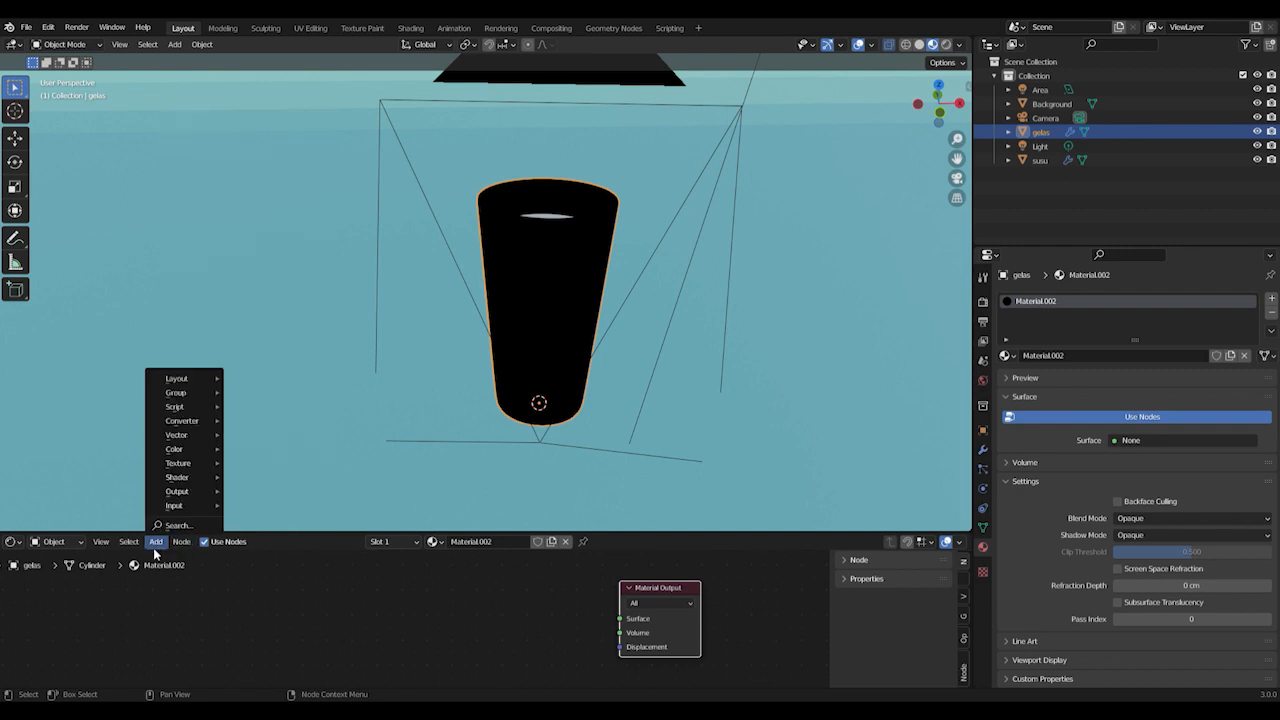
left_click(155, 545)
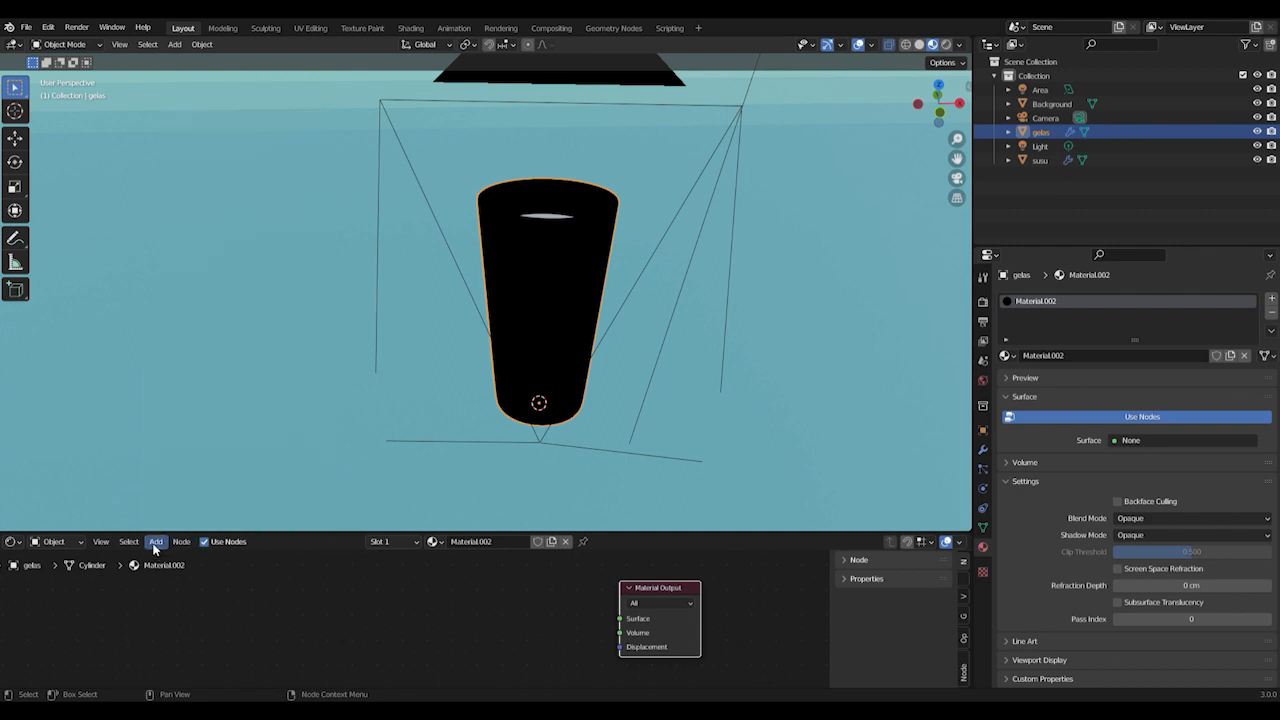
left_click(155, 545)
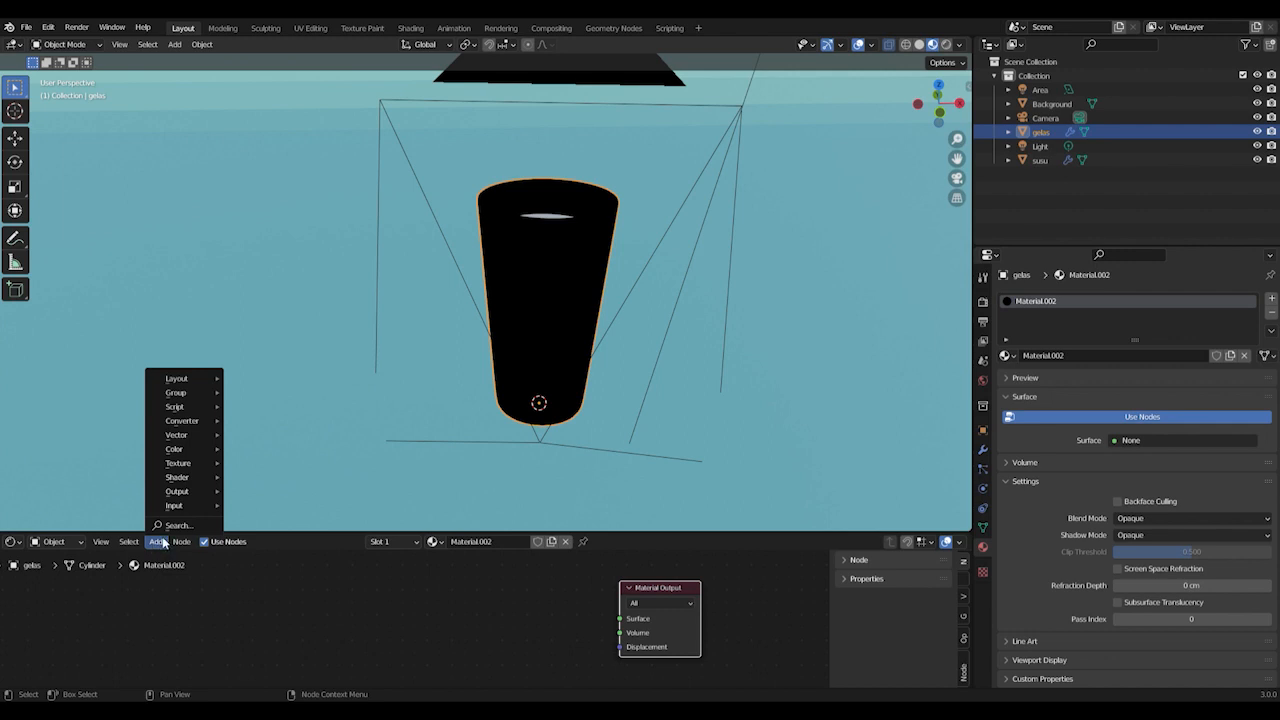
left_click(170, 526)
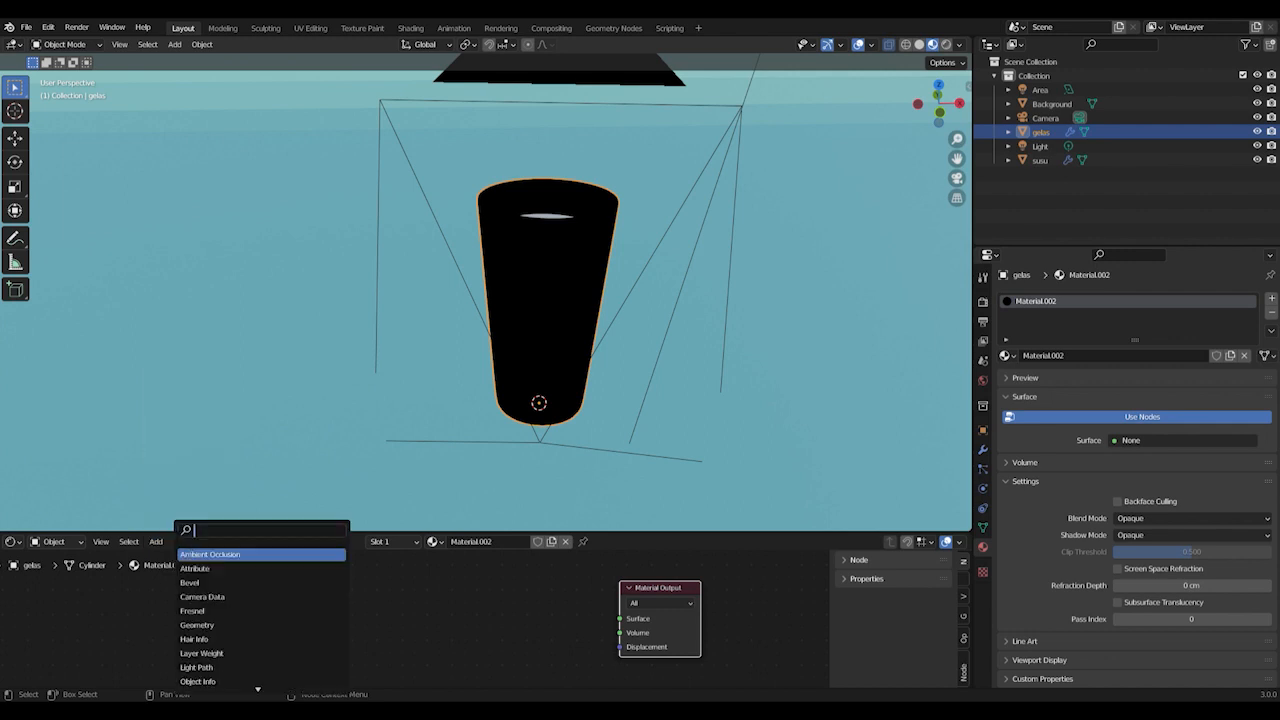
type("mix")
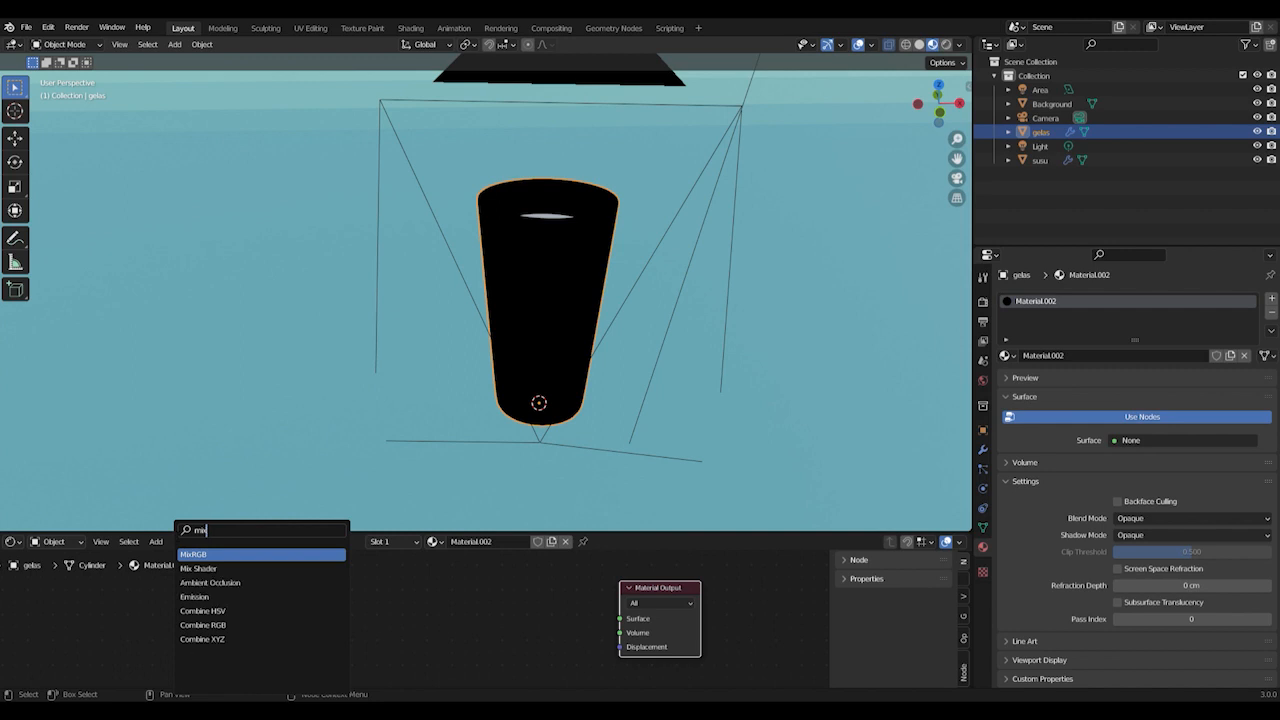
left_click(198, 568)
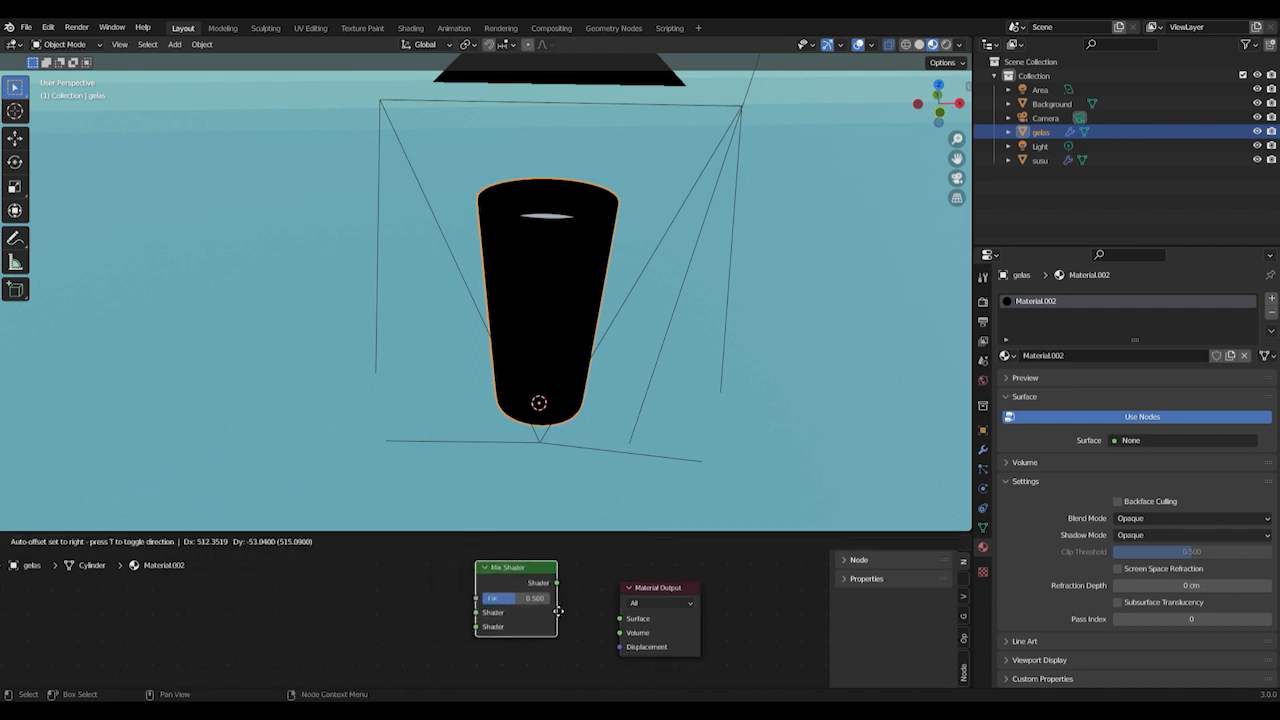
left_click(588, 627)
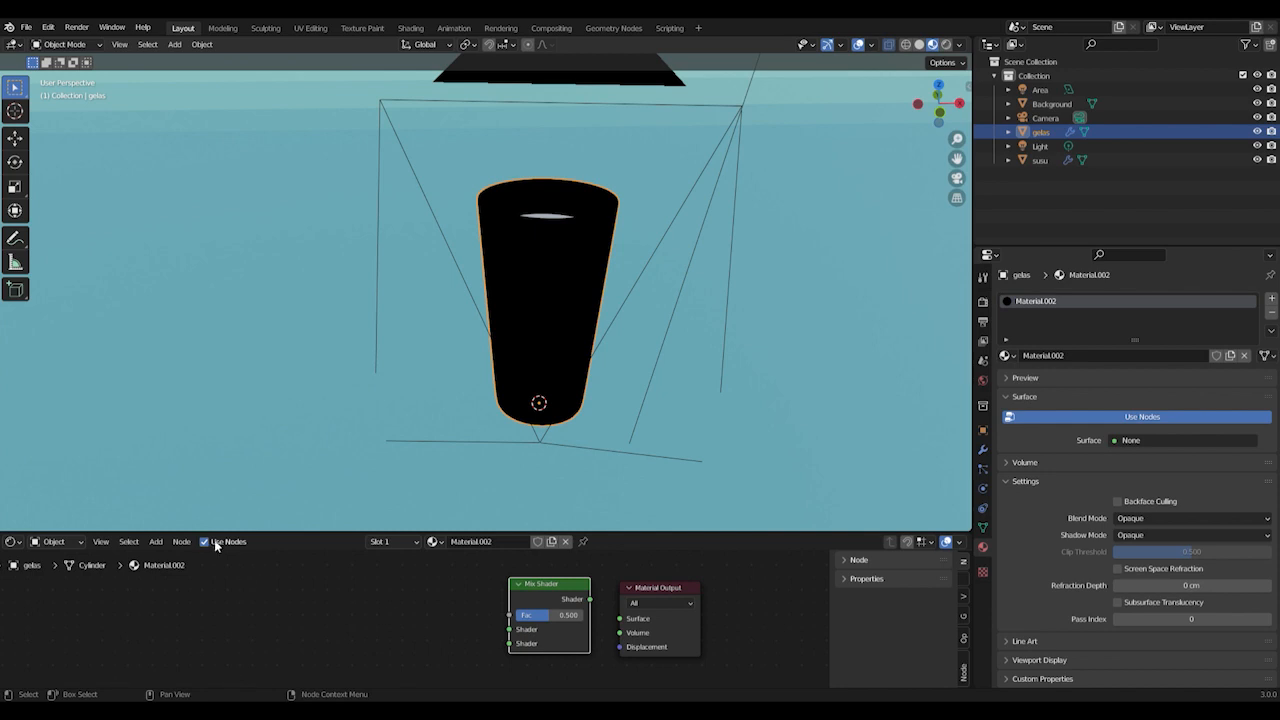
Add a Glass BSDF node and place it before the Mix Shader node
left_click(157, 543)
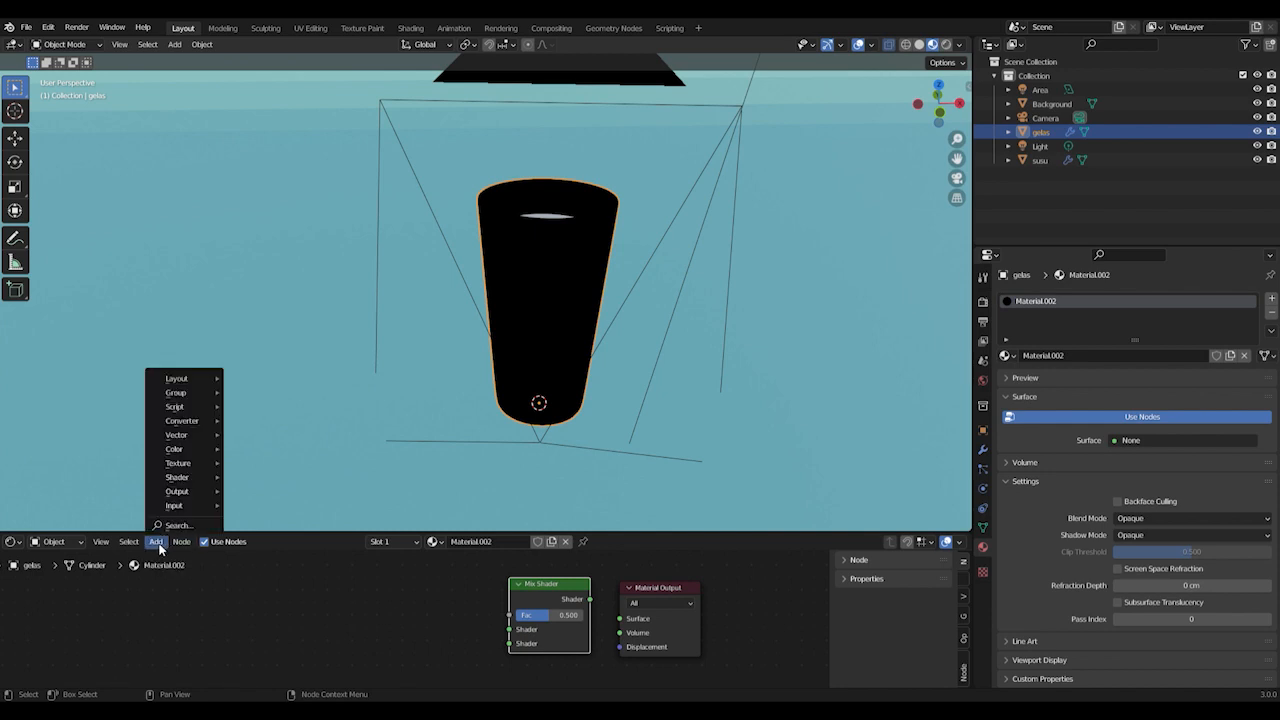
left_click(158, 544)
left_click(178, 525)
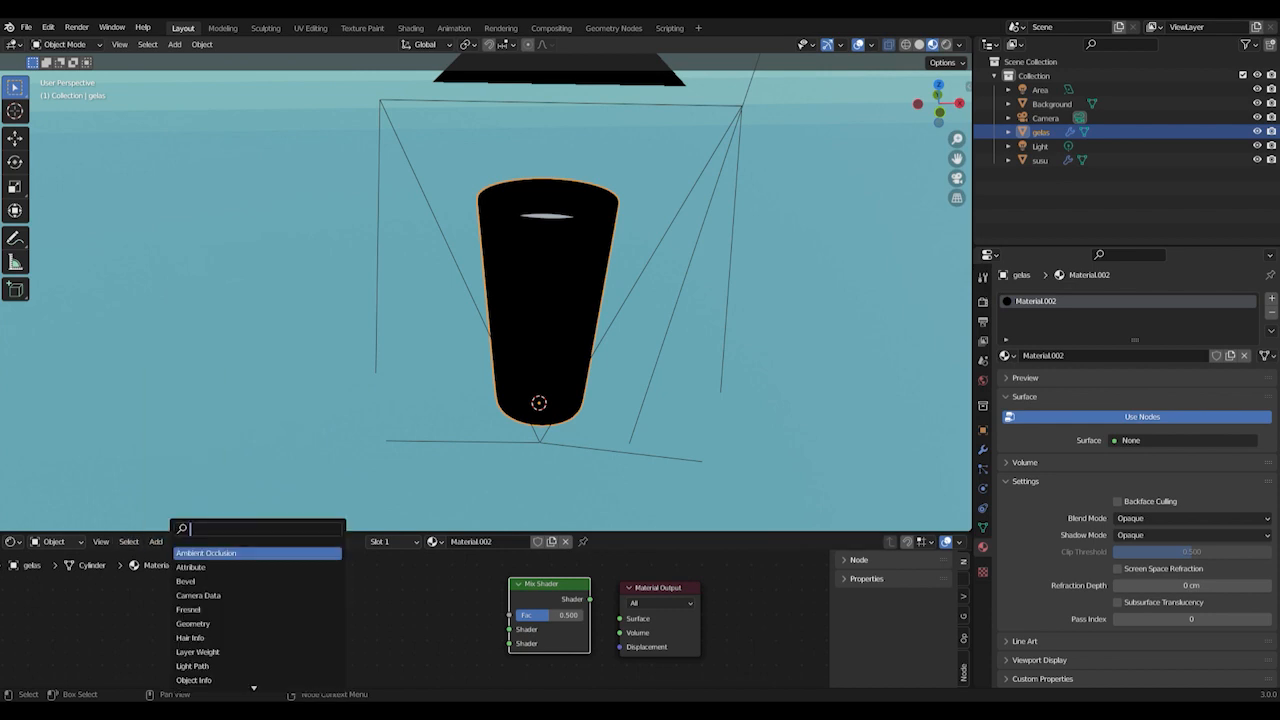
type("glass")
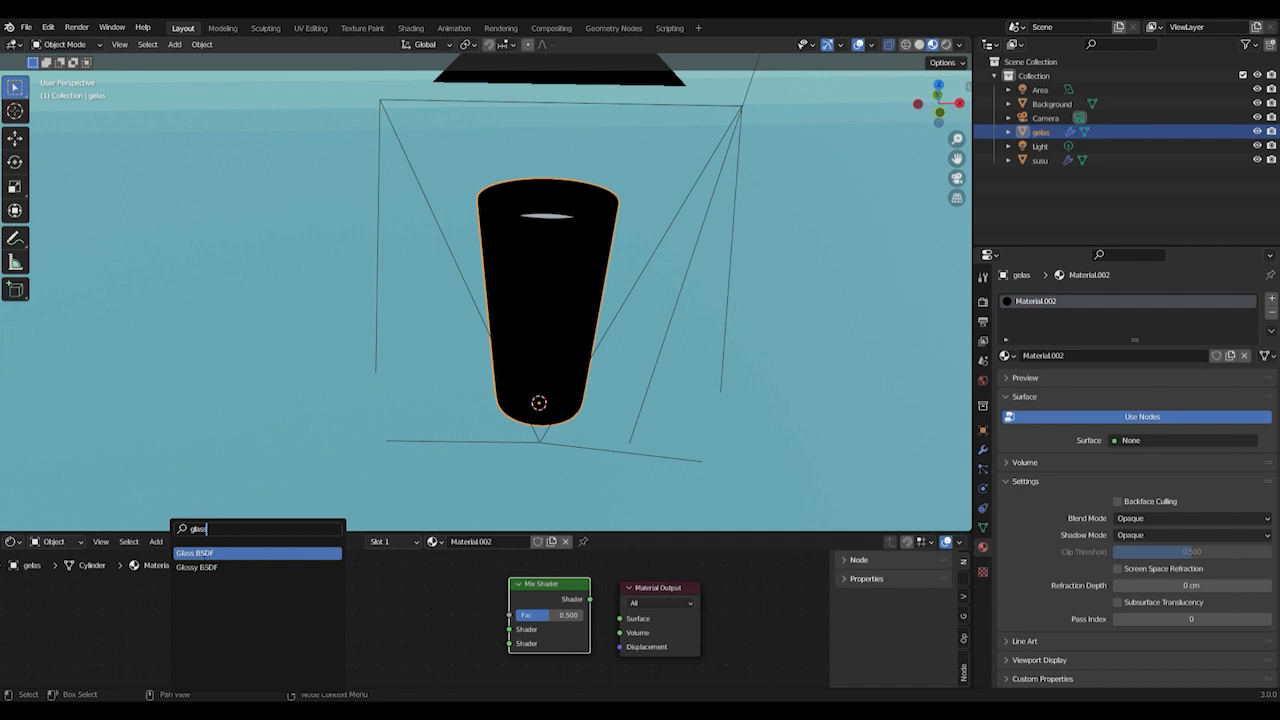
key("Return")
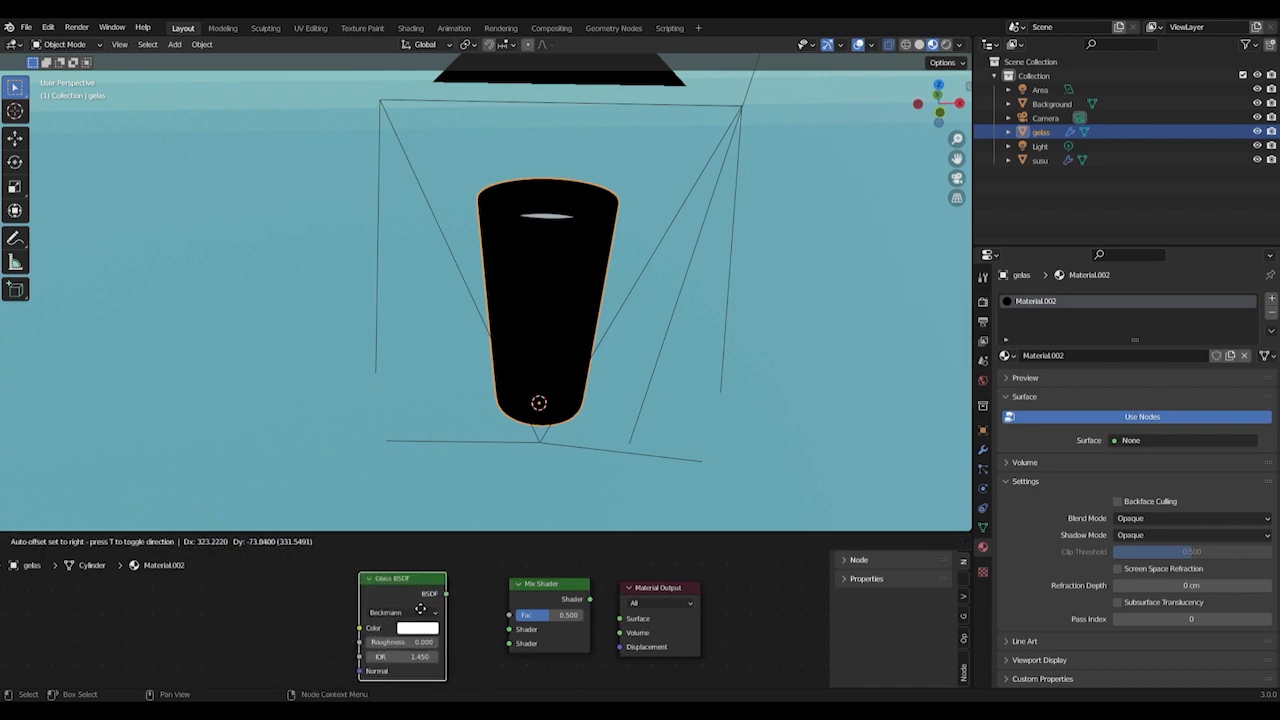
left_click(422, 612)
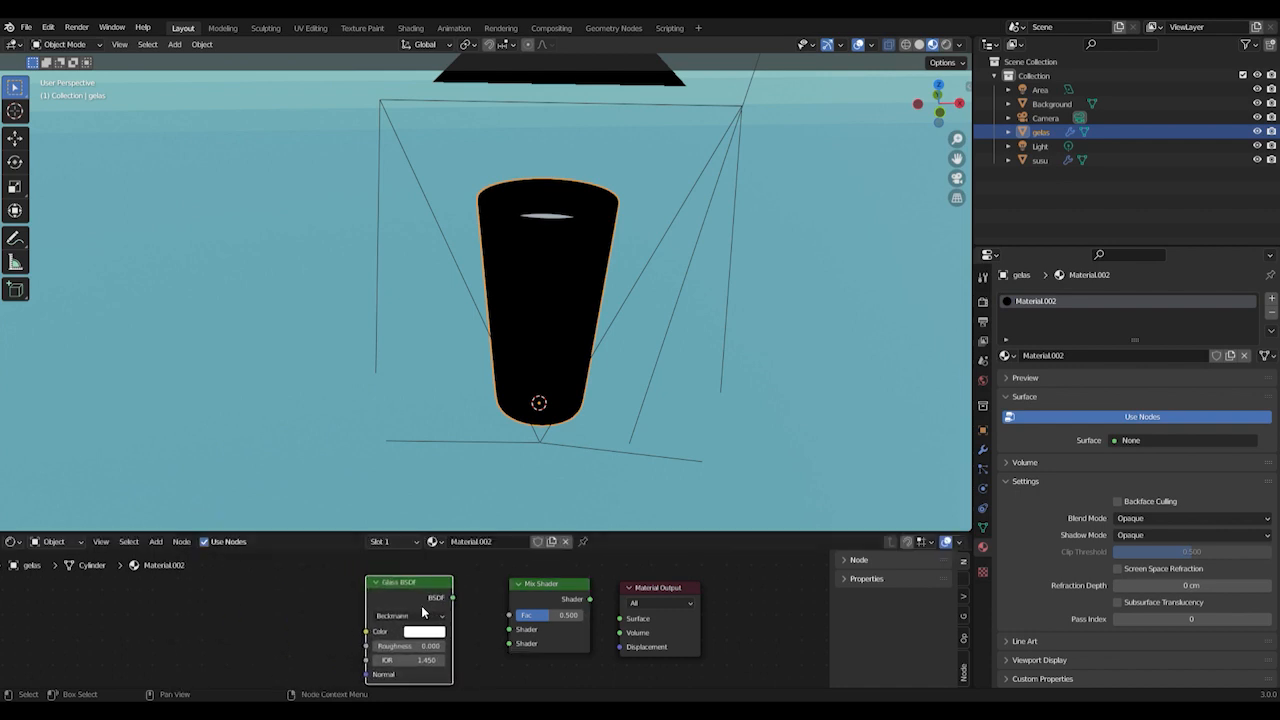
Add a Transparent BSDF node and place it beside the Glass BSDF node
left_click(159, 543)
left_click(176, 525)
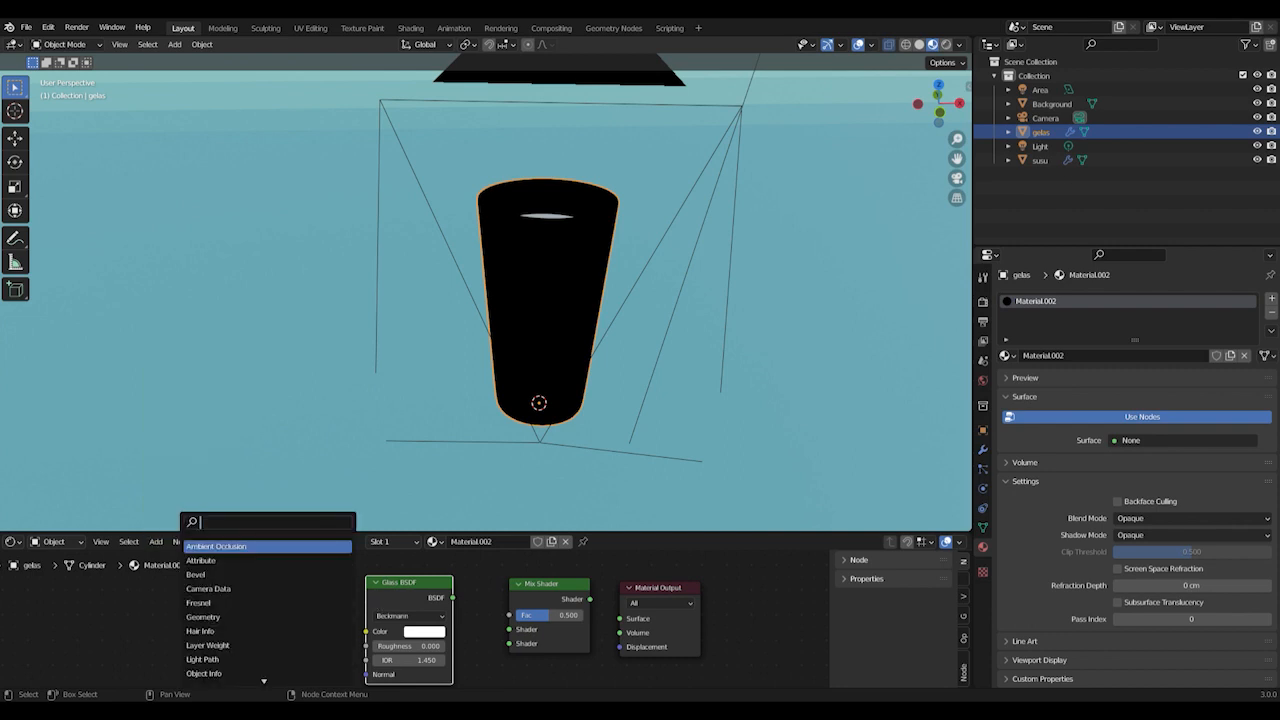
type("tr")
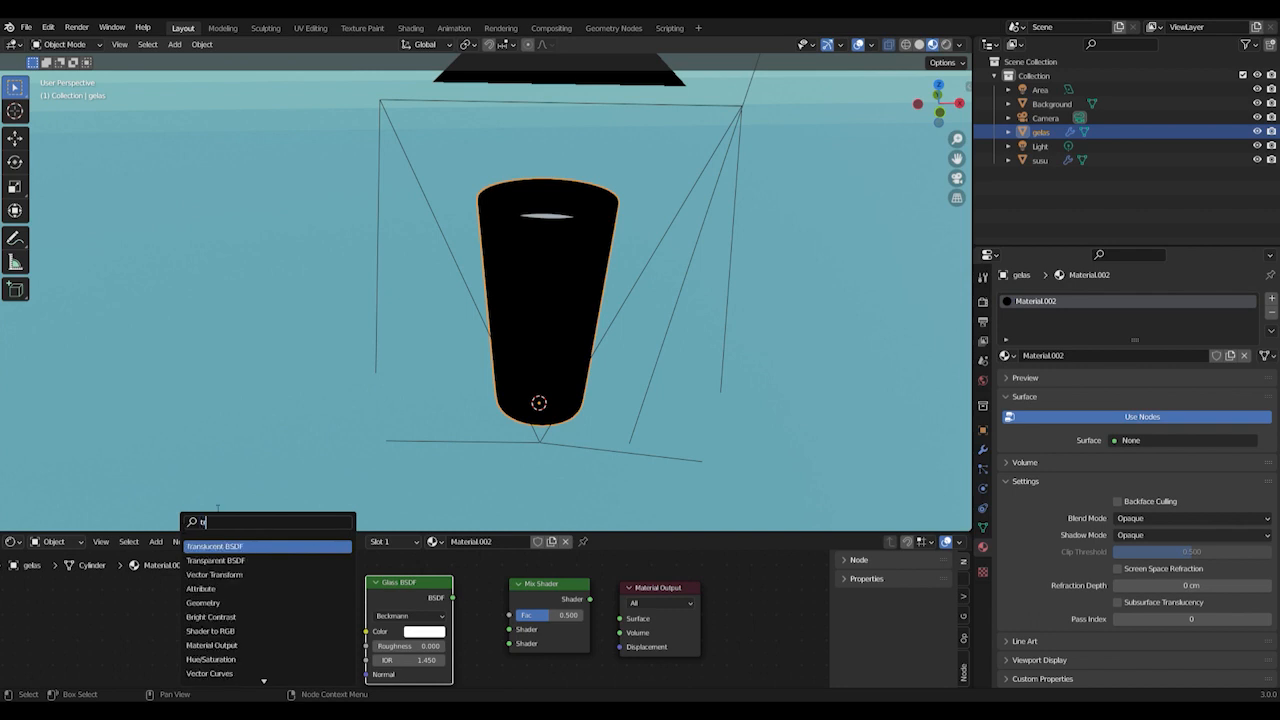
left_click(215, 560)
left_click(304, 668)
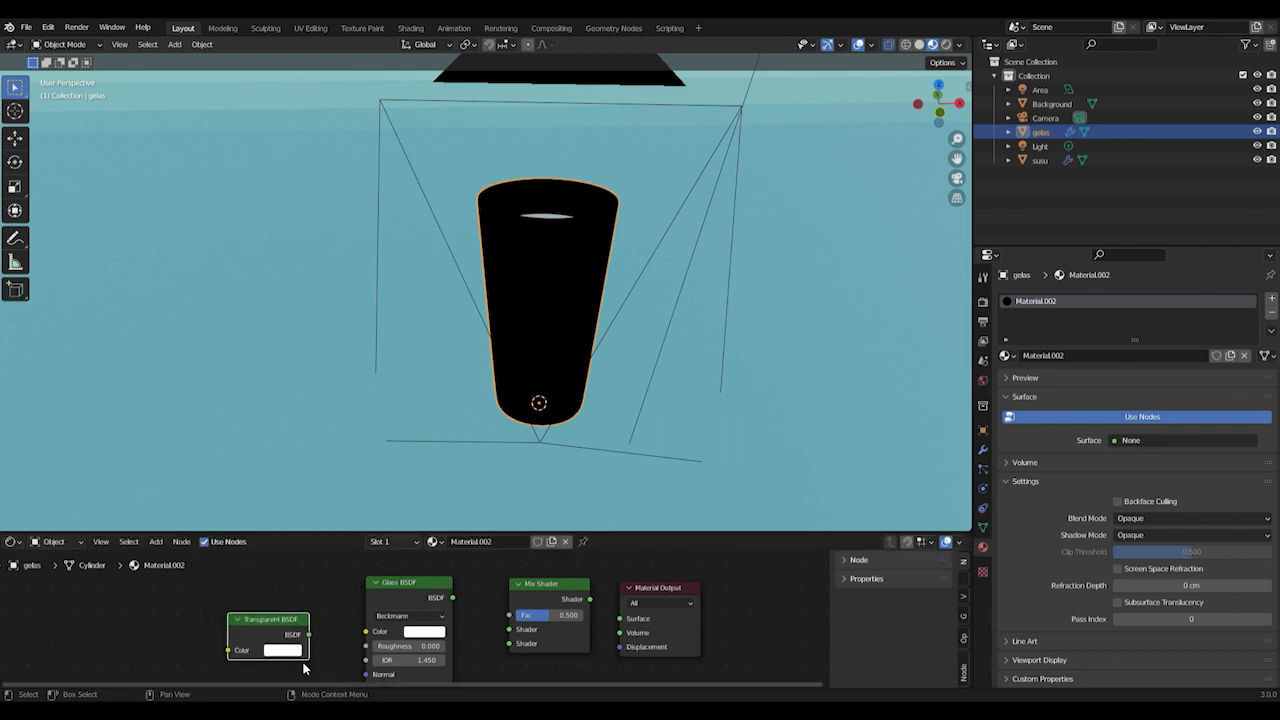
Enlarge the node editor and arrange the Glass BSDF node above the Transparent BSDF node
left_click_drag(600, 534, 596, 440)
left_click_drag(428, 537, 415, 490)
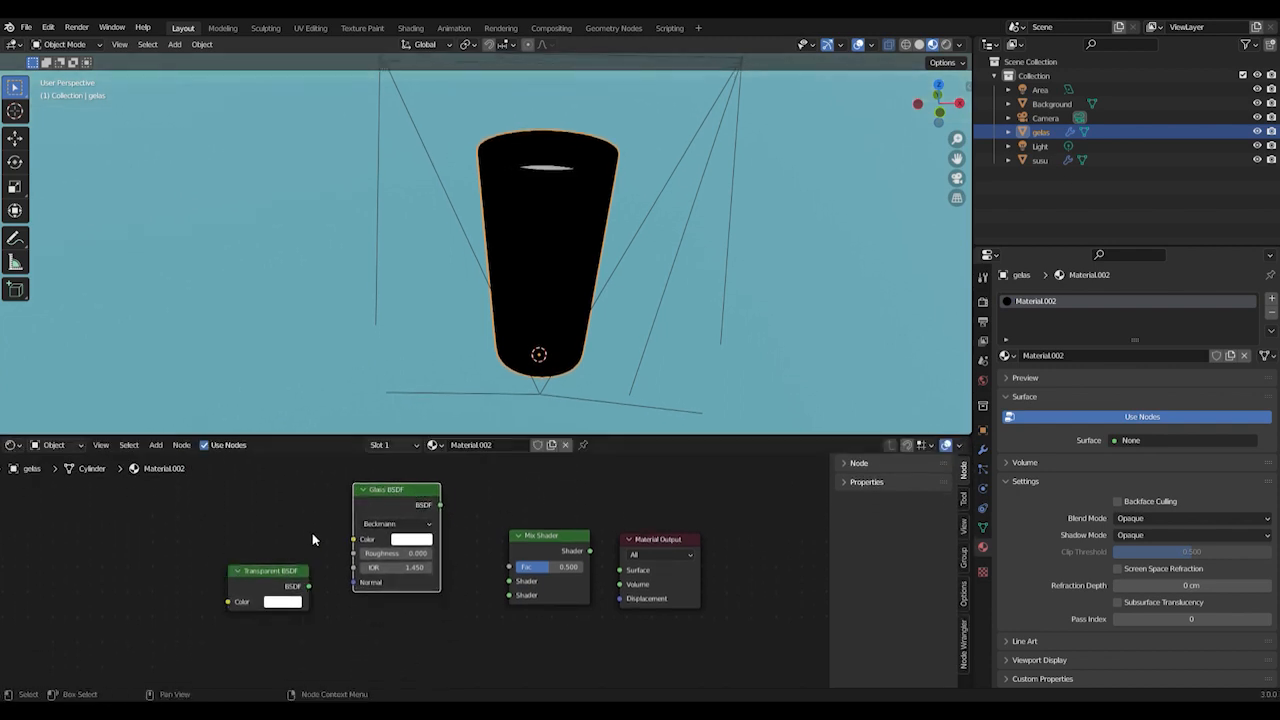
left_click_drag(273, 573, 400, 620)
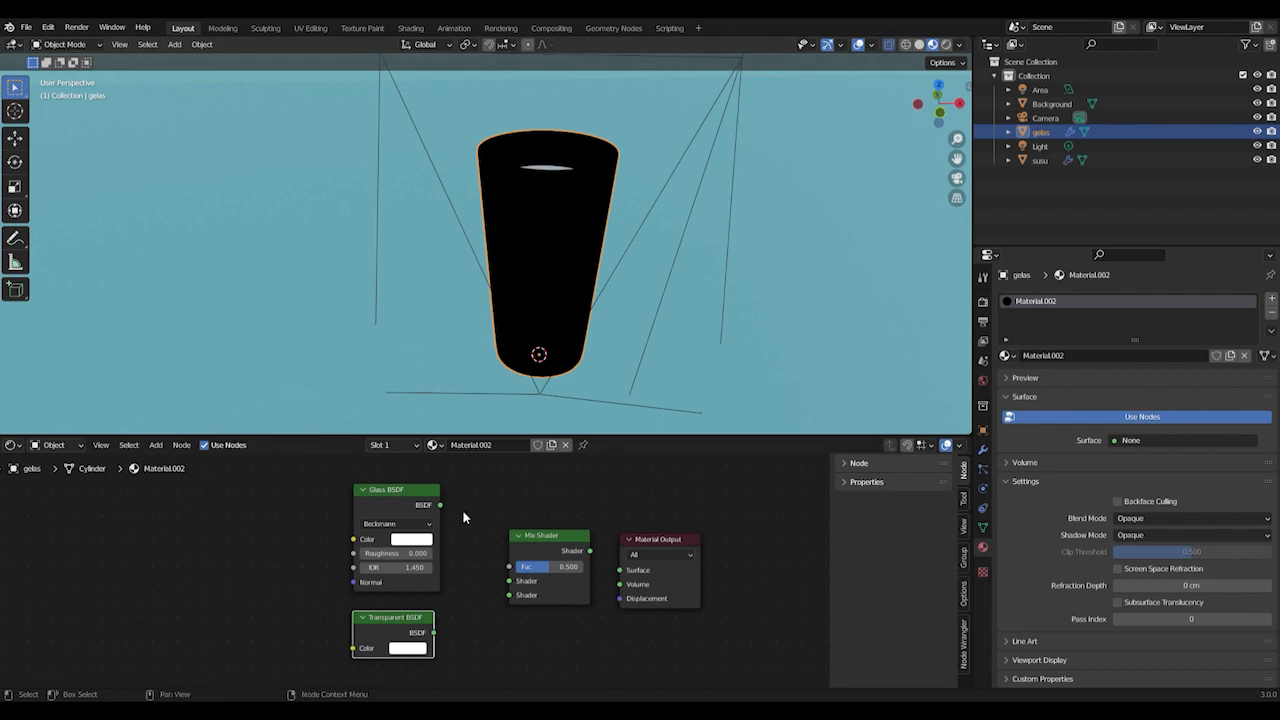
Connect Glass BSDF and Transparent BSDF to the first and second Mix Shader inputs, and its output to the Material Output Surface
left_click_drag(441, 505, 508, 581)
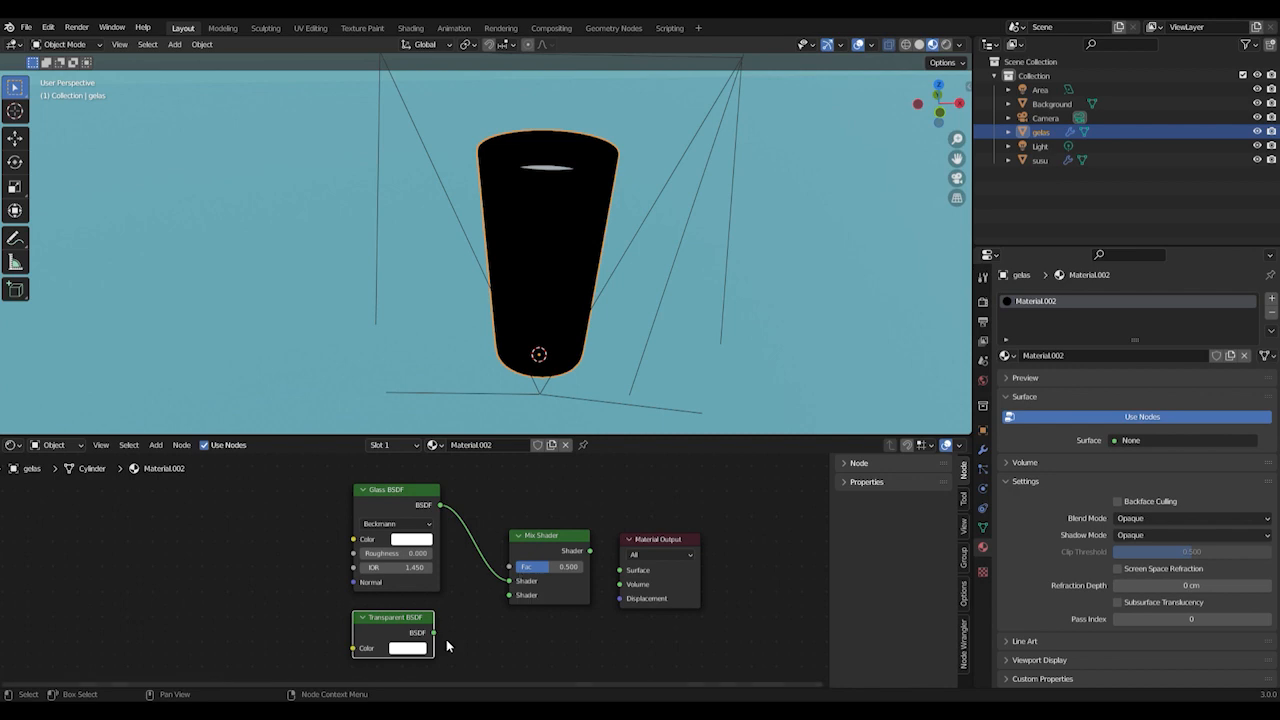
left_click_drag(414, 623, 508, 595)
left_click_drag(590, 553, 620, 570)
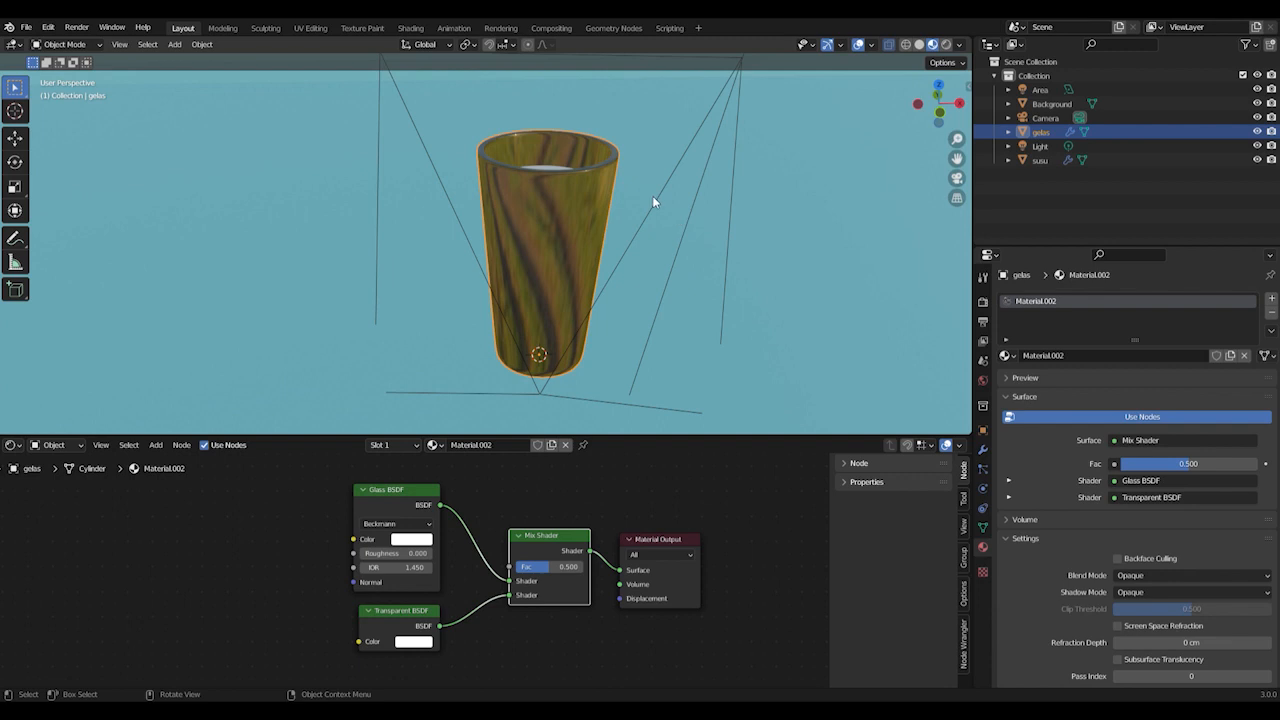
Enable Scene Lights for the viewport's material preview shading
middle_click_drag(606, 214, 656, 206)
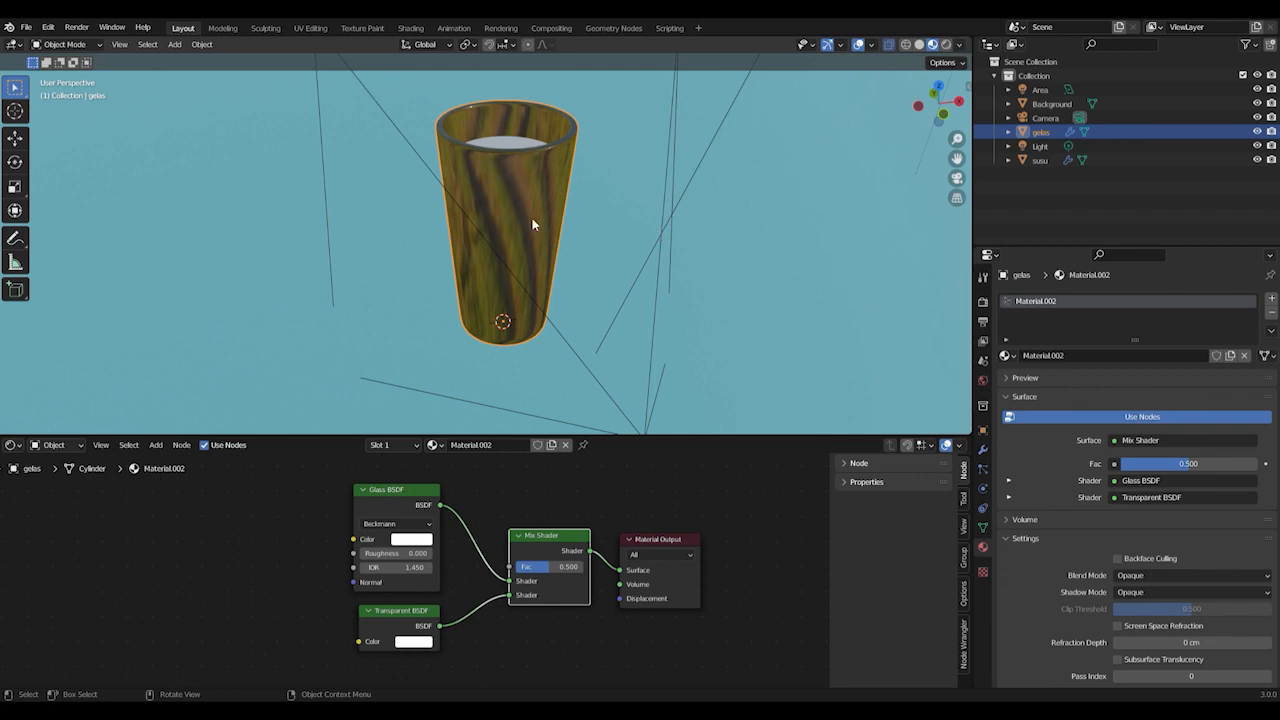
left_click(957, 47)
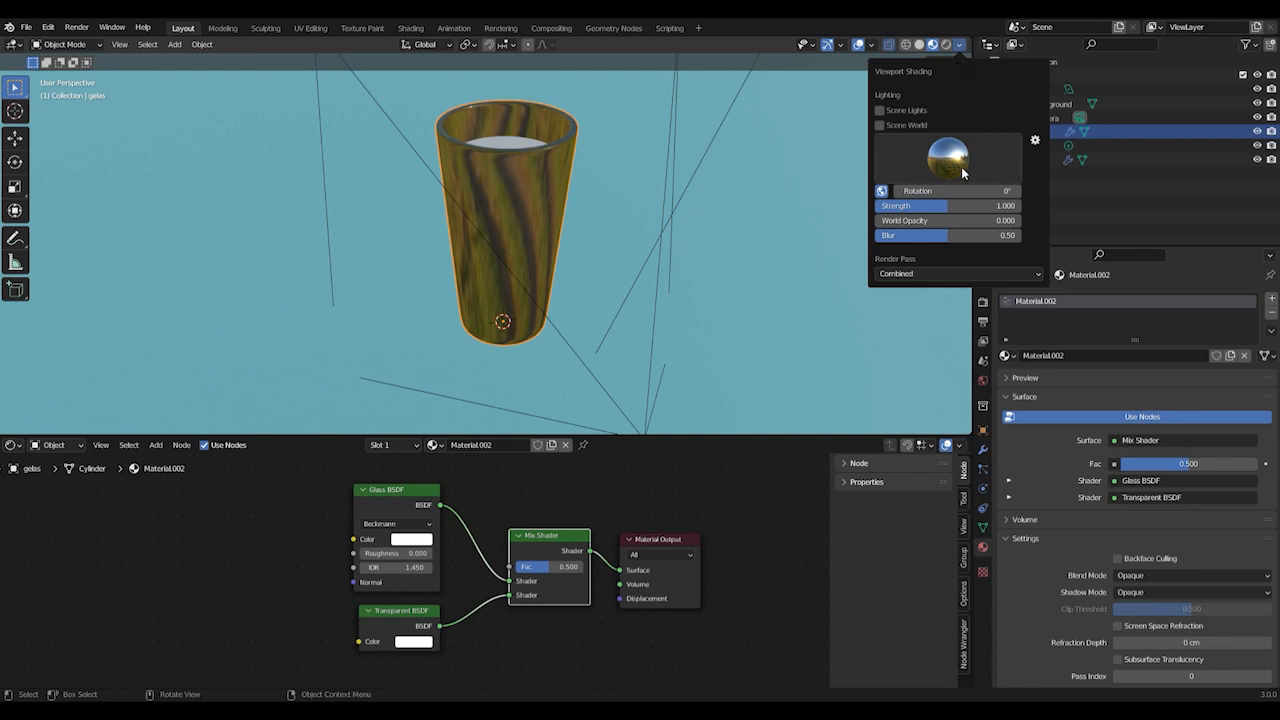
left_click(880, 110)
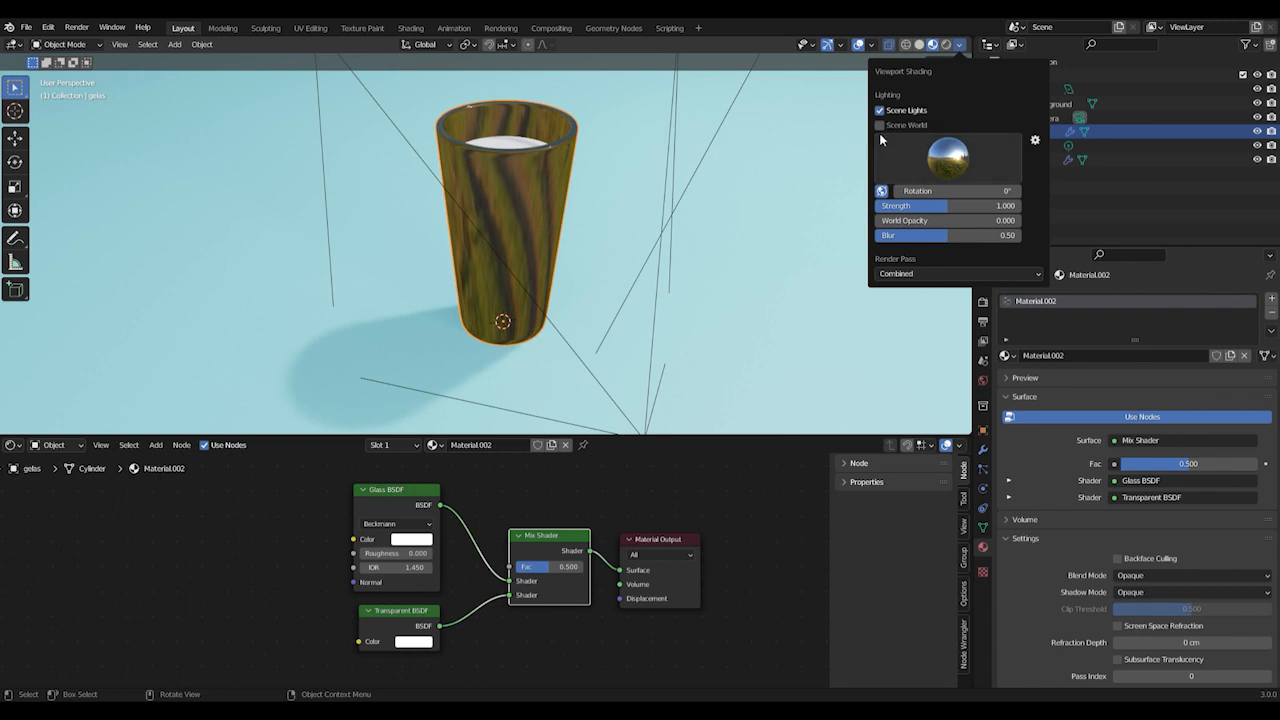
Try the bright interior and the dark environment for the viewport lighting, and switch back to the grassy outdoor environment
left_click(948, 160)
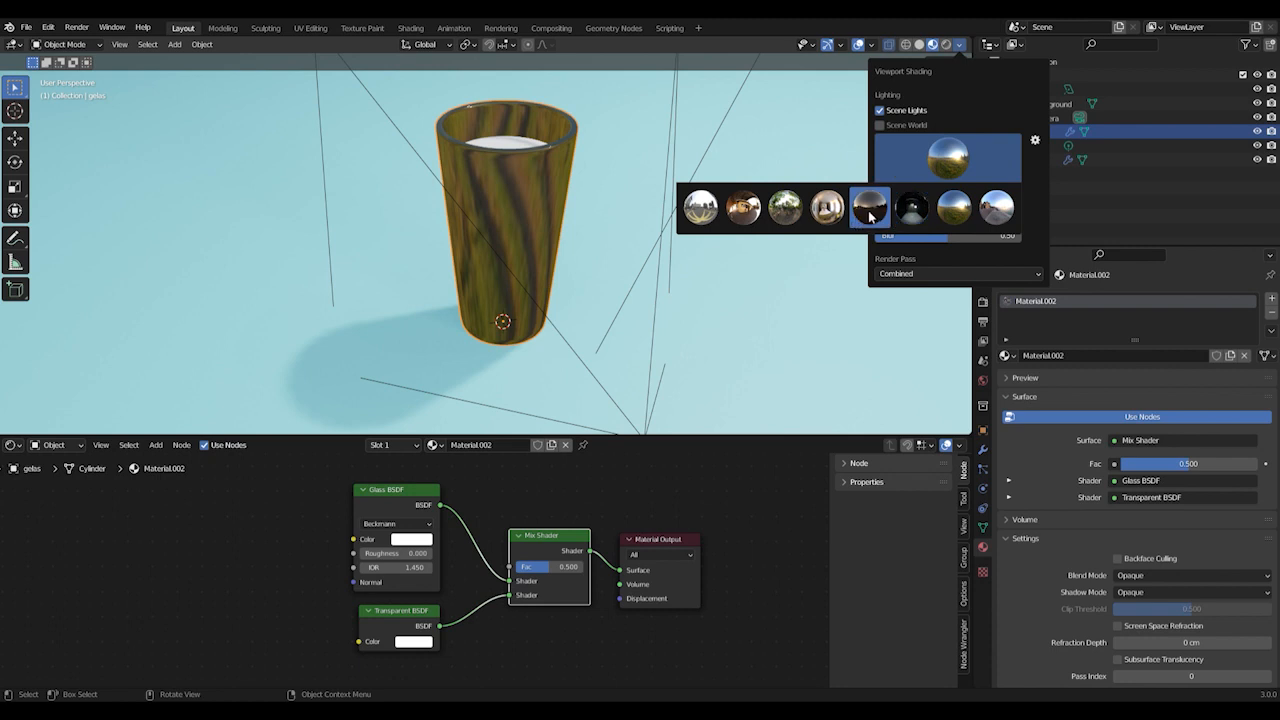
left_click(830, 210)
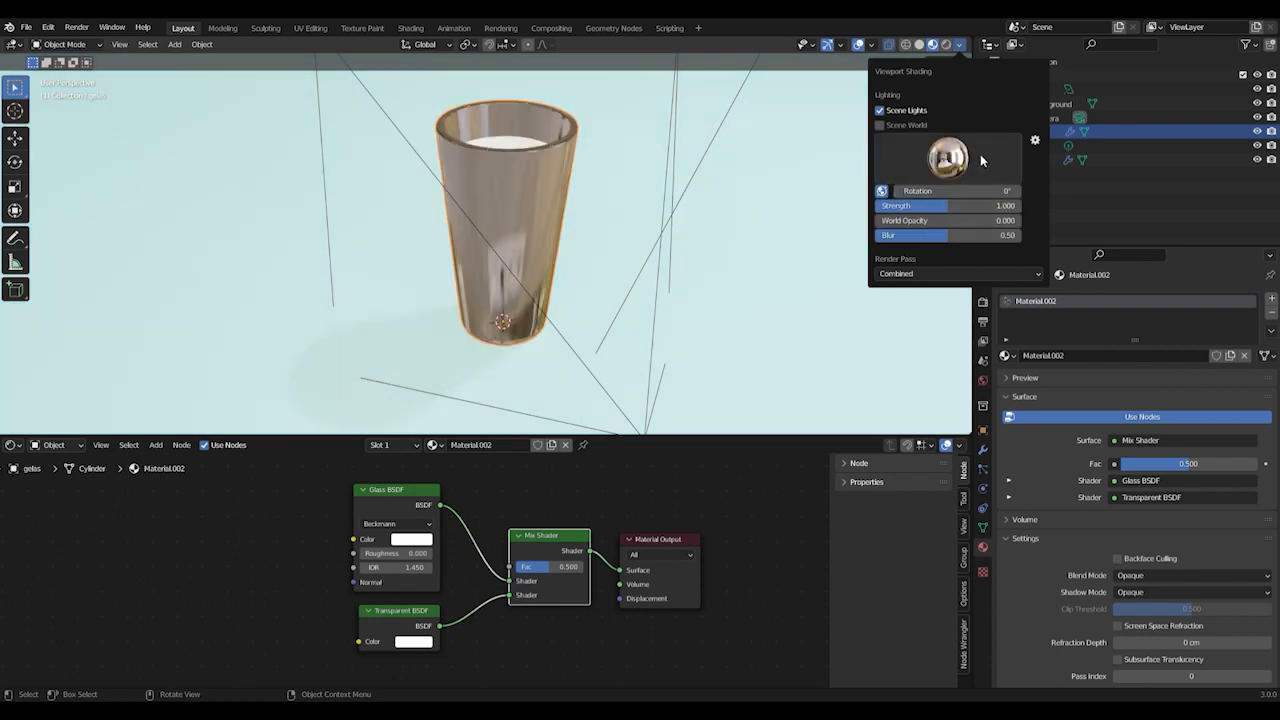
left_click(947, 160)
left_click(871, 212)
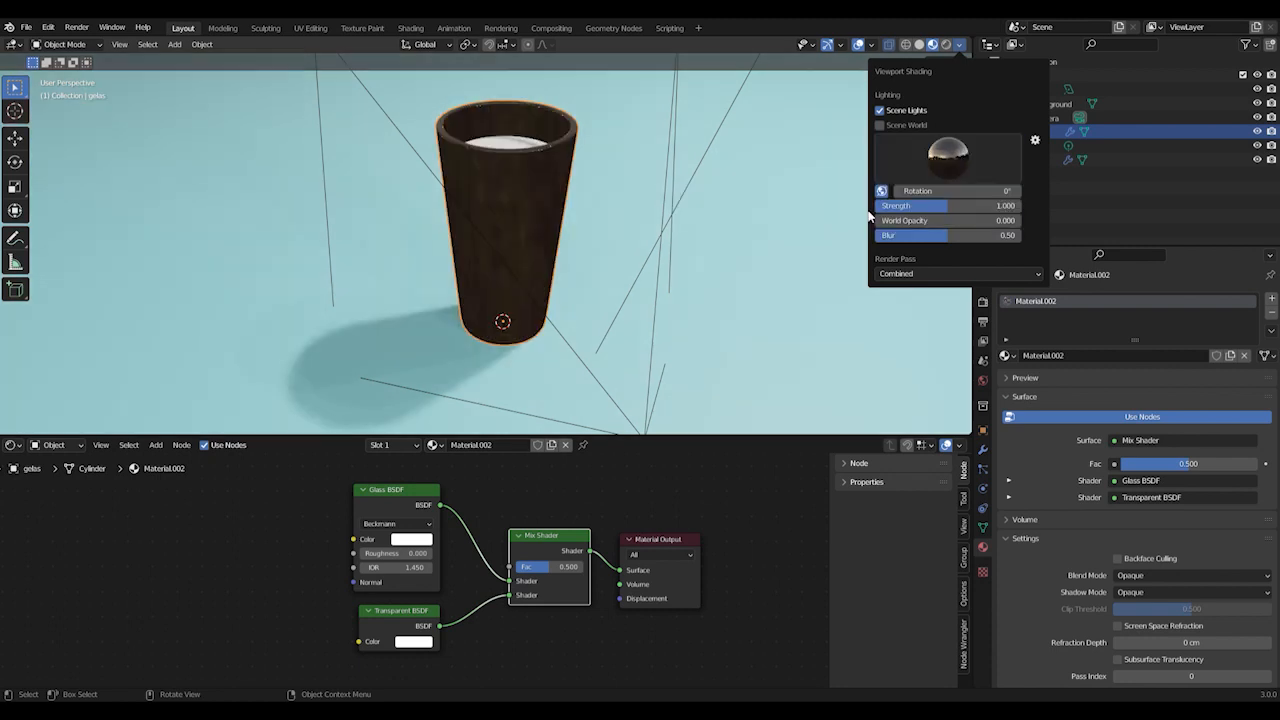
left_click(950, 172)
left_click(961, 208)
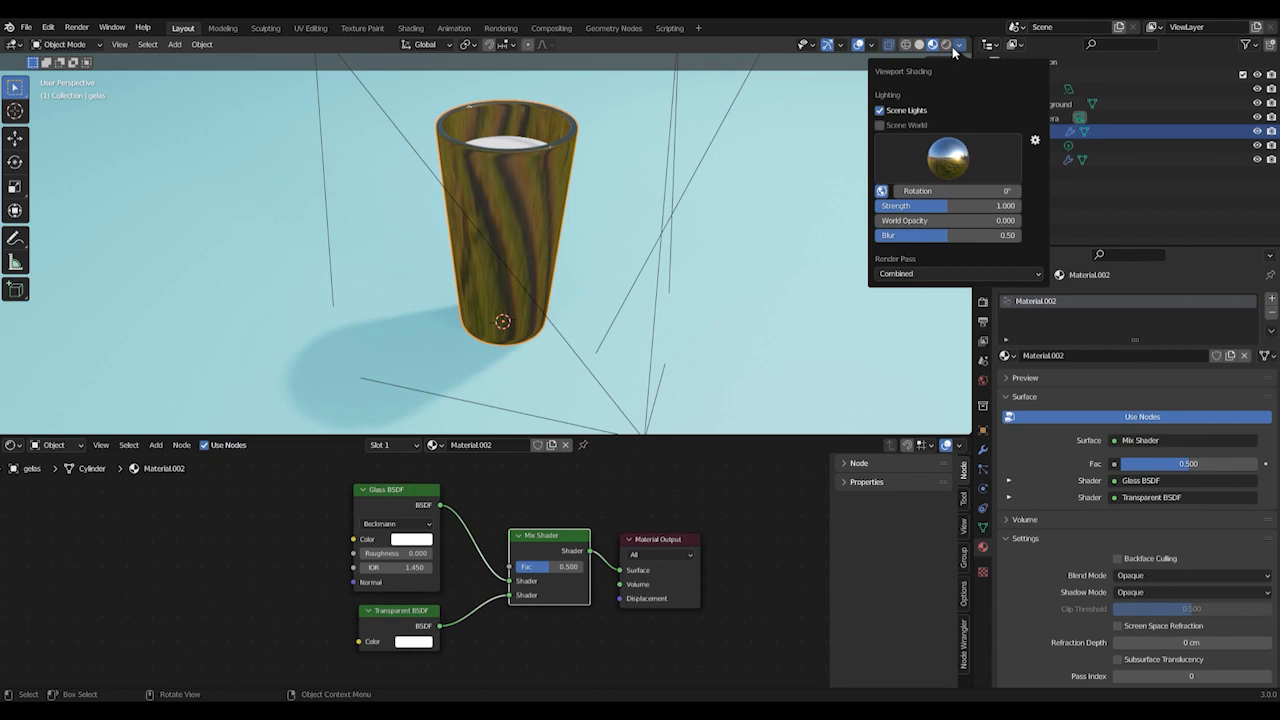
mouse_move(598, 242)
middle_mouse_down()
mouse_move(602, 252)
mouse_move(608, 237)
mouse_move(564, 233)
mouse_move(610, 235)
middle_mouse_up()
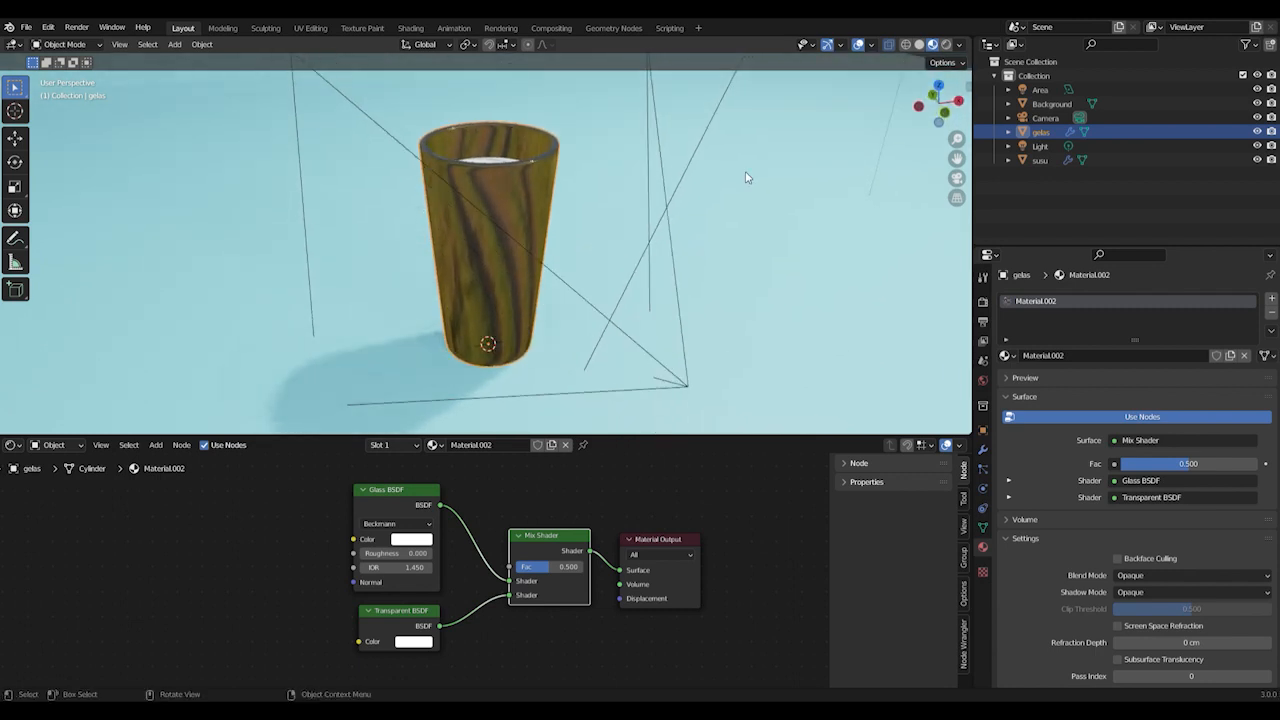
Enable Scene World lighting for the viewport's material preview shading
left_click(959, 46)
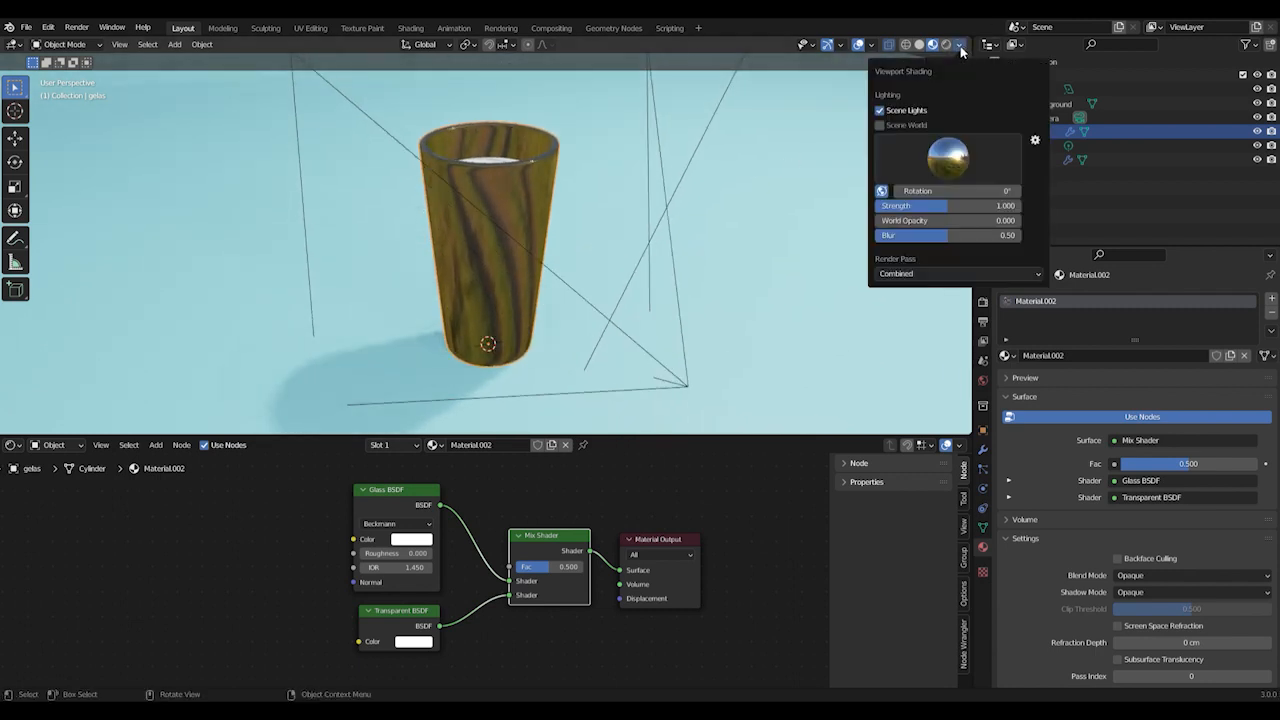
left_click(881, 125)
middle_click_drag(573, 258, 523, 214)
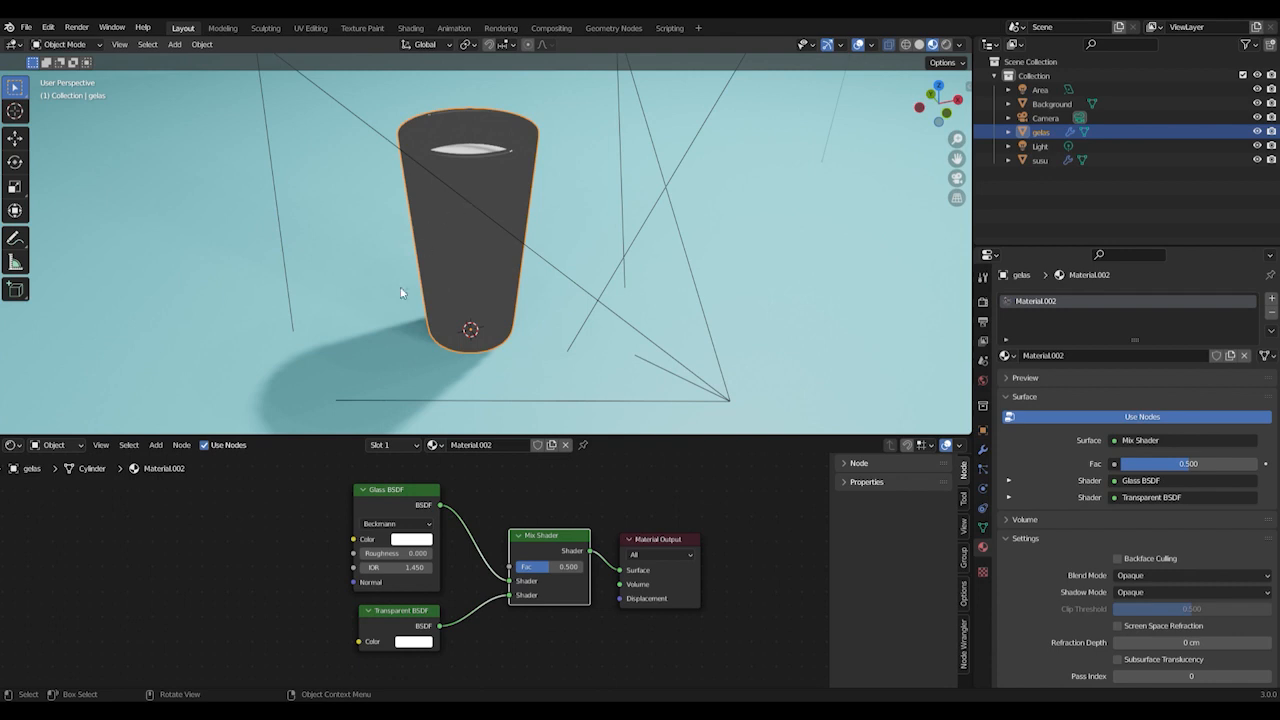
Add a Light Path node and place it beside the Glass BSDF, on its input side
left_click(155, 446)
left_click(176, 461)
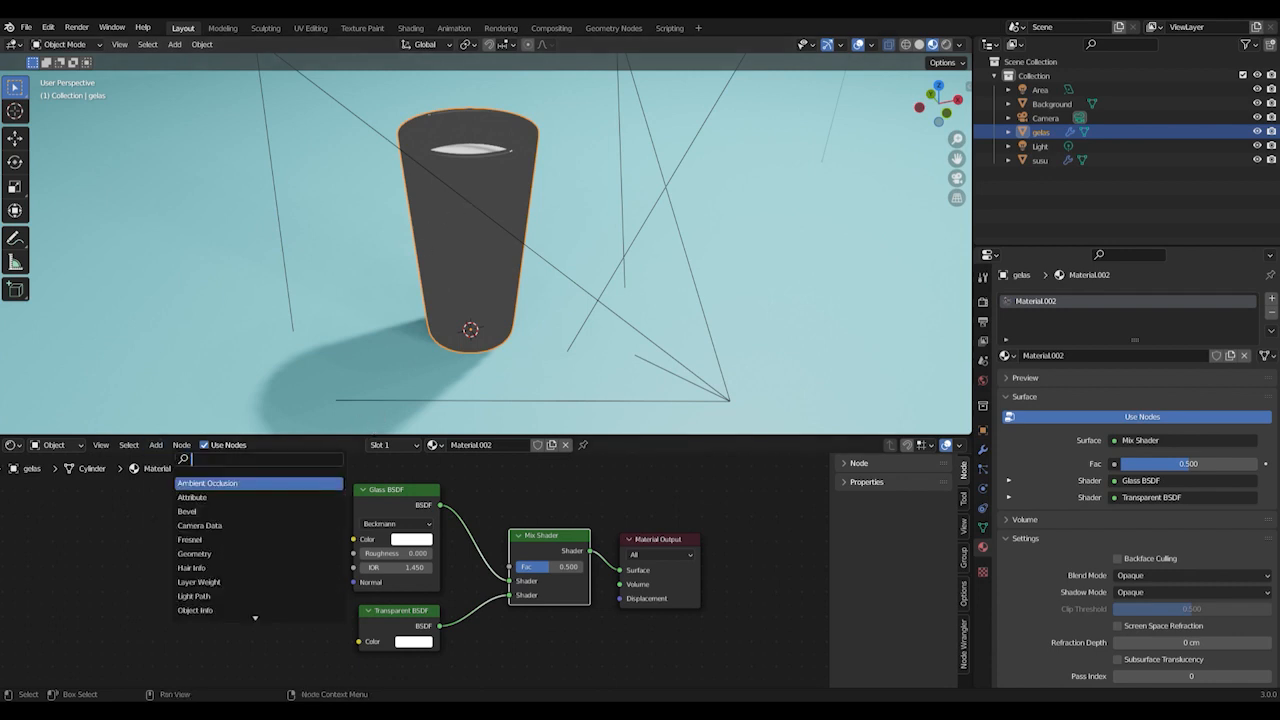
type("light")
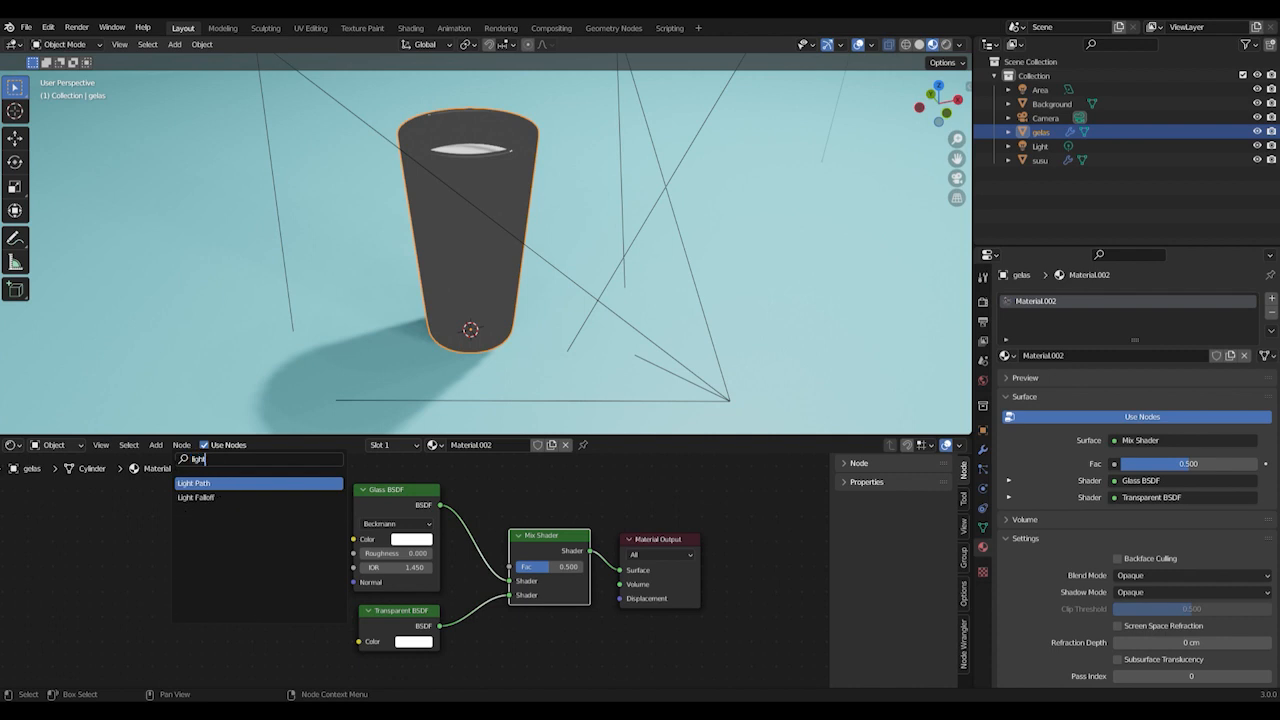
key("Return")
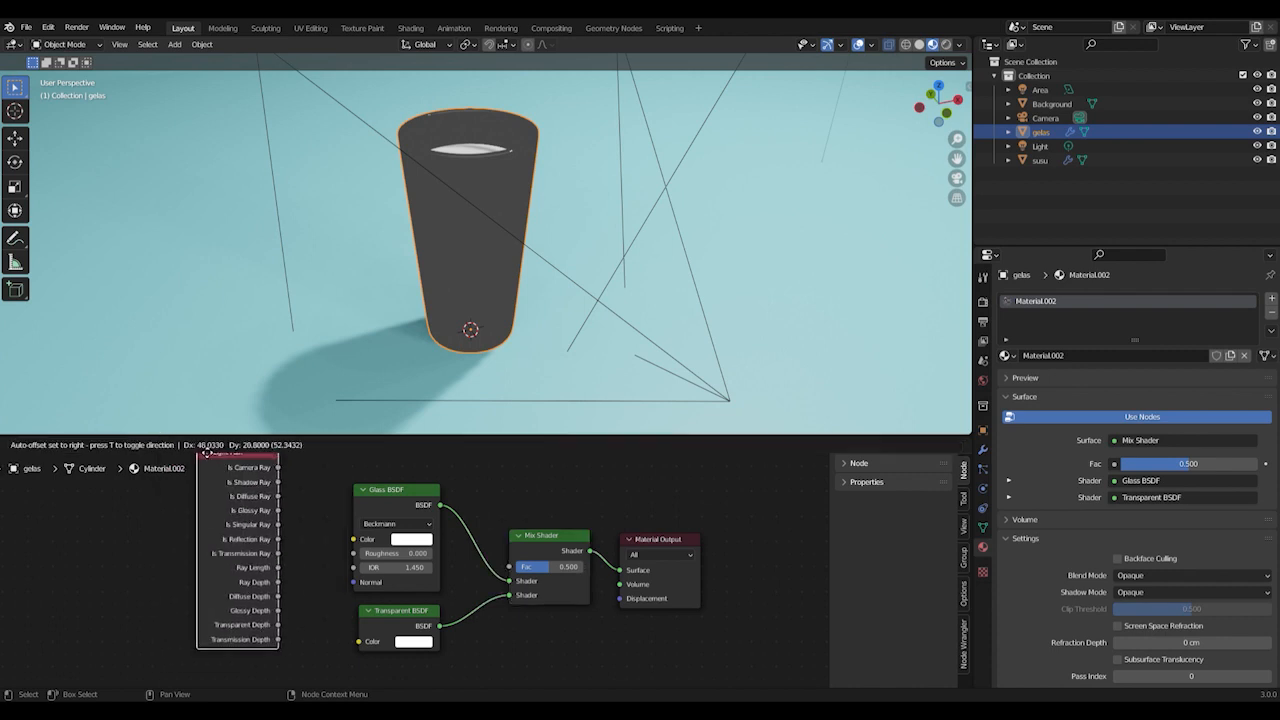
left_click(186, 490)
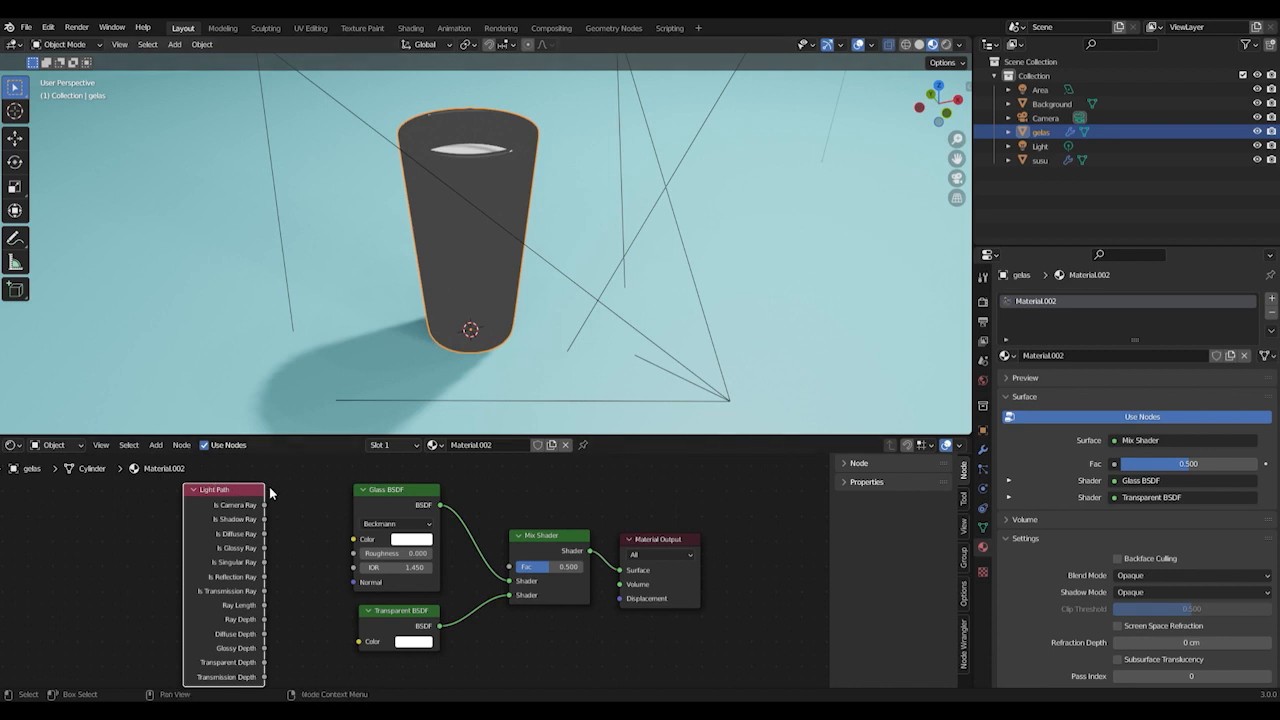
Add a Math node and place it between the Light Path and Glass BSDF nodes
left_click(155, 445)
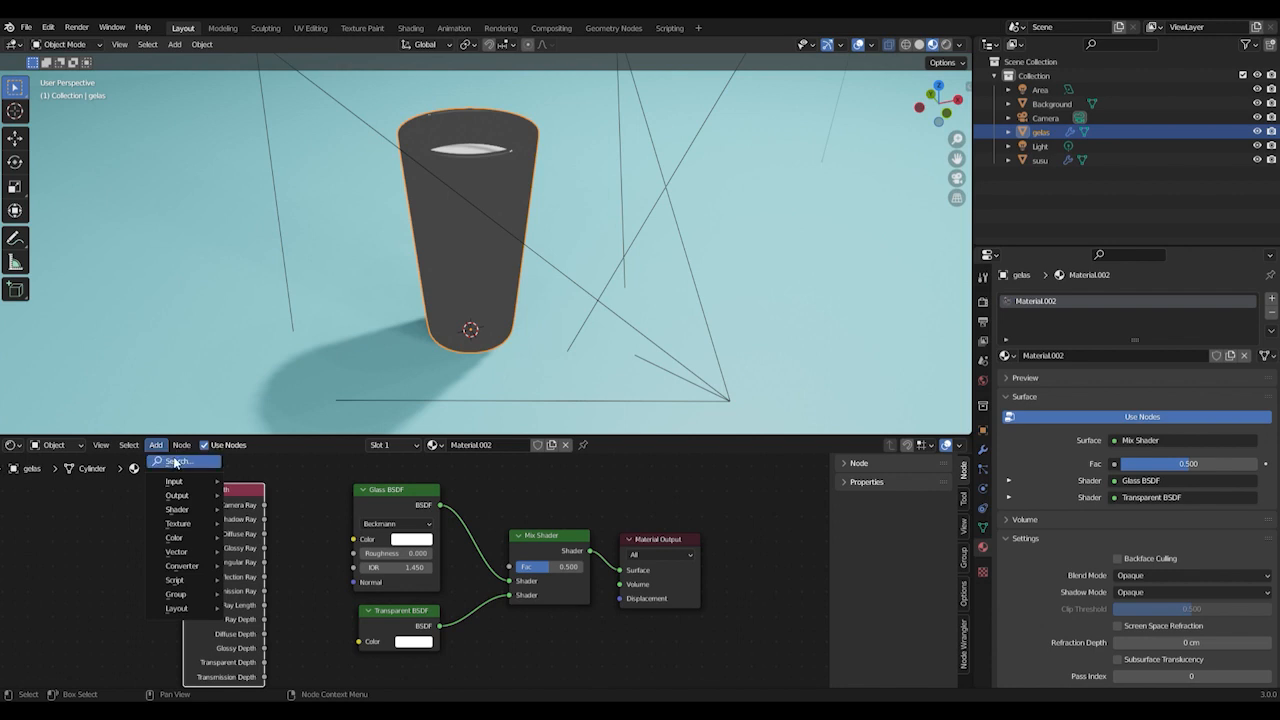
left_click(178, 461)
type("math")
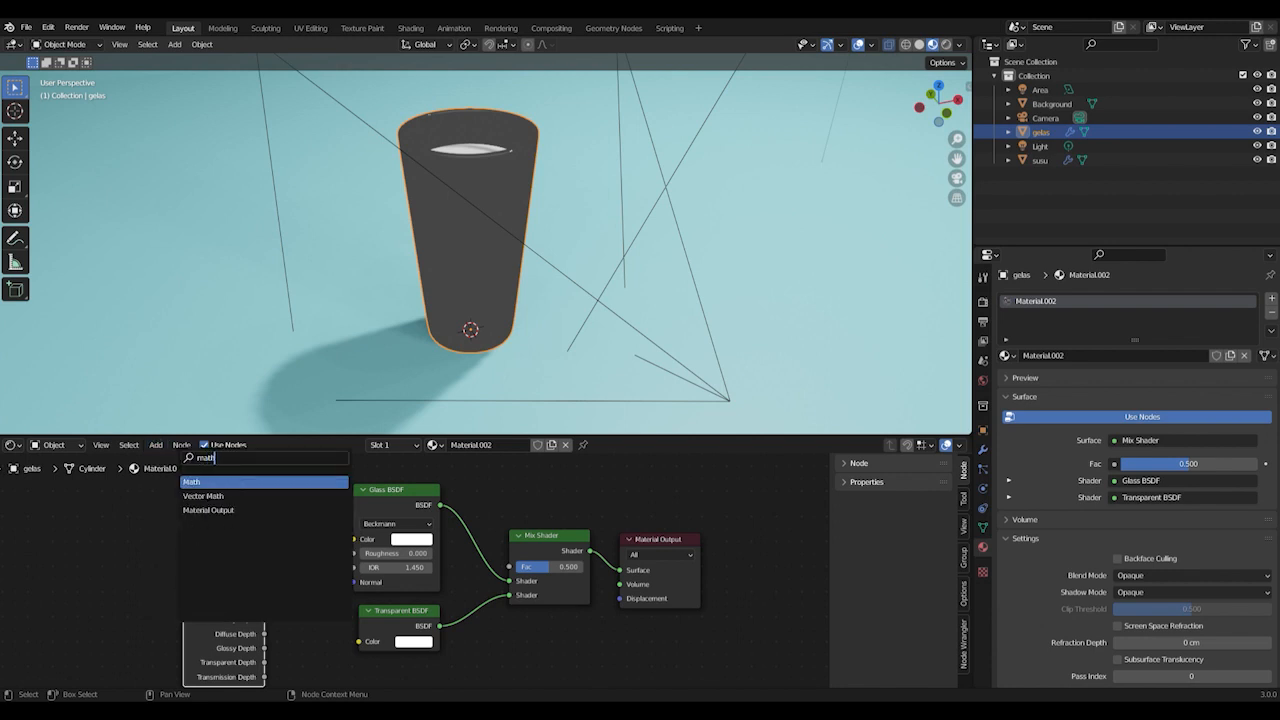
key("Return")
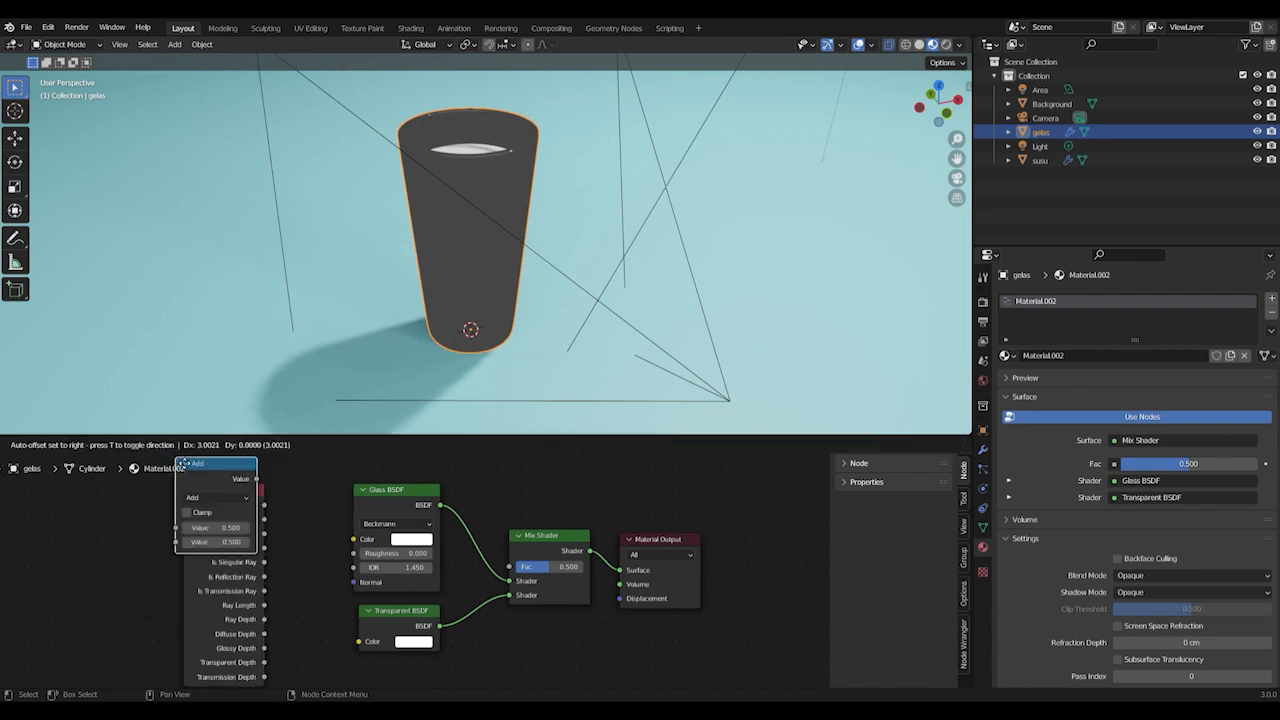
left_click(290, 462)
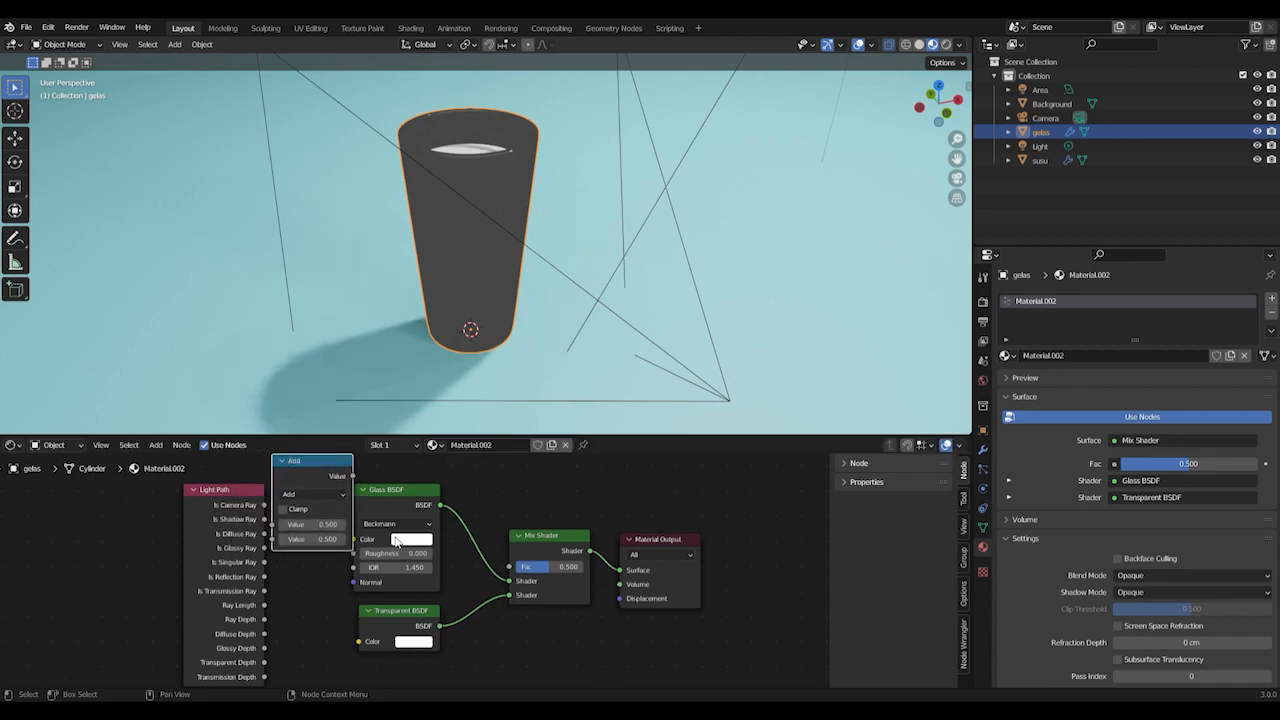
Spread out the Glass BSDF, Transparent BSDF, Math and Light Path nodes so they no longer overlap
left_click_drag(404, 489, 419, 483)
left_click_drag(411, 609, 434, 617)
left_click_drag(320, 465, 328, 467)
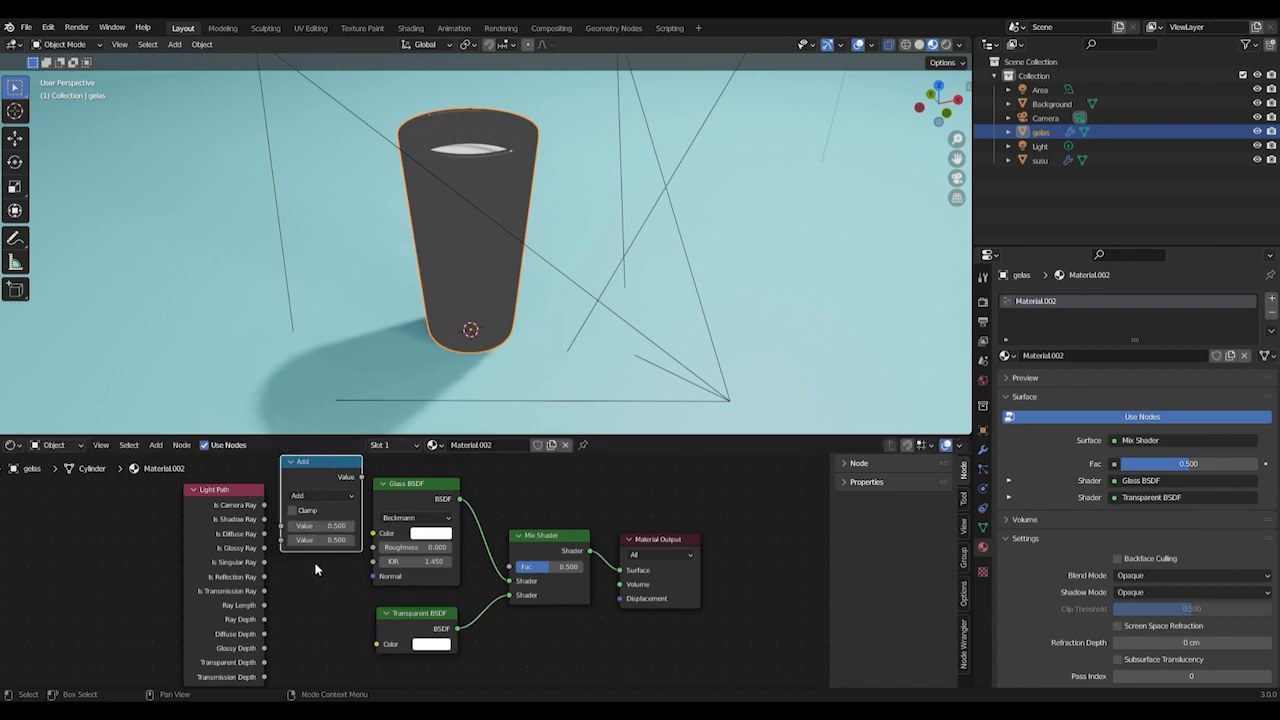
left_click_drag(248, 490, 238, 488)
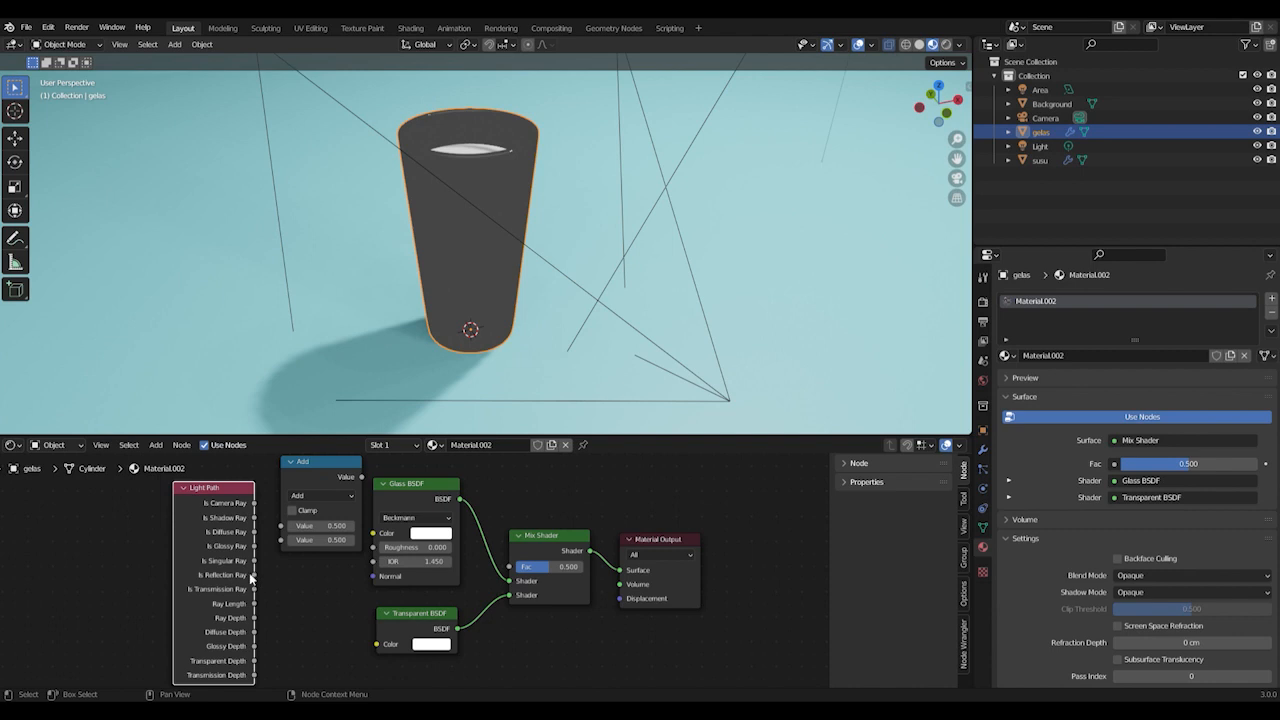
Connect Is Reflection Ray and Transparent Depth to the Math node's two Value inputs and set its operation to Maximum
left_click_drag(254, 575, 281, 525)
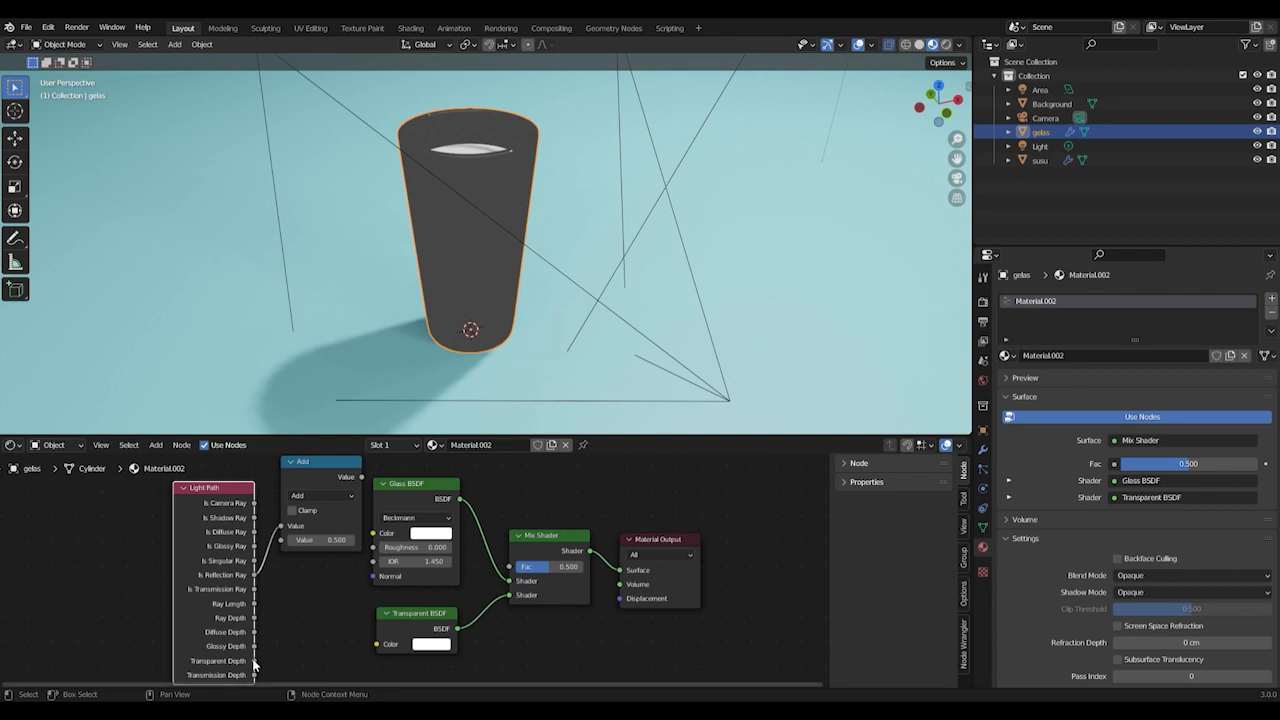
left_click_drag(254, 663, 280, 545)
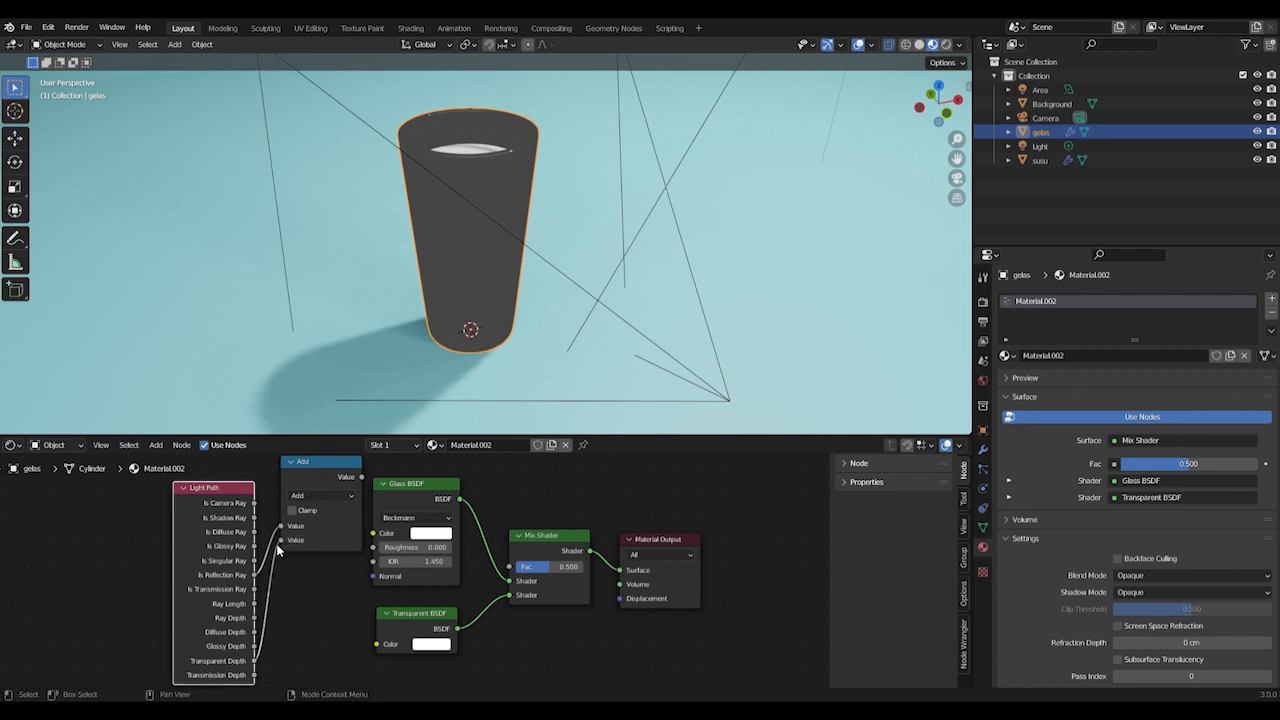
left_click(335, 497)
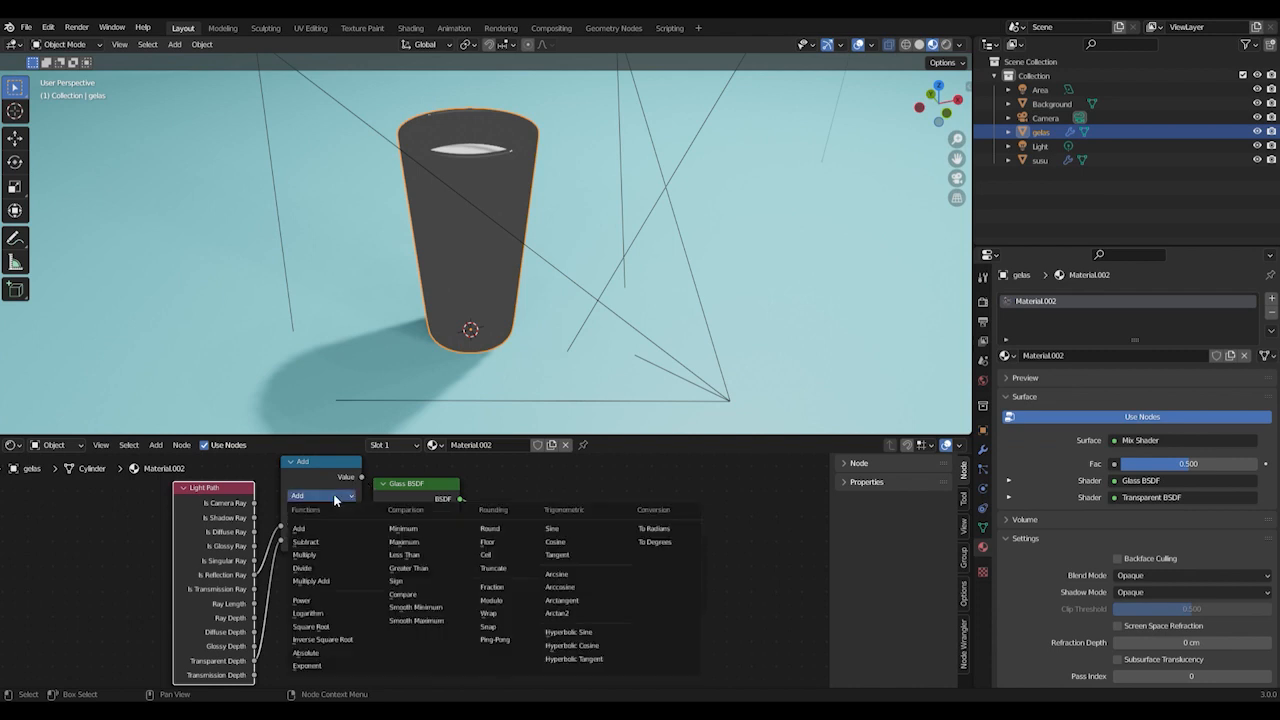
left_click(397, 541)
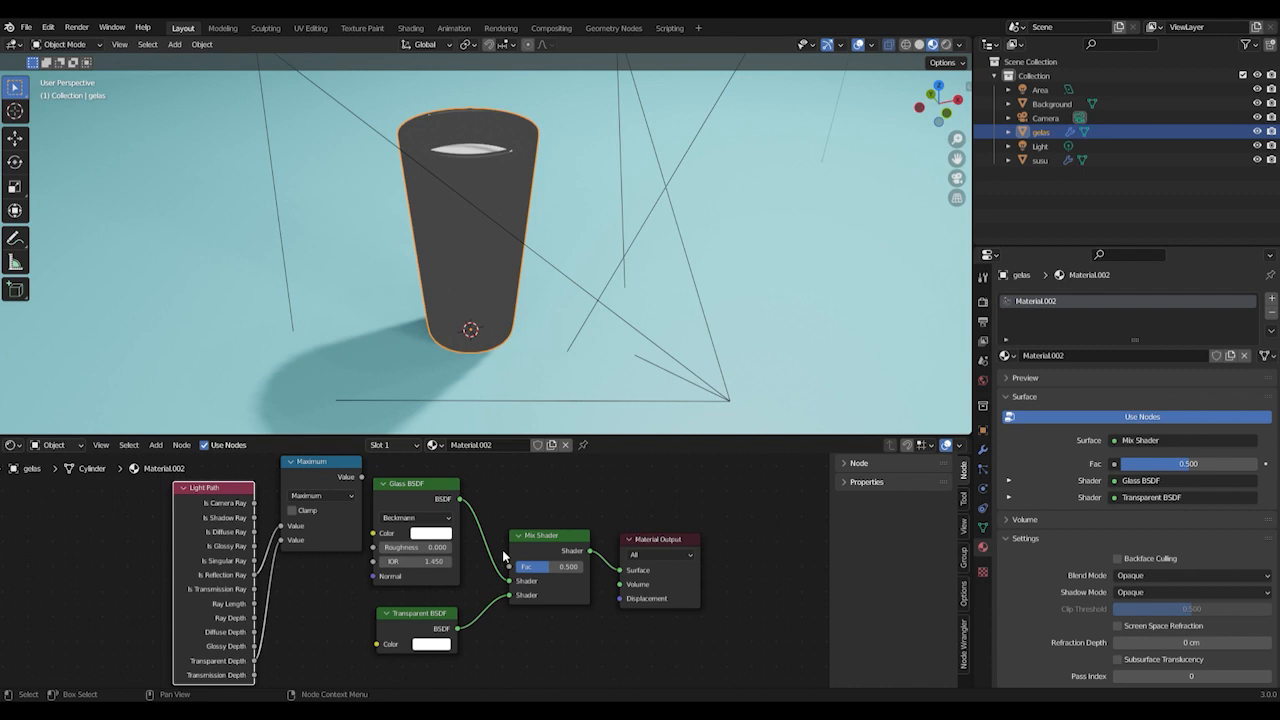
Lower the Transparent and Glass BSDF nodes and connect the Maximum node's Value to the Mix Shader's Fac
left_click_drag(421, 617, 421, 650)
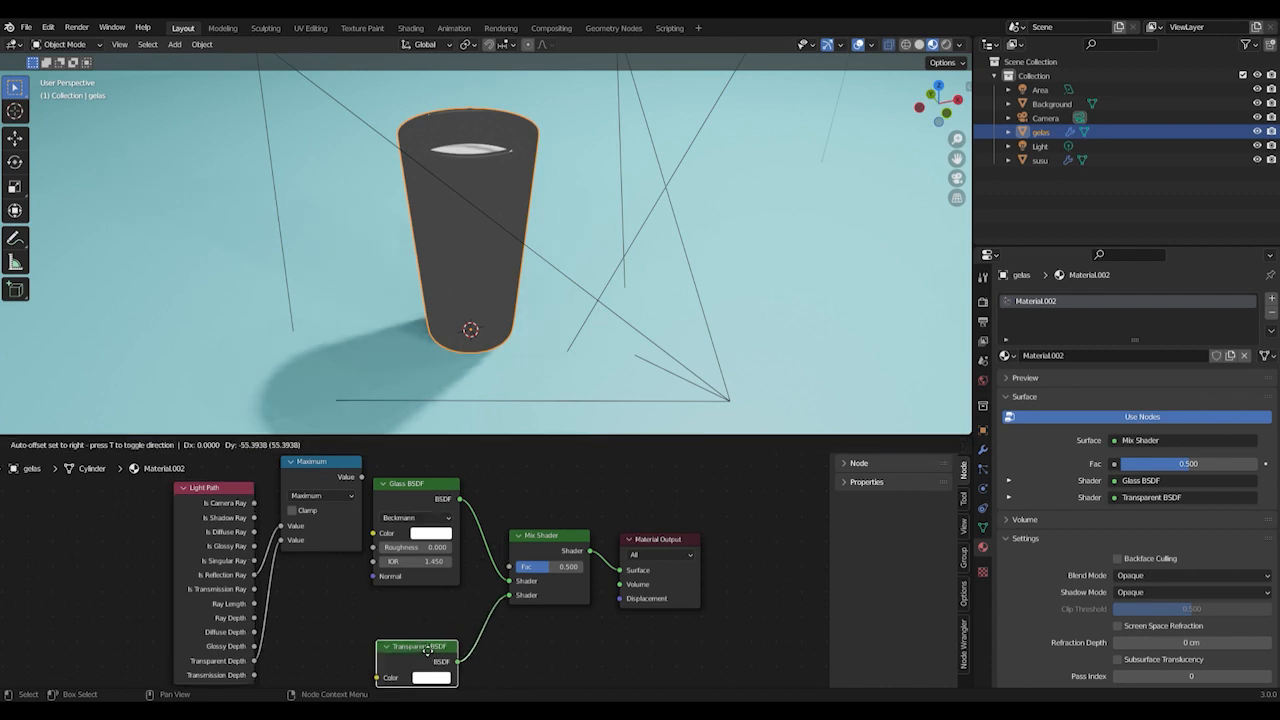
left_click_drag(411, 485, 411, 523)
left_click_drag(364, 478, 511, 570)
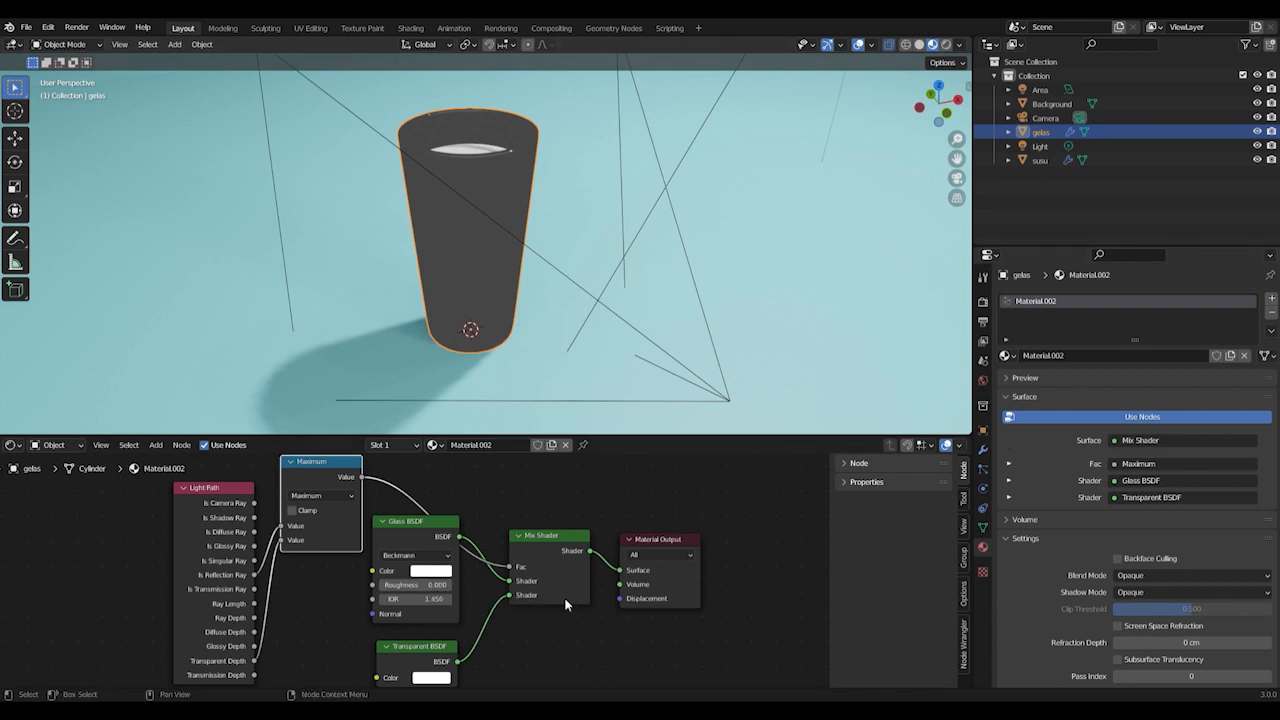
Set the Glass BSDF's Roughness to 0.130
left_click(438, 599)
key("shift+Tab")
key("Right")
key("BackSpace")
type("13")
key("Return")
Enable Ambient Occlusion, Bloom and Screen Space Reflections with Refraction in the Eevee render settings
left_click(982, 308)
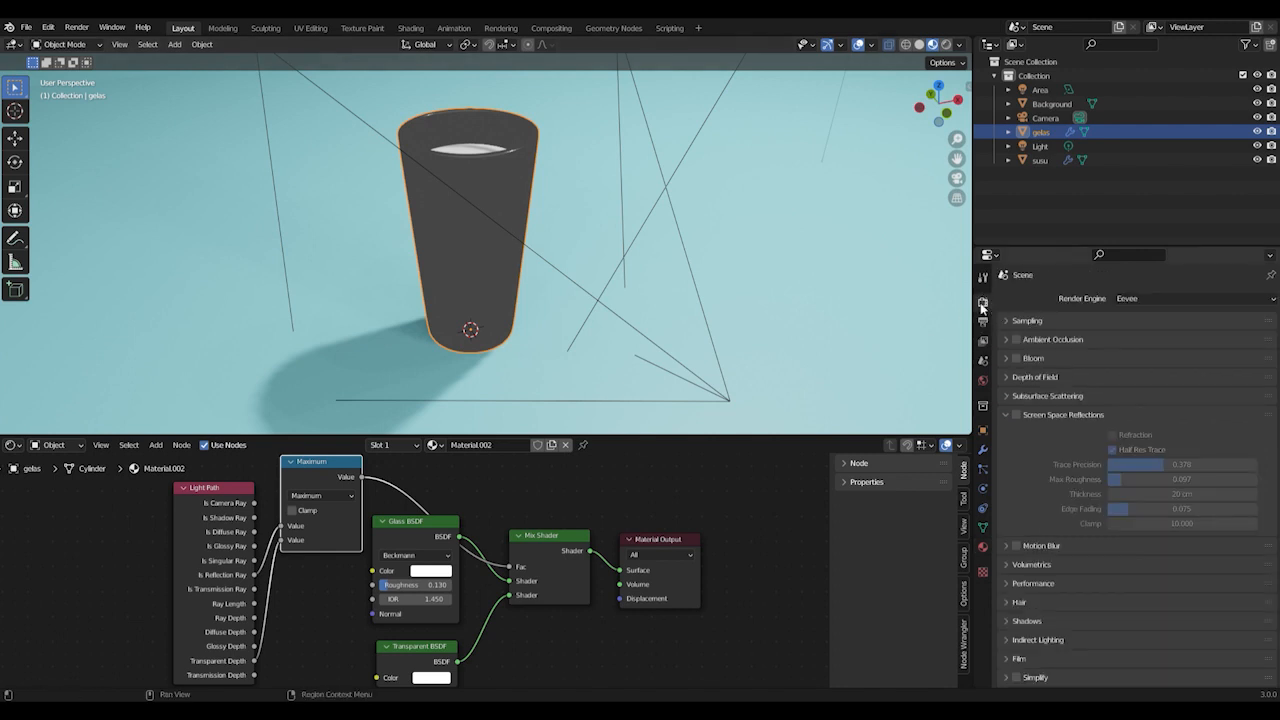
left_click(1016, 340)
left_click(1017, 359)
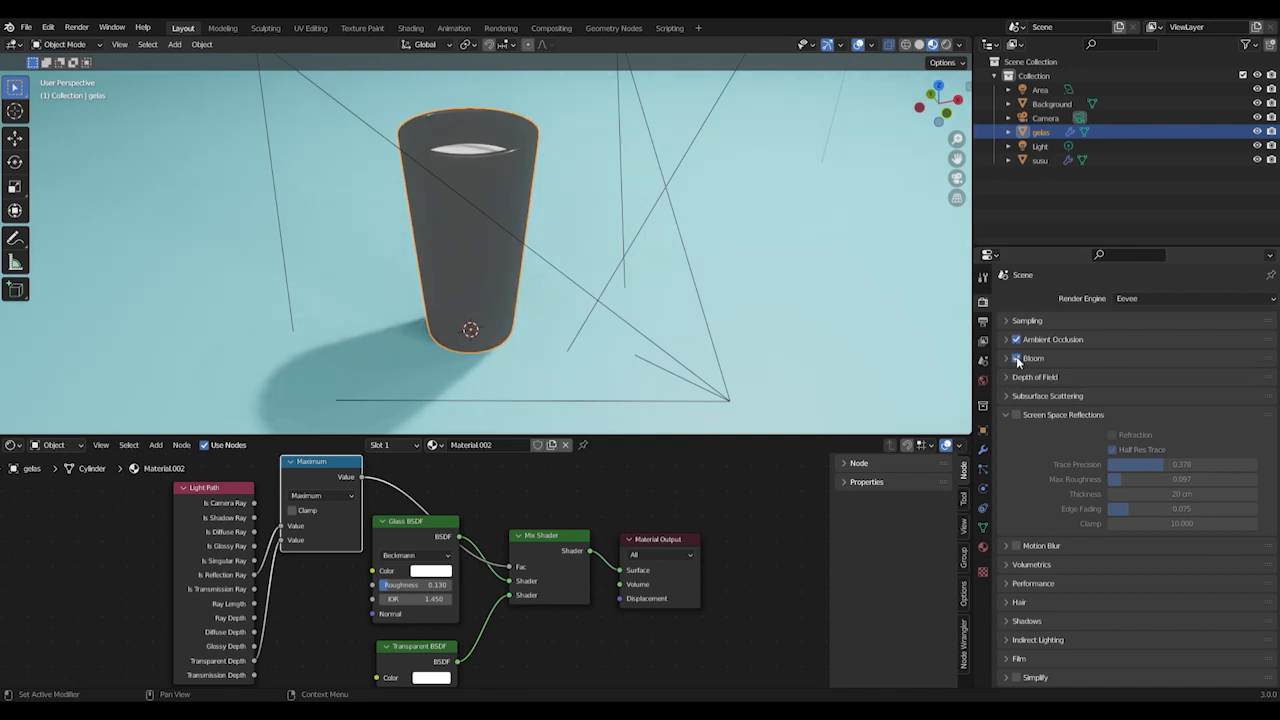
left_click(1015, 415)
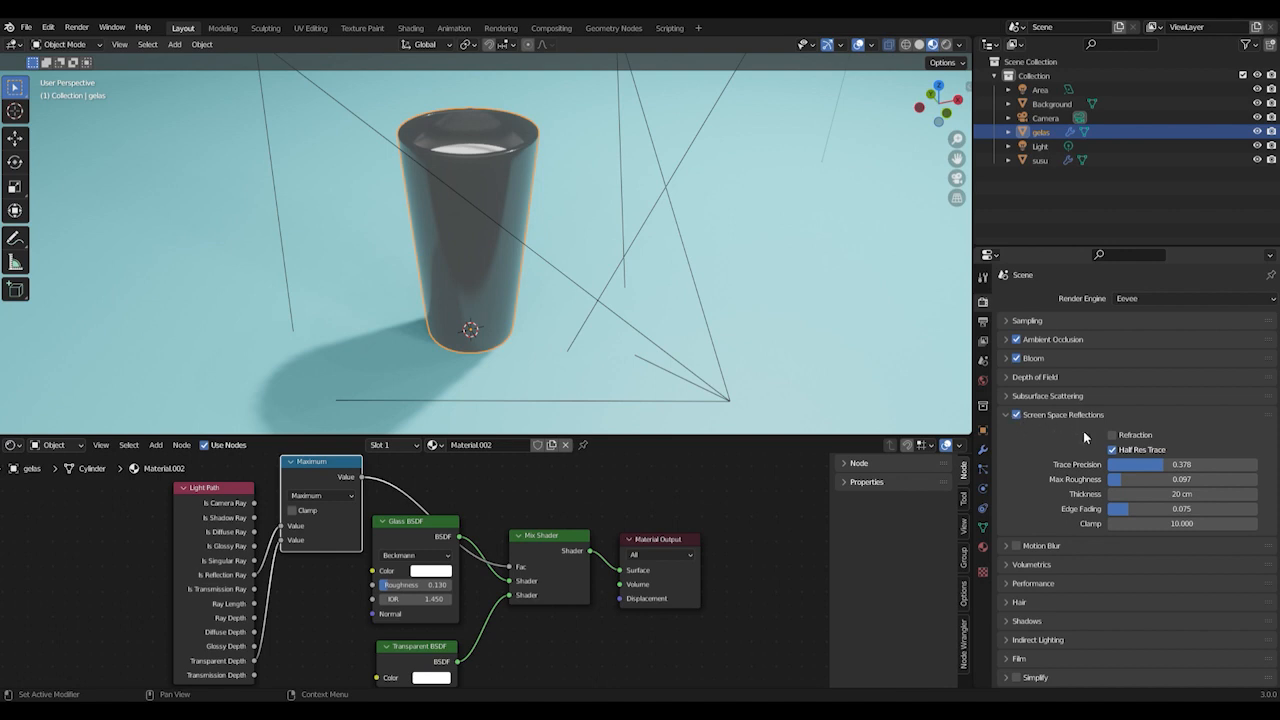
left_click(1111, 437)
Enable Screen Space Refraction for the glass material and enlarge the 3D viewport
left_click(983, 549)
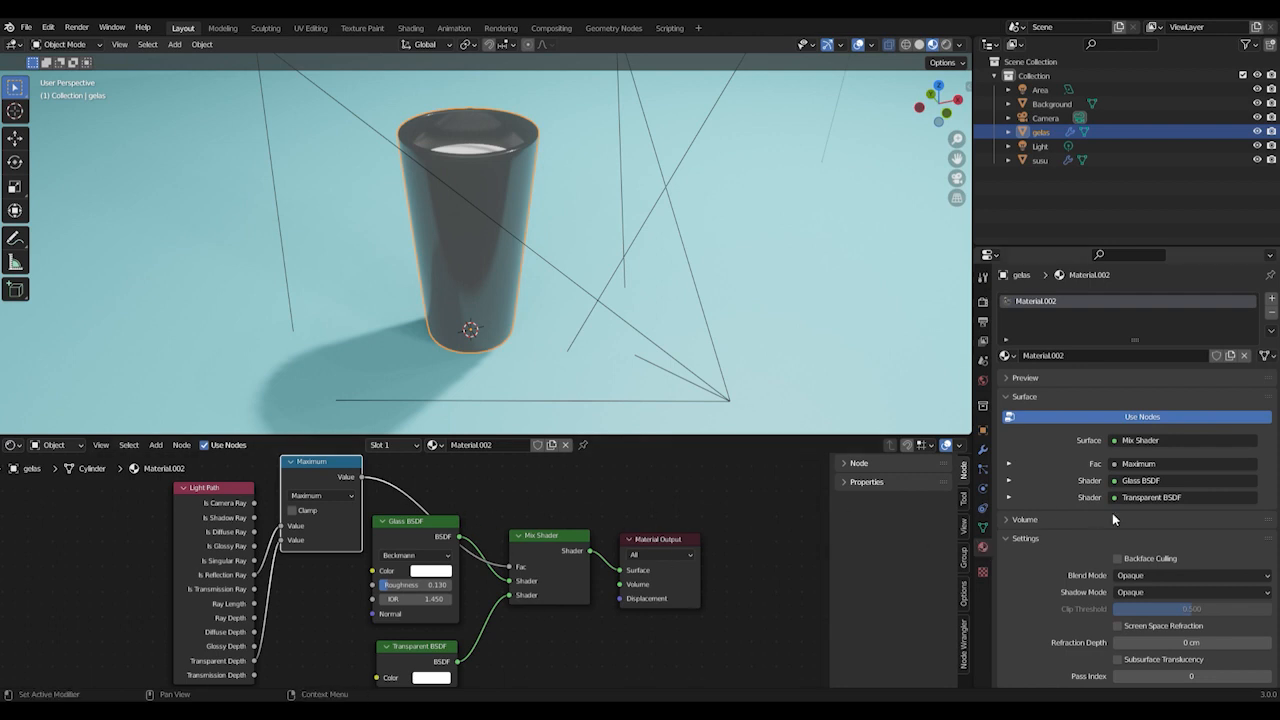
scroll(1058, 539, "down", 1)
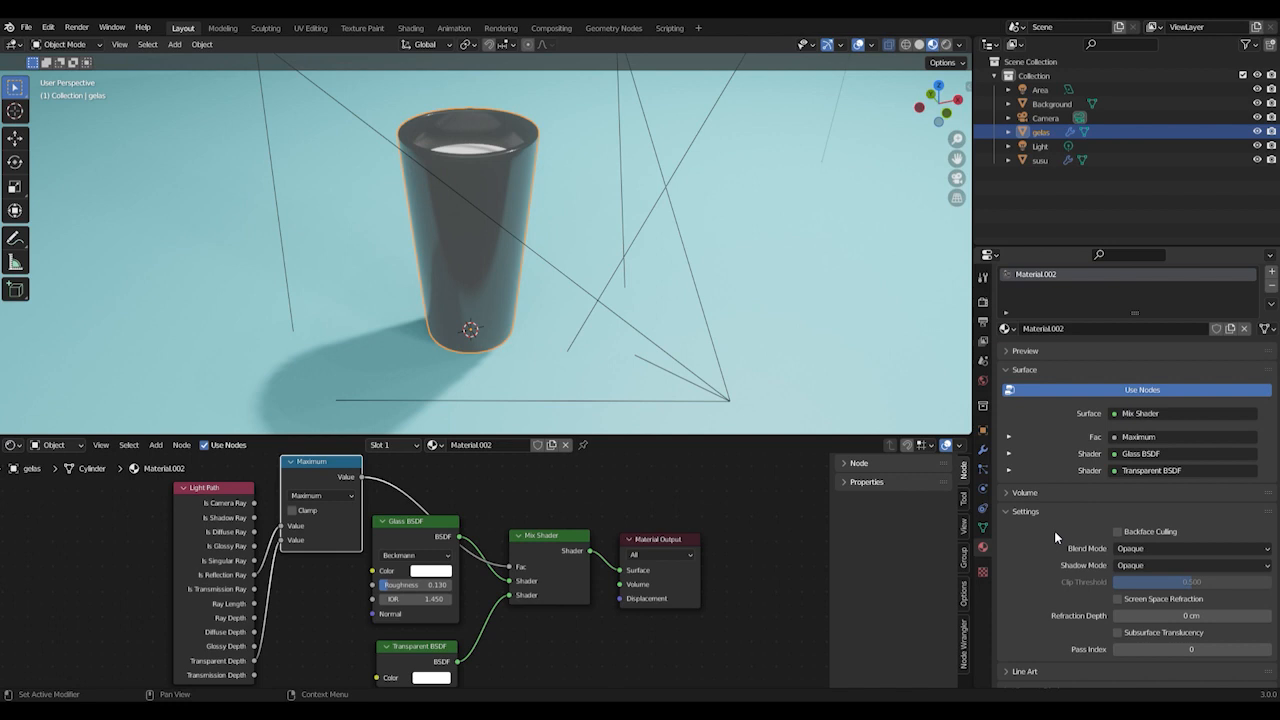
scroll(1054, 531, "down", 1)
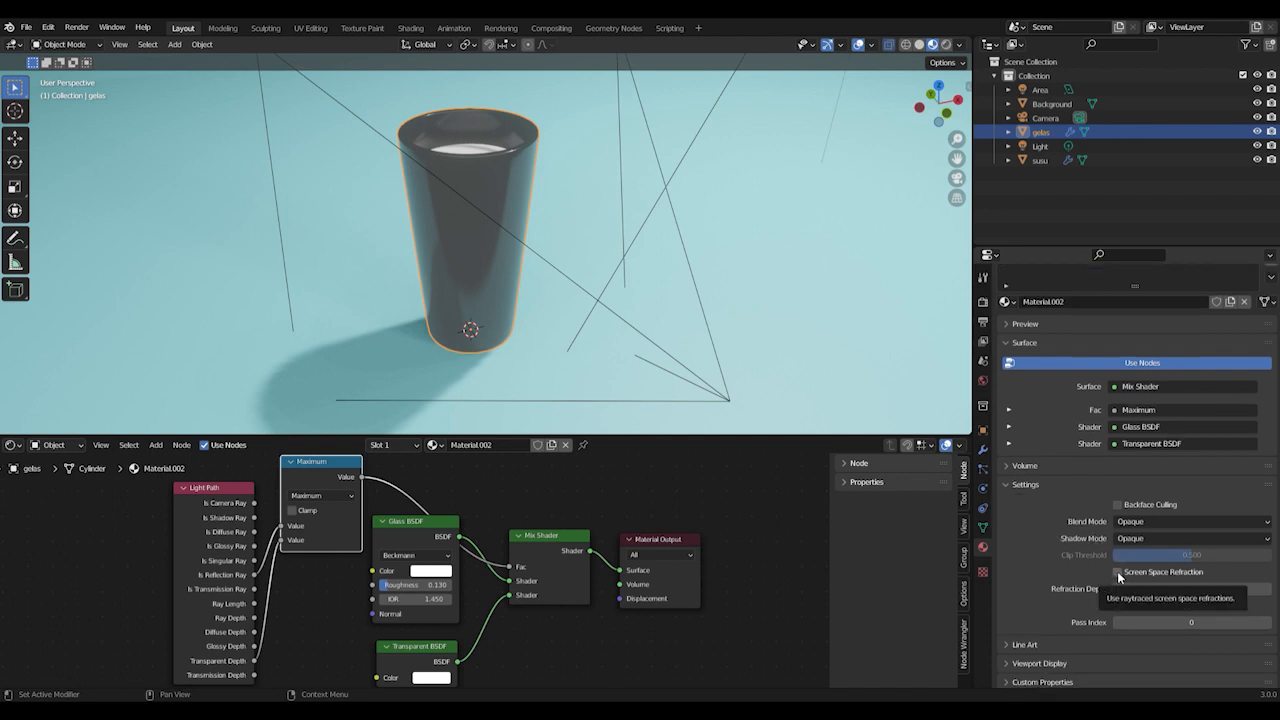
left_click(1117, 571)
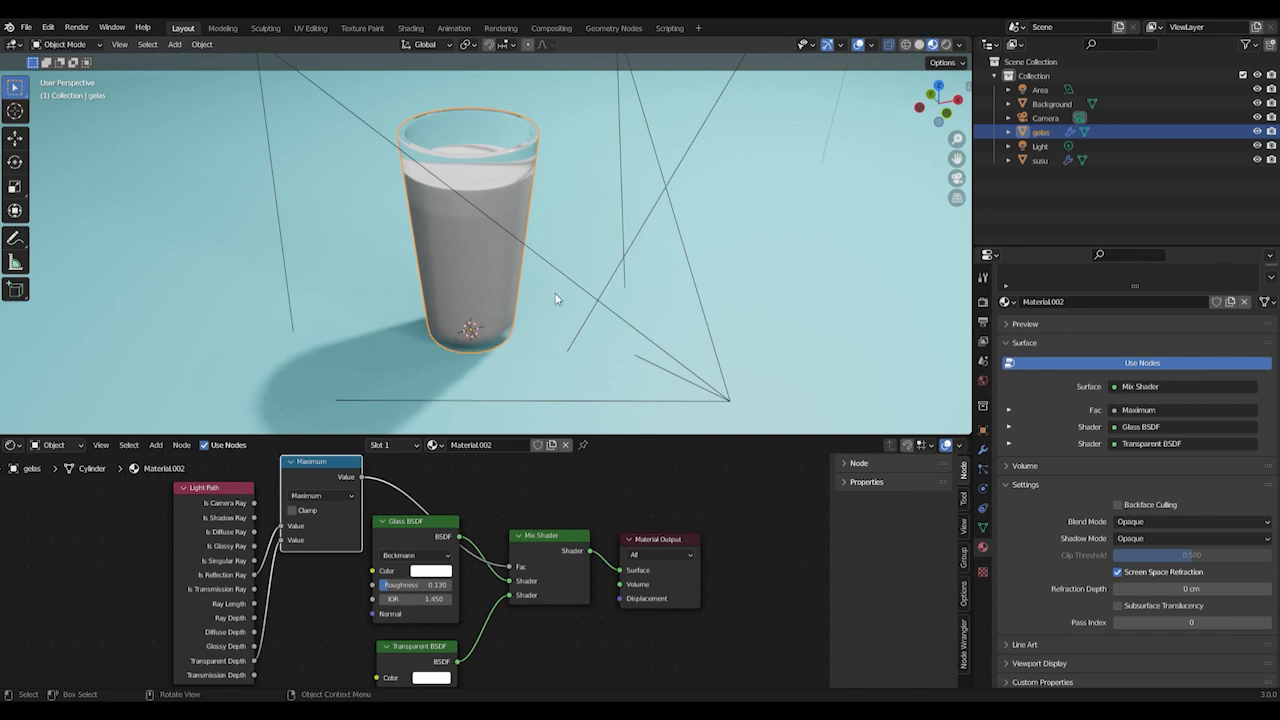
scroll(528, 265, "up", 3)
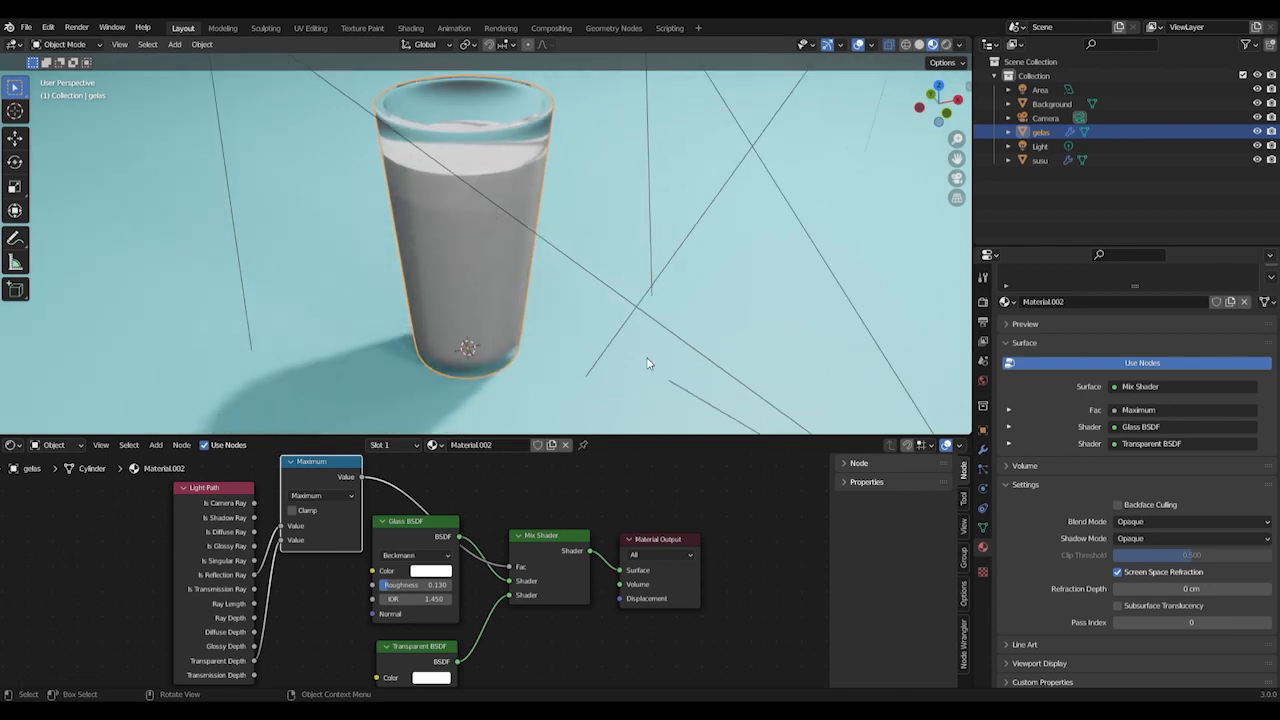
left_click_drag(676, 438, 701, 551)
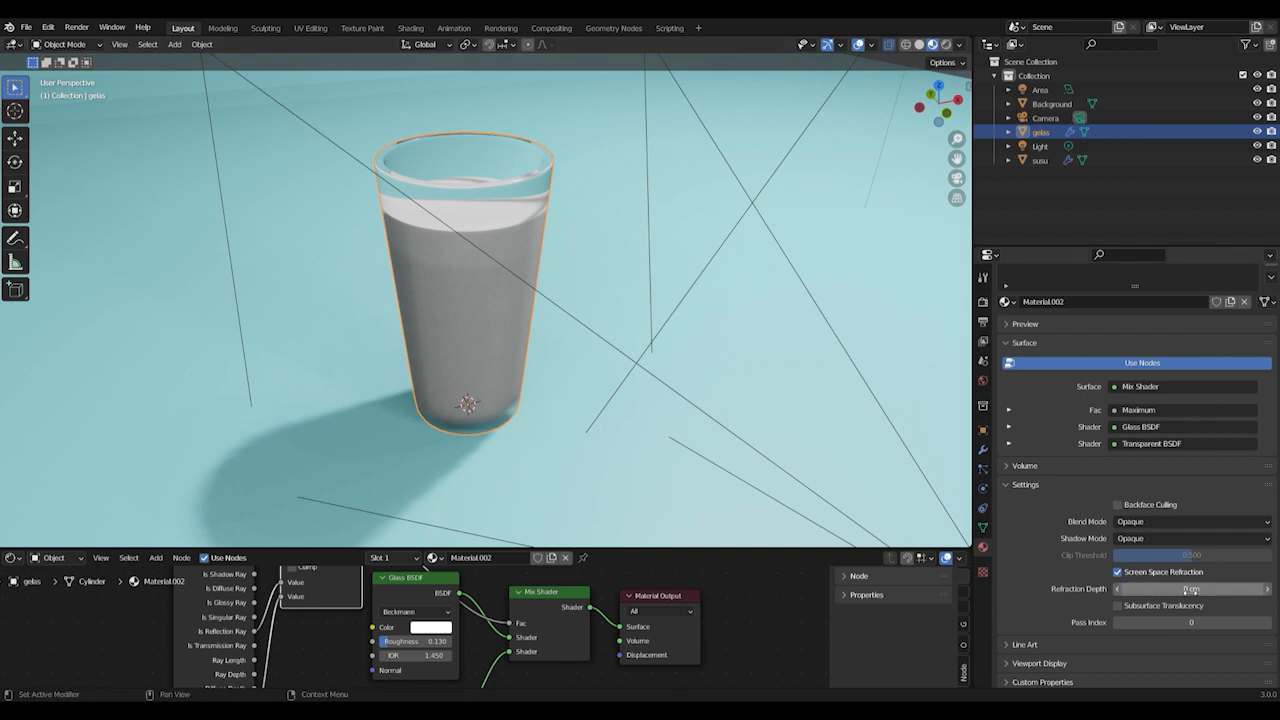
Try Refraction Depth values of 3 and 120 cm on the glass material, and return it to 0 cm
left_click(1168, 596)
type("3")
key("Return")
mouse_move(550, 382)
middle_mouse_down()
mouse_move(514, 381)
mouse_move(537, 384)
middle_mouse_up()
mouse_move(1185, 590)
left_mouse_down()
mouse_move(1118, 590)
mouse_move(1193, 591)
left_mouse_up()
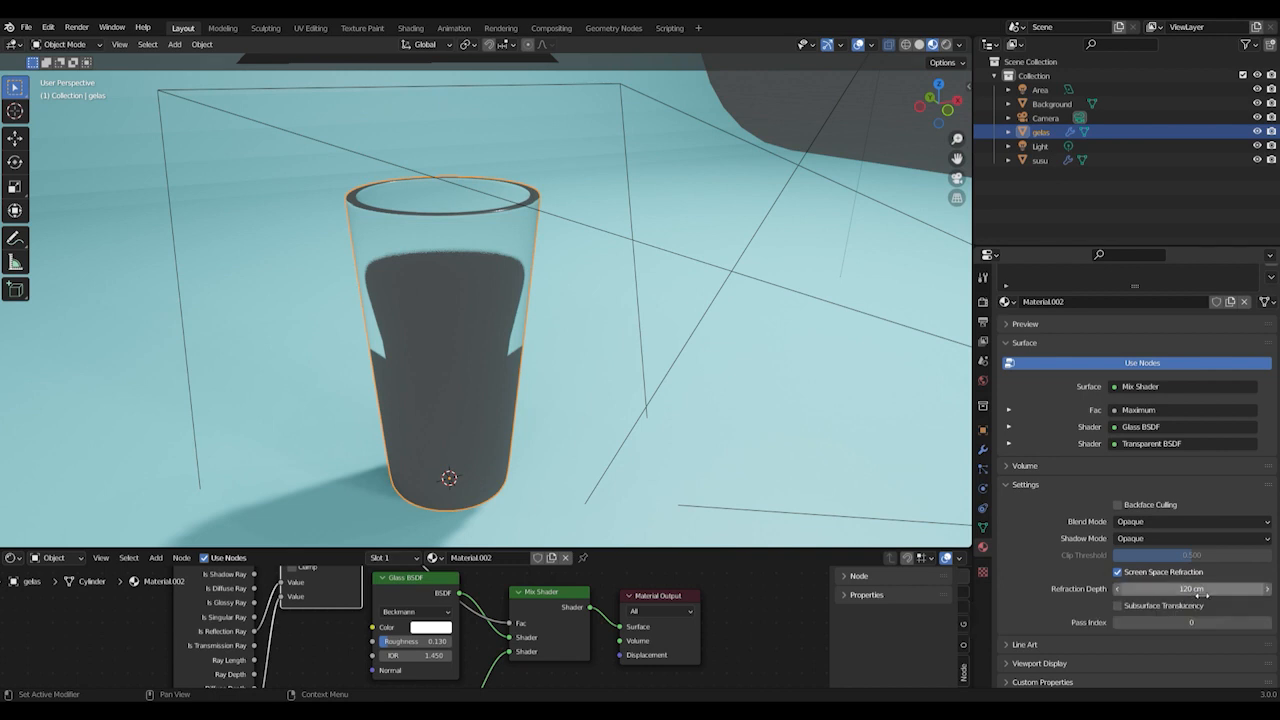
left_click_drag(1203, 593, 1120, 590)
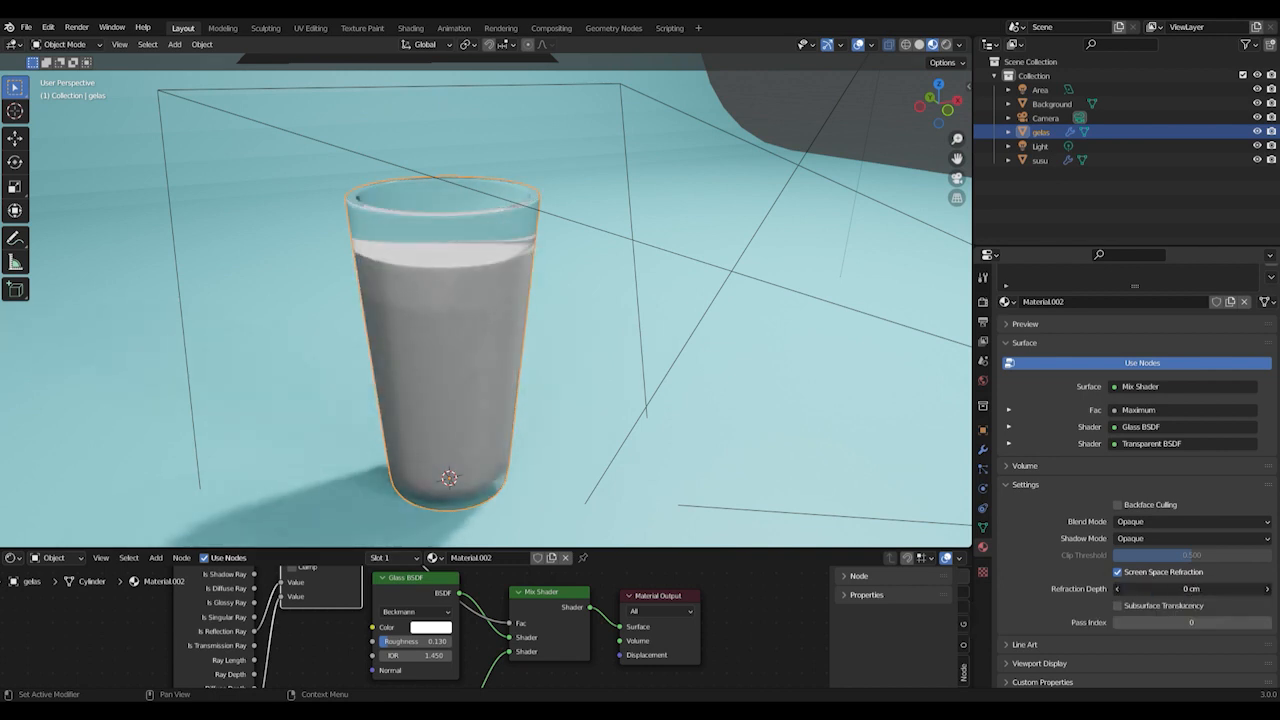
Try Refraction Depth values of 5 cm and 15 cm on the glass material, and lower the depth again
left_click(1200, 590)
type("5")
key("Return")
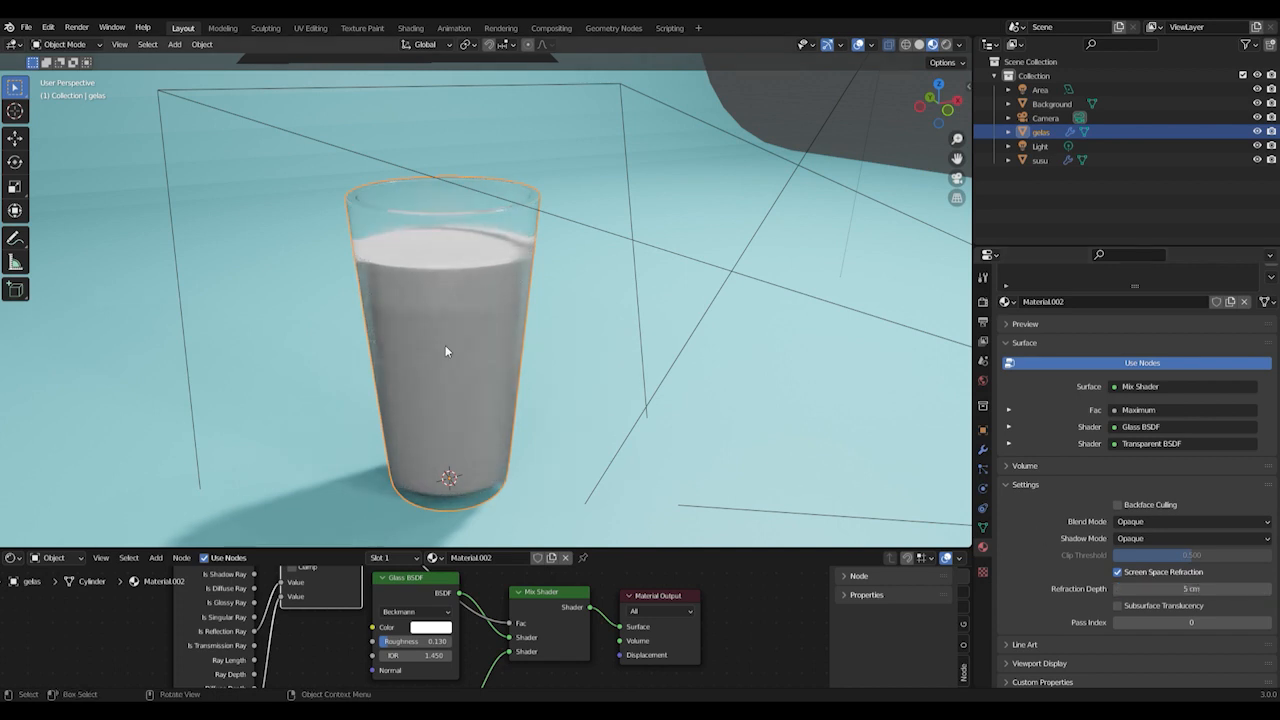
scroll(380, 337, "up", 2)
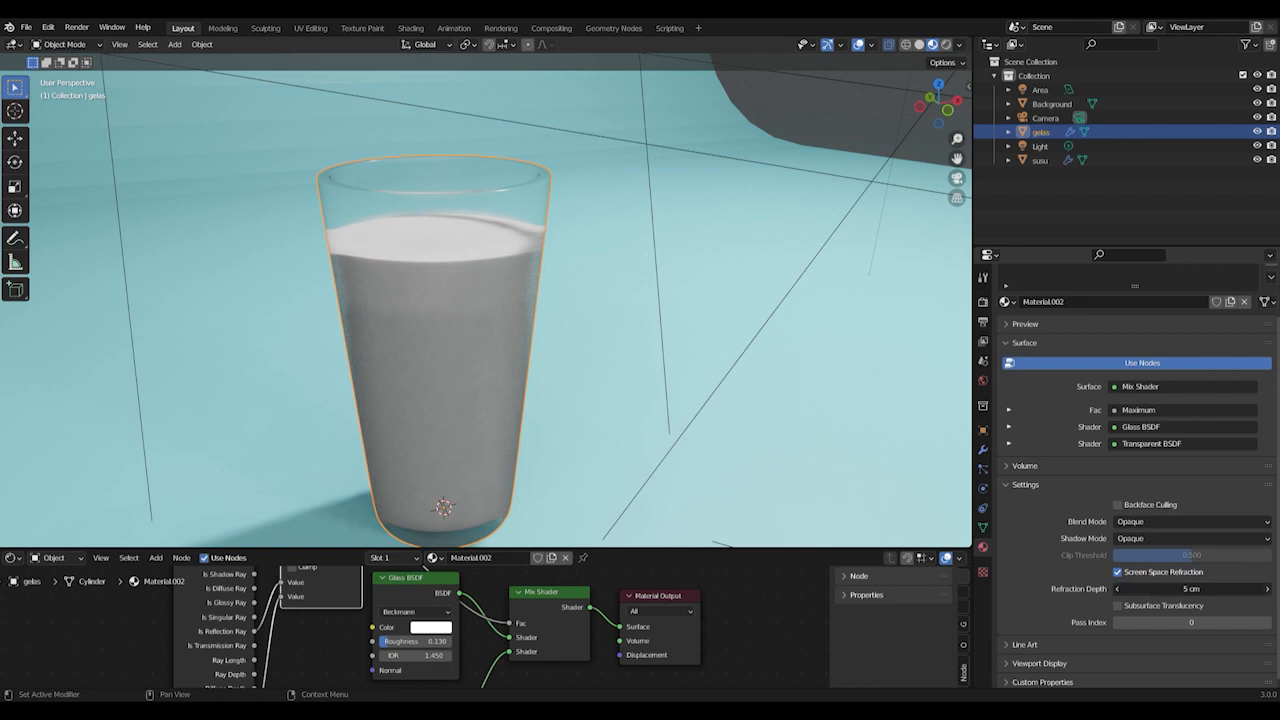
left_click(1267, 590)
double_click(1266, 591)
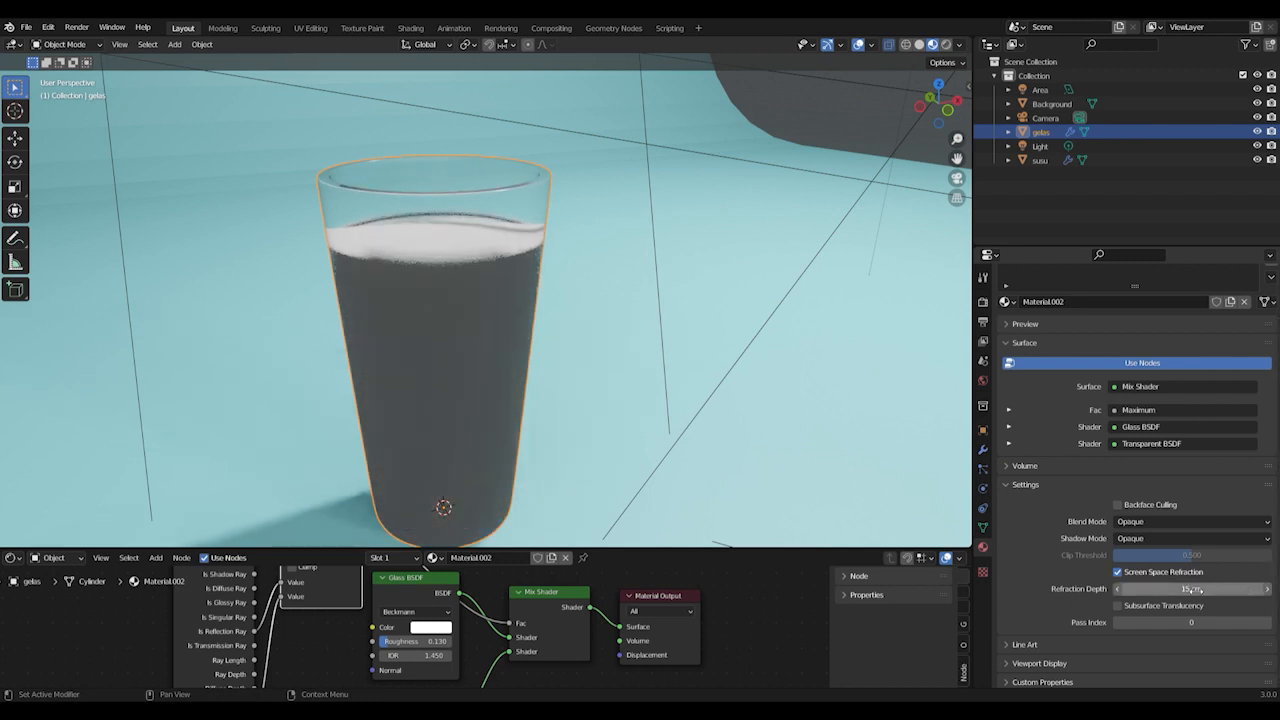
type("0")
key("Return")
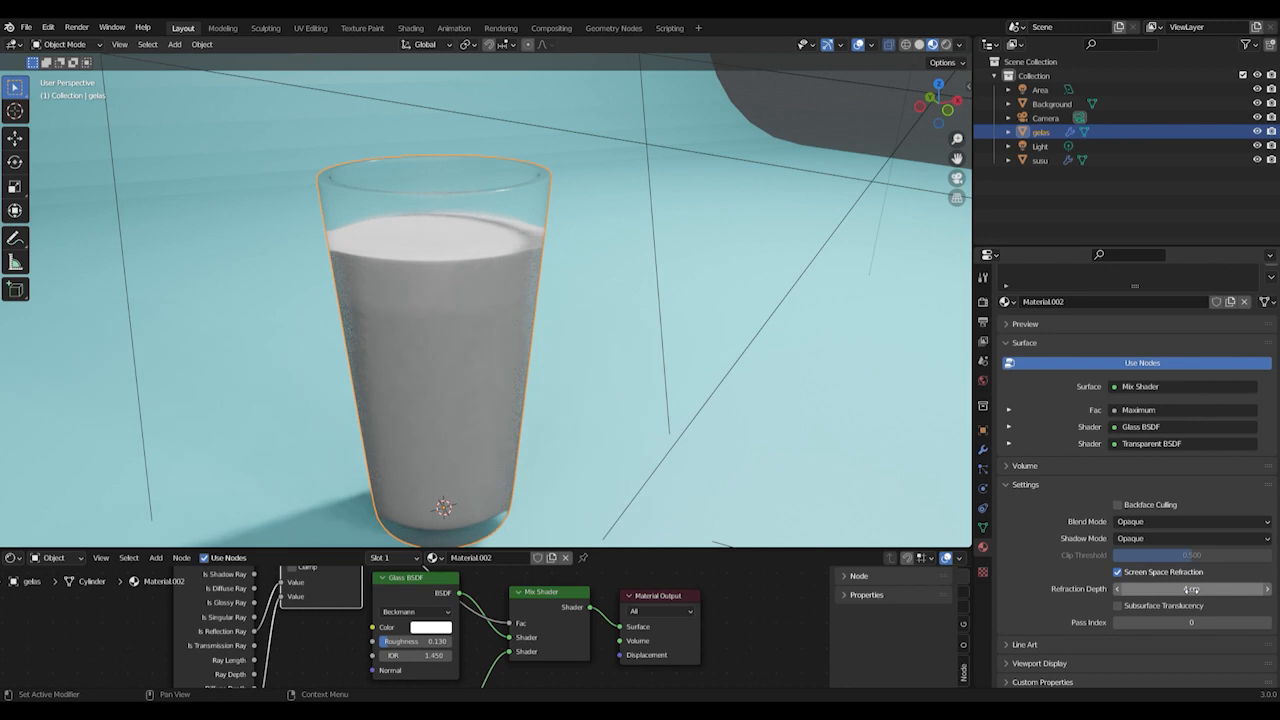
Set the glass material's Refraction Depth to 2 cm
left_click(1191, 590)
type("2")
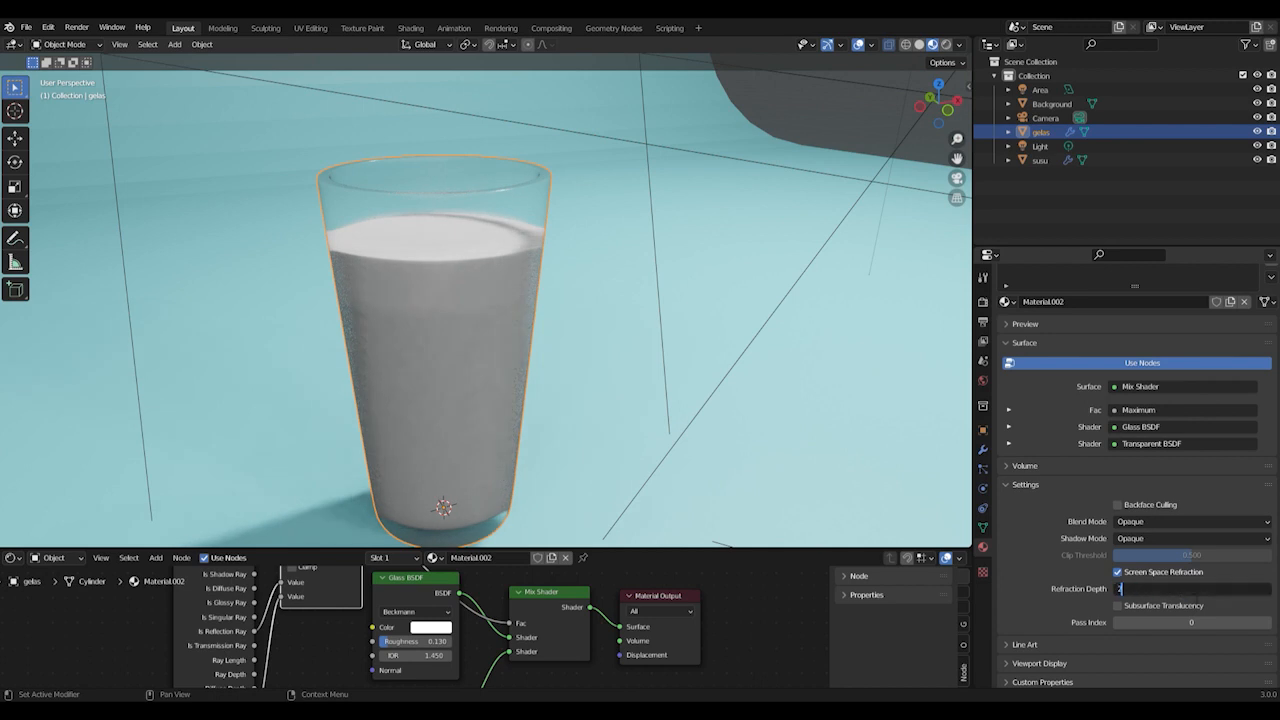
key("Return")
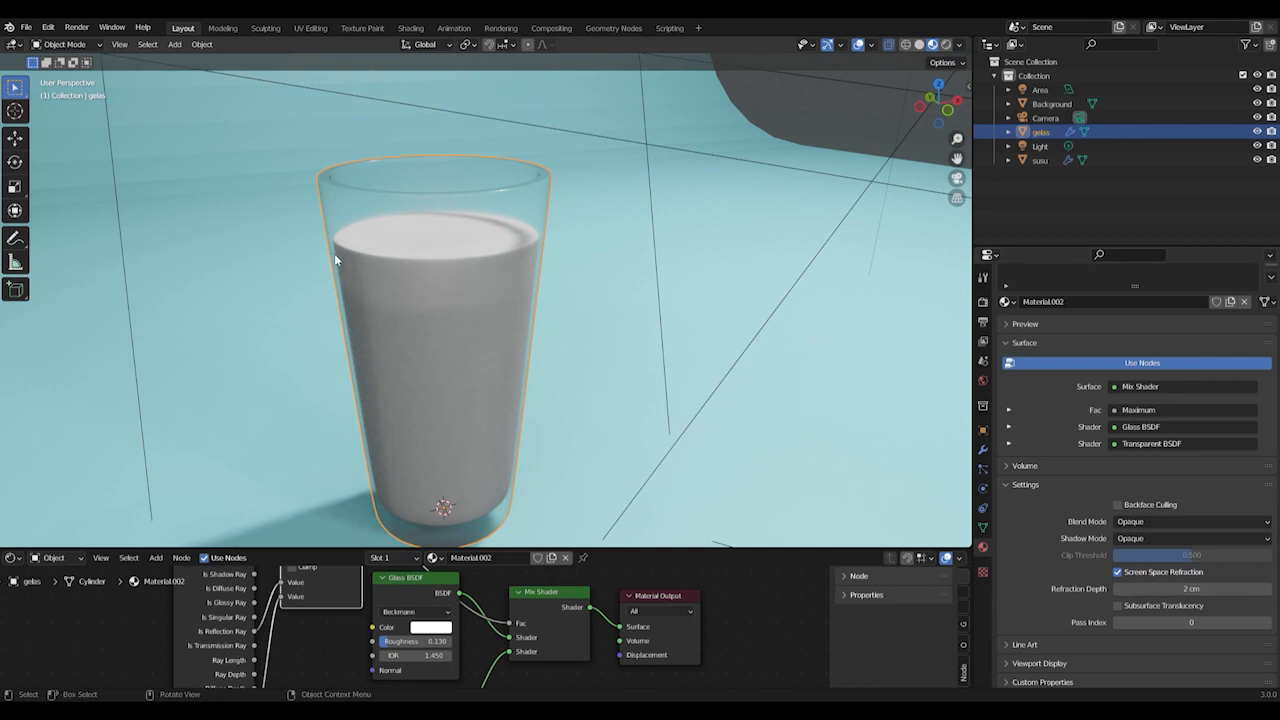
Set the IOR of the glass material's Glass BSDF node to 1.350 and enlarge the 3D viewport again
mouse_move(493, 355)
middle_mouse_down()
mouse_move(507, 354)
mouse_move(491, 356)
middle_mouse_up()
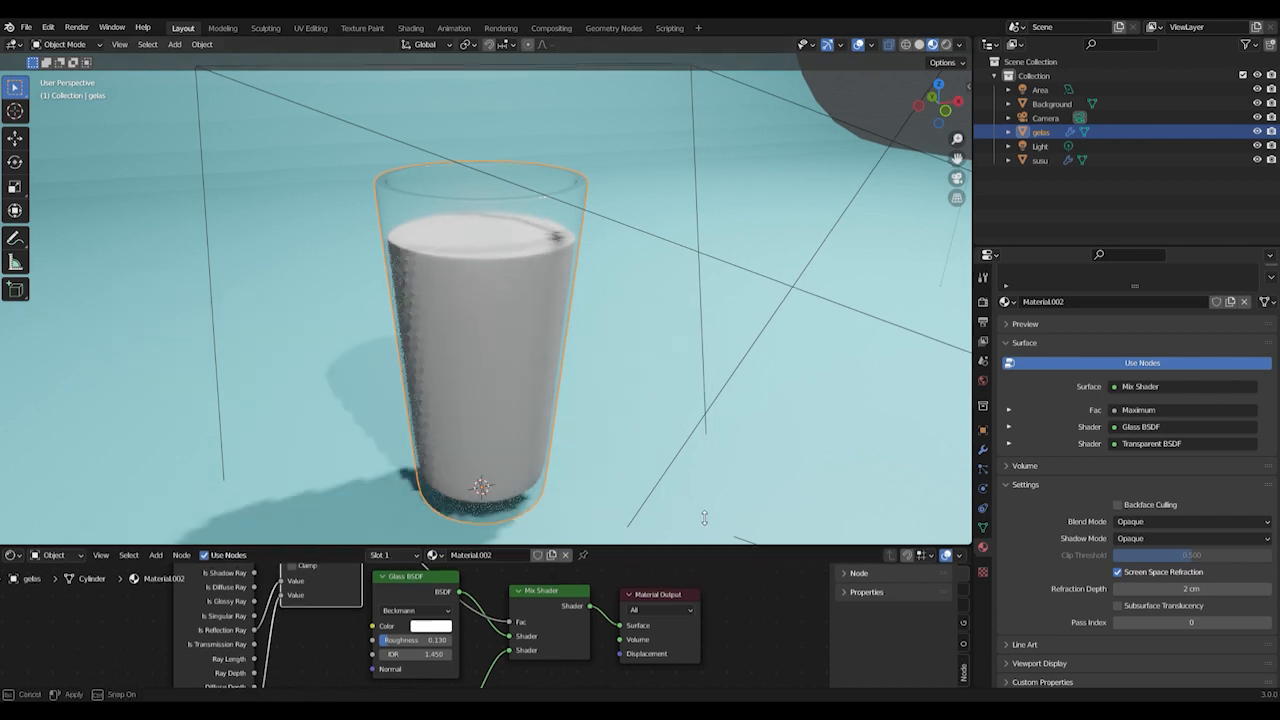
left_click_drag(688, 549, 717, 357)
left_click_drag(241, 451, 233, 467)
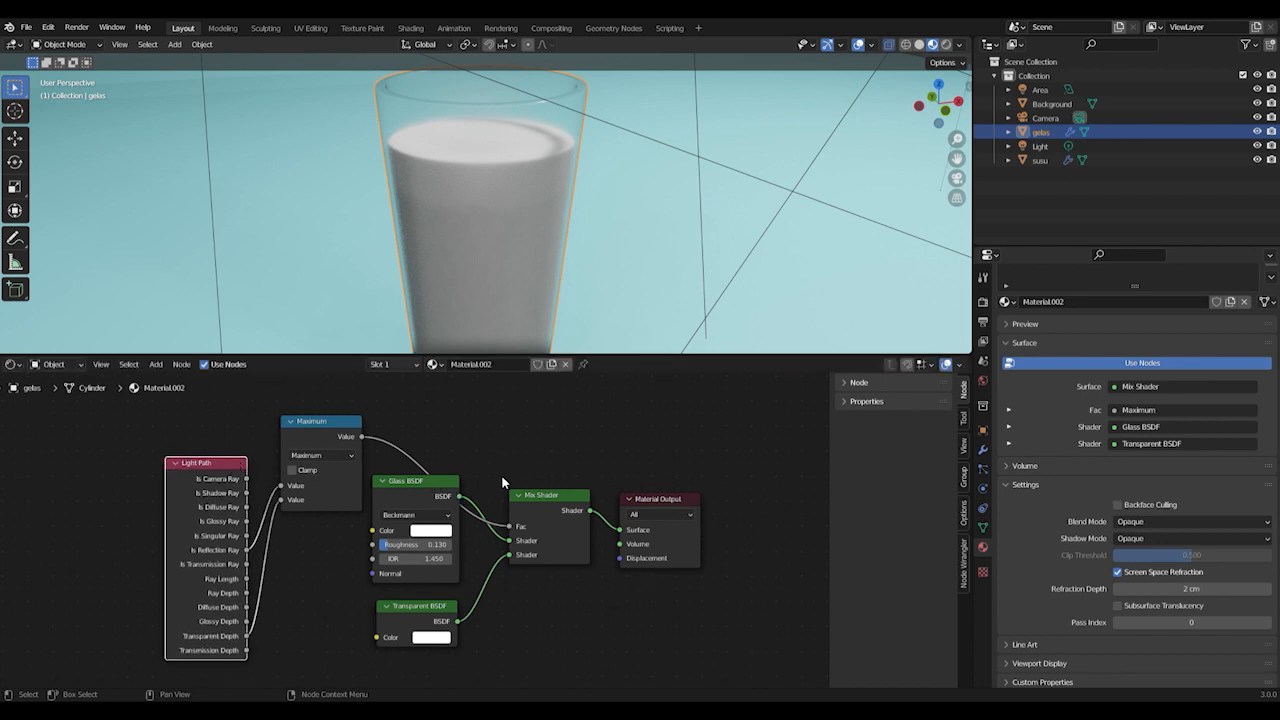
left_click(402, 559)
left_click(398, 559)
key("BackSpace")
key("BackSpace")
type("5")
type("5")
key("Return")
left_click_drag(797, 359, 771, 544)
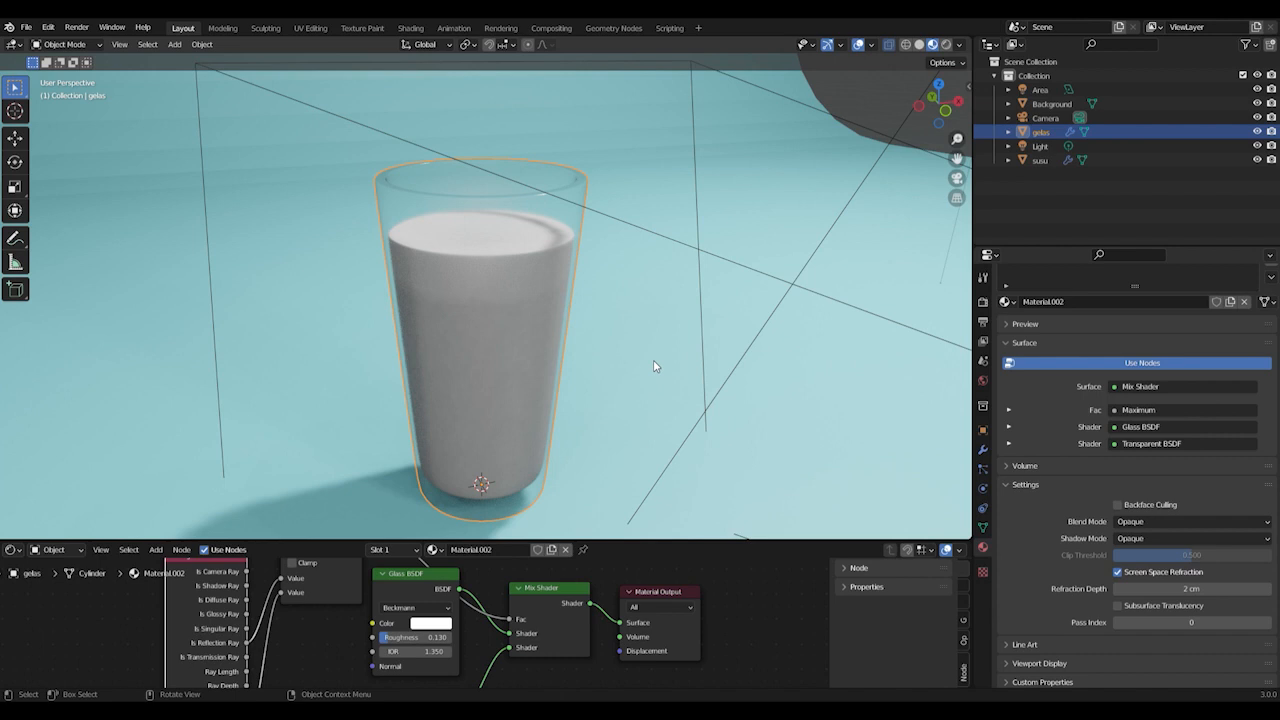
Look through the scene camera and set the PNG output color mode to RGB
left_click(957, 178)
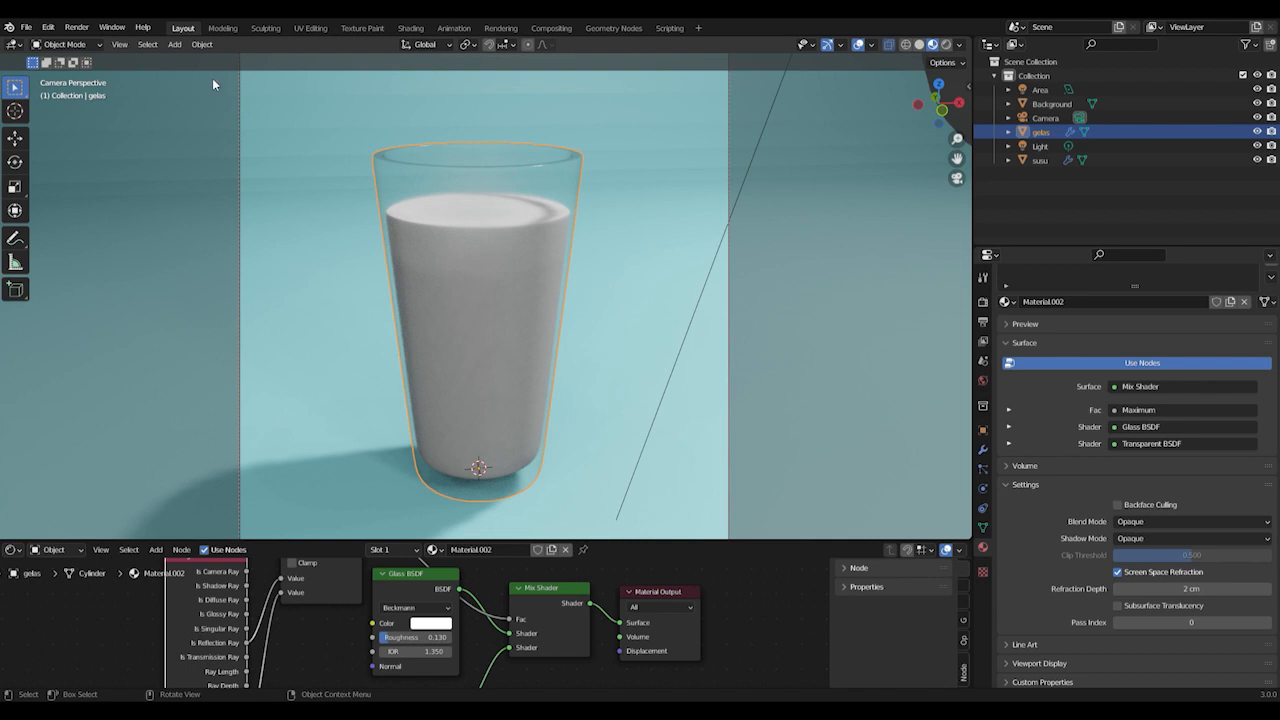
left_click(983, 321)
scroll(981, 329, "up", 2)
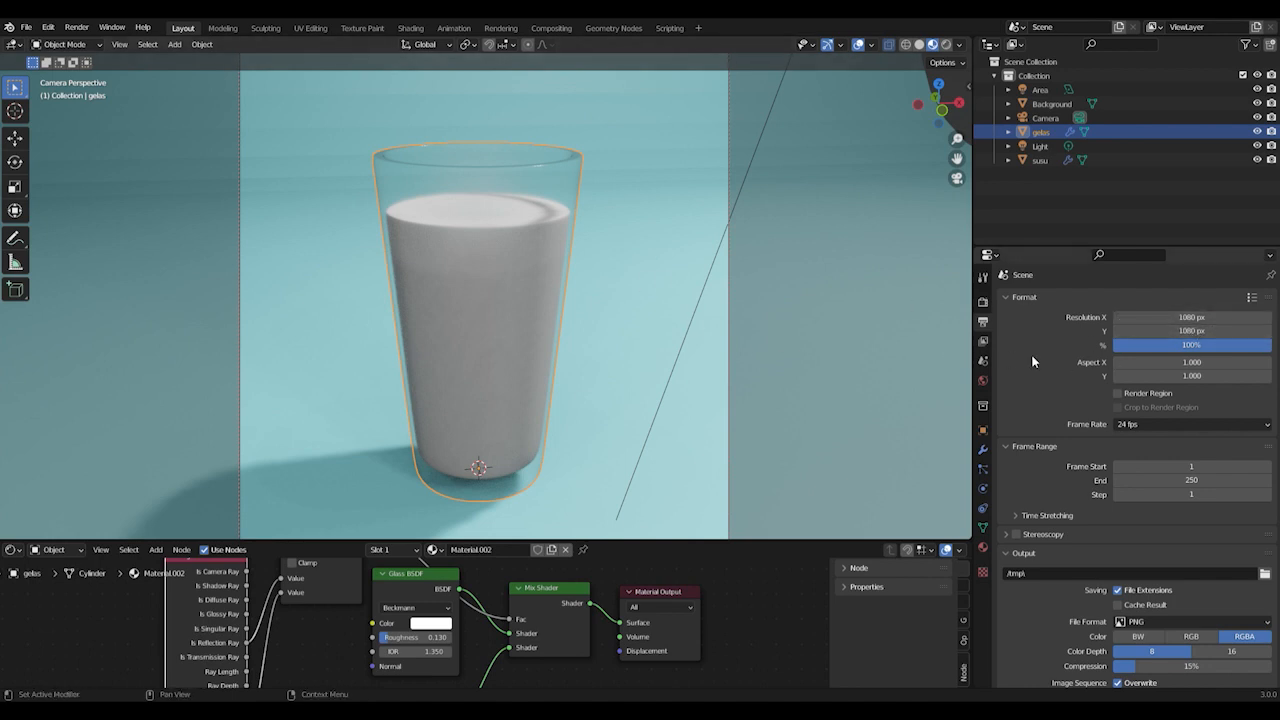
scroll(1154, 555, "down", 1)
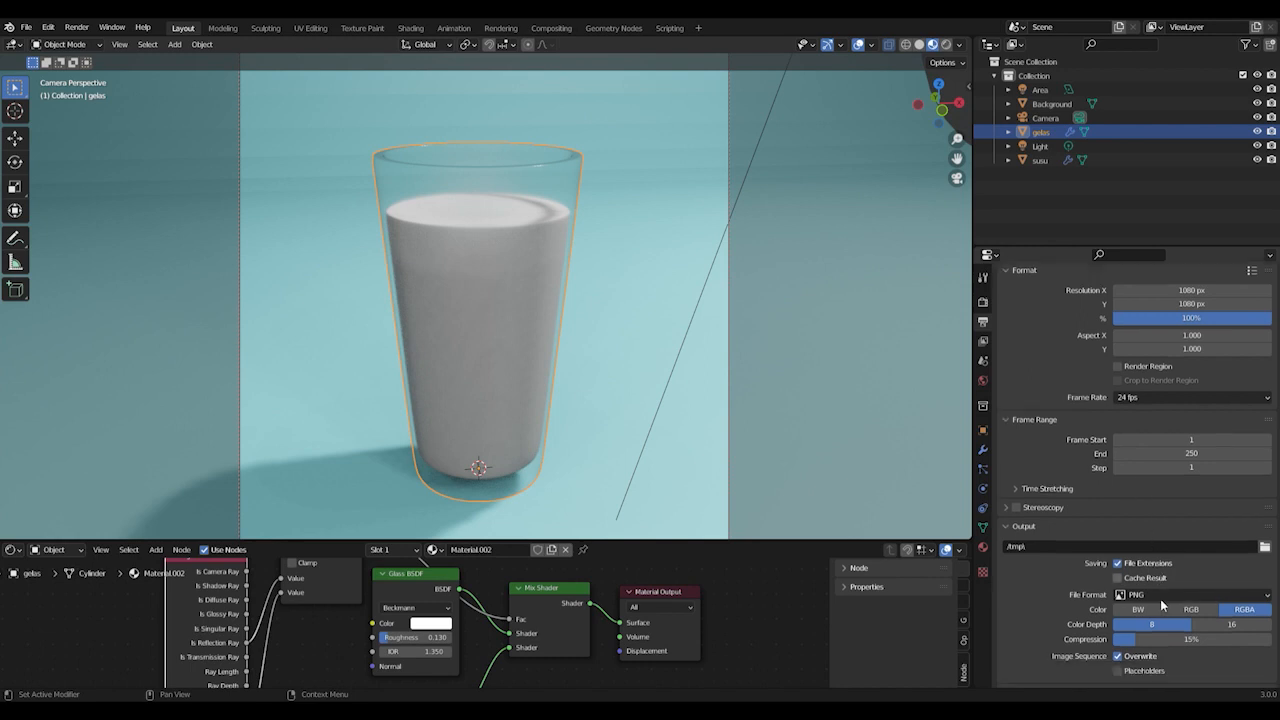
left_click(1207, 616)
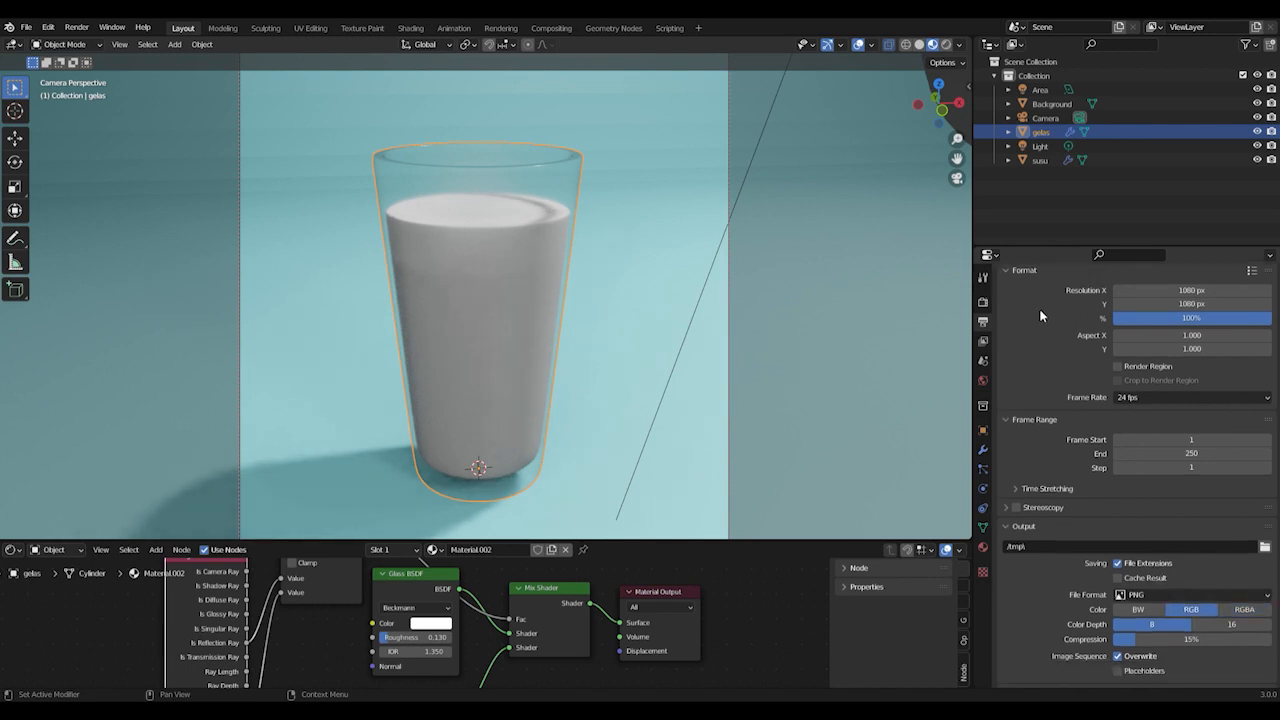
left_click(984, 303)
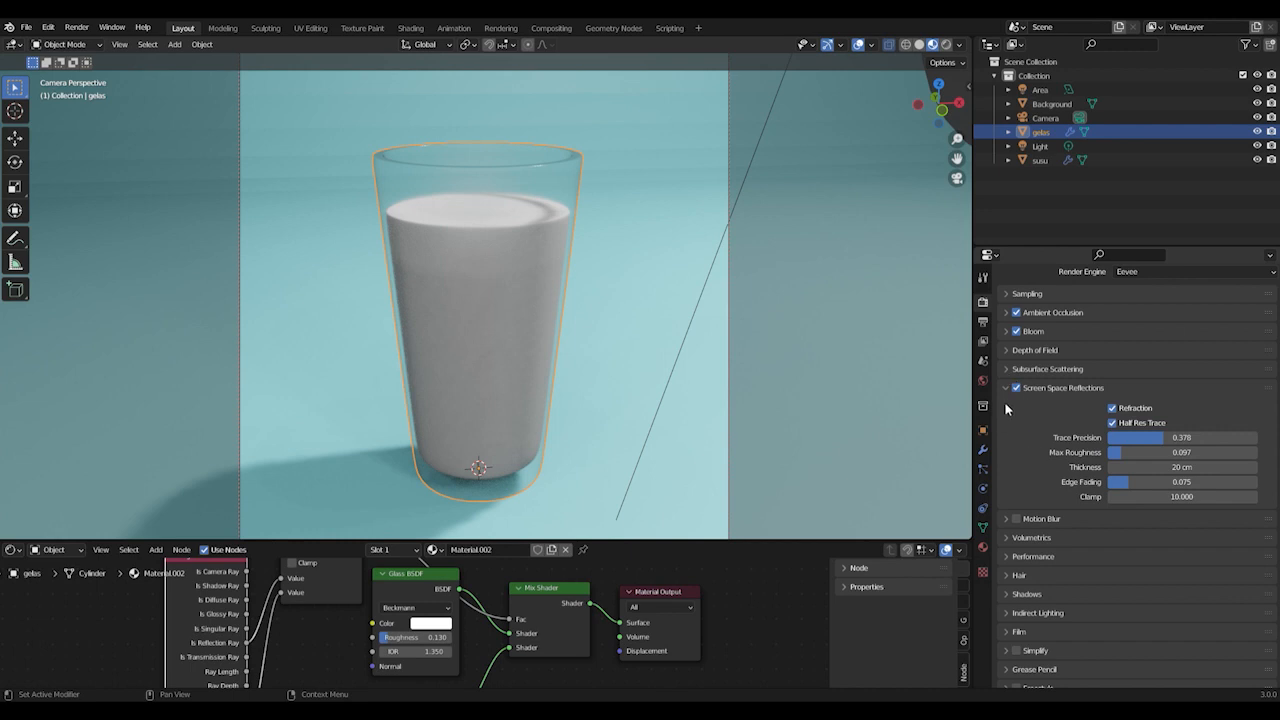
left_click(984, 322)
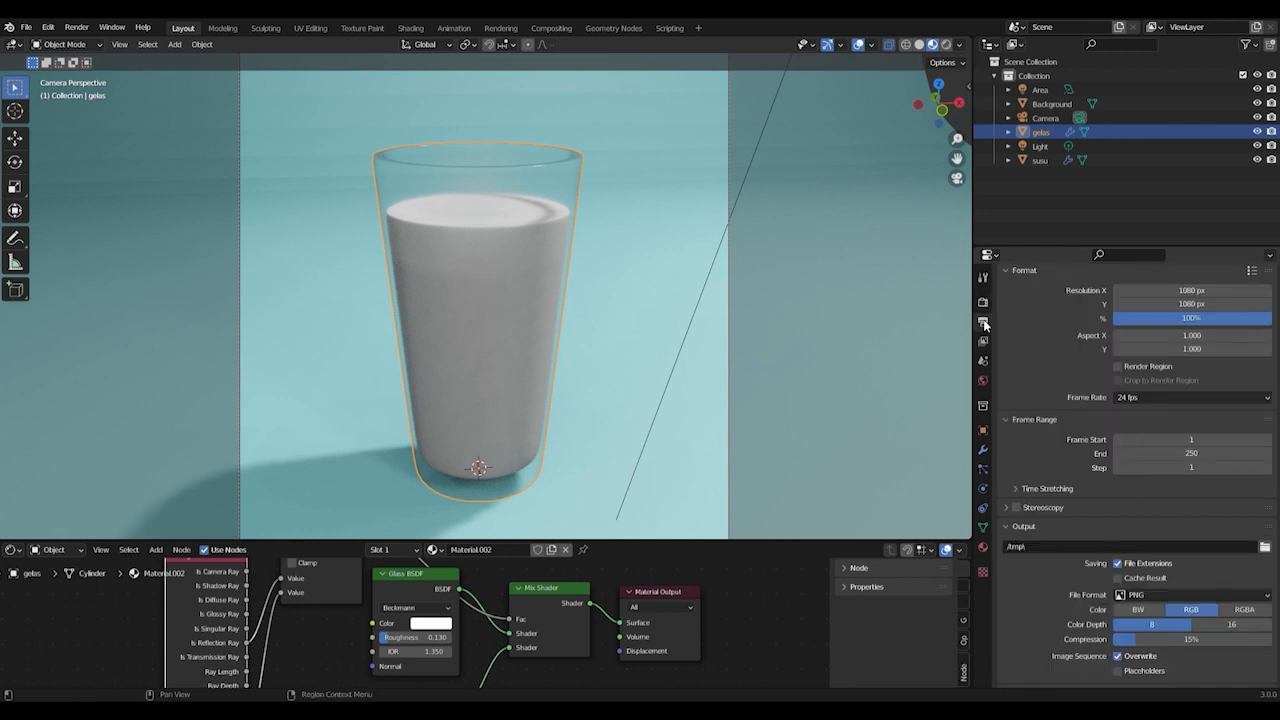
scroll(1023, 330, "up", 1)
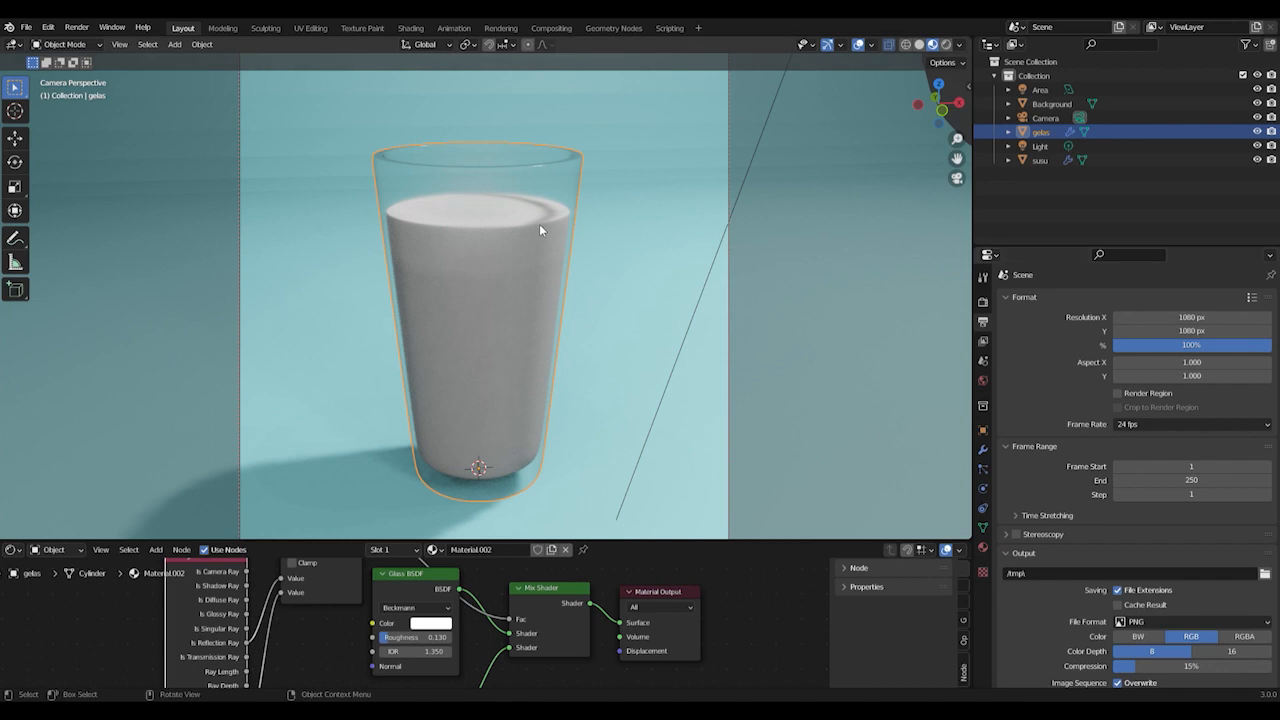
Render the camera image of the milk glass, and save the project as gelas susu2.blend
left_click(77, 27)
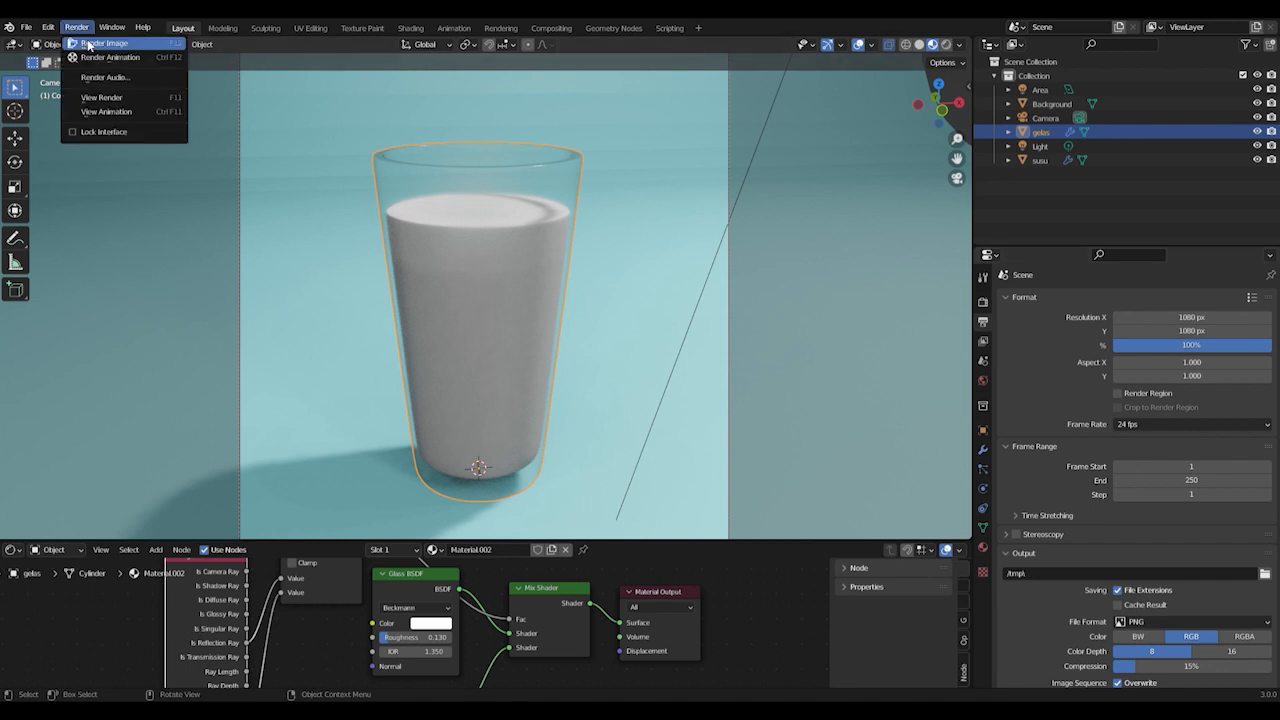
left_click(88, 44)
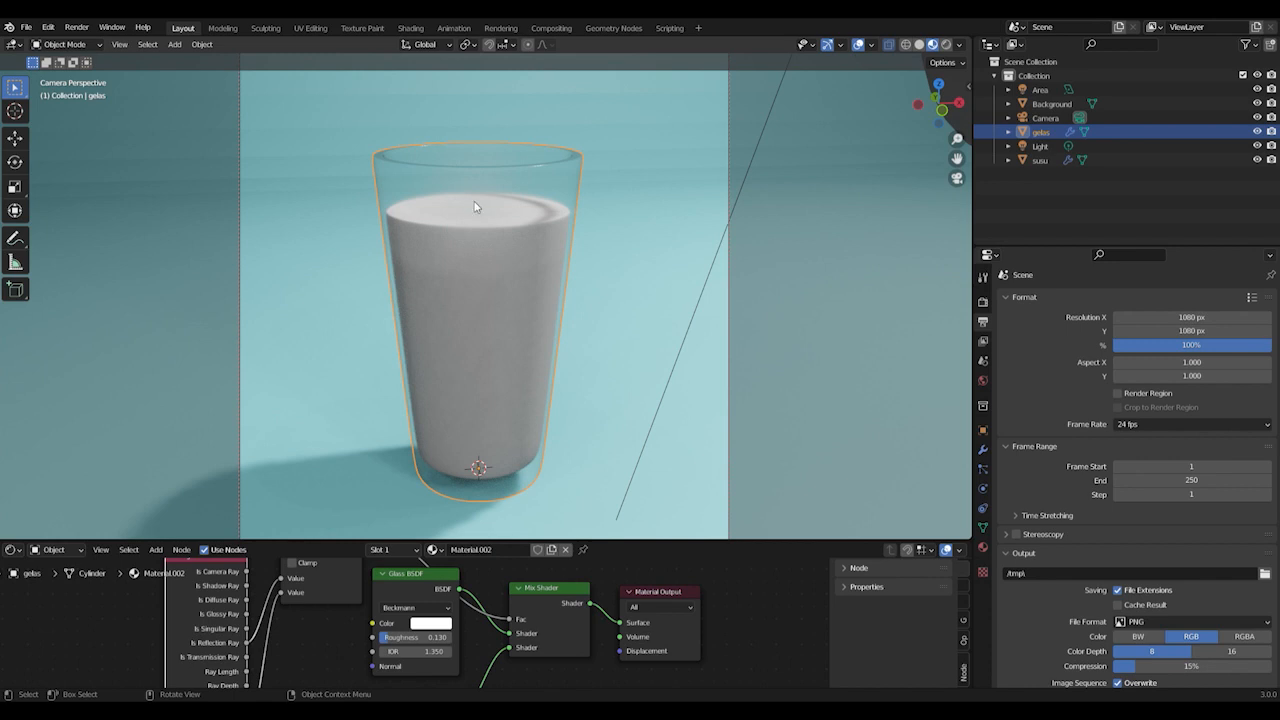
left_click(27, 29)
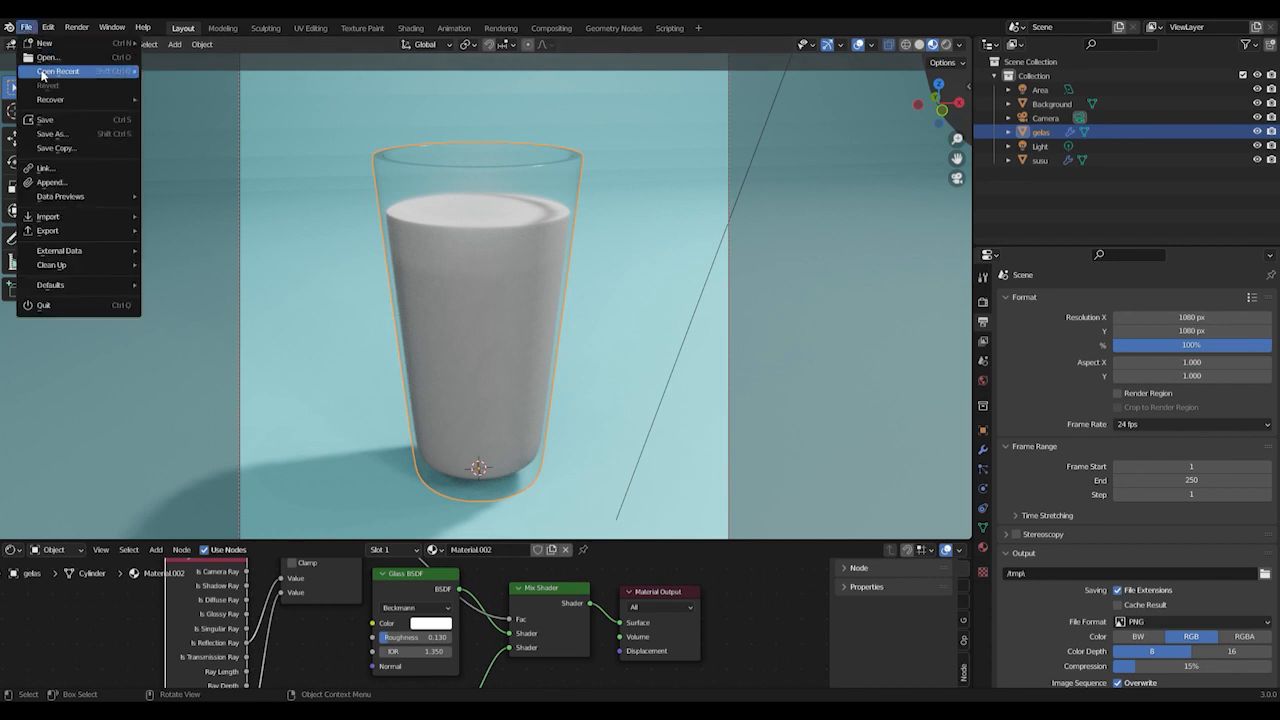
left_click(70, 136)
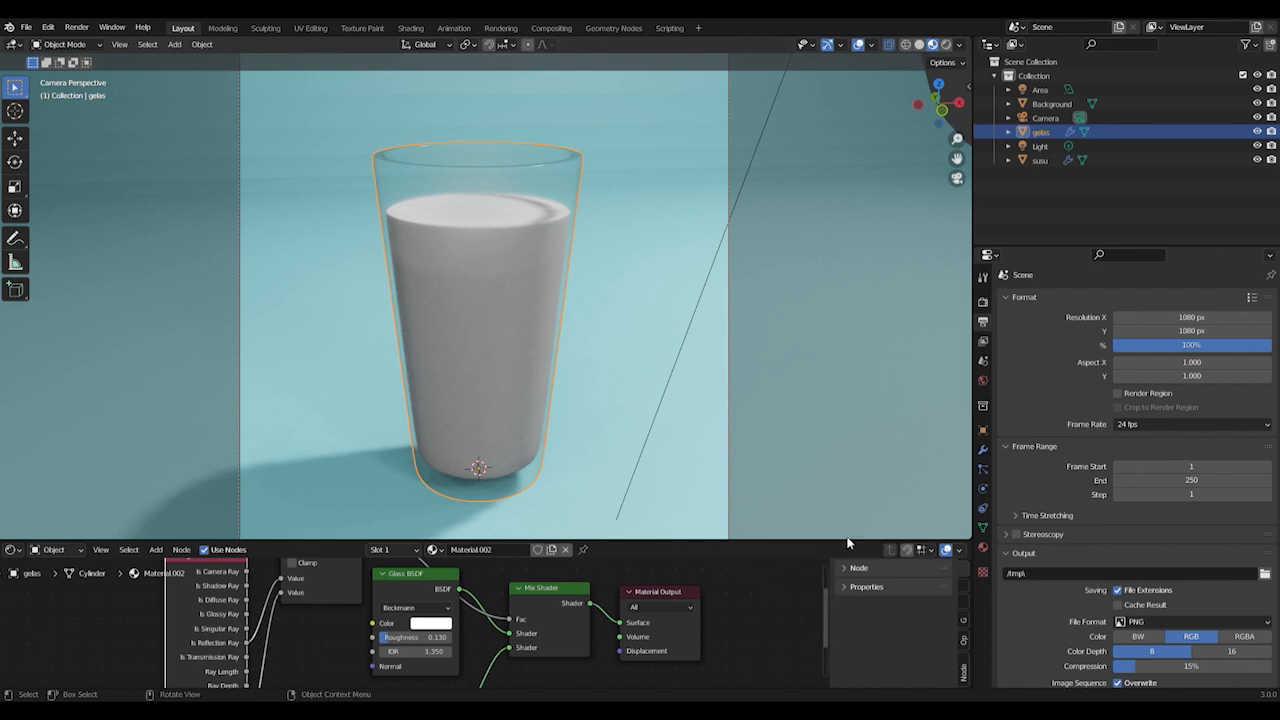
key("ctrl+s")
Open the recent file kotak susu.blend and inspect the milk carton model
left_click(26, 27)
mouse_move(42, 45)
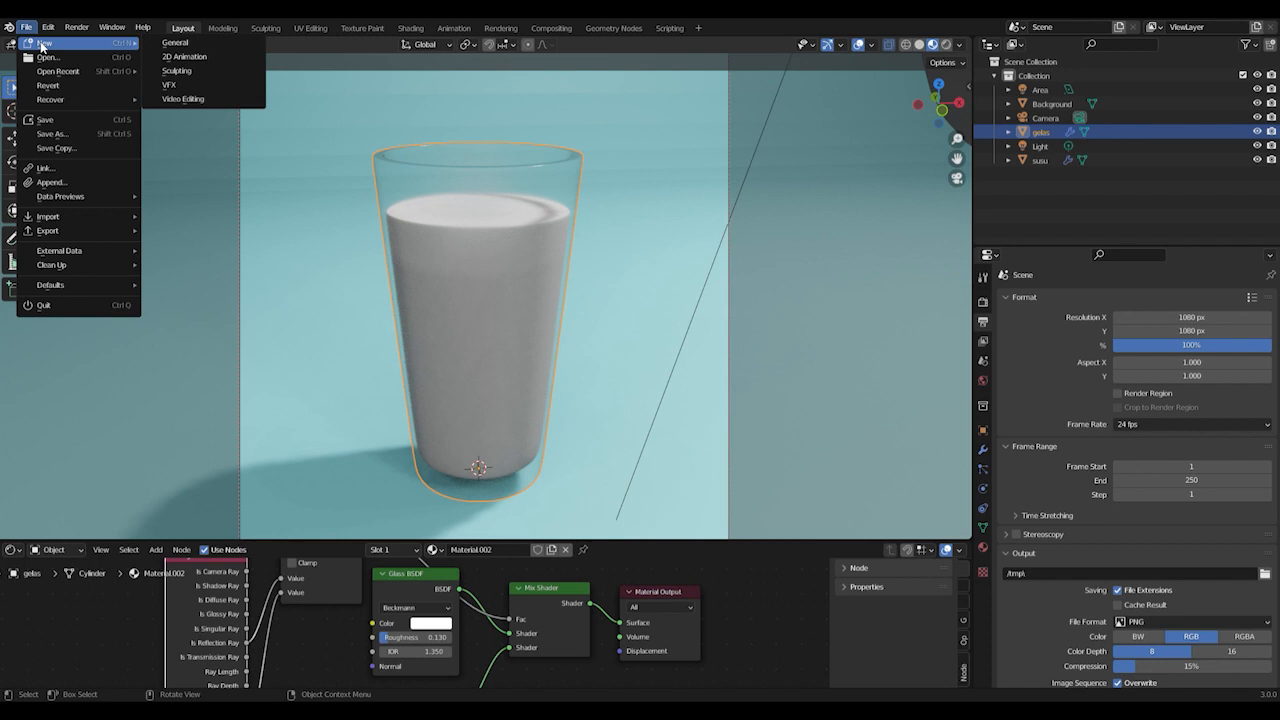
mouse_move(55, 72)
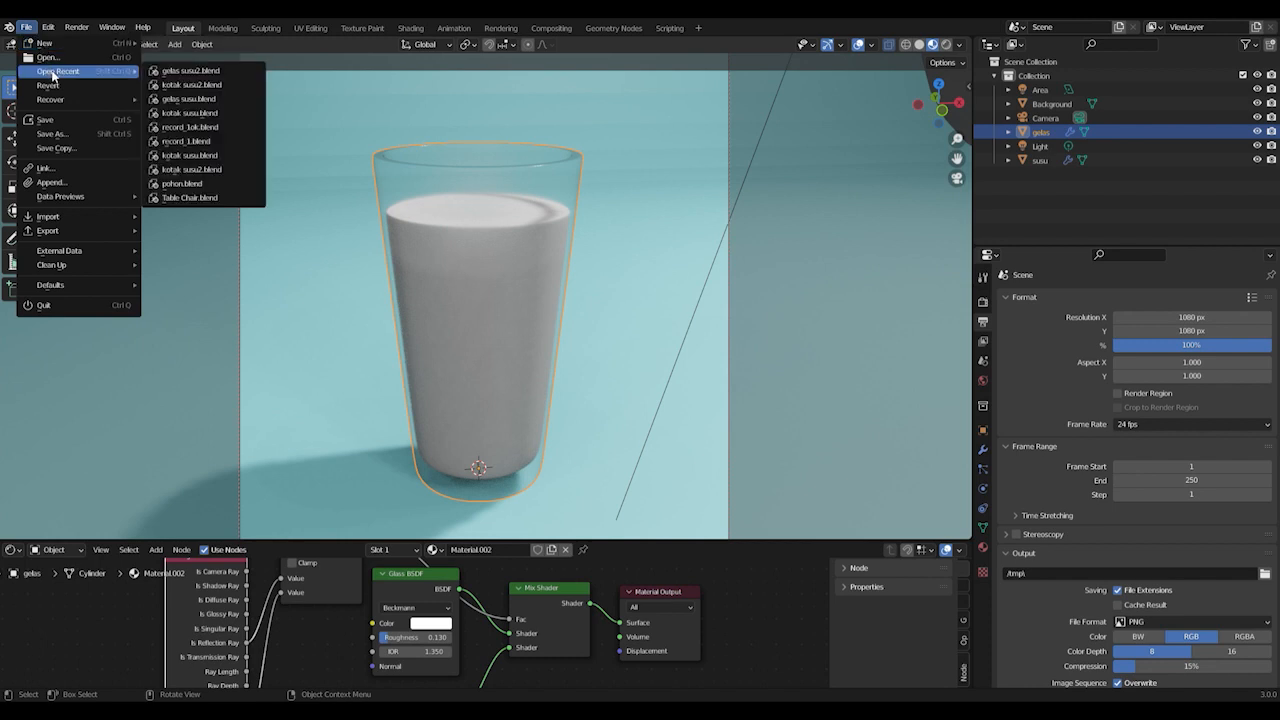
left_click(188, 113)
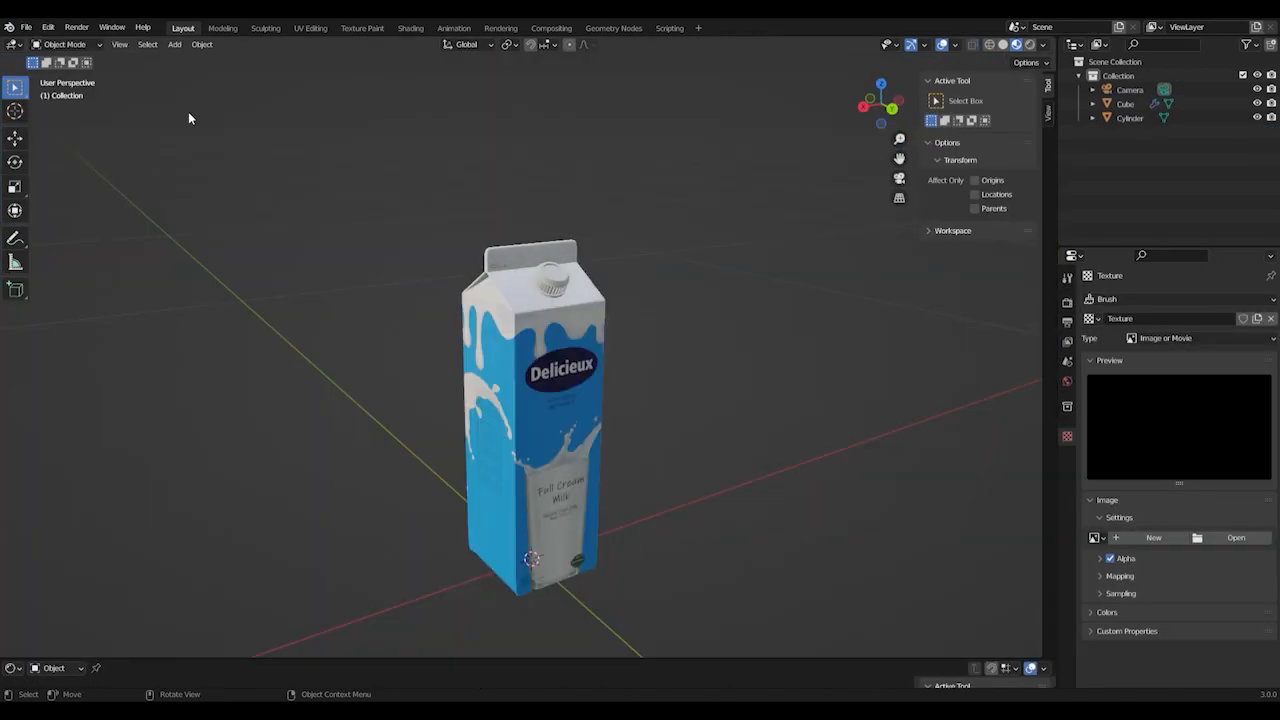
scroll(600, 367, "up", 2)
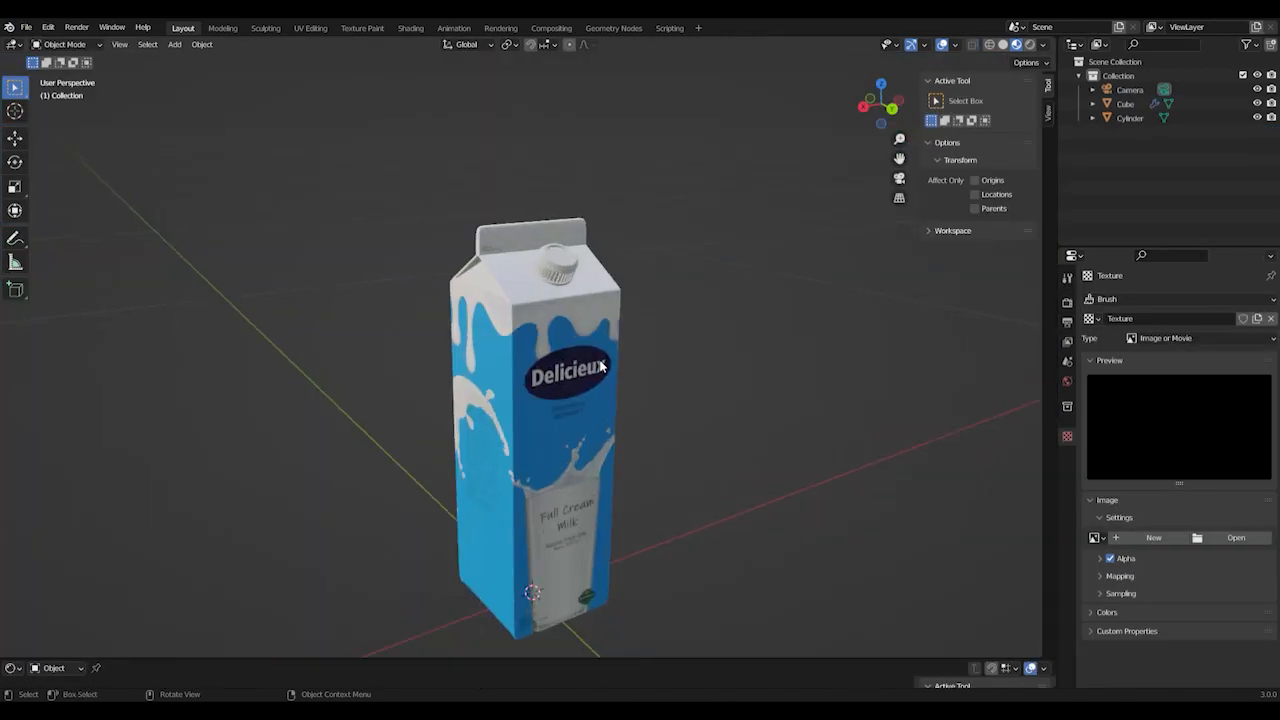
middle_click_drag(618, 440, 667, 402)
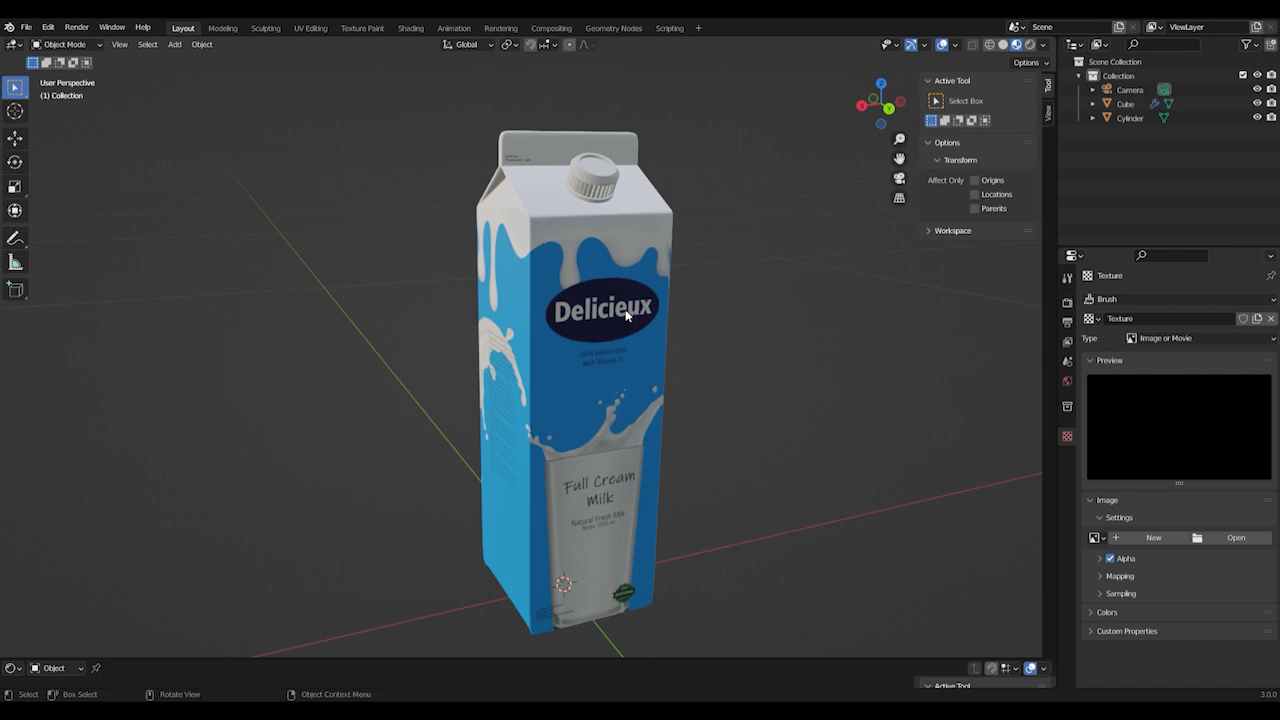
scroll(612, 322, "down", 1)
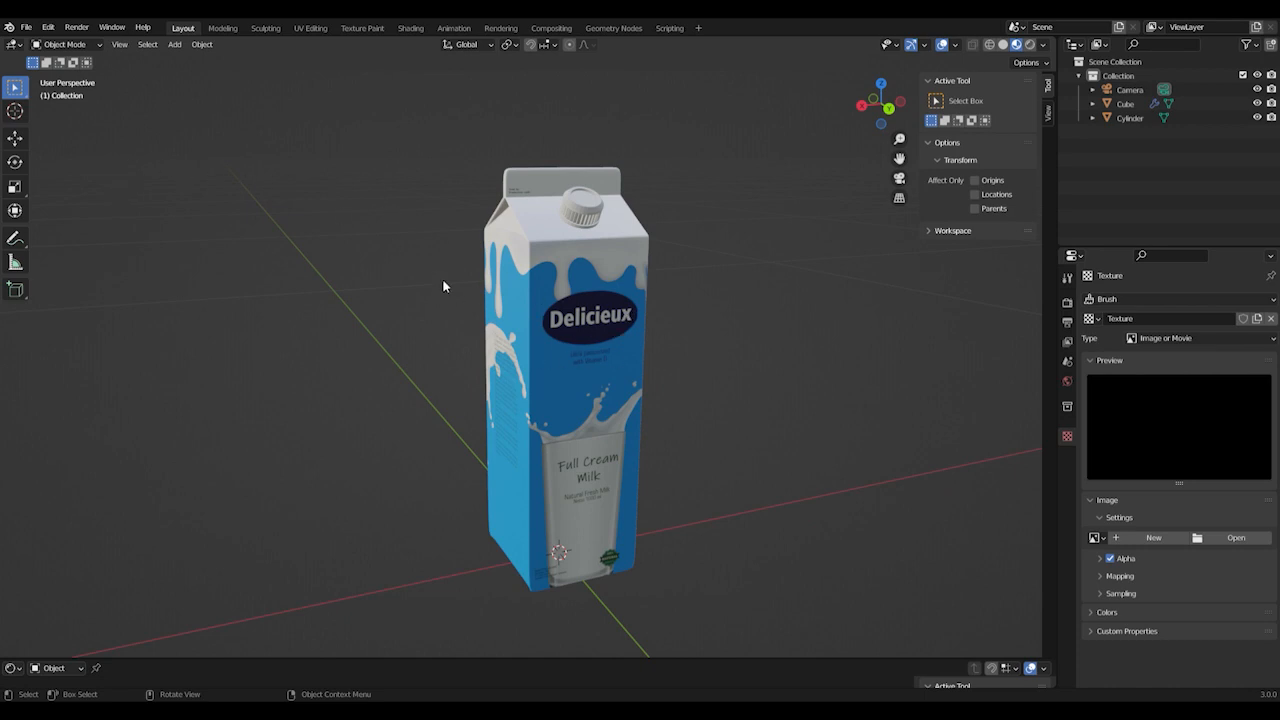
Append the gelas and susu objects to the milk carton scene
left_click(27, 27)
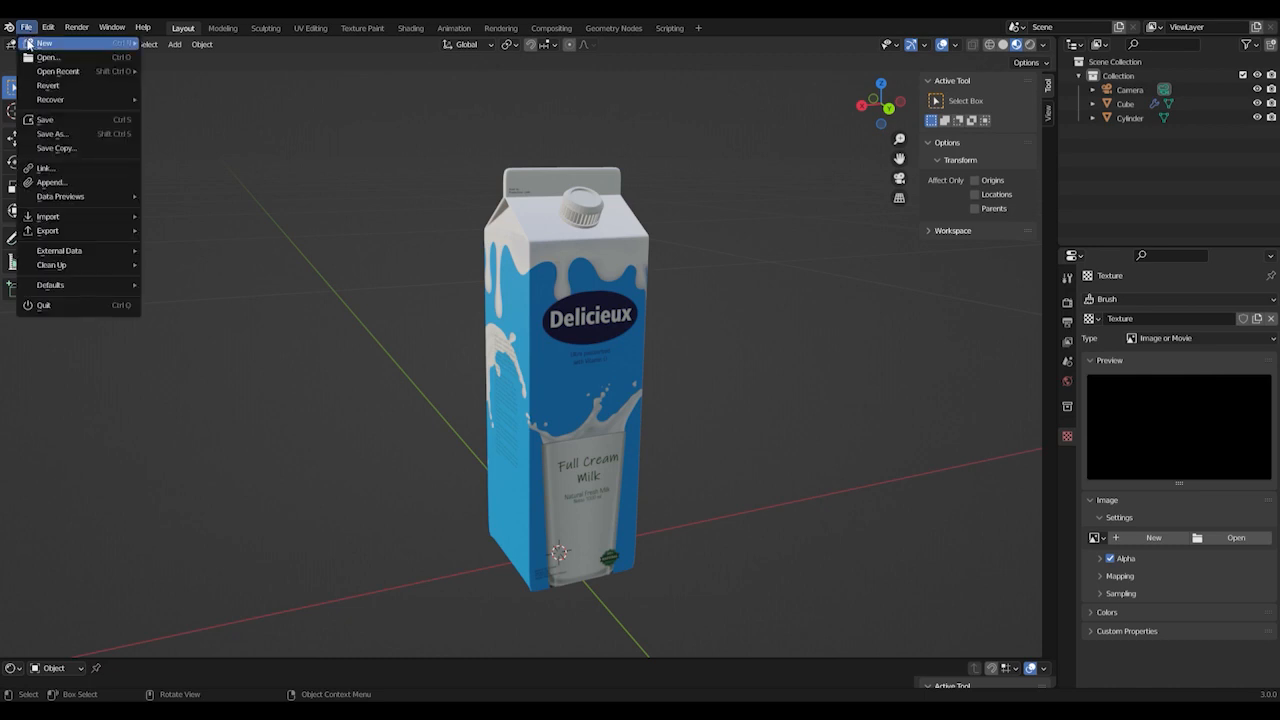
left_click(72, 186)
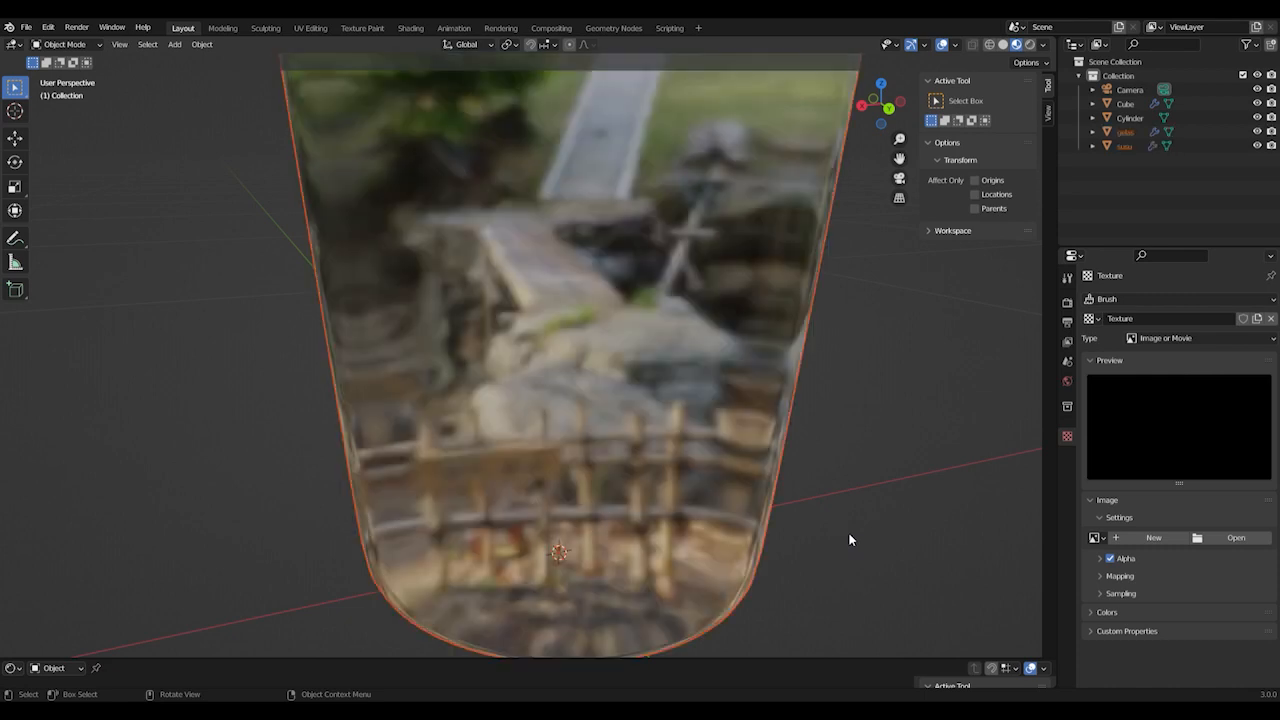
scroll(786, 466, "down", 3)
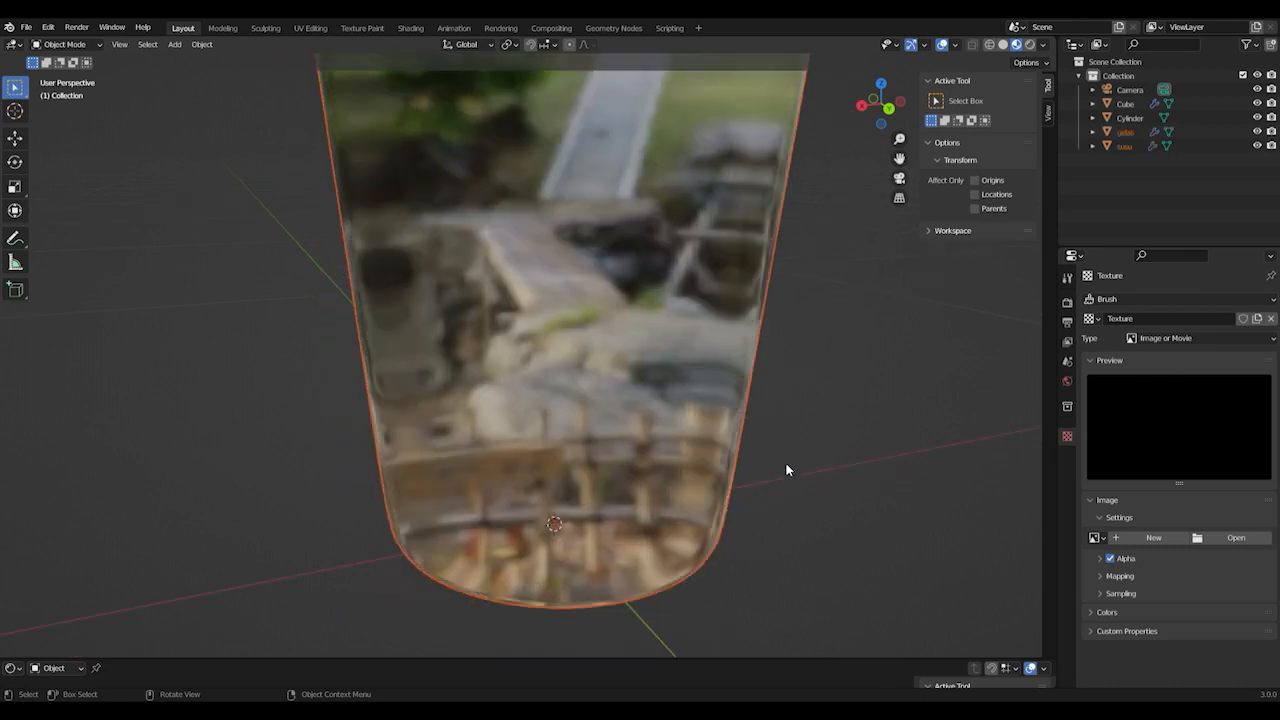
scroll(786, 467, "down", 5)
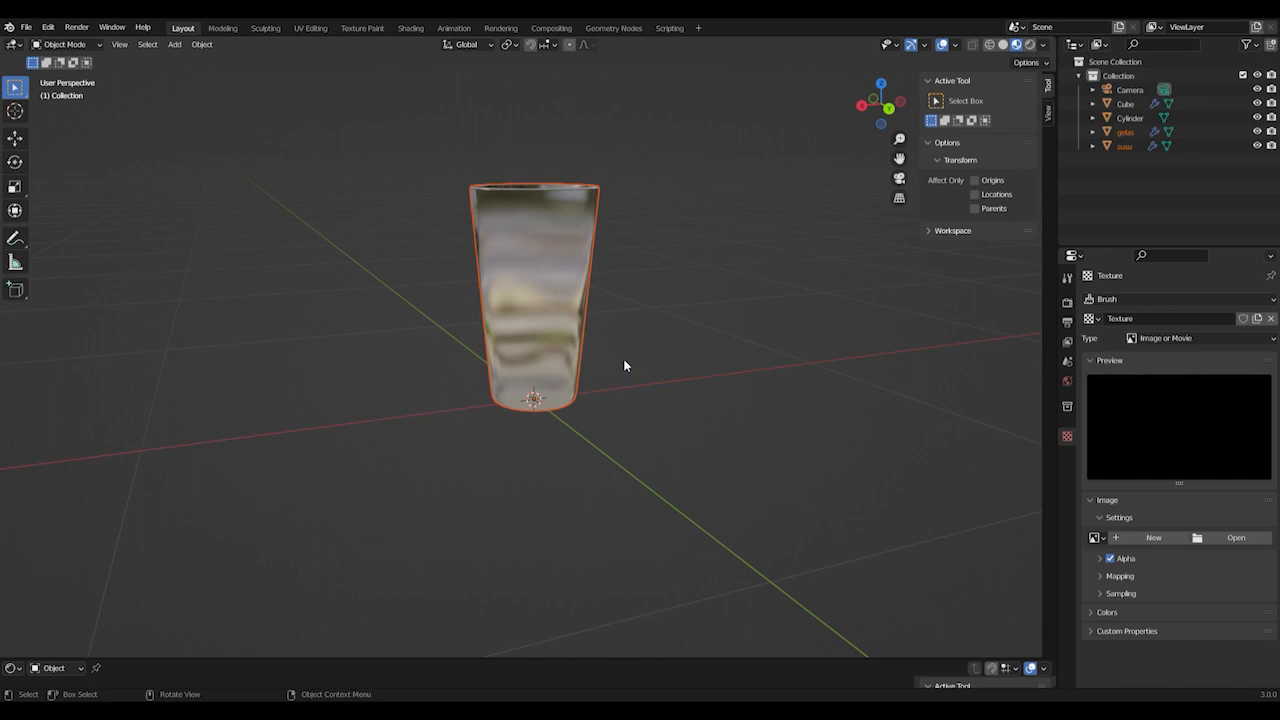
Scale the appended glass and milk by about 0.205 and move them about 10.8 cm along negative X, beside the carton
key("s")
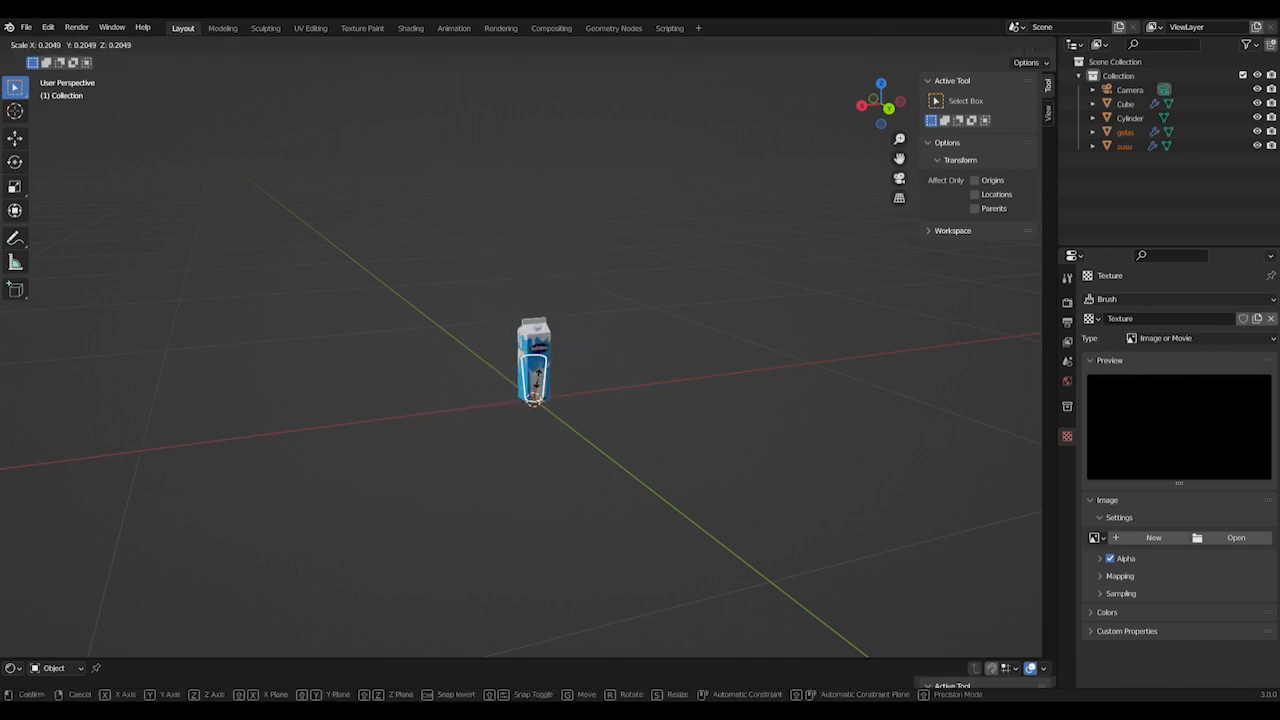
left_click(538, 385)
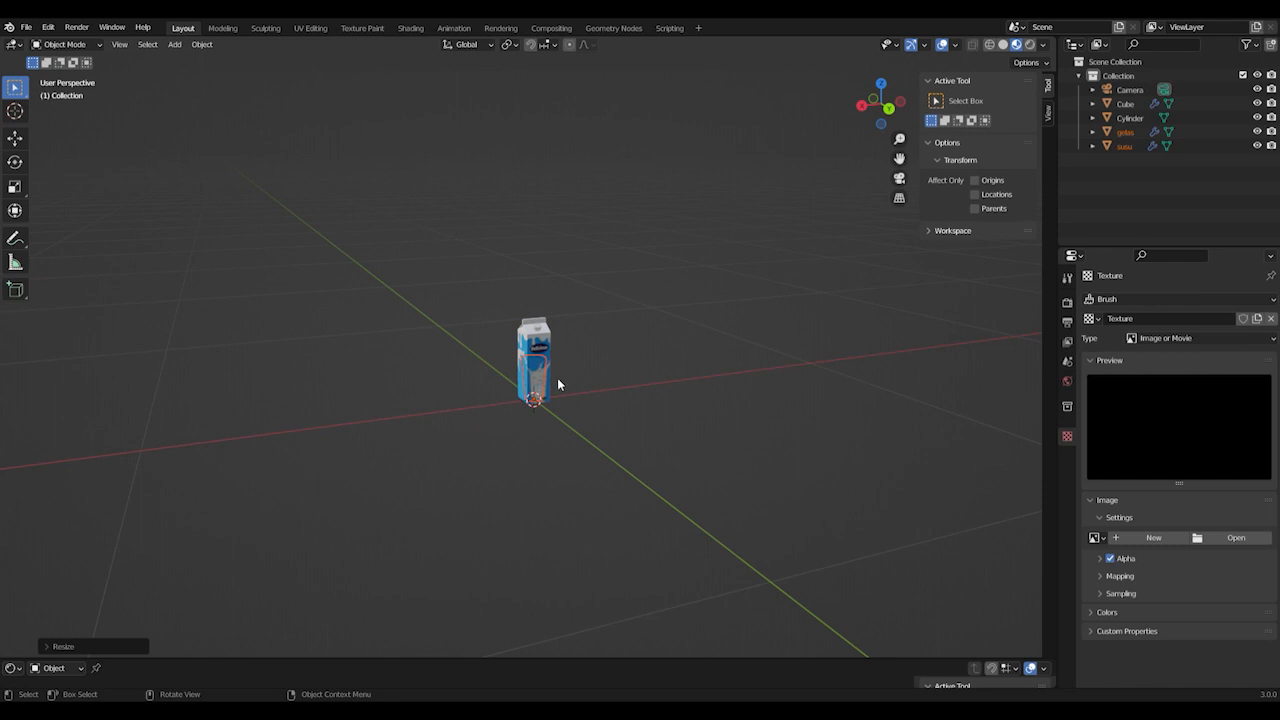
scroll(557, 377, "up", 6)
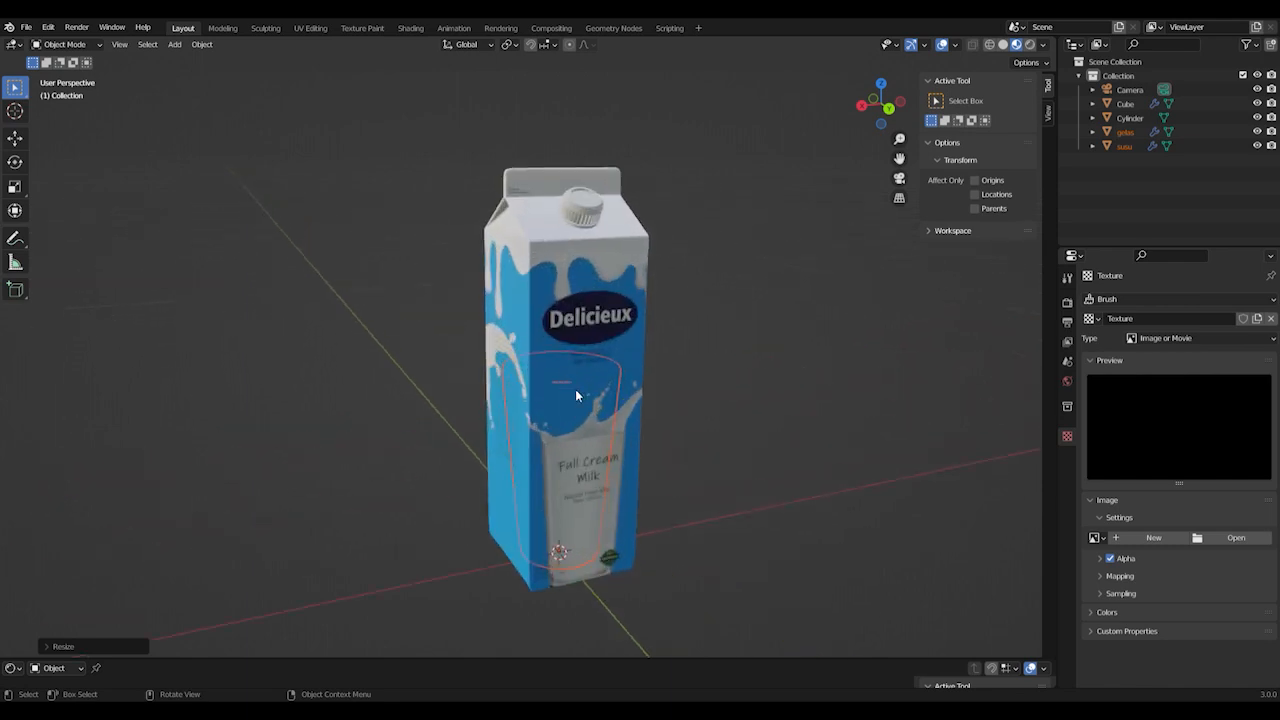
key("g")
key("x")
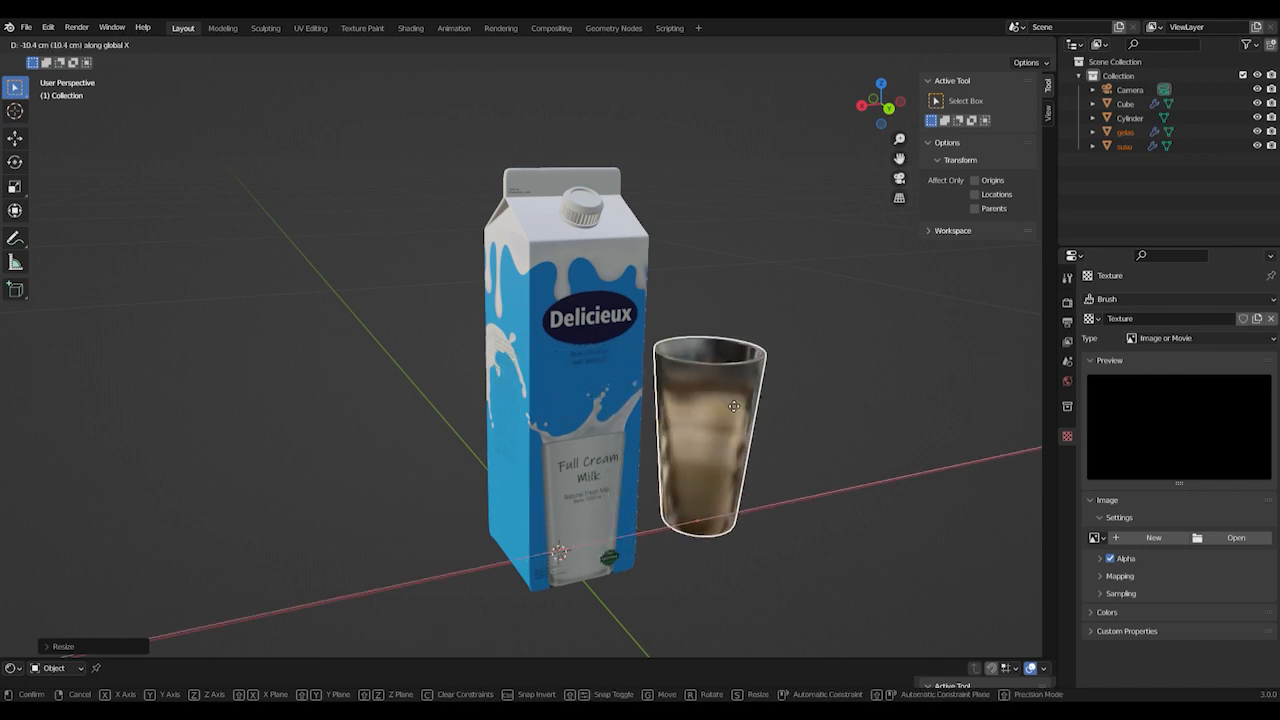
left_click(734, 406)
middle_click_drag(770, 437, 762, 465)
scroll(750, 458, "down", 1)
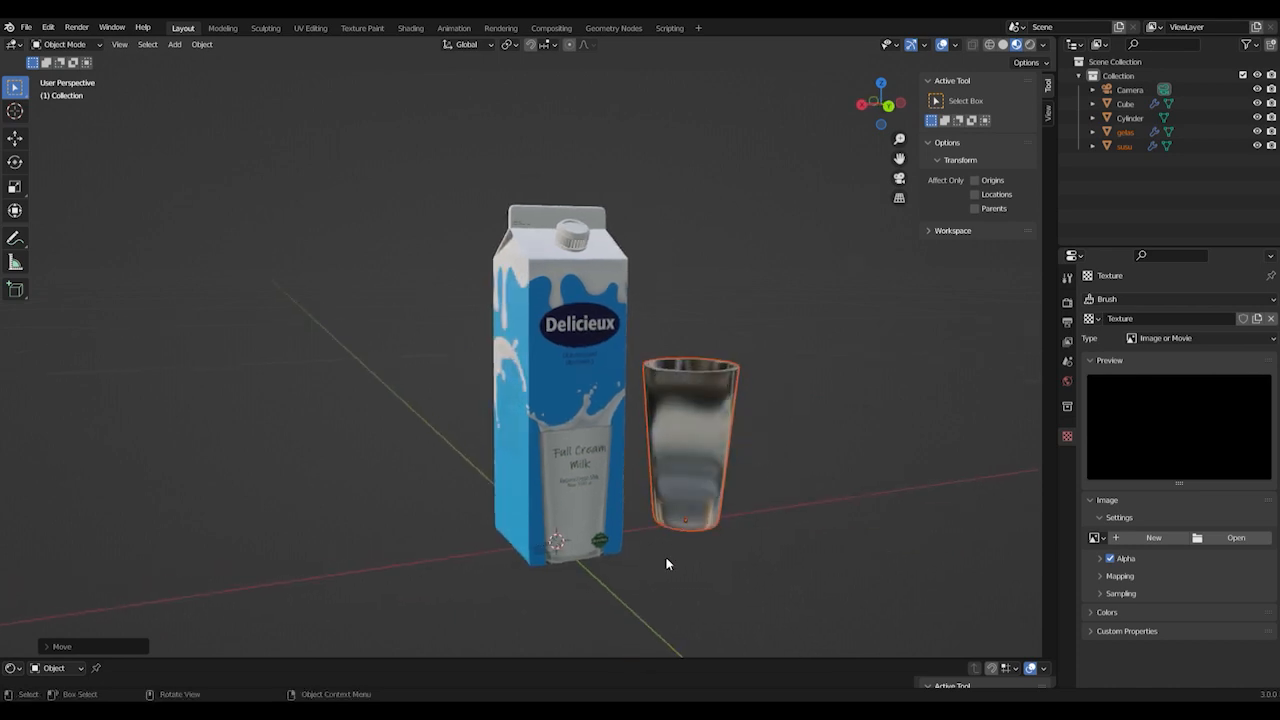
Enlarge the lower area, keep it as the Shader Editor, and select only the glass to load its material
left_click_drag(646, 667, 677, 552)
left_click(19, 561)
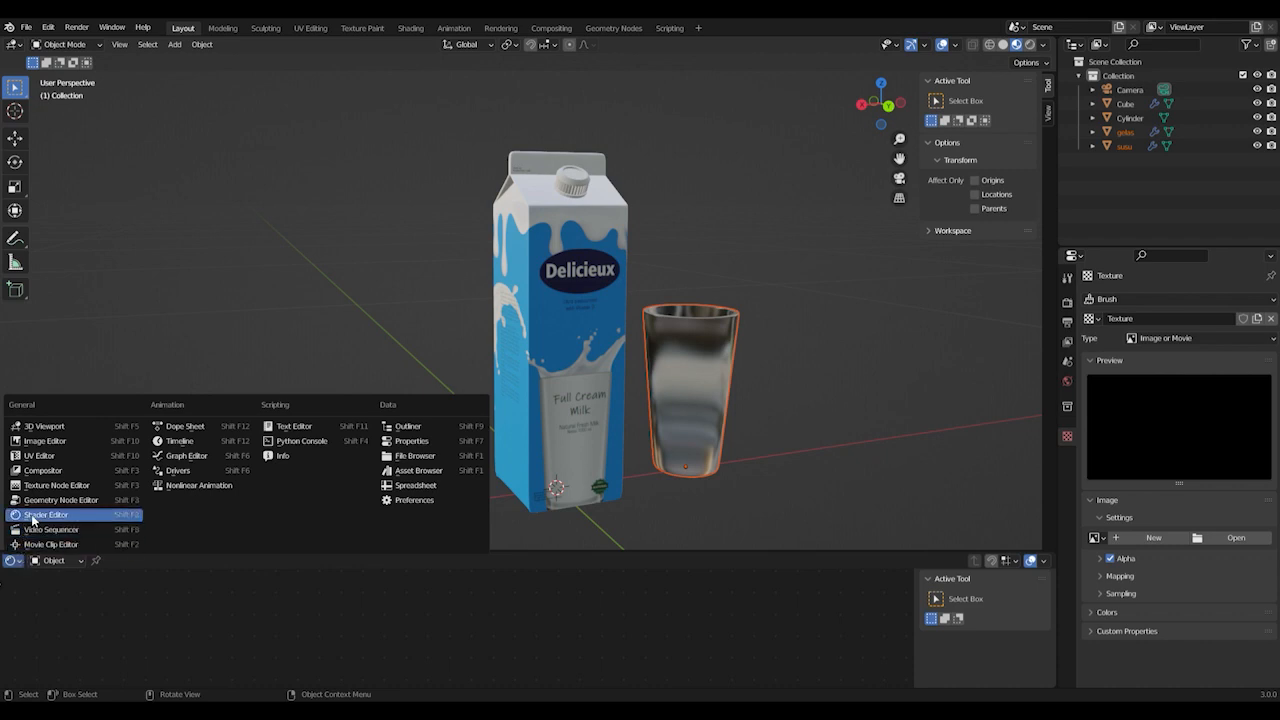
left_click(32, 519)
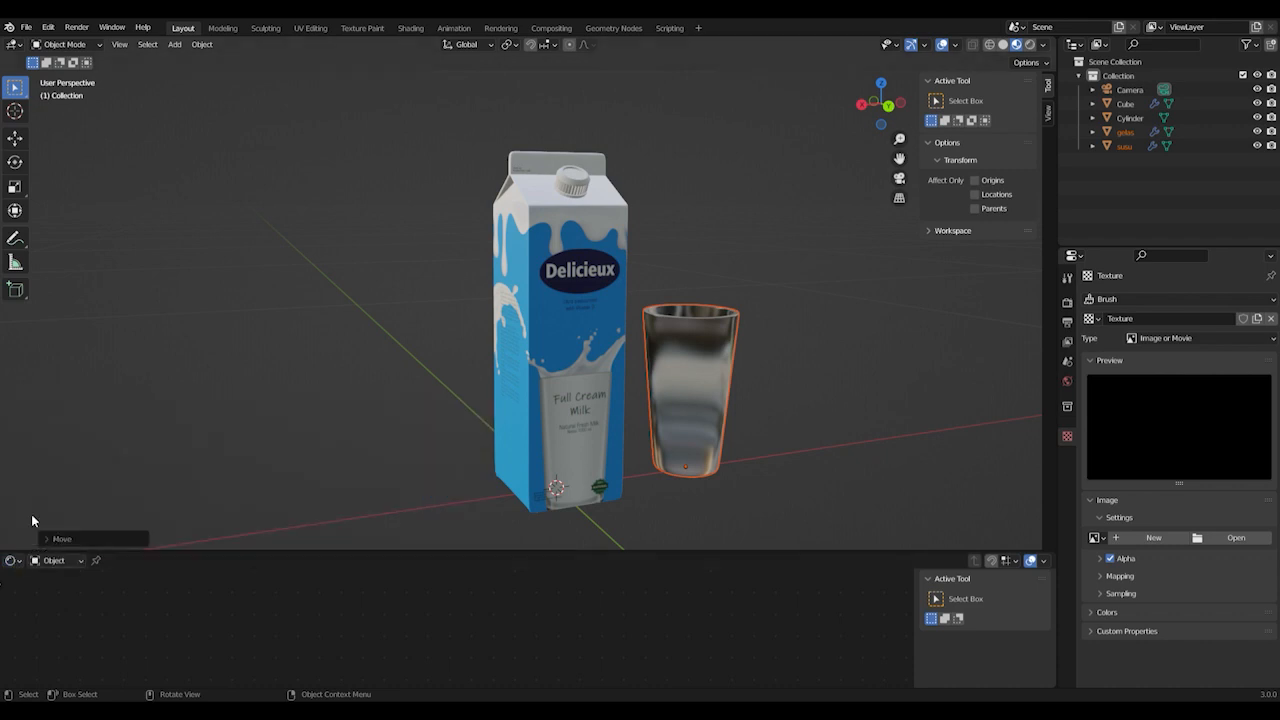
left_click(694, 416)
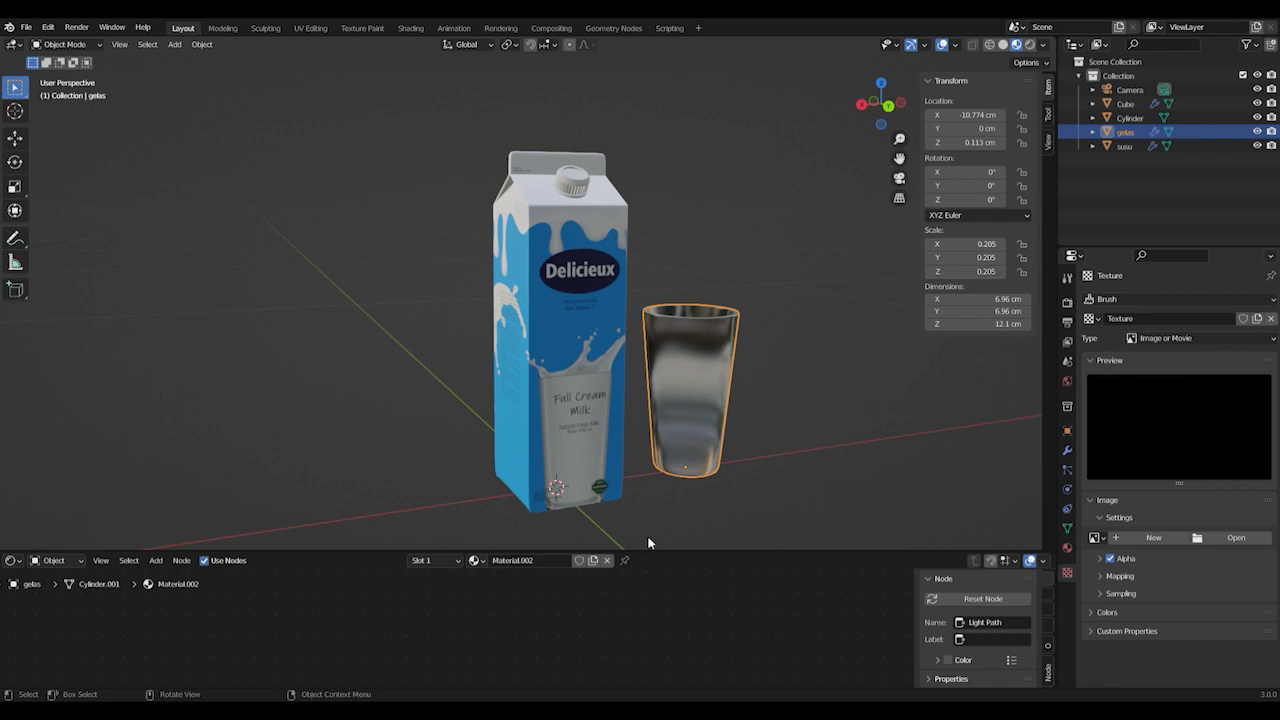
Enlarge the 3D viewport, check the carton and glass in Rendered shading, and return to Material Preview
left_click_drag(688, 551, 688, 609)
middle_click_drag(740, 550, 767, 540)
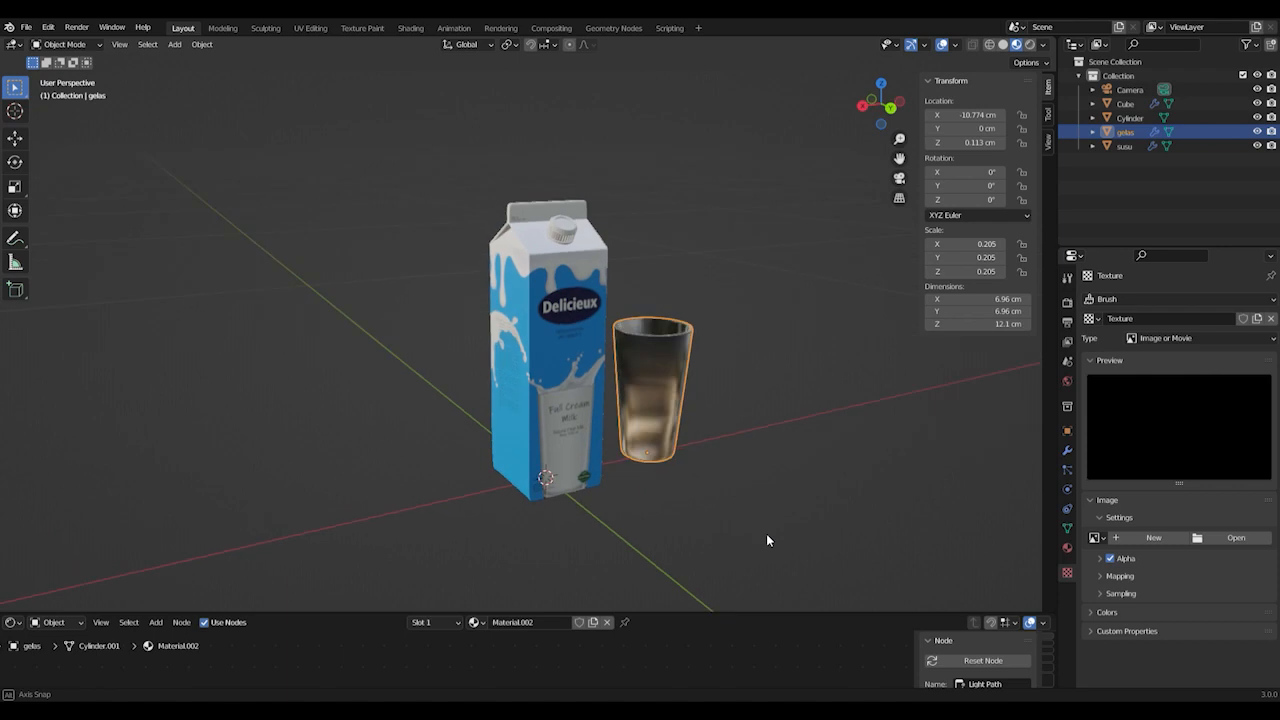
left_click(1030, 45)
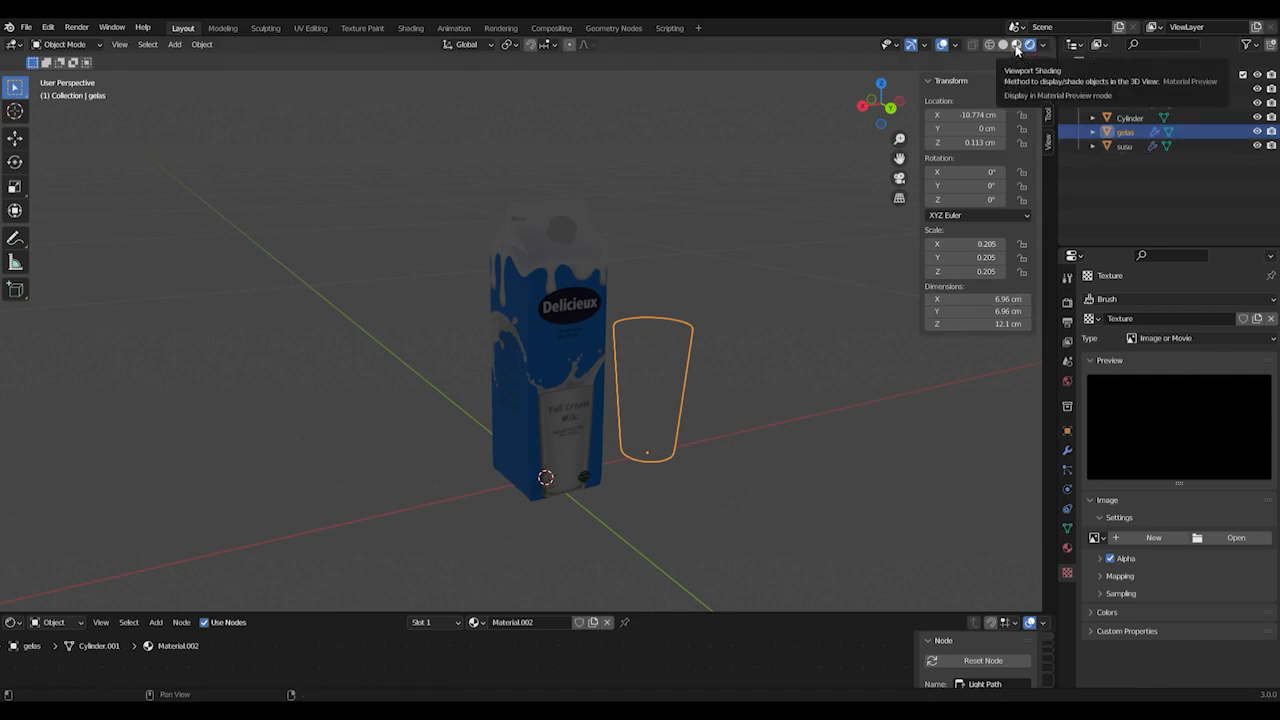
left_click(1017, 45)
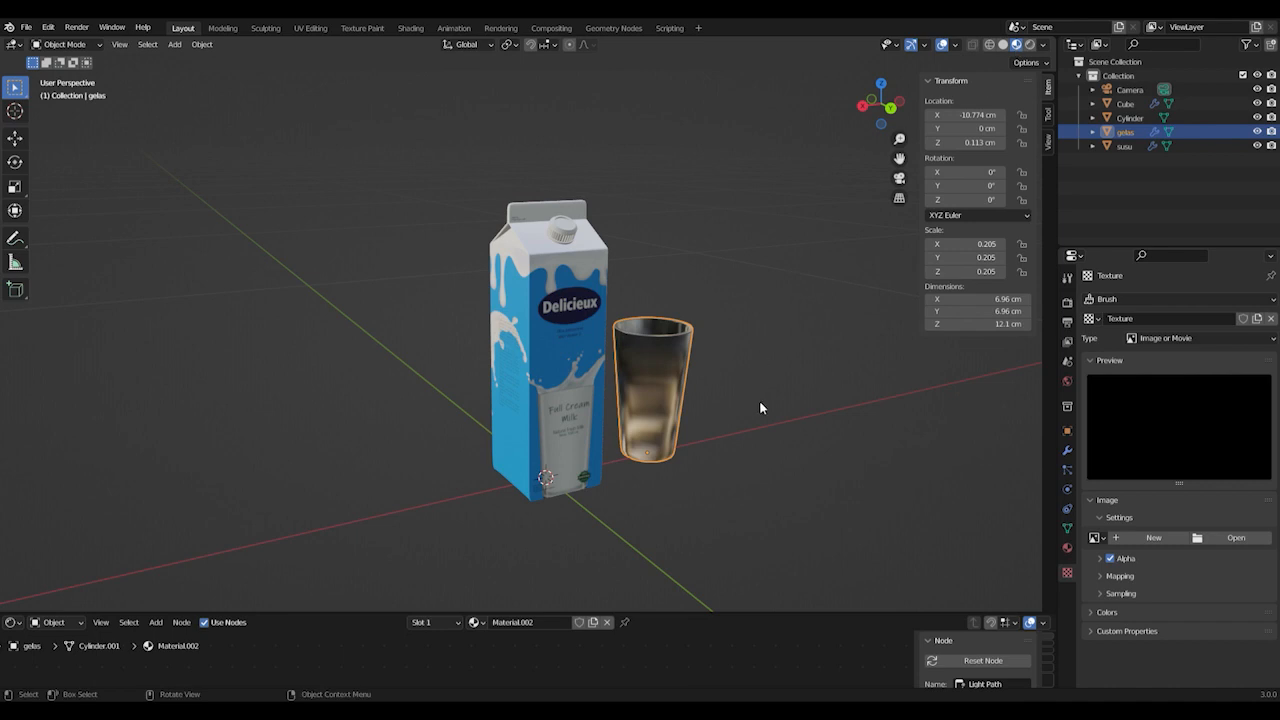
Add a plane beneath the milk carton and glass and scale it up by about 1.794
scroll(759, 400, "down", 2)
middle_click_drag(742, 387, 751, 389)
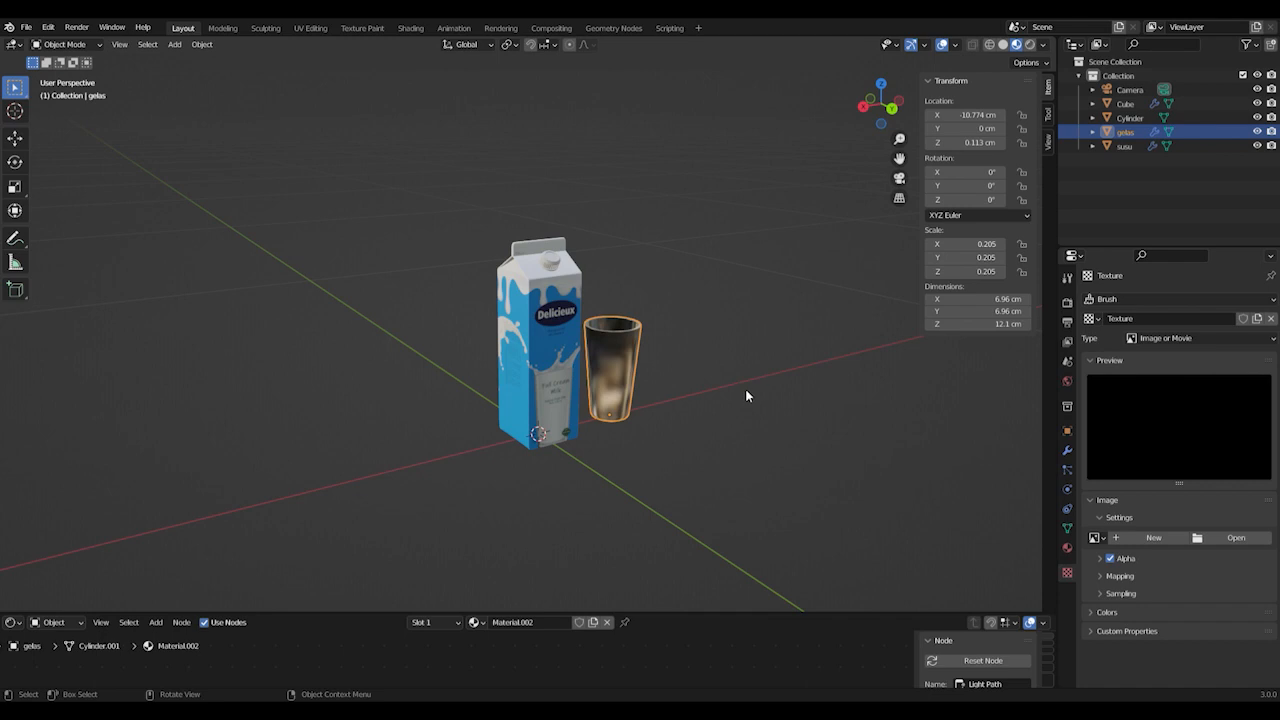
scroll(737, 387, "down", 2)
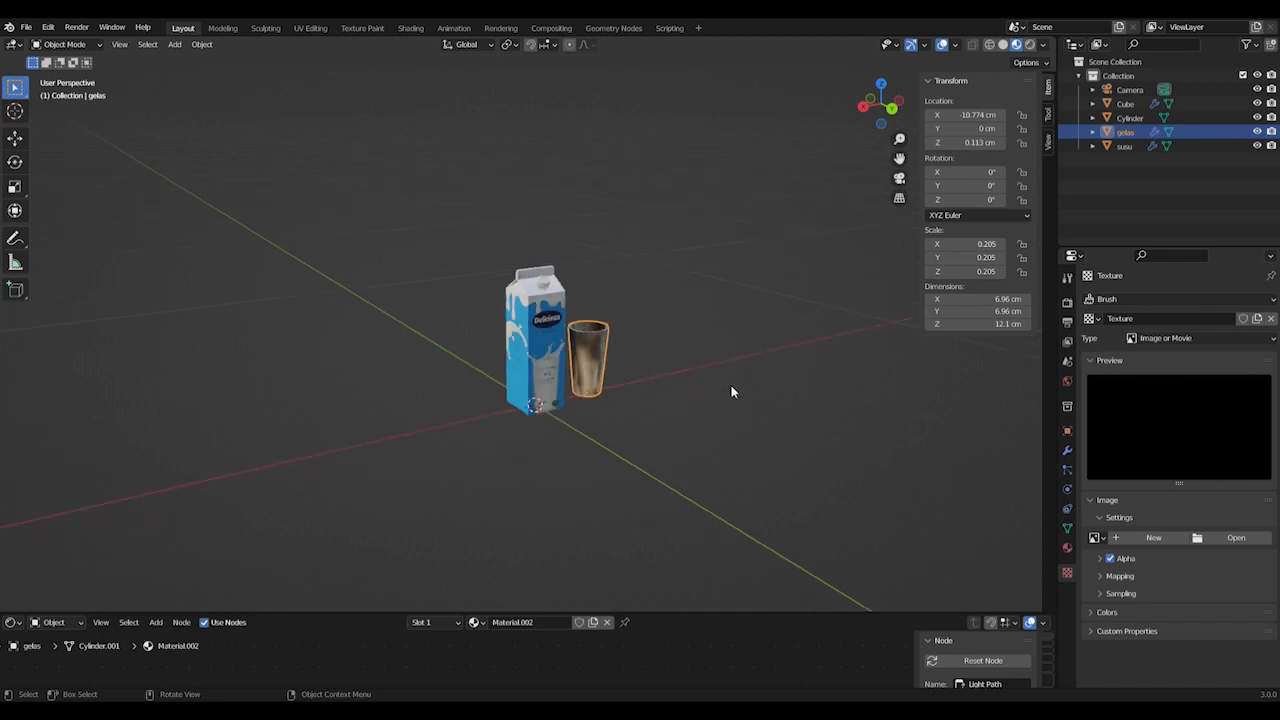
scroll(725, 383, "up", 3)
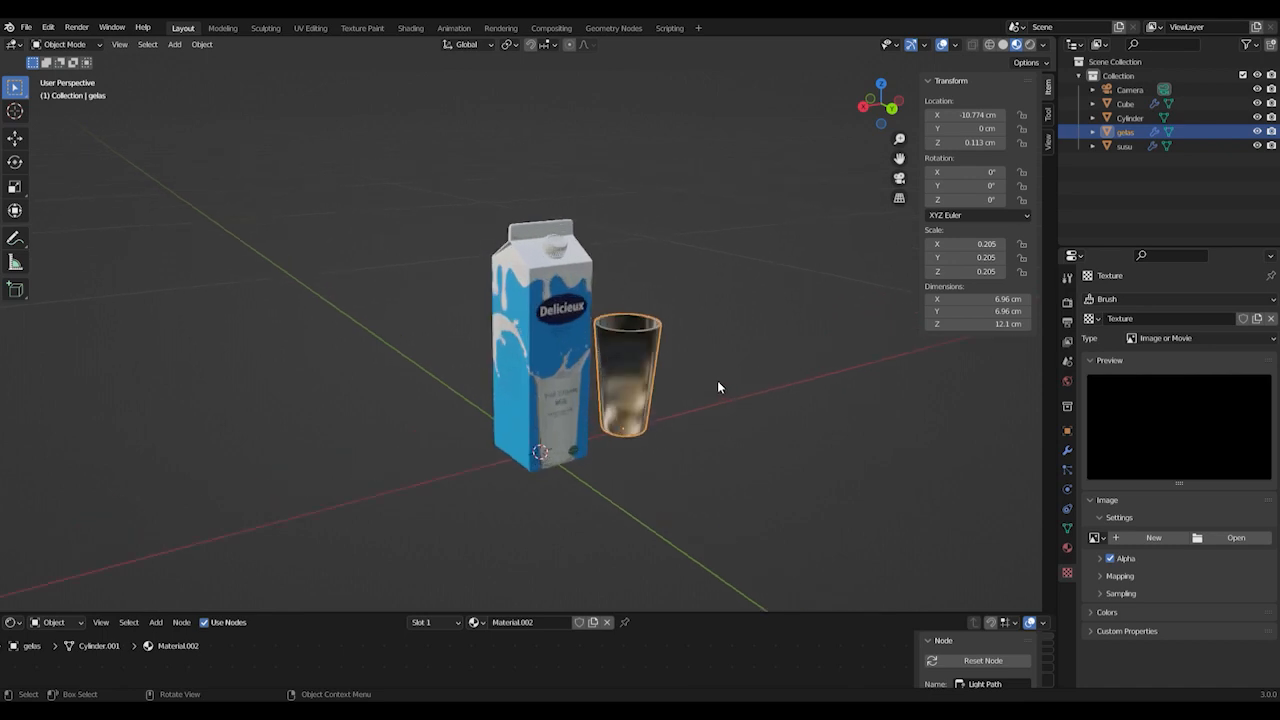
left_click(174, 44)
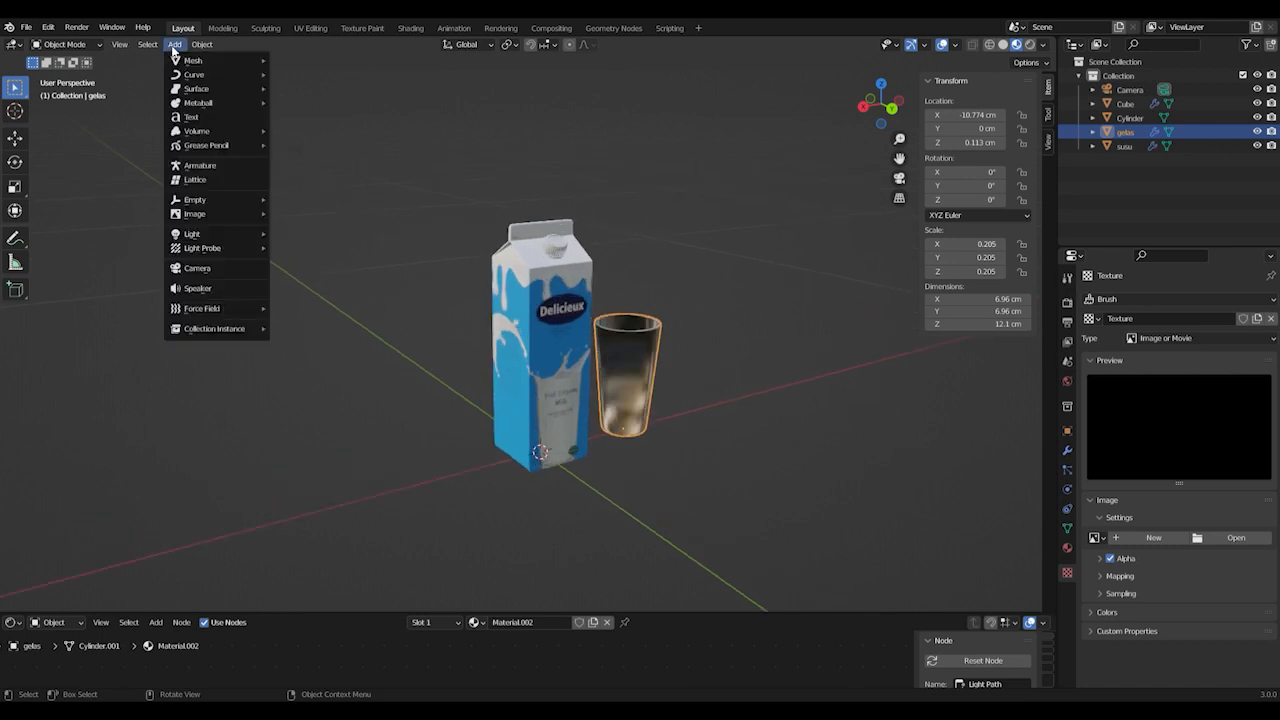
mouse_move(188, 62)
left_click(299, 60)
scroll(576, 329, "down", 4)
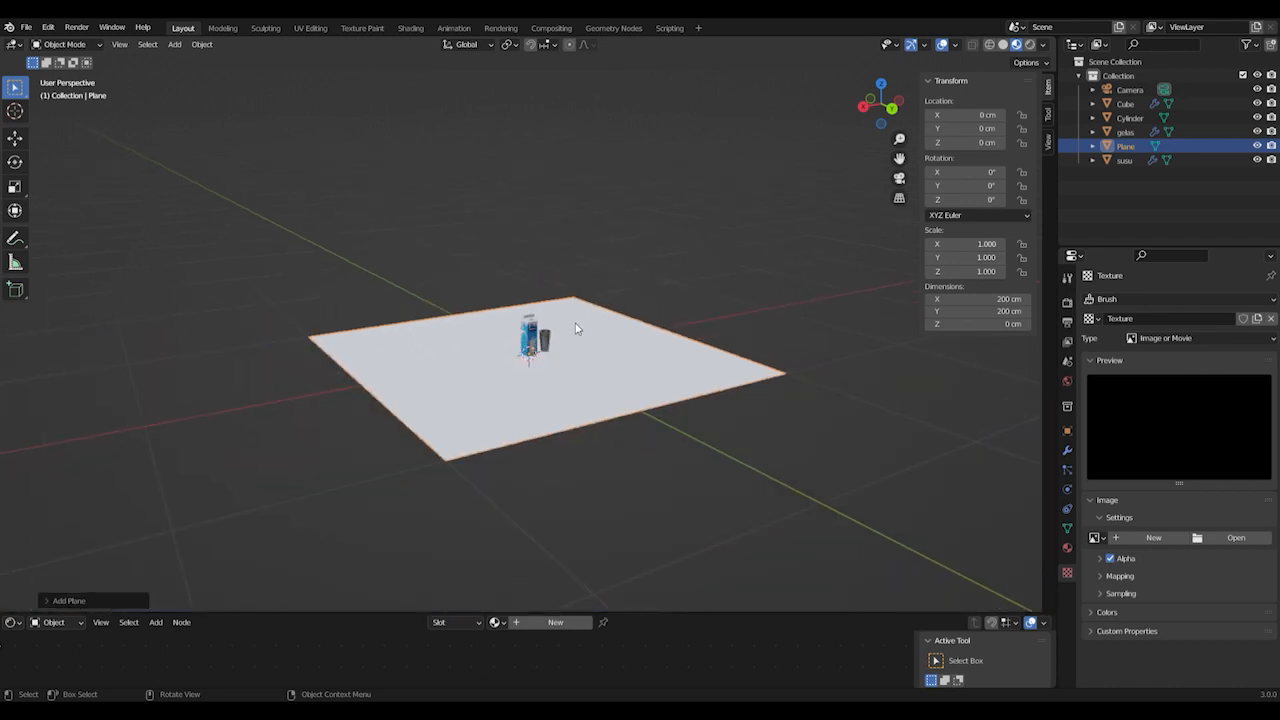
key("s")
left_click(620, 316)
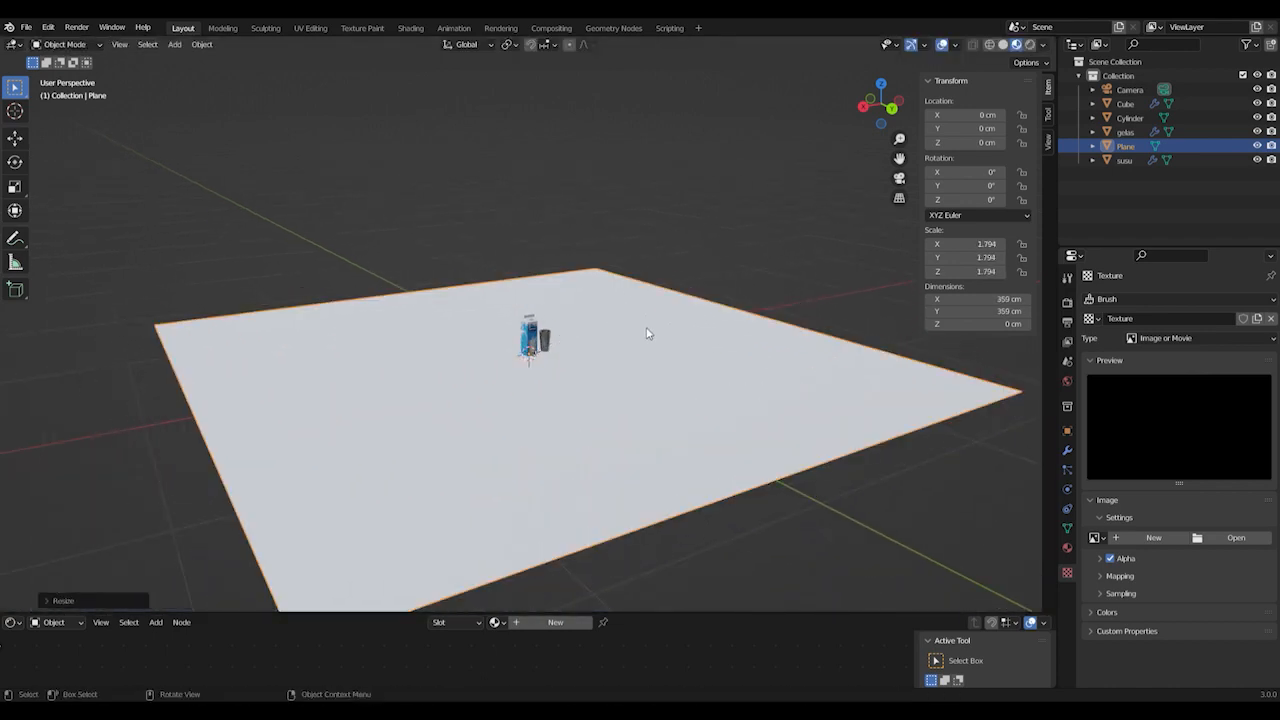
Extrude the plane's back edge about 152 cm straight up along Z as a backdrop wall
scroll(647, 333, "up", 3)
scroll(651, 334, "down", 2)
scroll(643, 334, "down", 1)
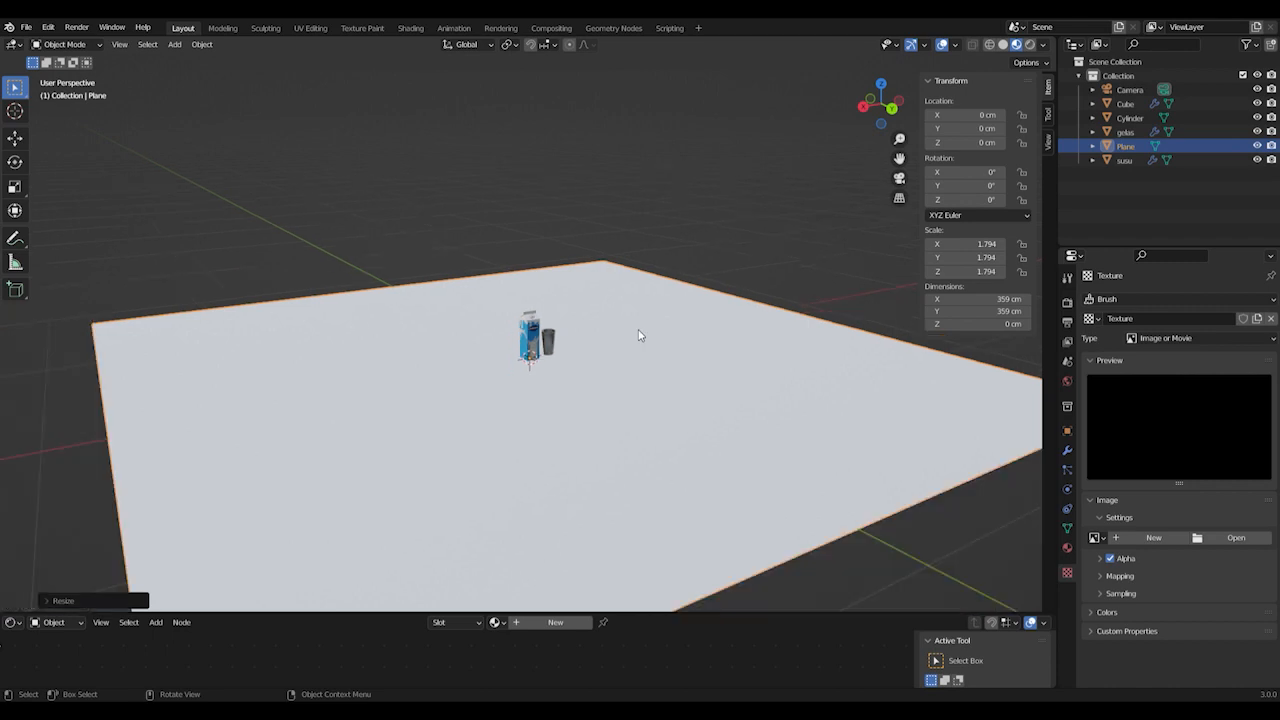
key("Tab")
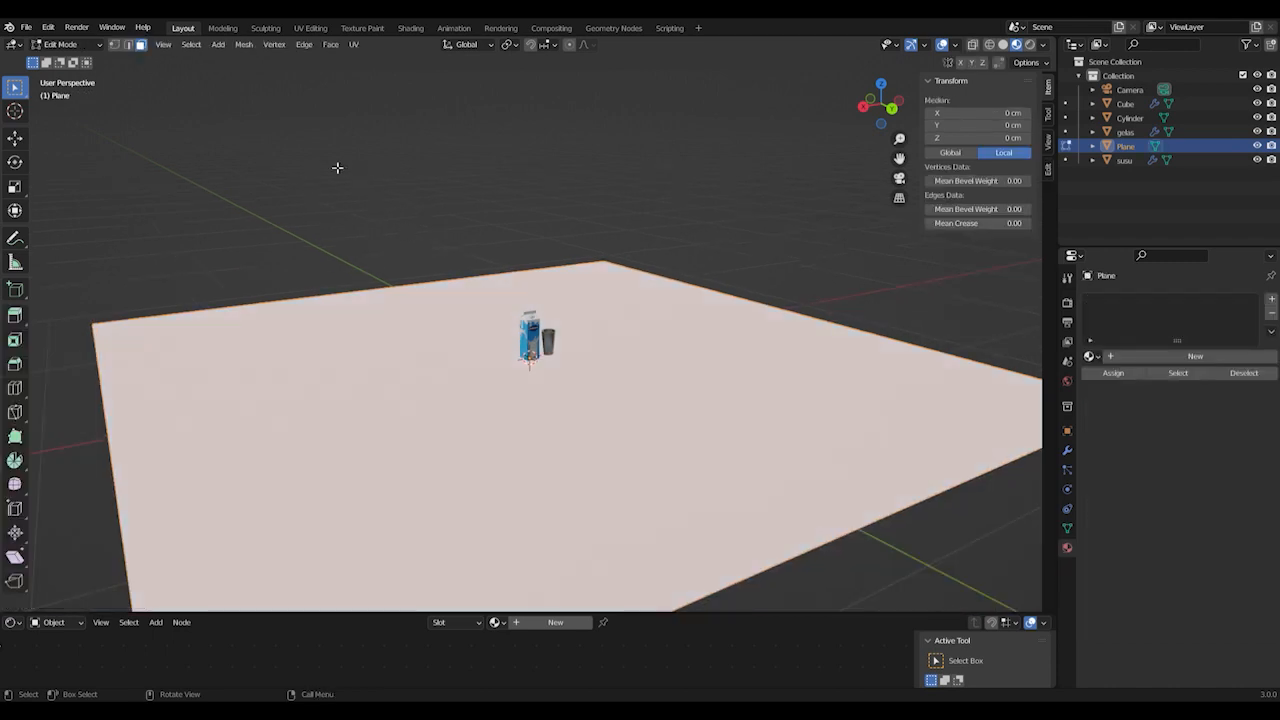
left_click(127, 44)
left_click(407, 286)
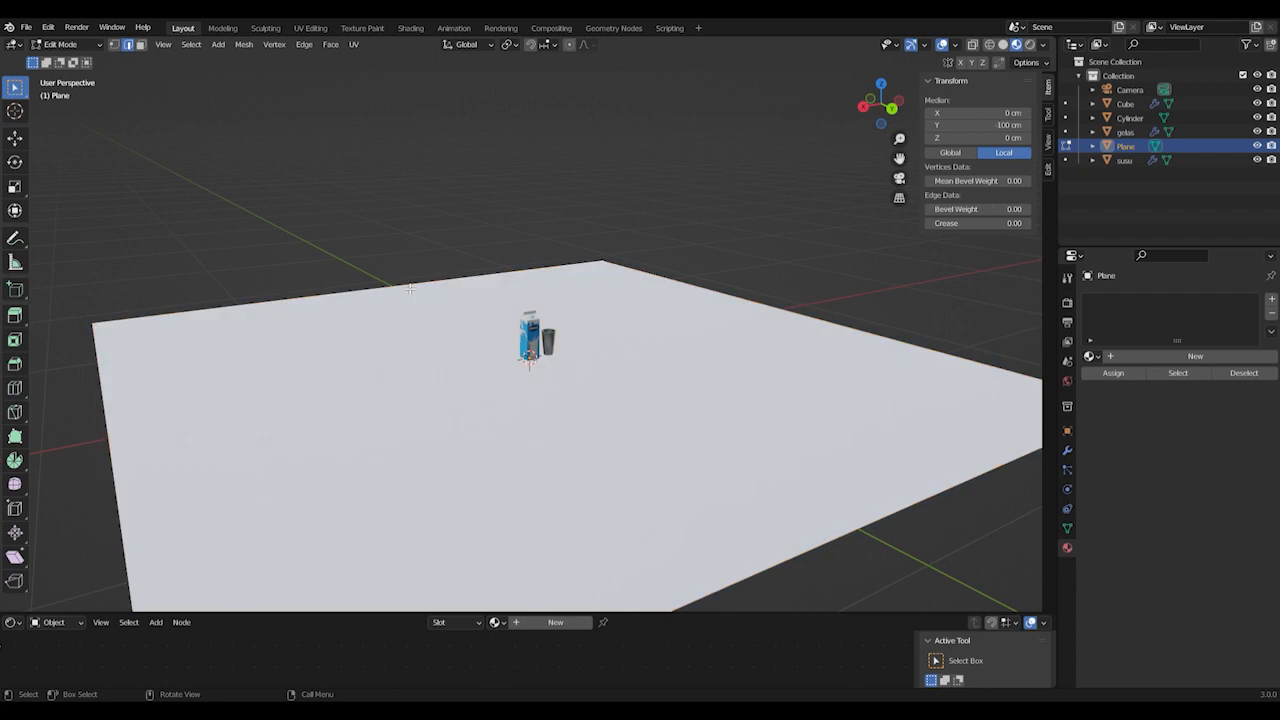
key("g")
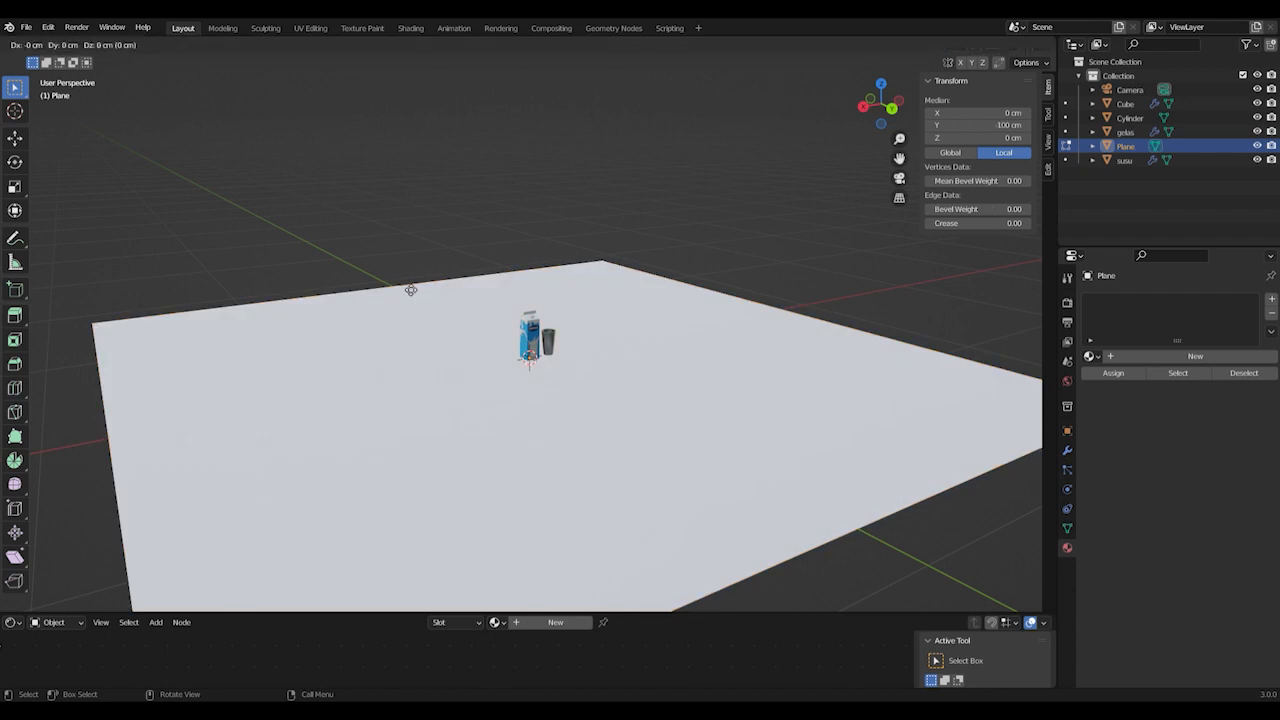
key("z")
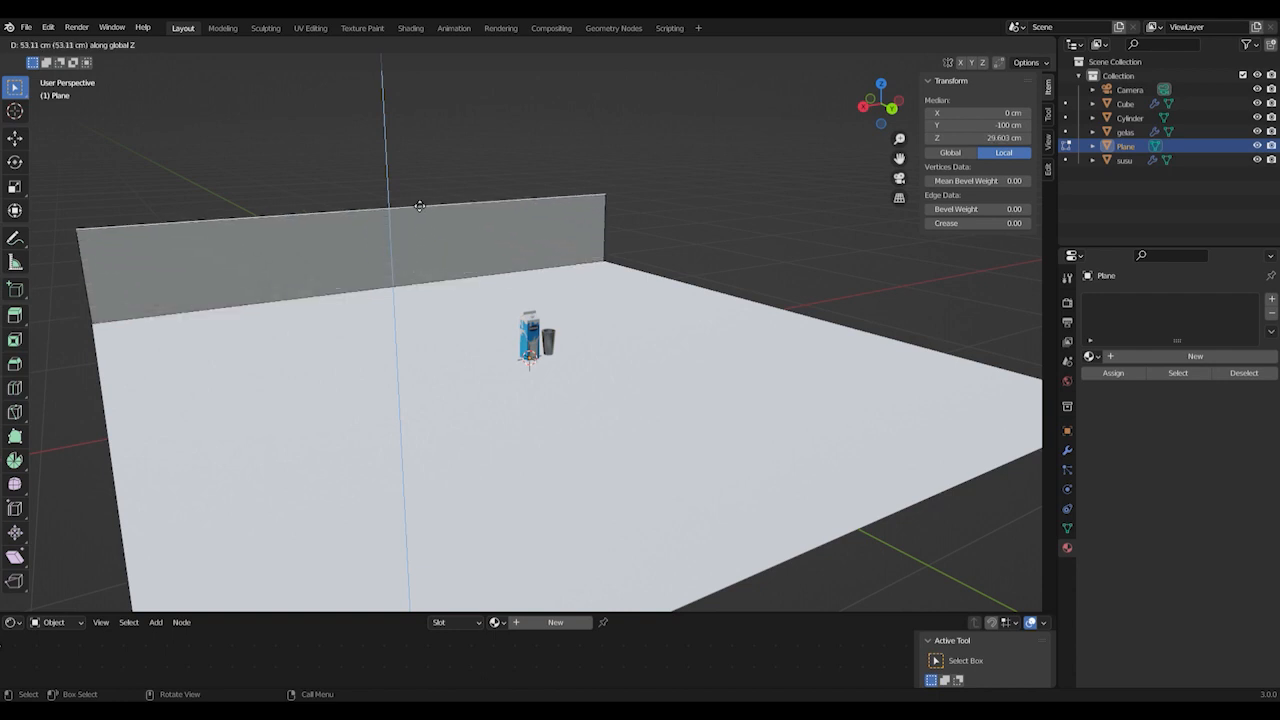
left_click(422, 609)
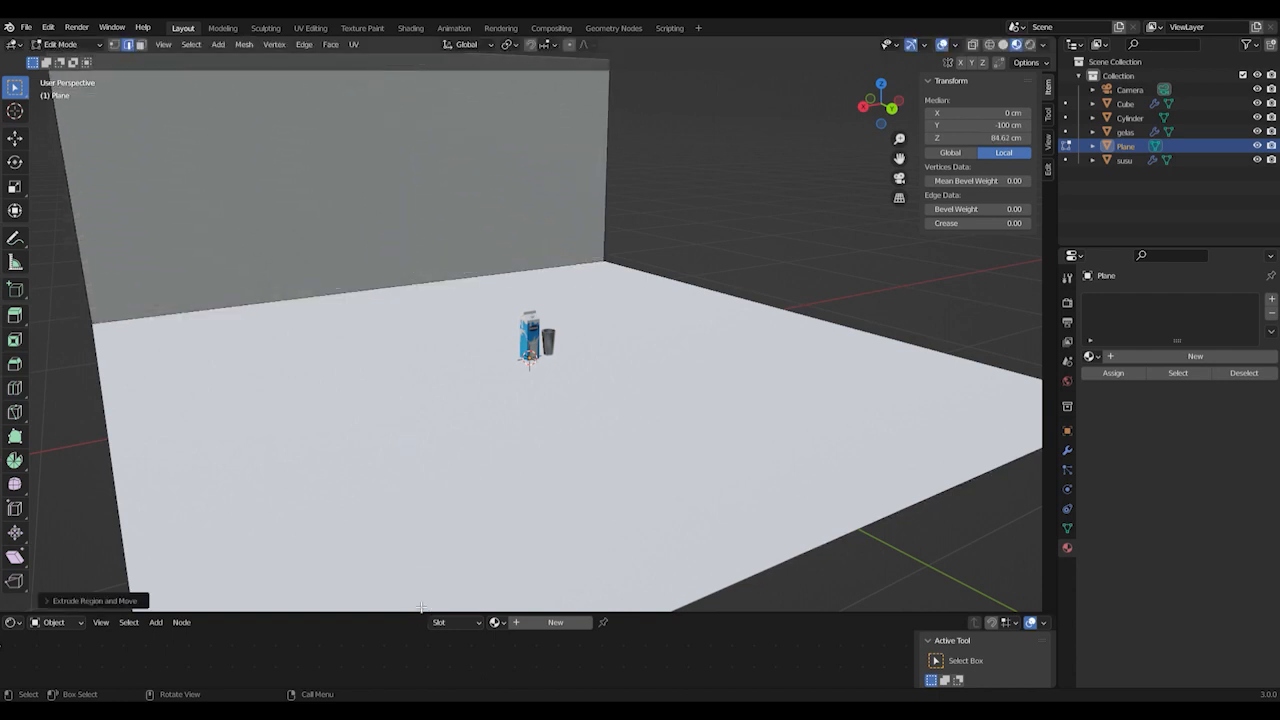
Bevel the edge where the floor meets the backdrop wall by about 26.7 cm
left_click(408, 290)
scroll(331, 345, "up", 4)
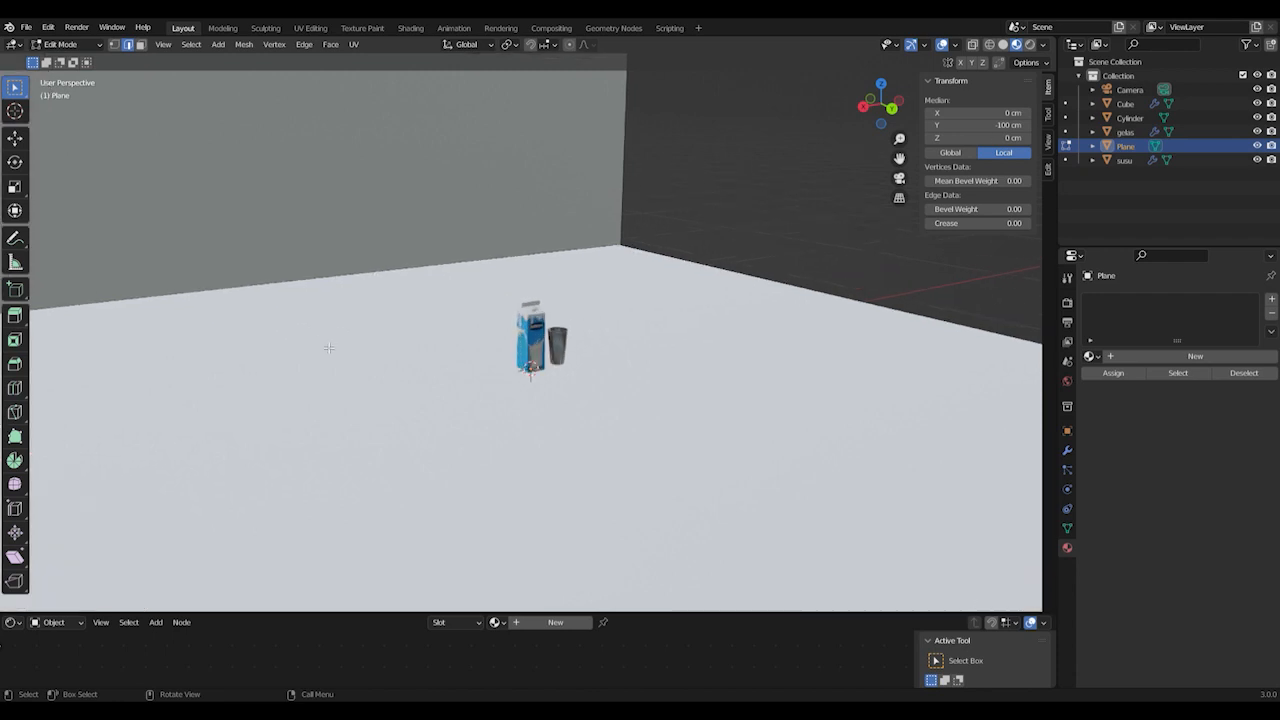
middle_click_drag(386, 347, 485, 275)
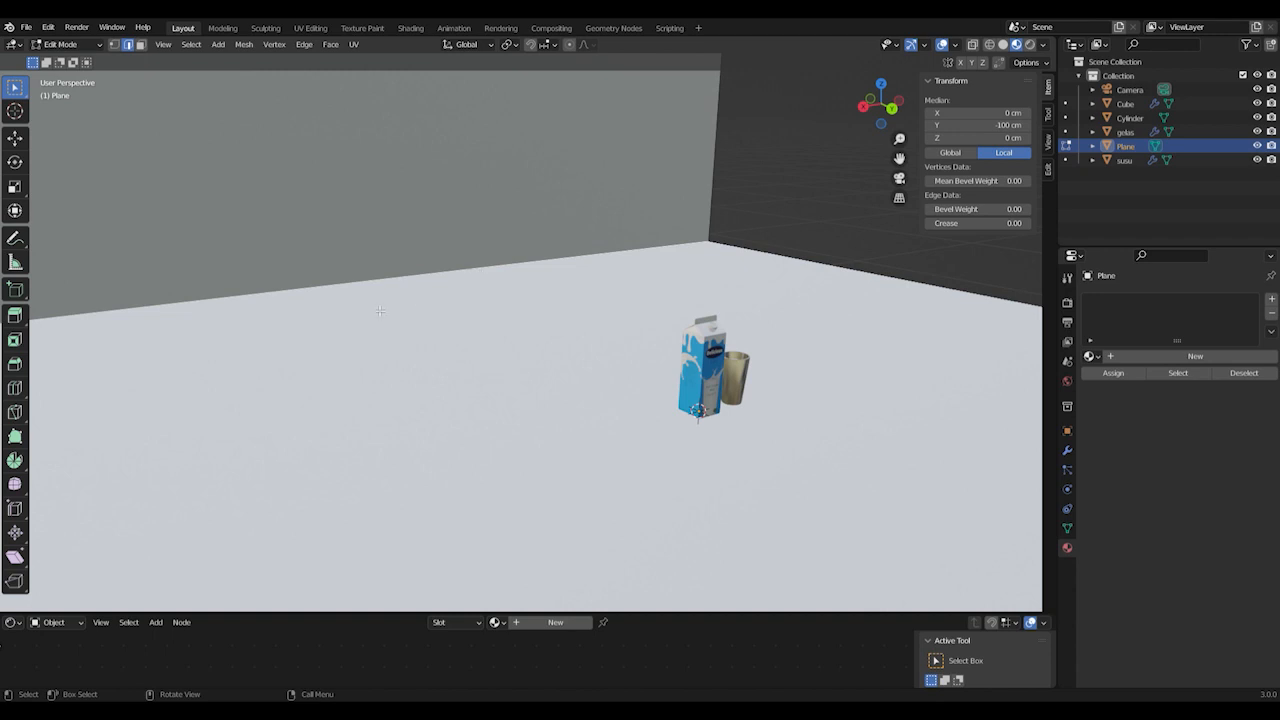
left_click(14, 366)
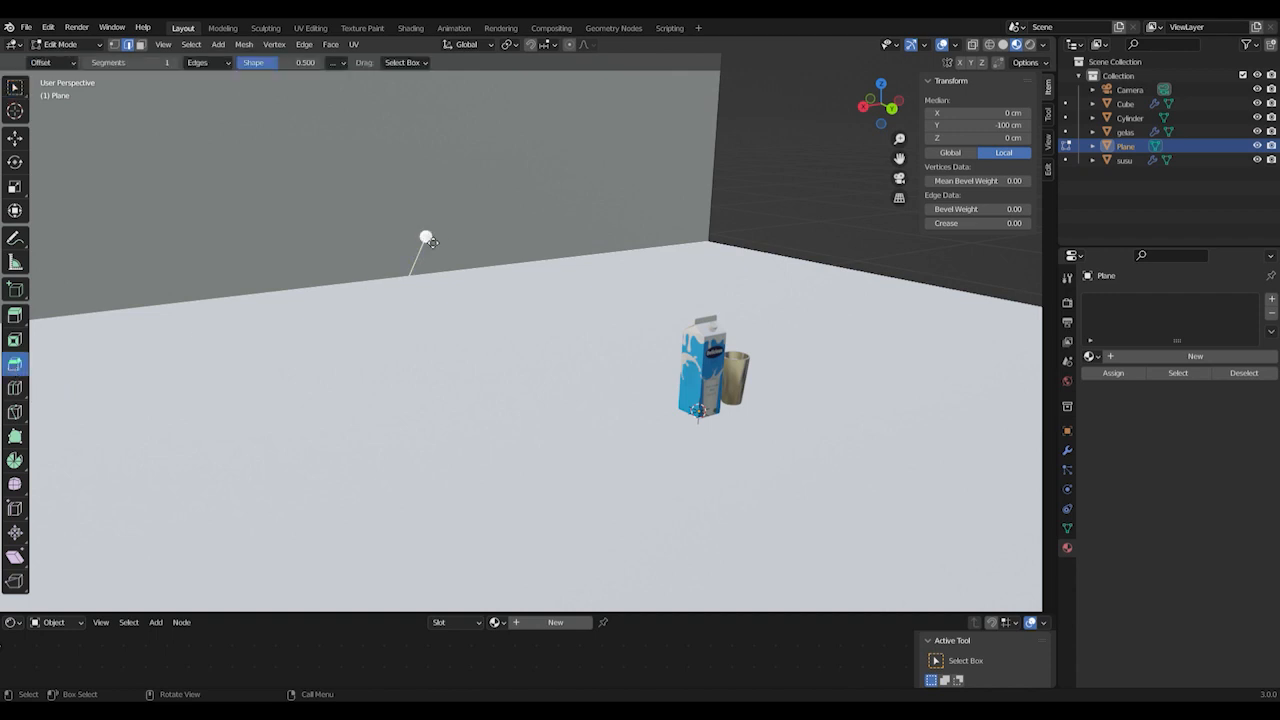
left_click_drag(426, 241, 525, 174)
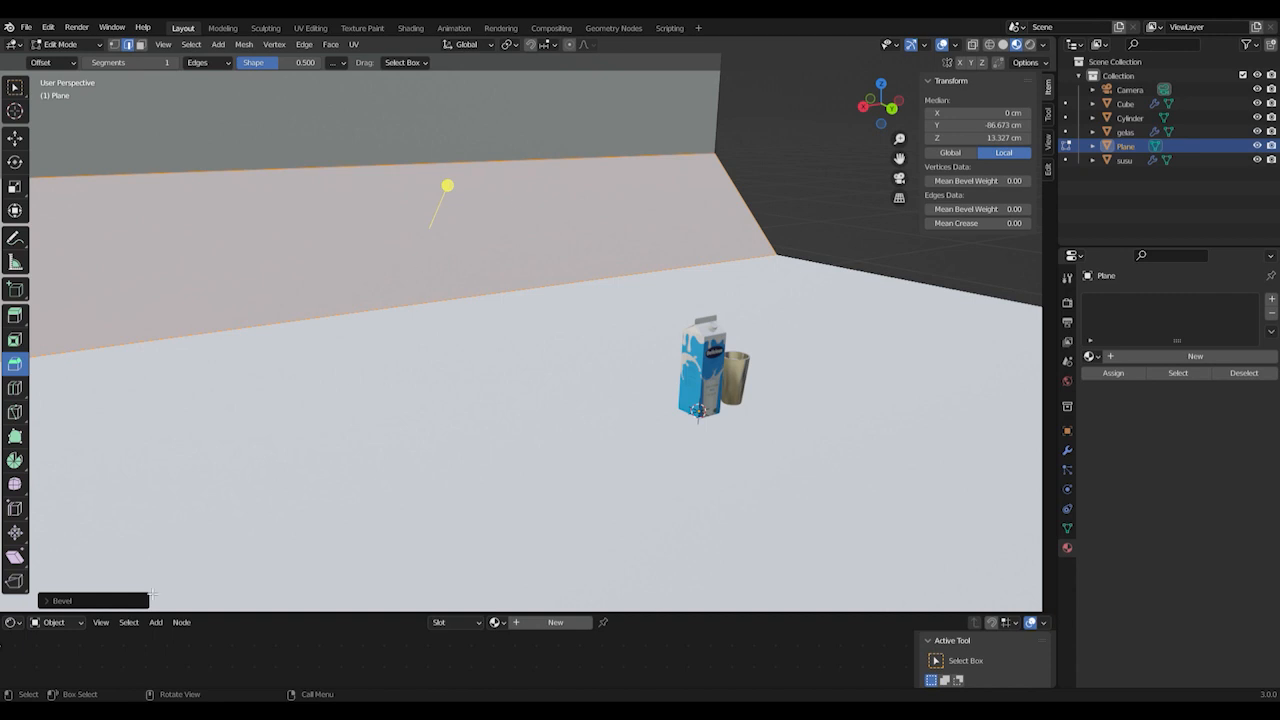
Set the backdrop bevel to 10 segments and return to the Select Box tool
left_click(46, 603)
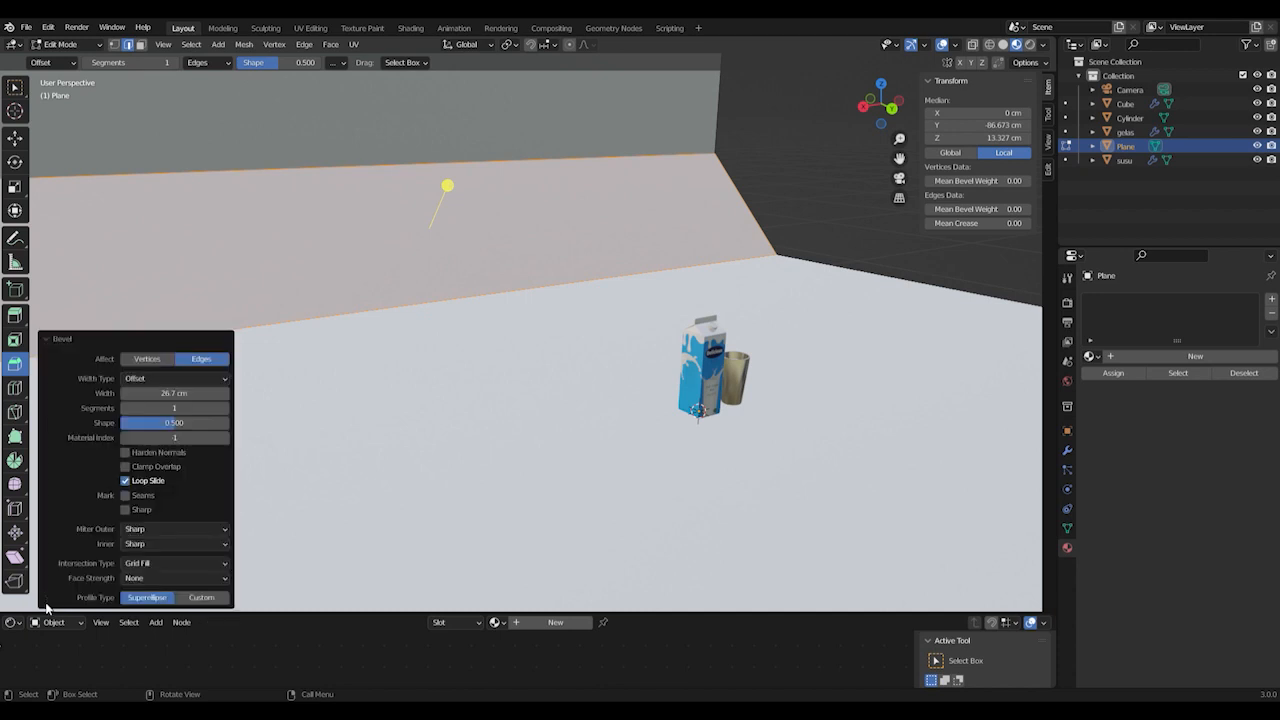
left_click(46, 342)
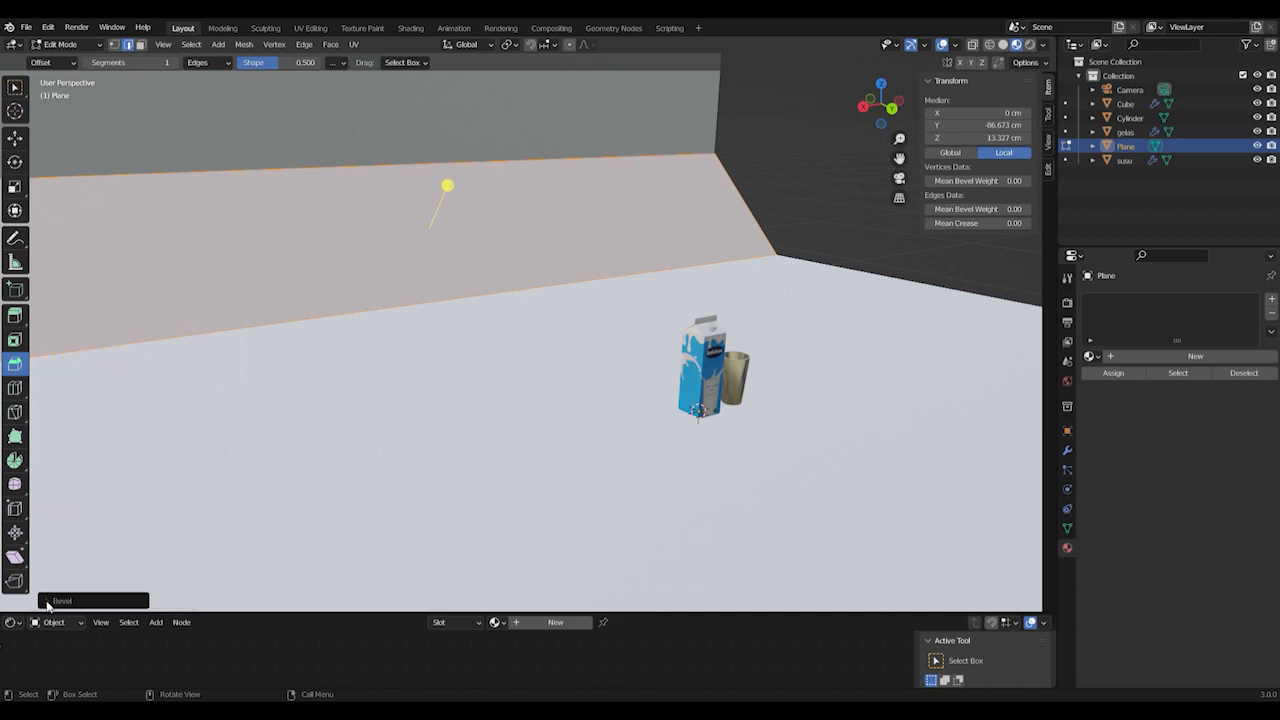
left_click(48, 603)
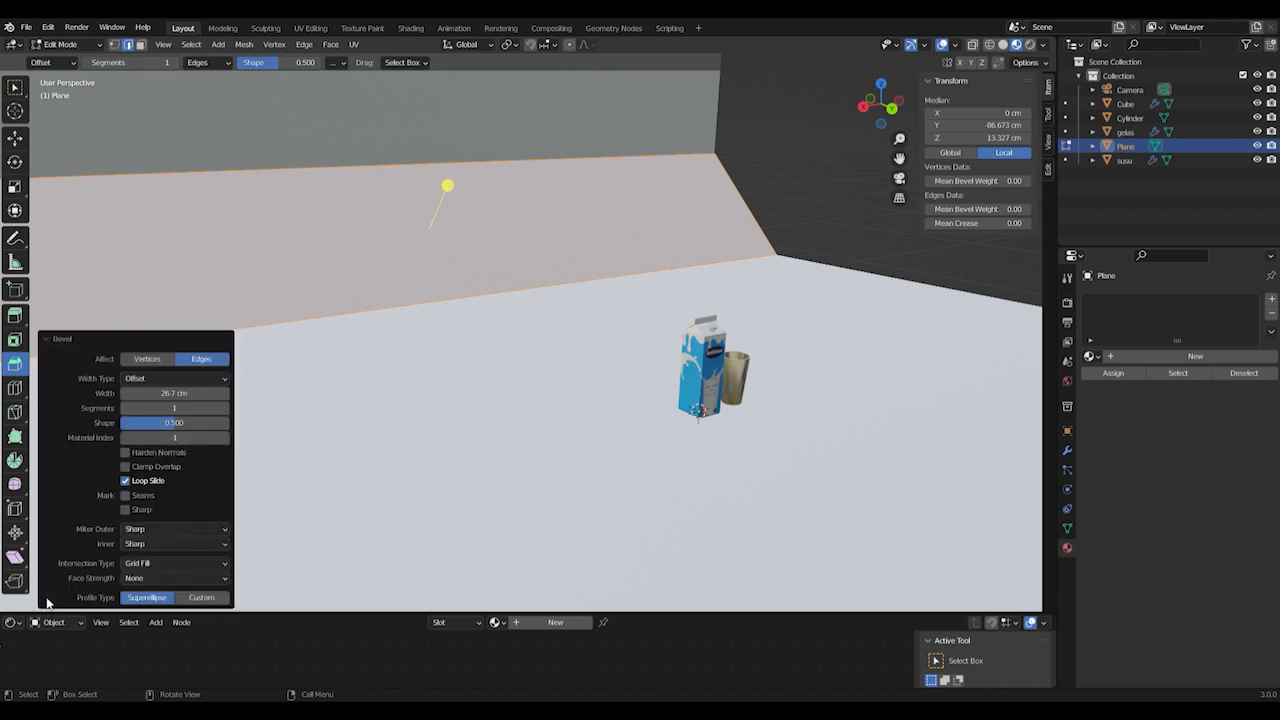
left_click(225, 409)
left_click(225, 409)
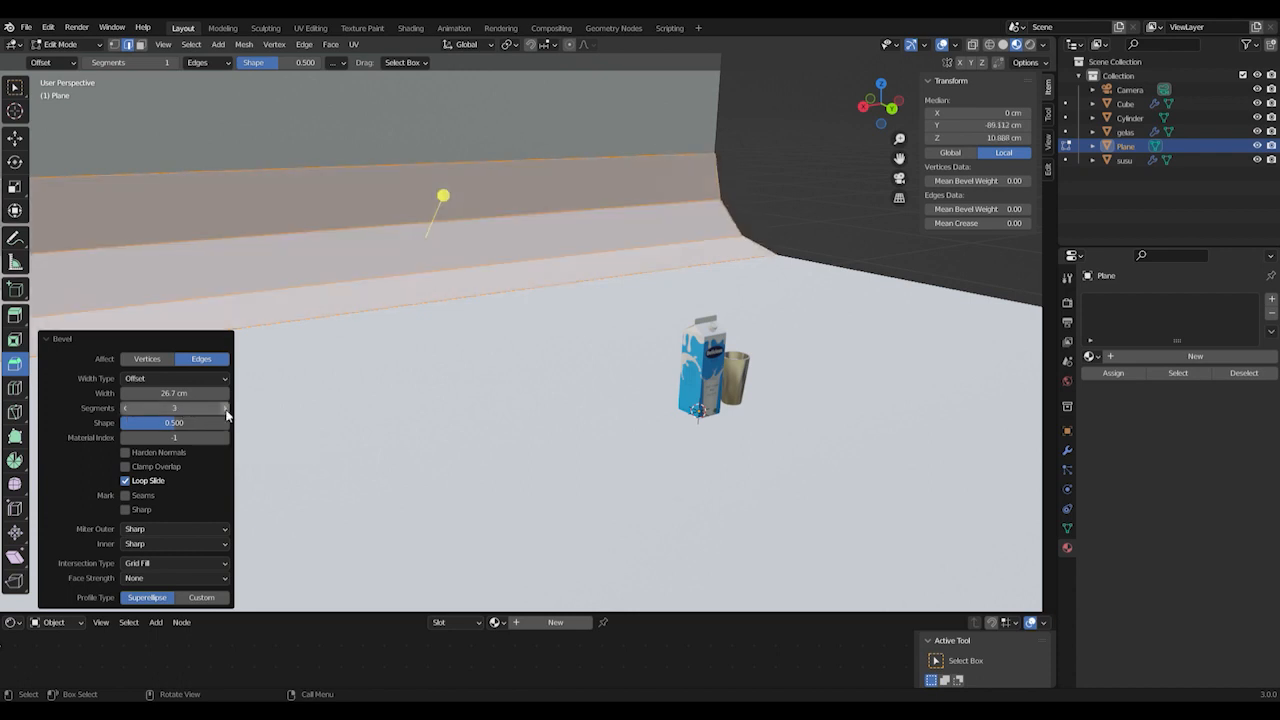
left_click(225, 409)
left_click(225, 409)
left_click(225, 409)
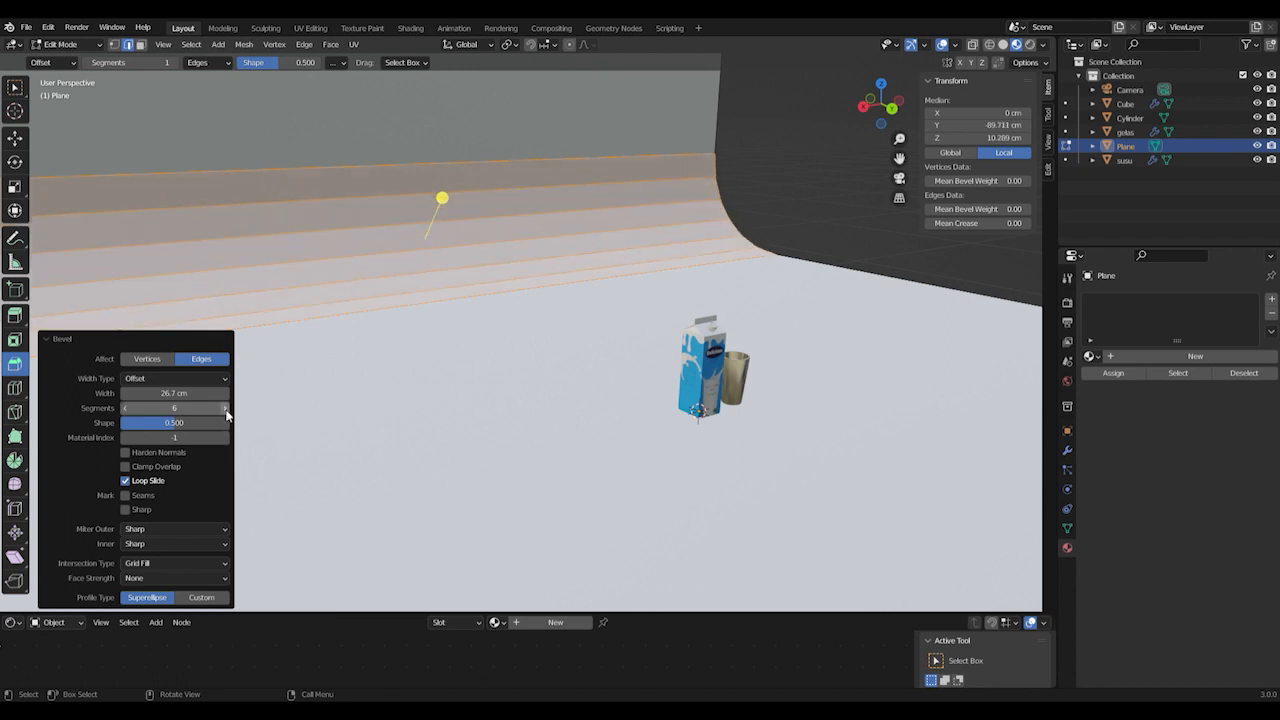
left_click(225, 409)
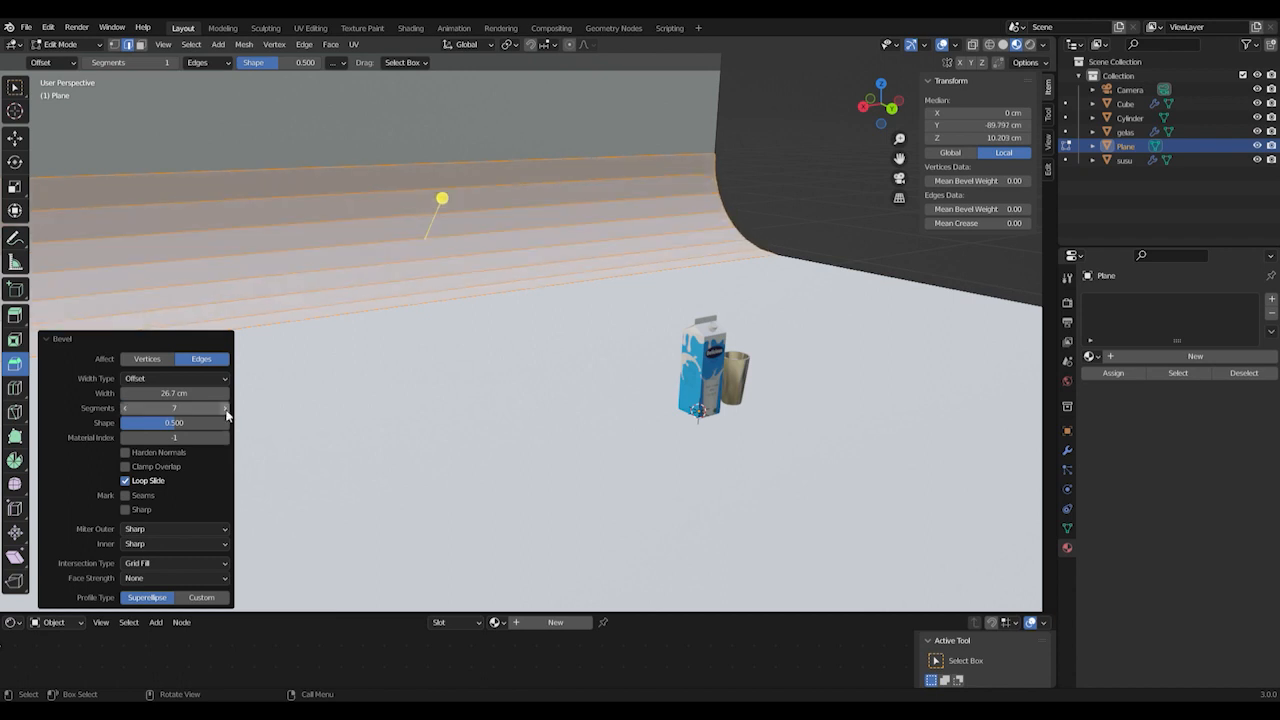
left_click(225, 409)
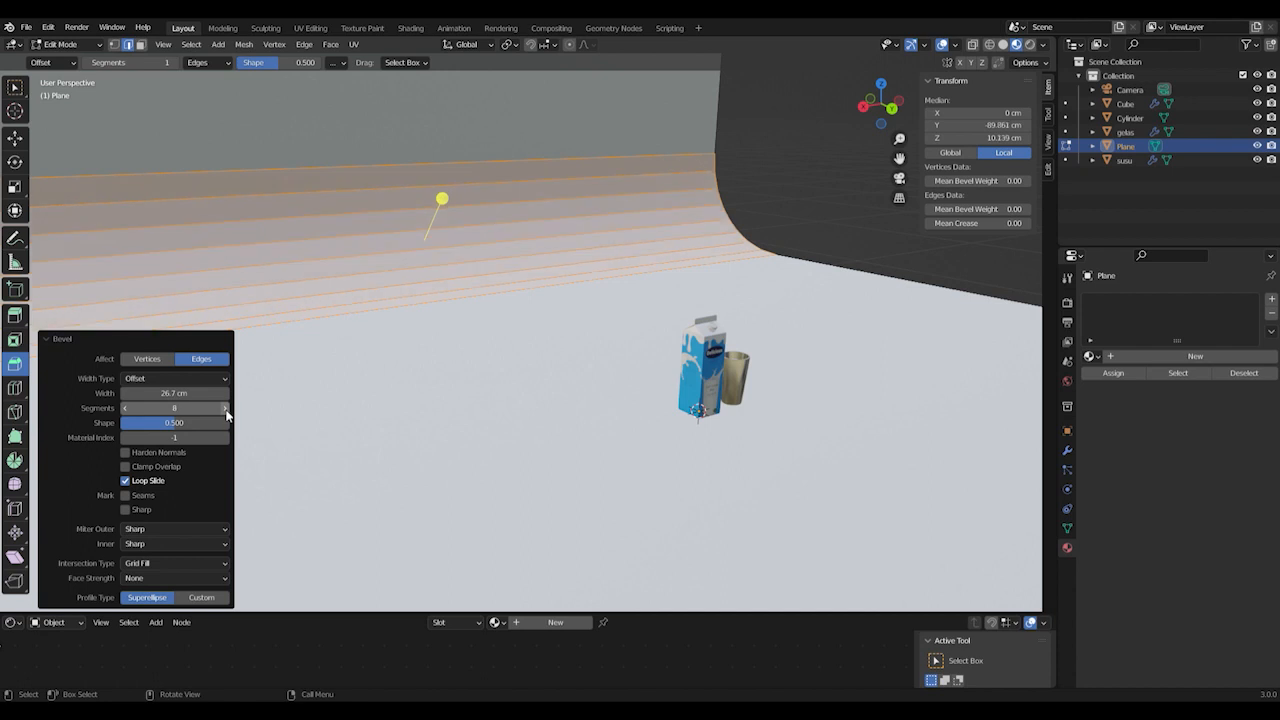
left_click(225, 409)
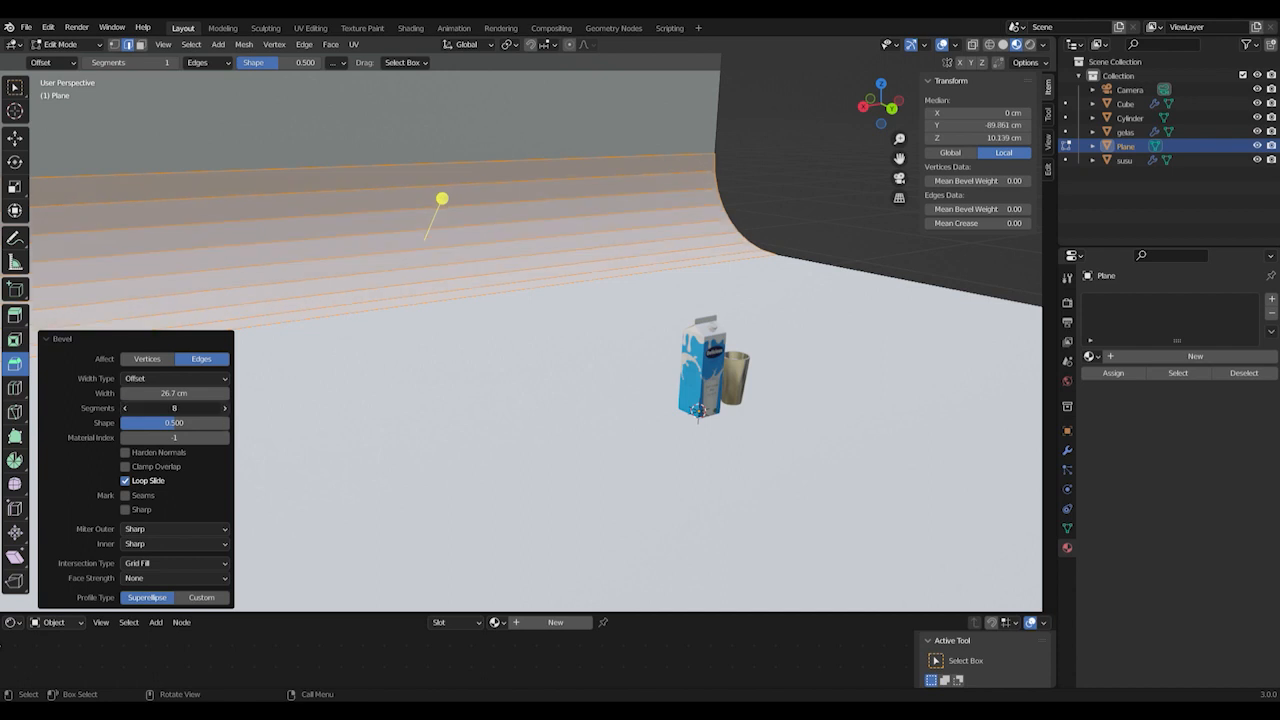
left_click(225, 409)
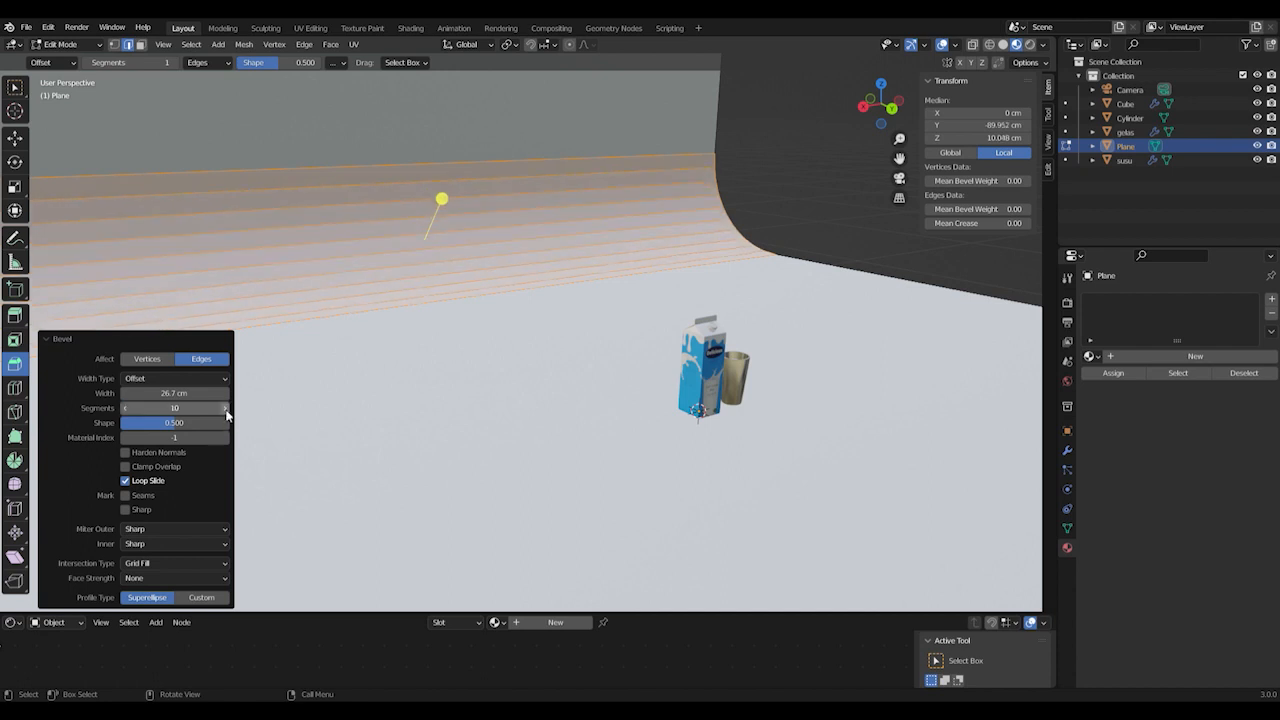
left_click(46, 338)
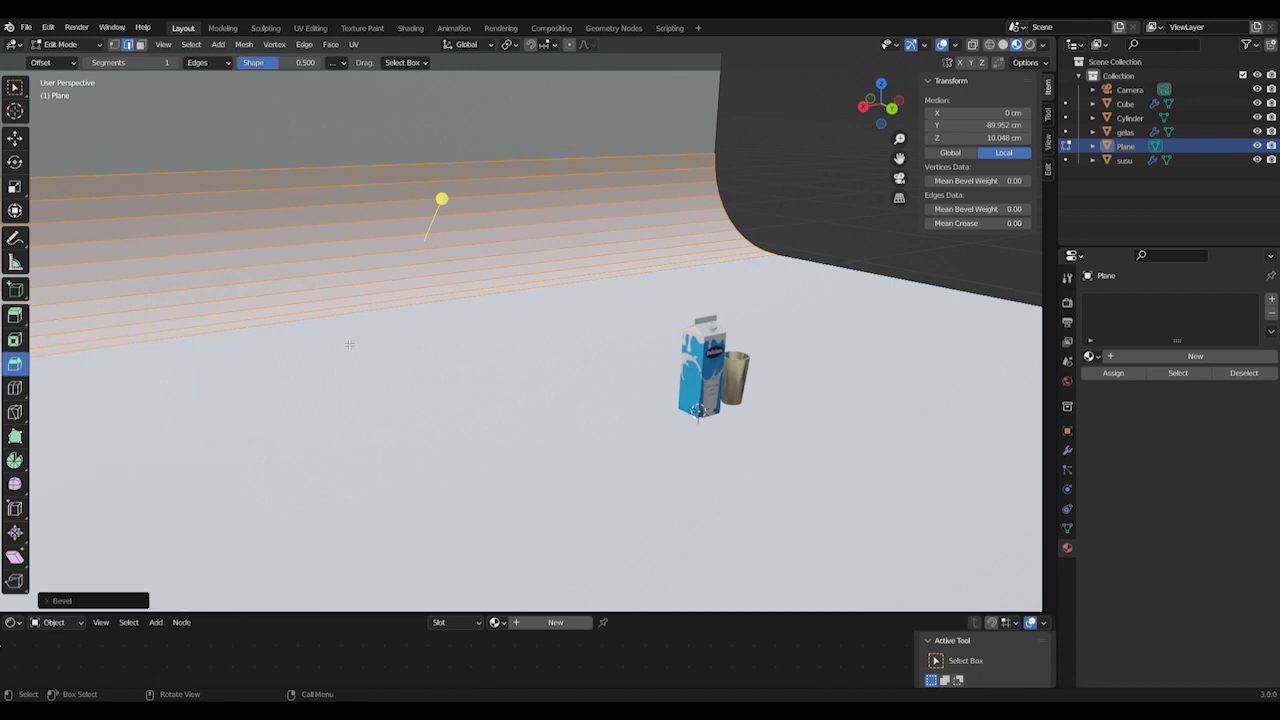
key("w")
Rename the backdrop plane to Background and return to Object Mode
scroll(544, 389, "down", 5)
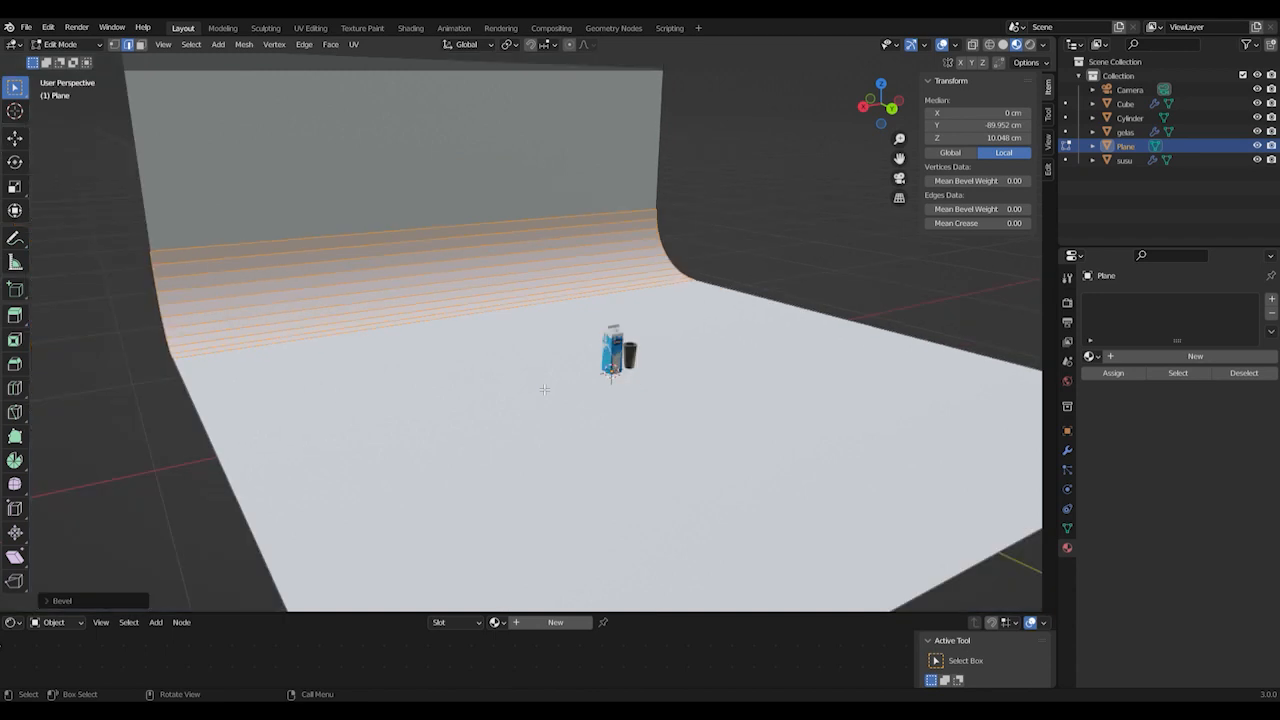
scroll(544, 389, "down", 2)
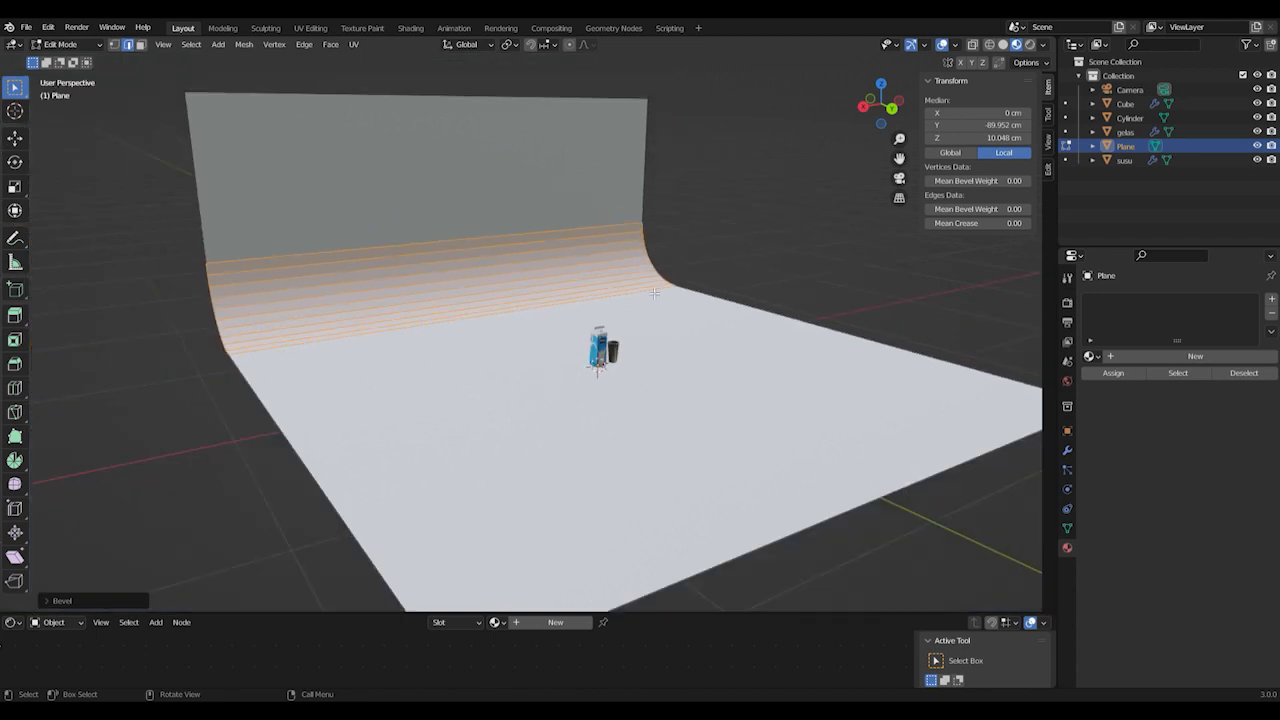
double_click(1126, 149)
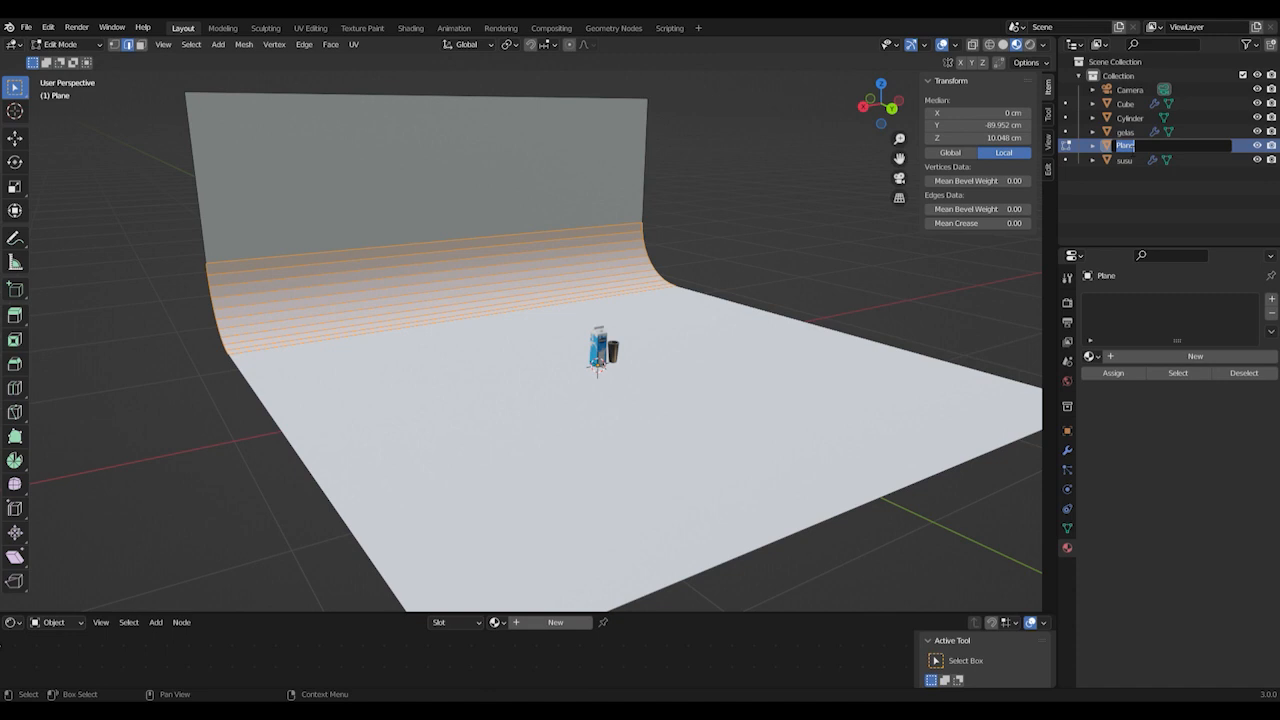
type("Background")
key("Return")
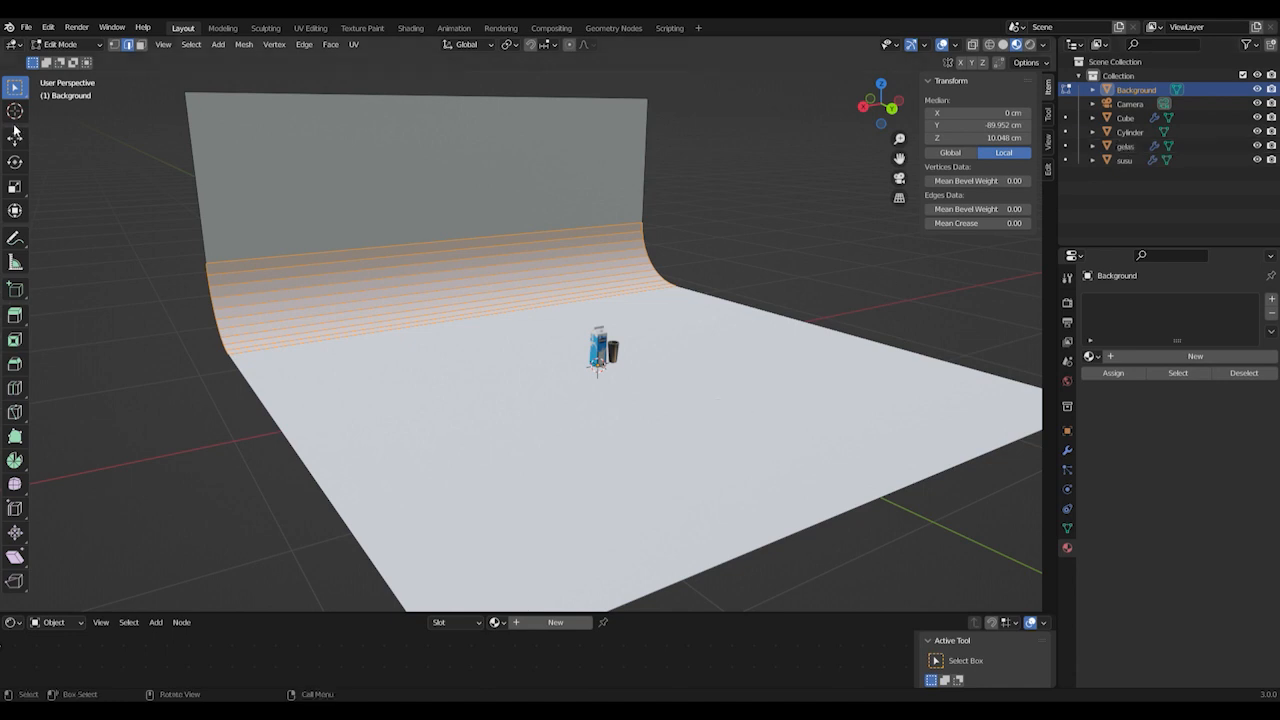
key("Tab")
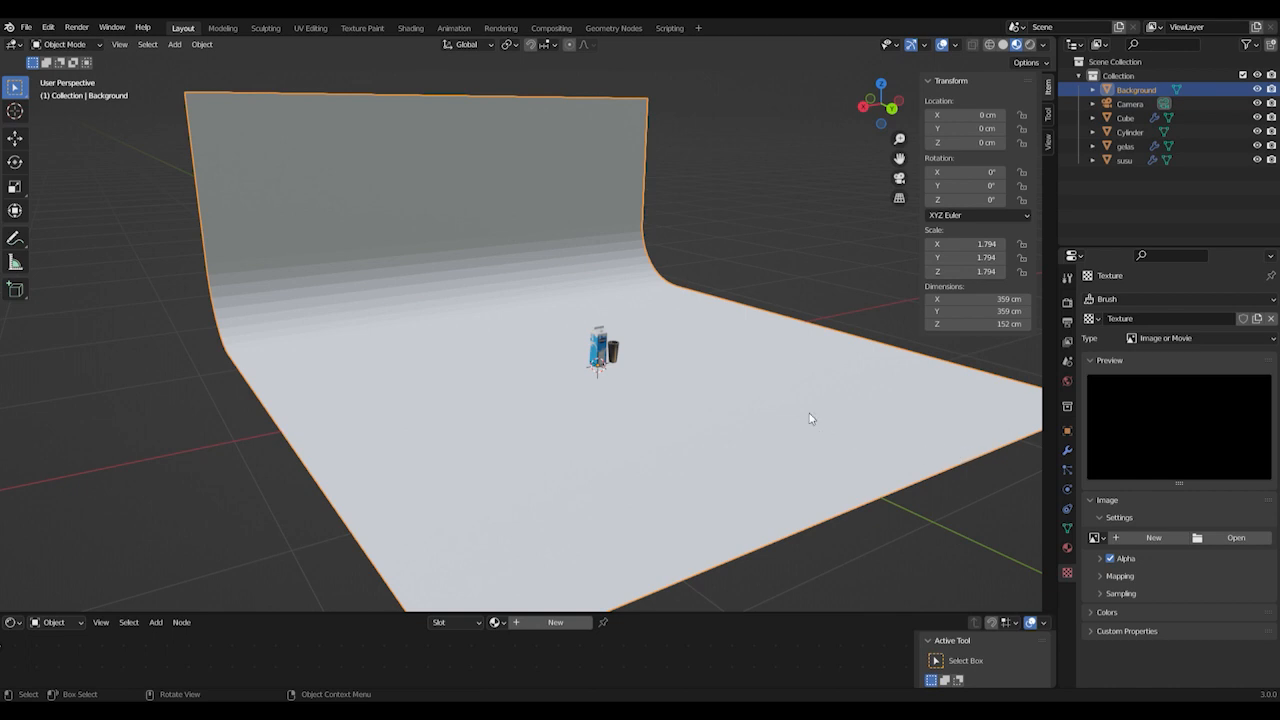
Give the backdrop a new material named Background and set its base color to light purple
left_click(1068, 548)
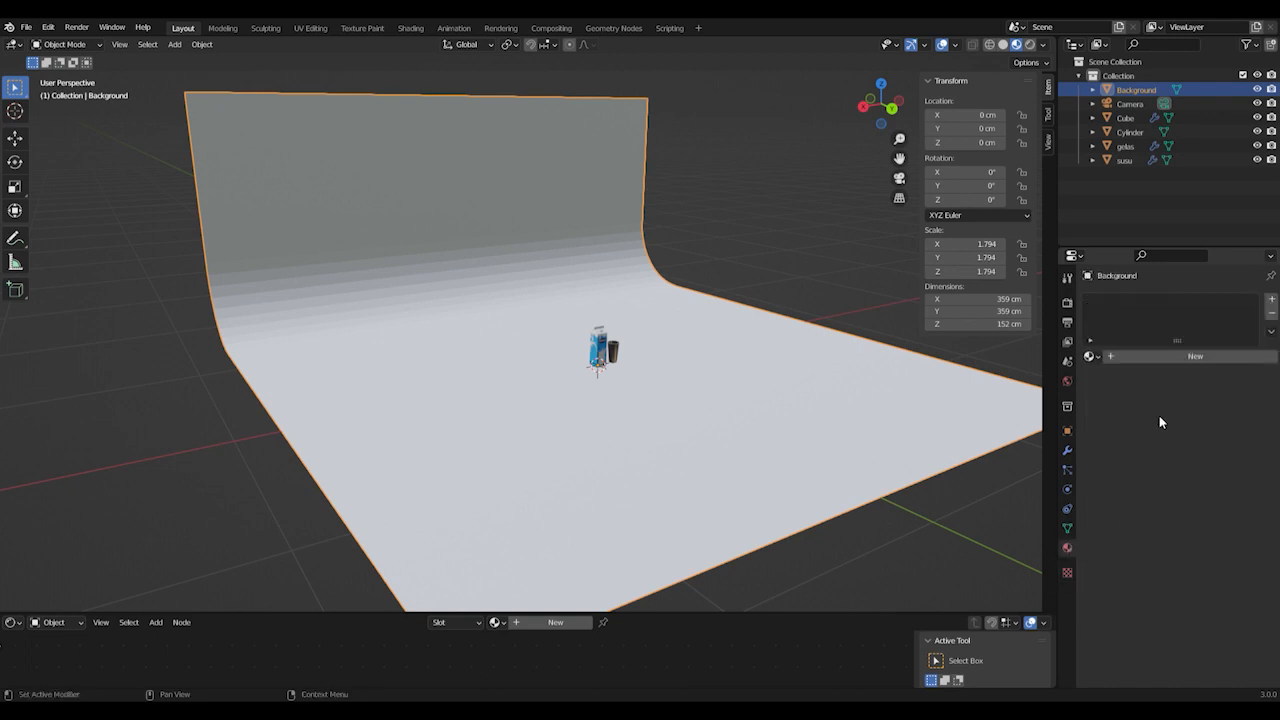
left_click(1184, 355)
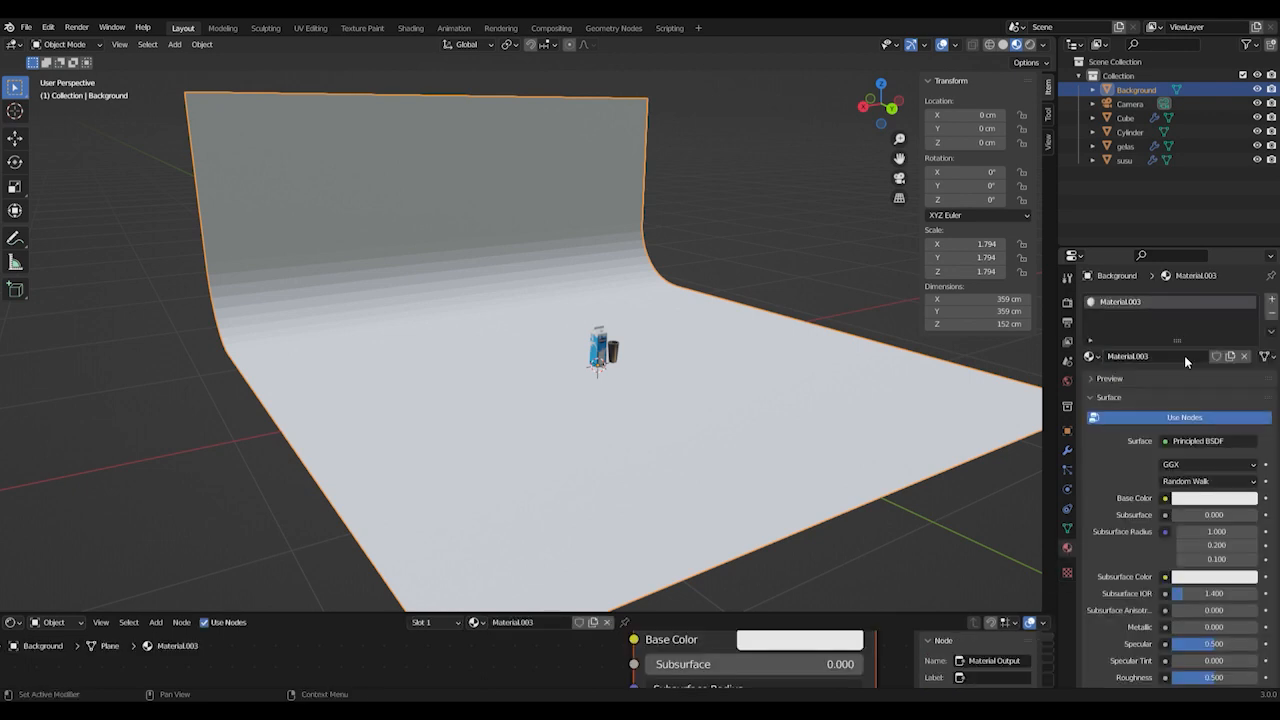
double_click(1184, 355)
type("Background")
key("Return")
left_click(1190, 500)
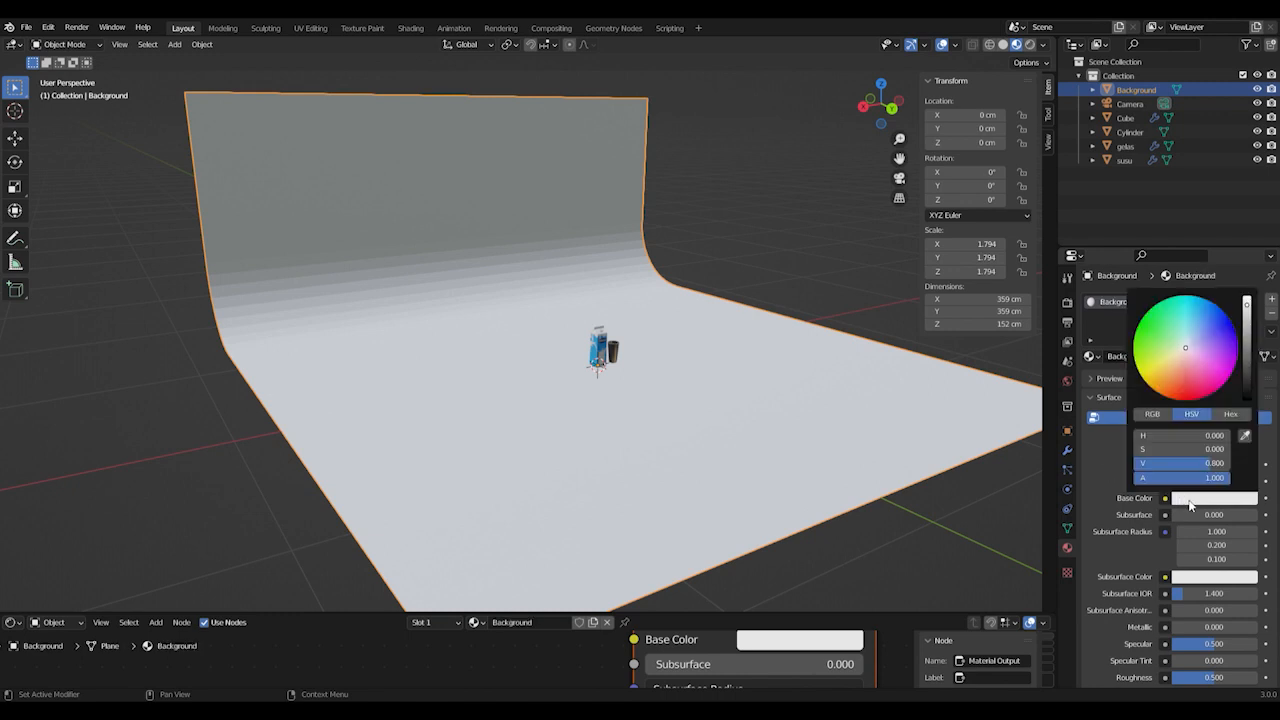
mouse_move(1203, 368)
left_mouse_down()
mouse_move(1199, 340)
mouse_move(1168, 339)
mouse_move(1178, 351)
mouse_move(1194, 336)
mouse_move(1199, 351)
left_mouse_up()
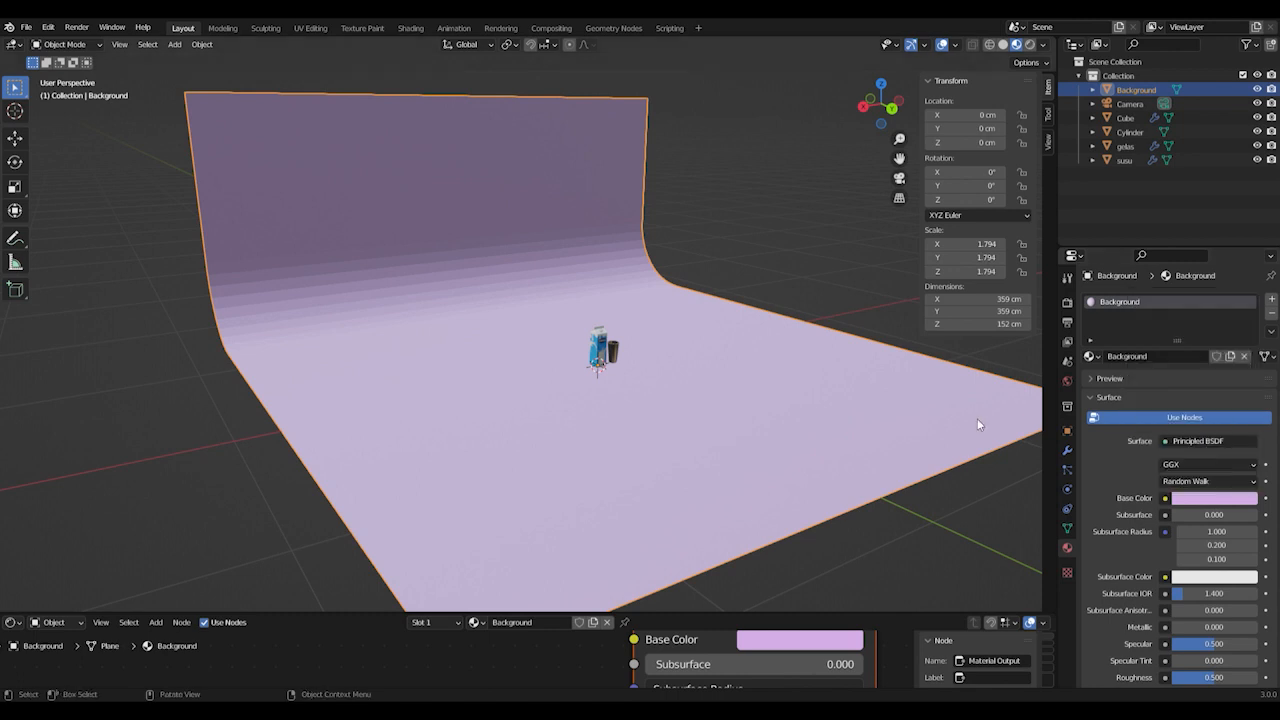
Select the glass beside the milk carton and examine how its material looks from closer and slightly above
scroll(726, 353, "up", 5)
middle_click_drag(780, 377, 594, 351, "shift")
scroll(600, 370, "up", 3)
scroll(604, 379, "up", 2)
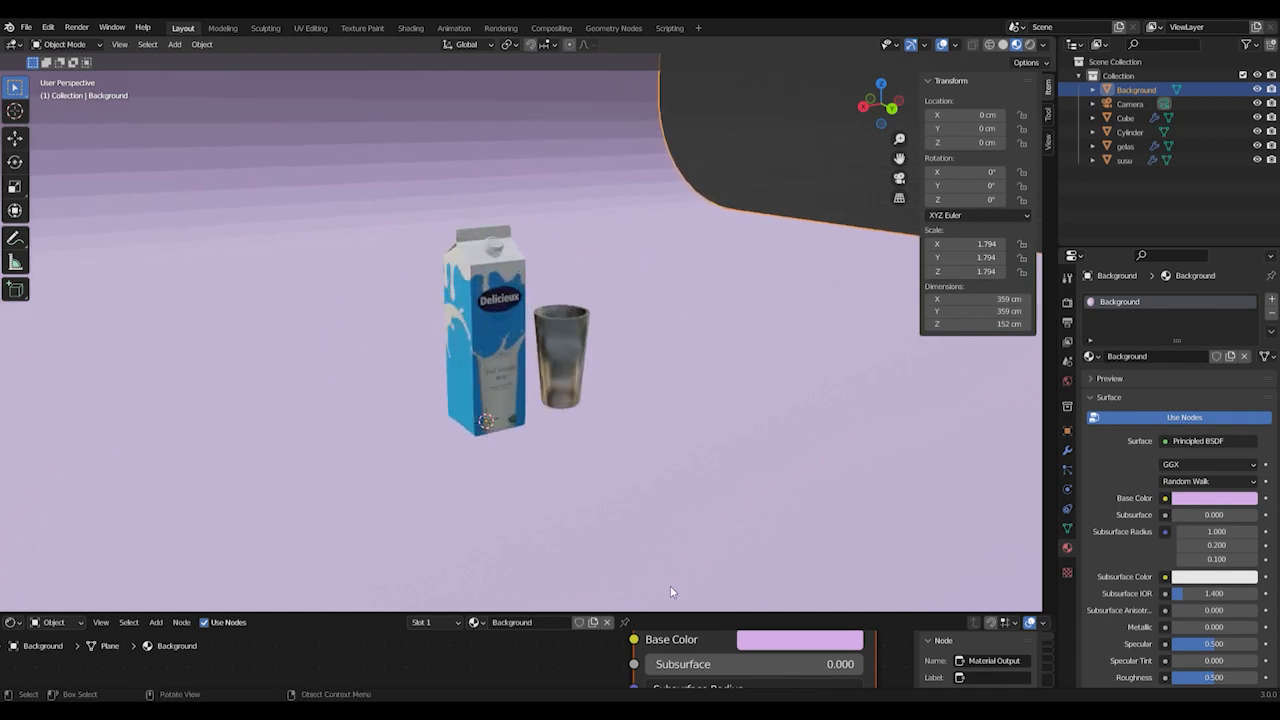
left_click(561, 345)
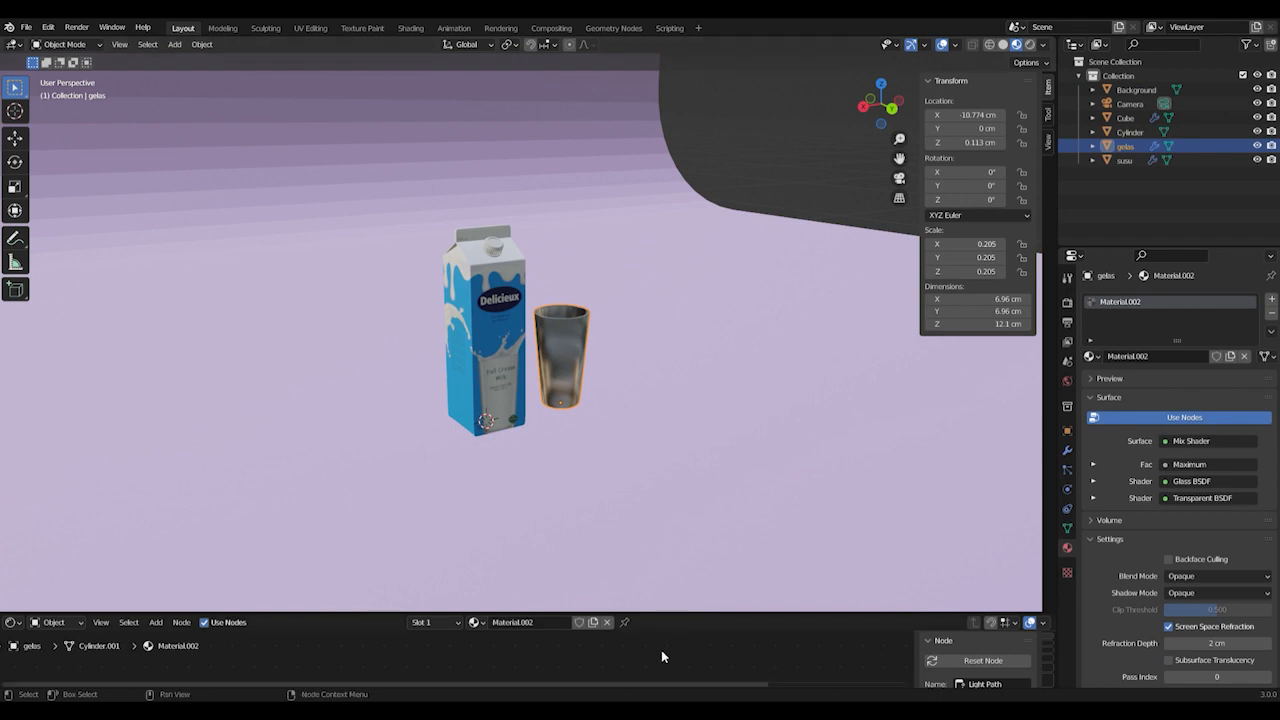
mouse_move(672, 370)
middle_mouse_down()
mouse_move(683, 363)
mouse_move(663, 378)
middle_mouse_up()
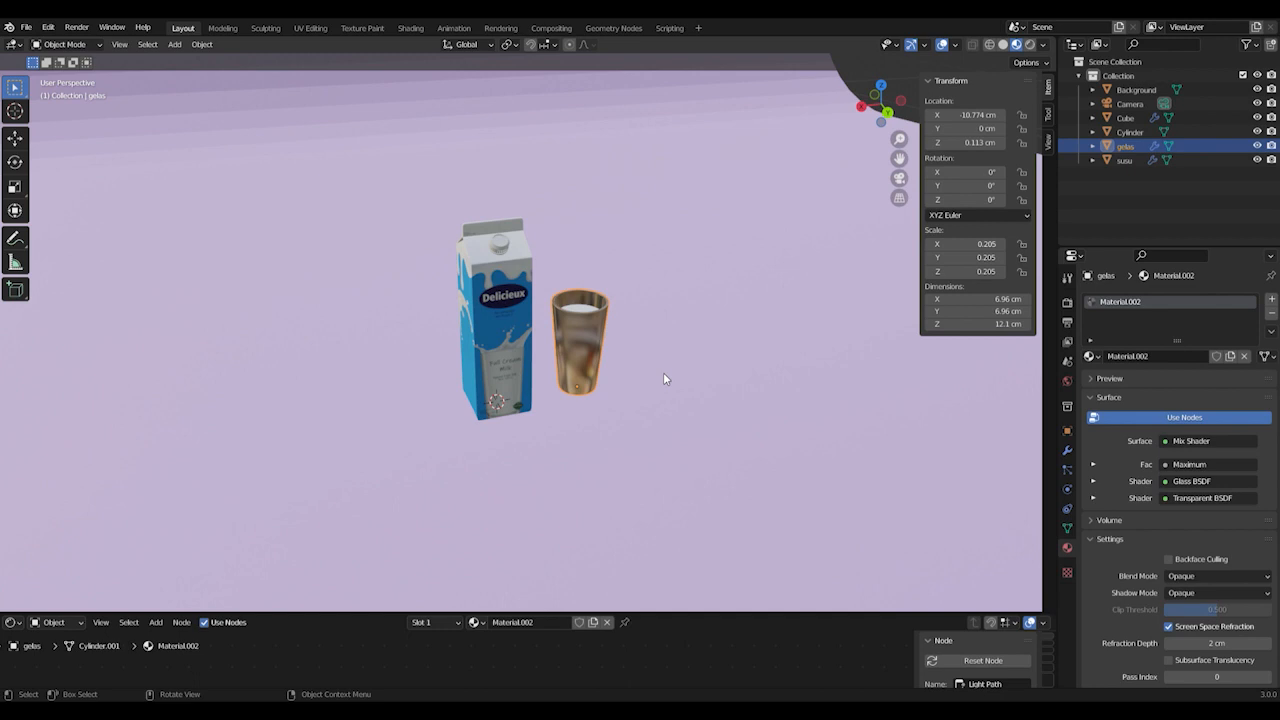
left_click(1092, 356)
scroll(574, 376, "up", 2)
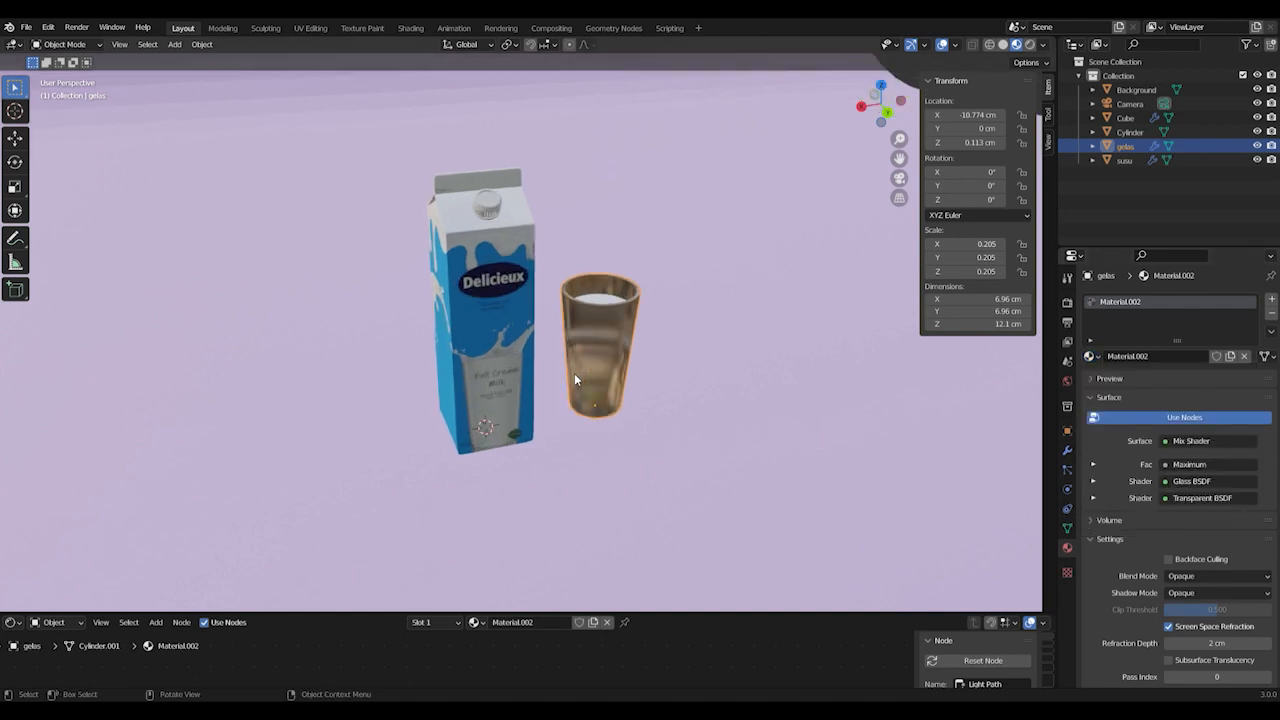
scroll(574, 373, "down", 5)
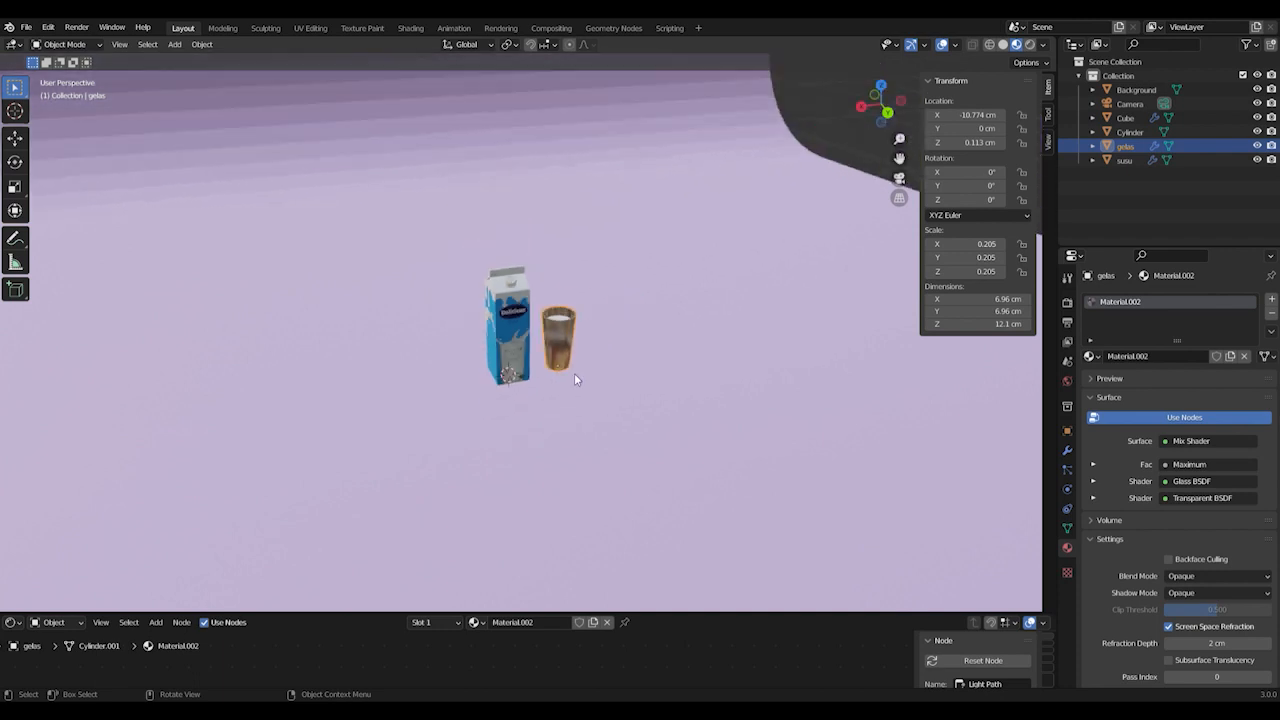
Switch the viewport to rendered shading and add an area light to the scene
key("z")
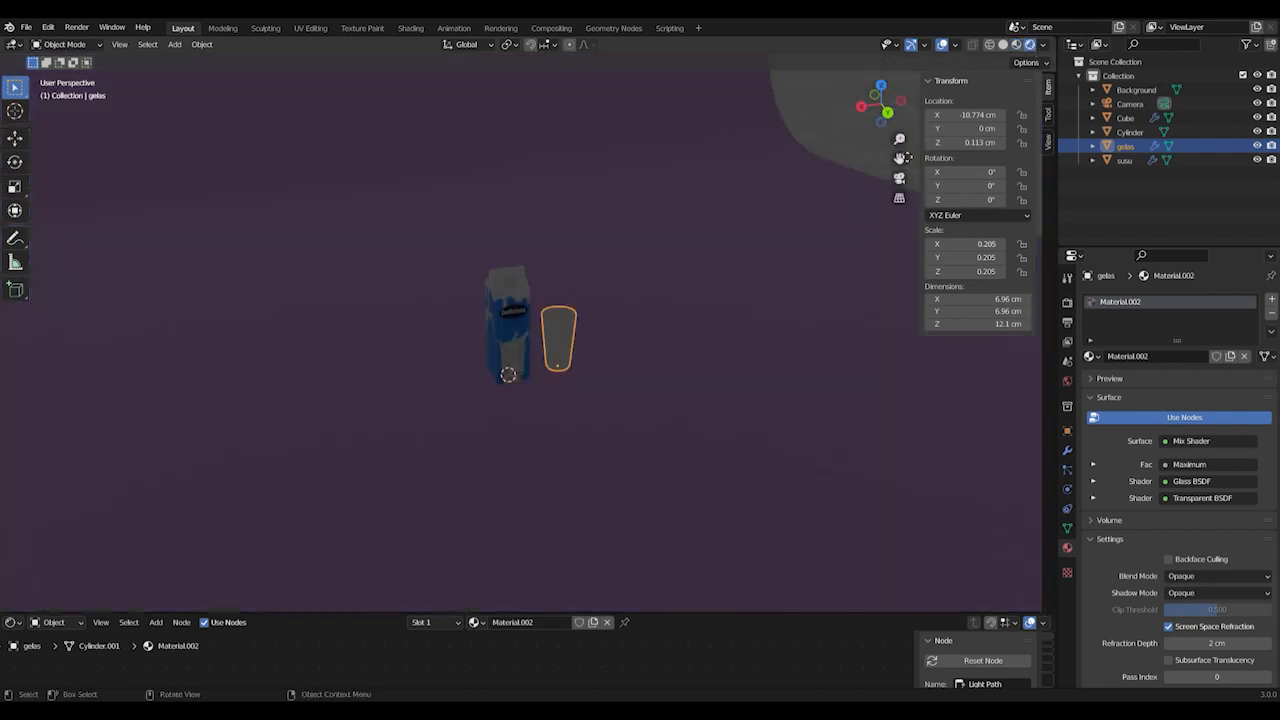
scroll(608, 384, "up", 1)
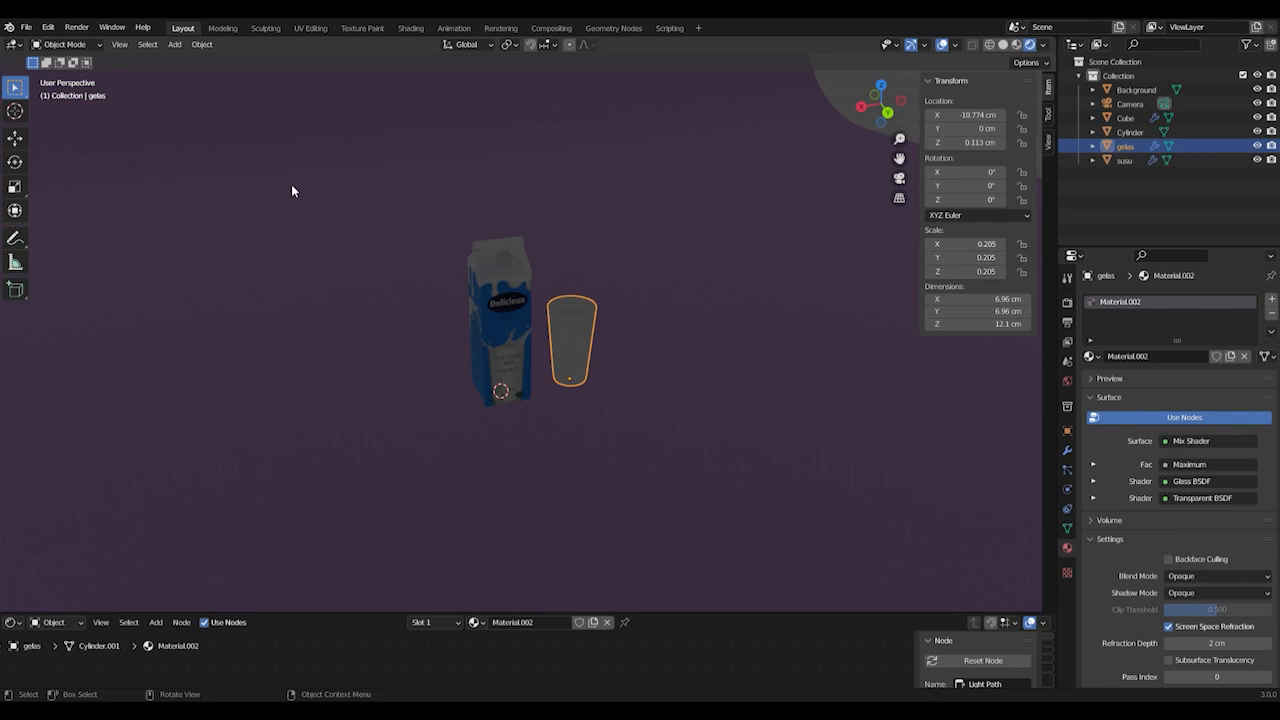
left_click(175, 44)
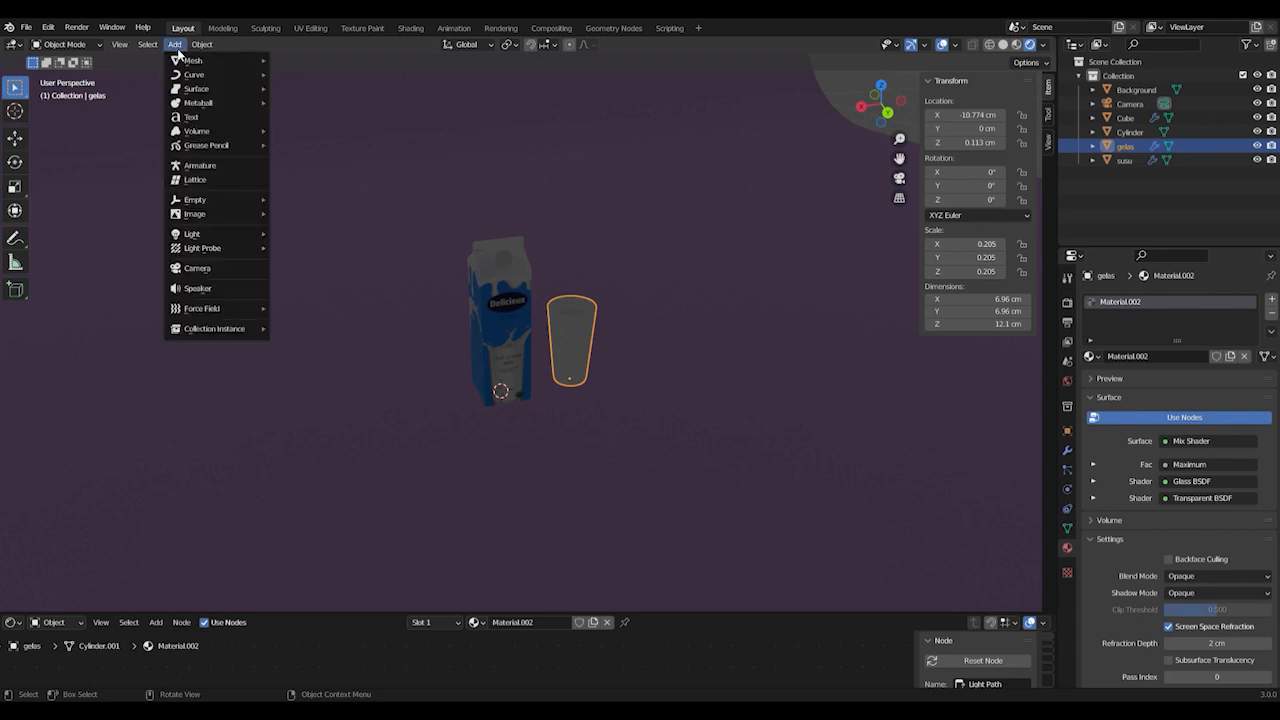
mouse_move(230, 238)
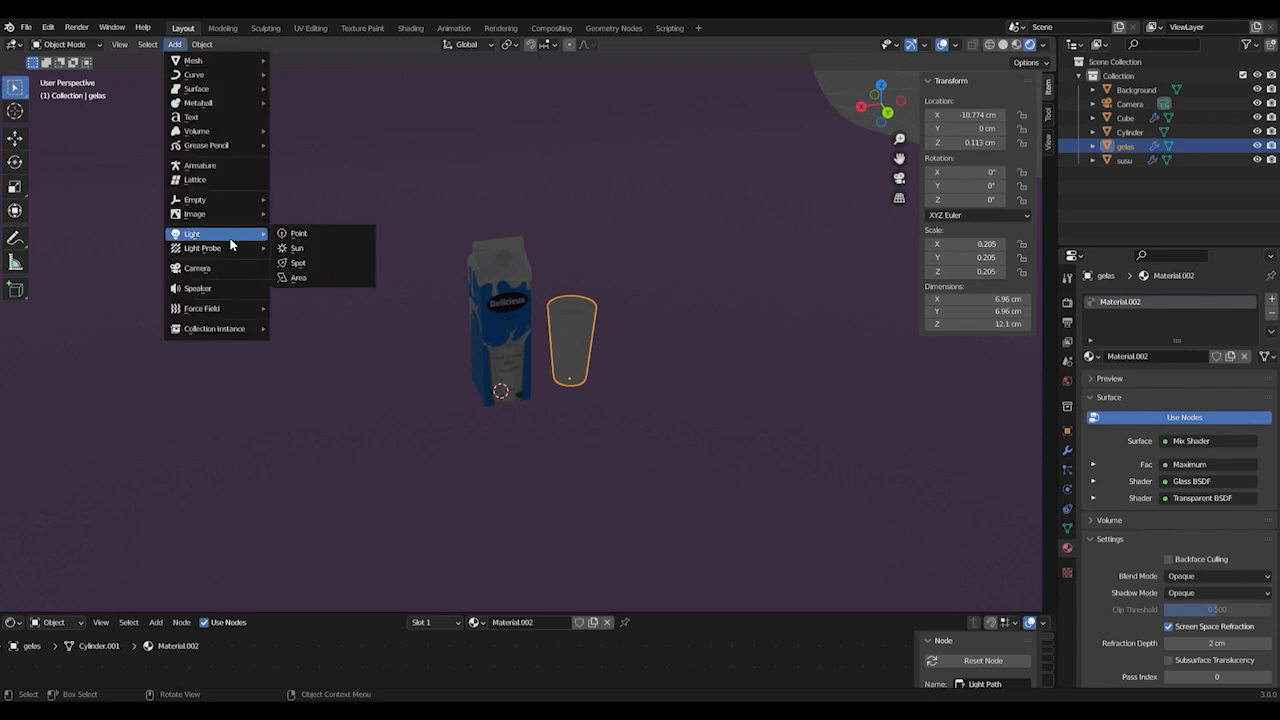
left_click(292, 277)
Raise the area light along Z to about 67.3 cm above the carton and glass
scroll(581, 426, "down", 2)
scroll(581, 426, "down", 1)
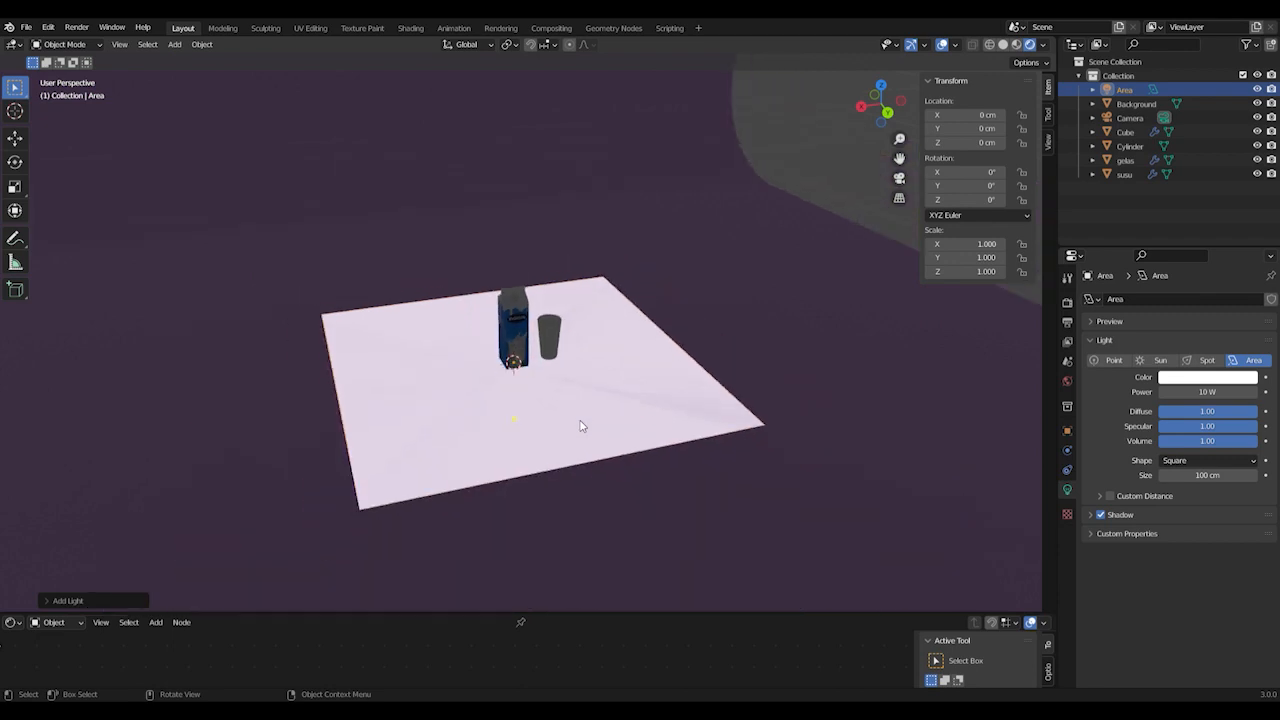
key("g")
key("z")
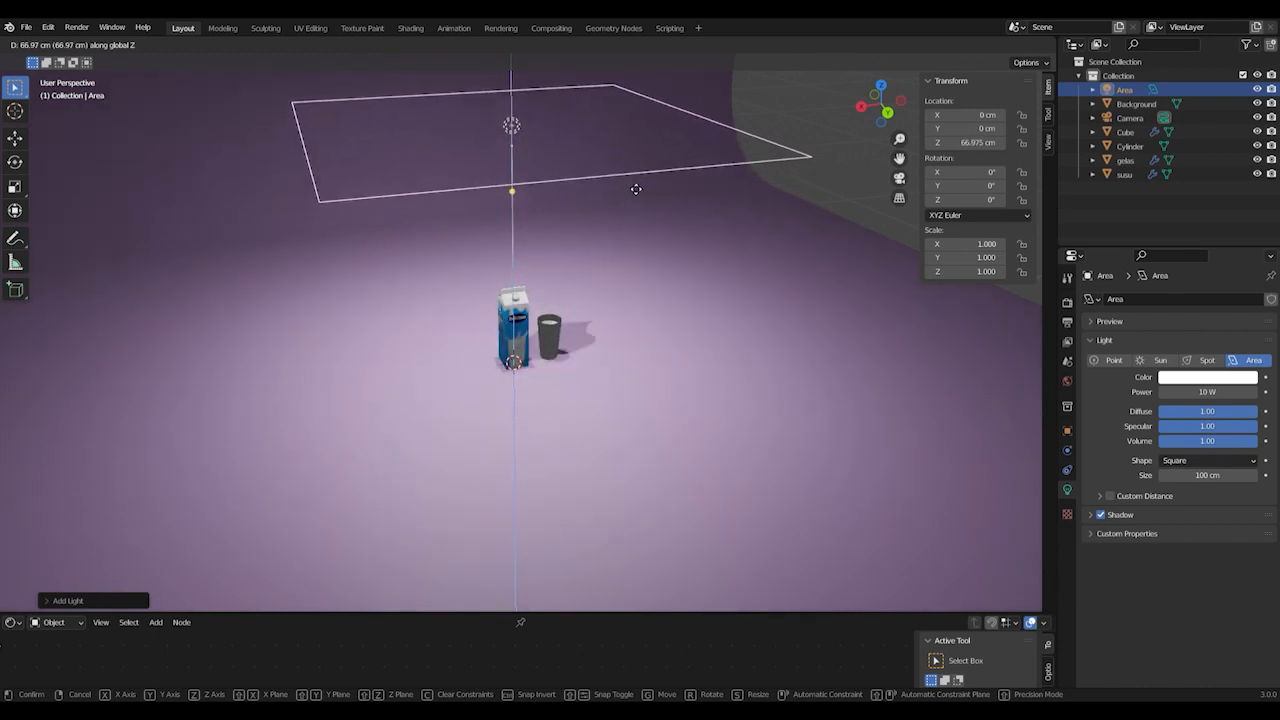
left_click(628, 230)
Move the area light along Y by about 44.6 cm, in front of the carton and glass
middle_click_drag(632, 302, 772, 290)
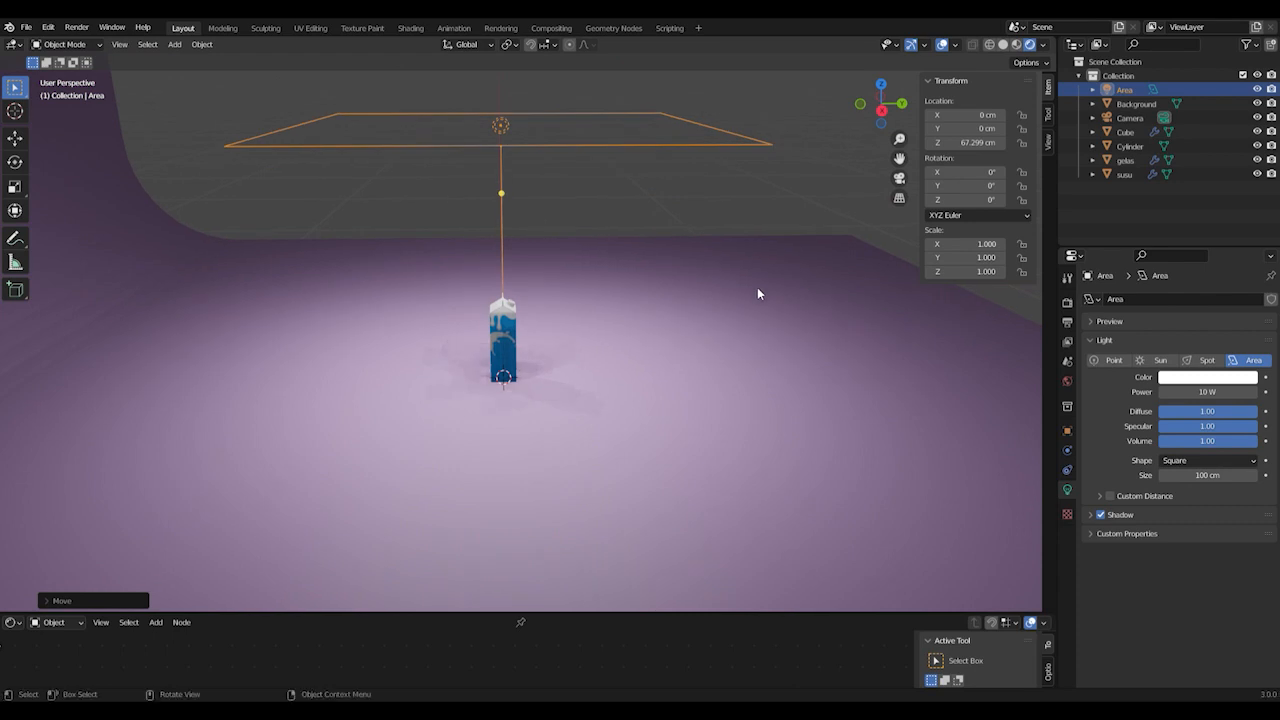
key("g")
key("x")
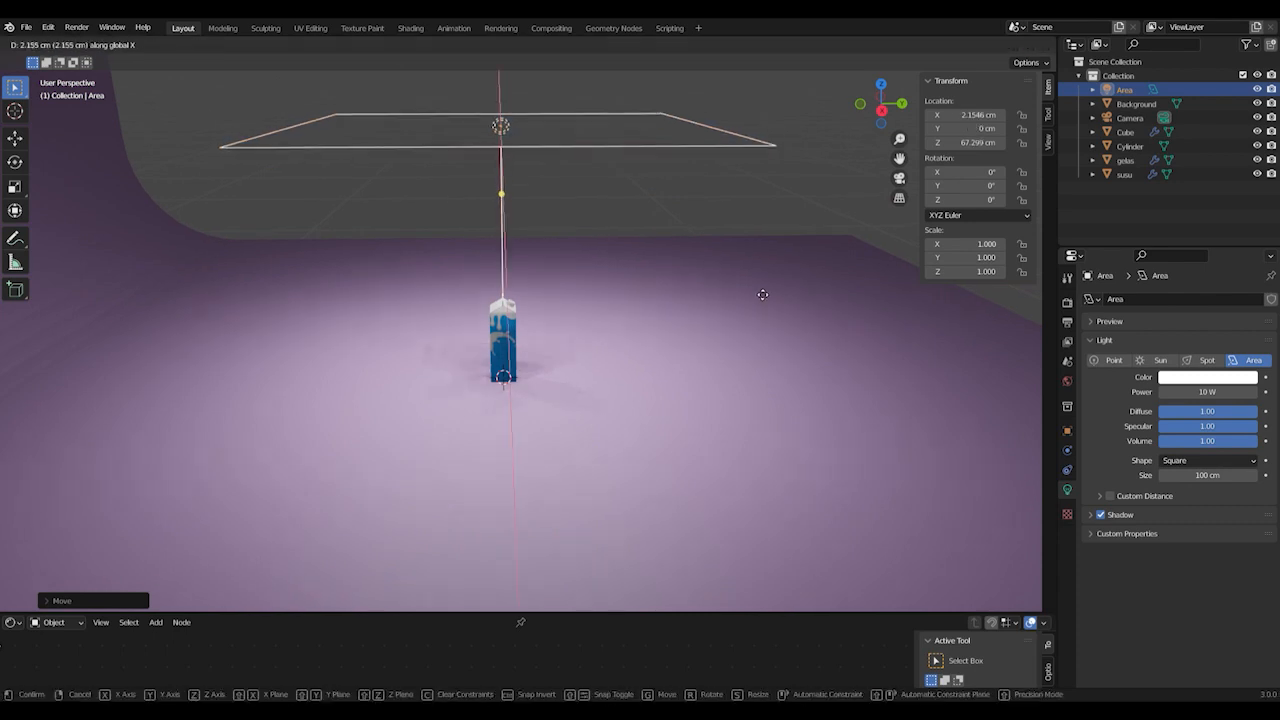
key("y")
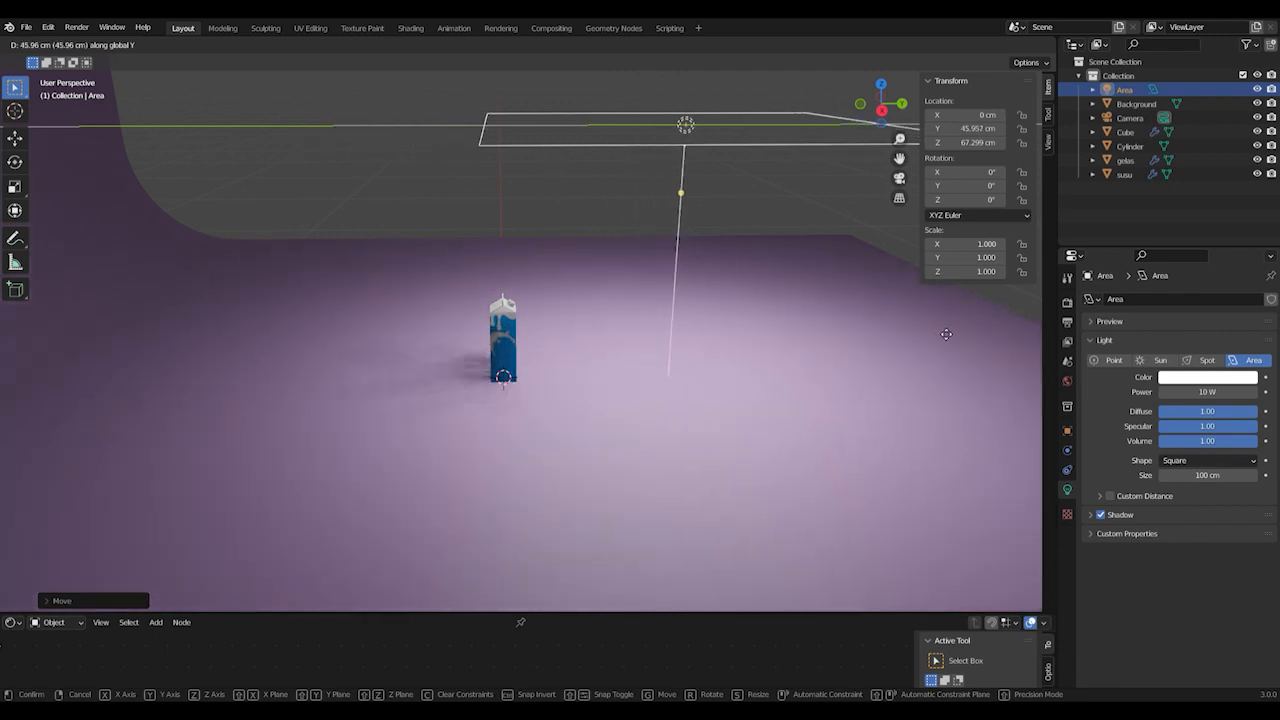
left_click(869, 394)
Add a second area light and raise it along Z to about 76.4 cm
middle_click_drag(846, 404, 708, 398)
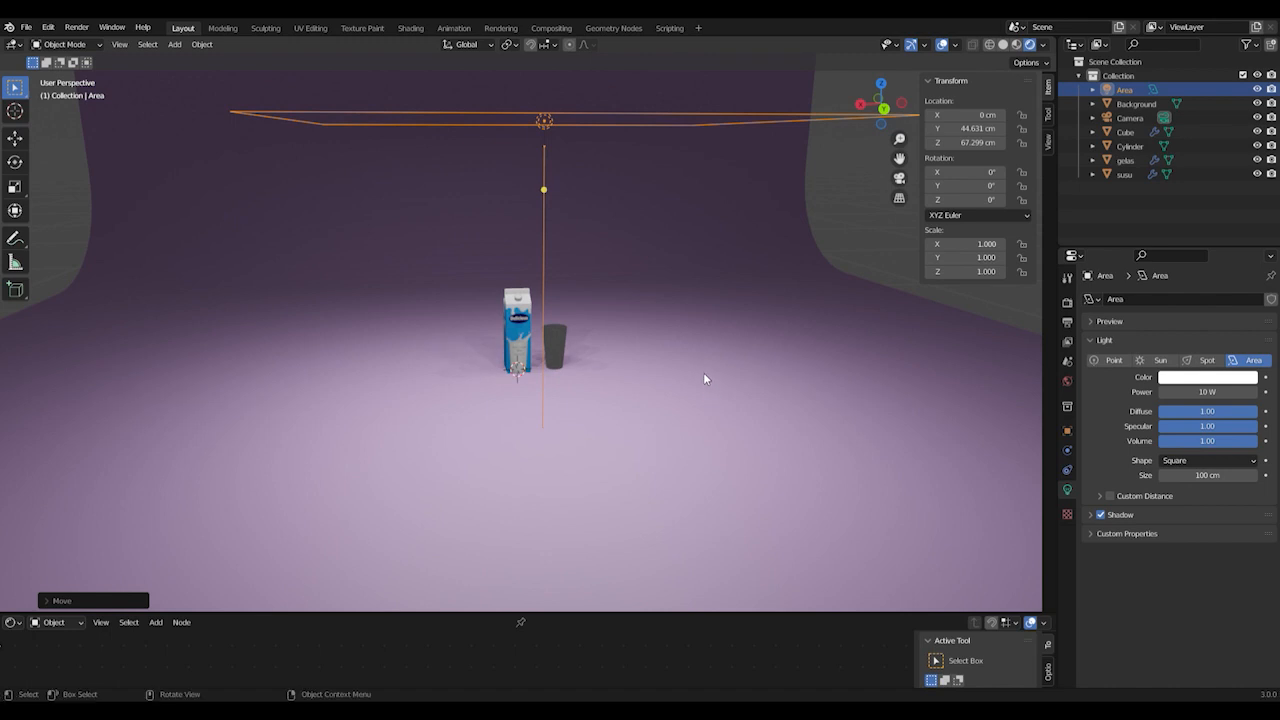
scroll(703, 377, "up", 5)
mouse_move(607, 362)
middle_mouse_down()
mouse_move(600, 349)
mouse_move(603, 360)
middle_mouse_up()
scroll(603, 361, "down", 6)
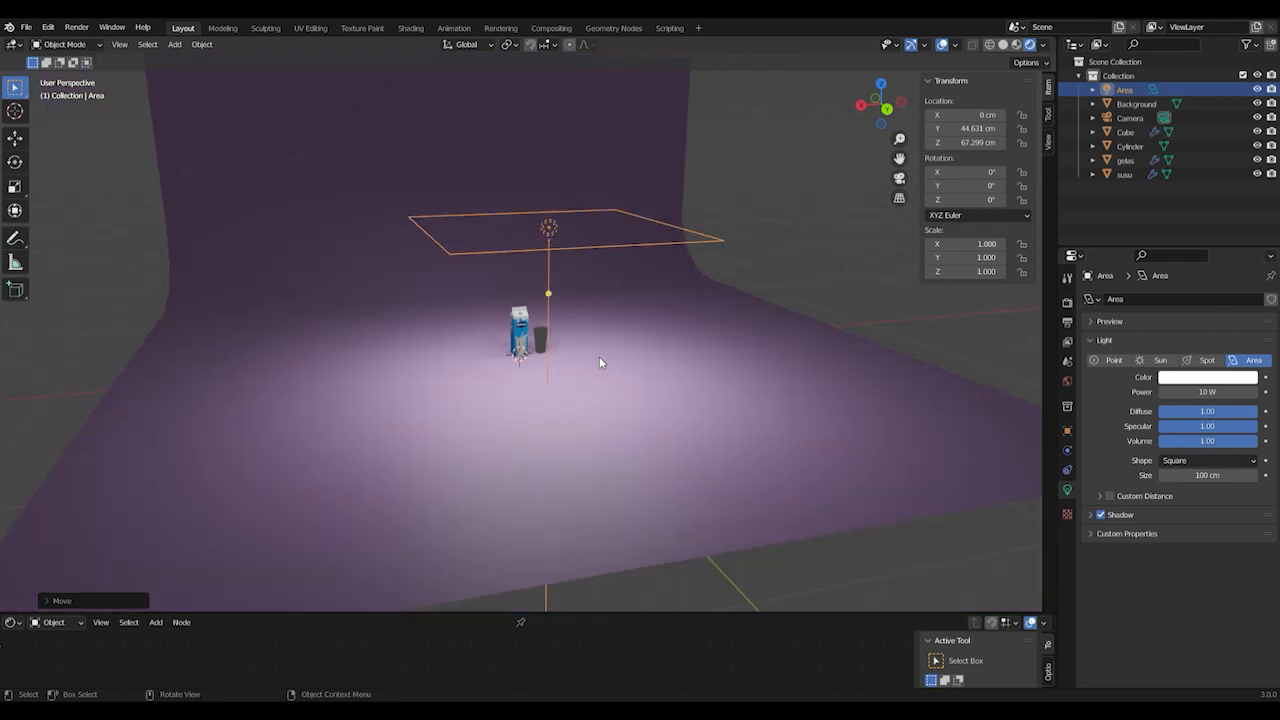
left_click(172, 46)
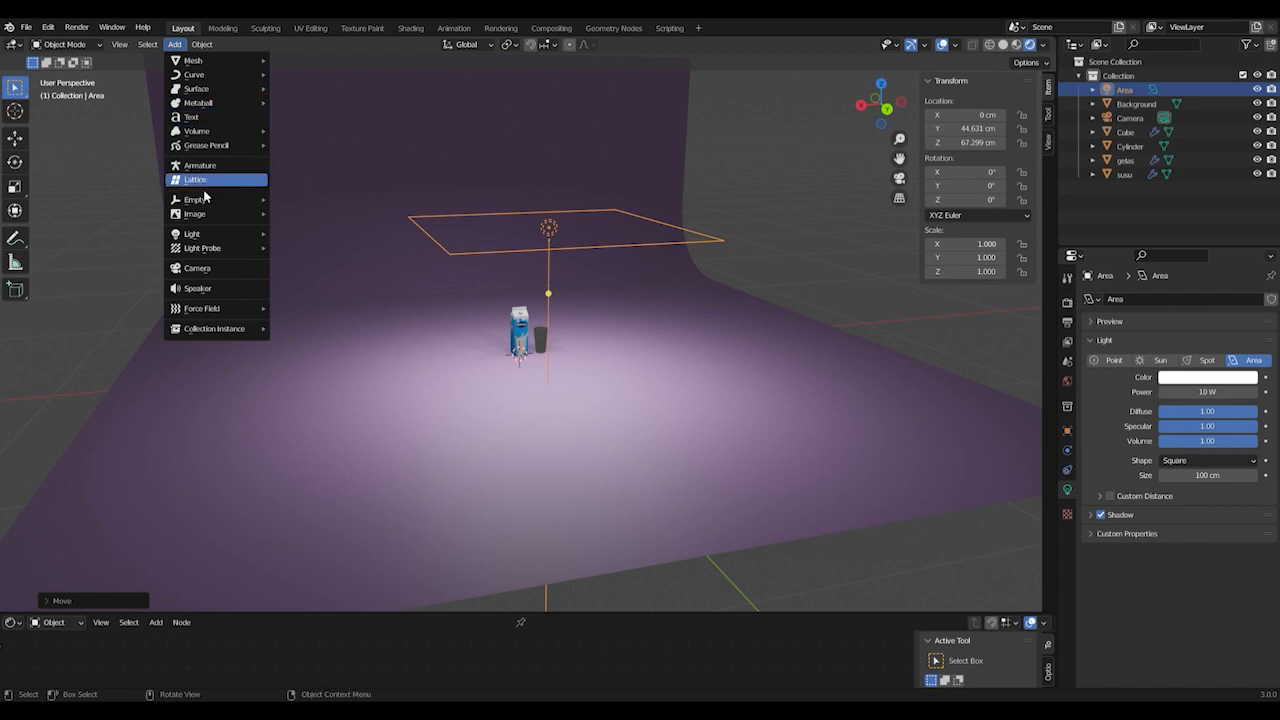
mouse_move(229, 247)
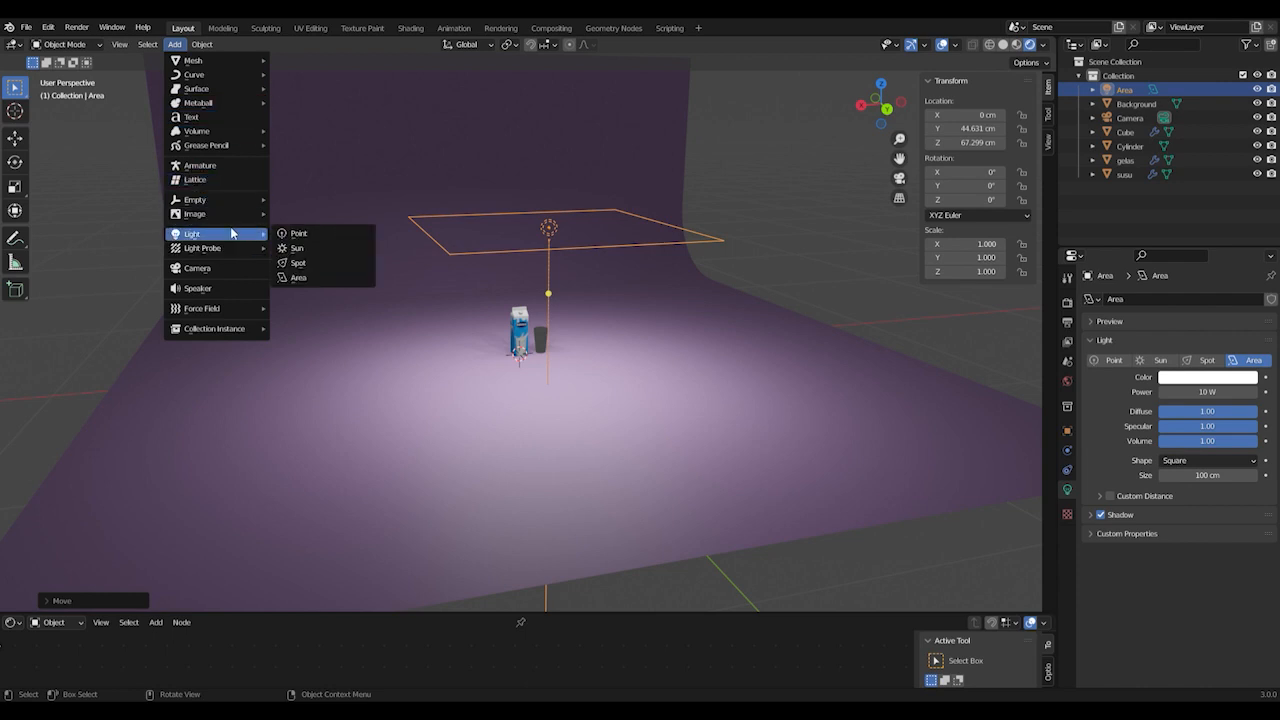
left_click(311, 282)
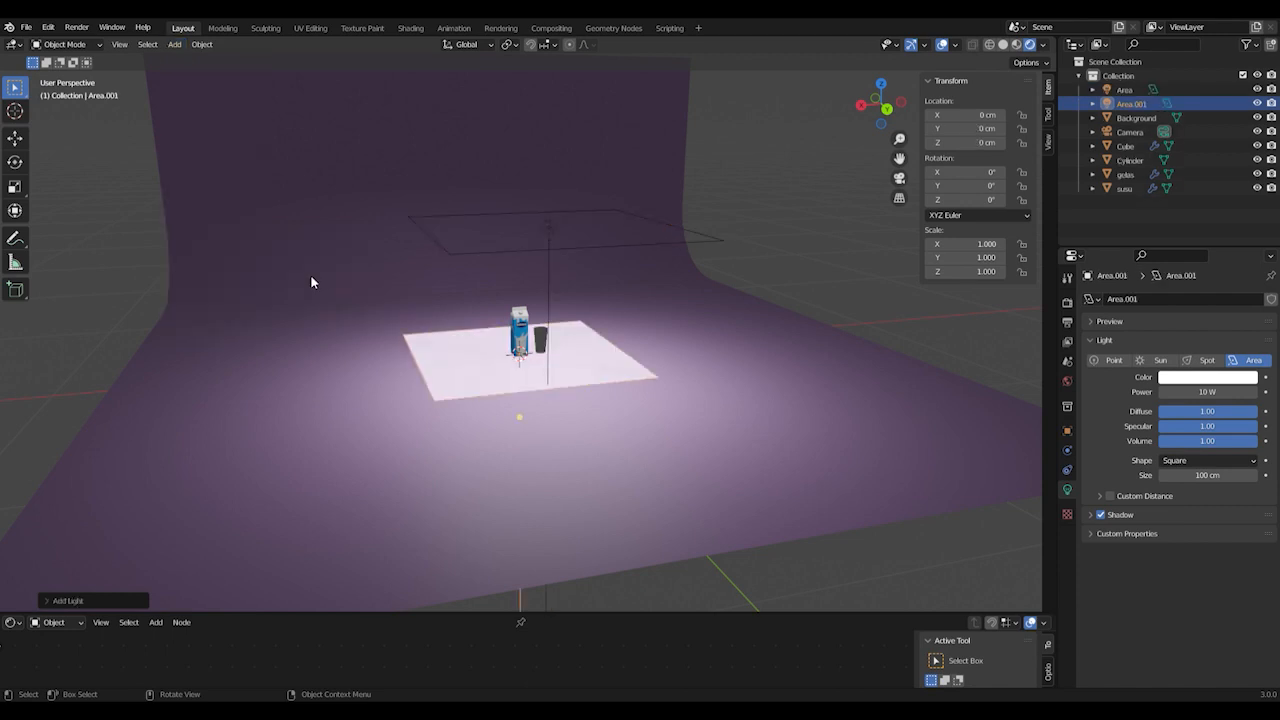
key("g")
key("z")
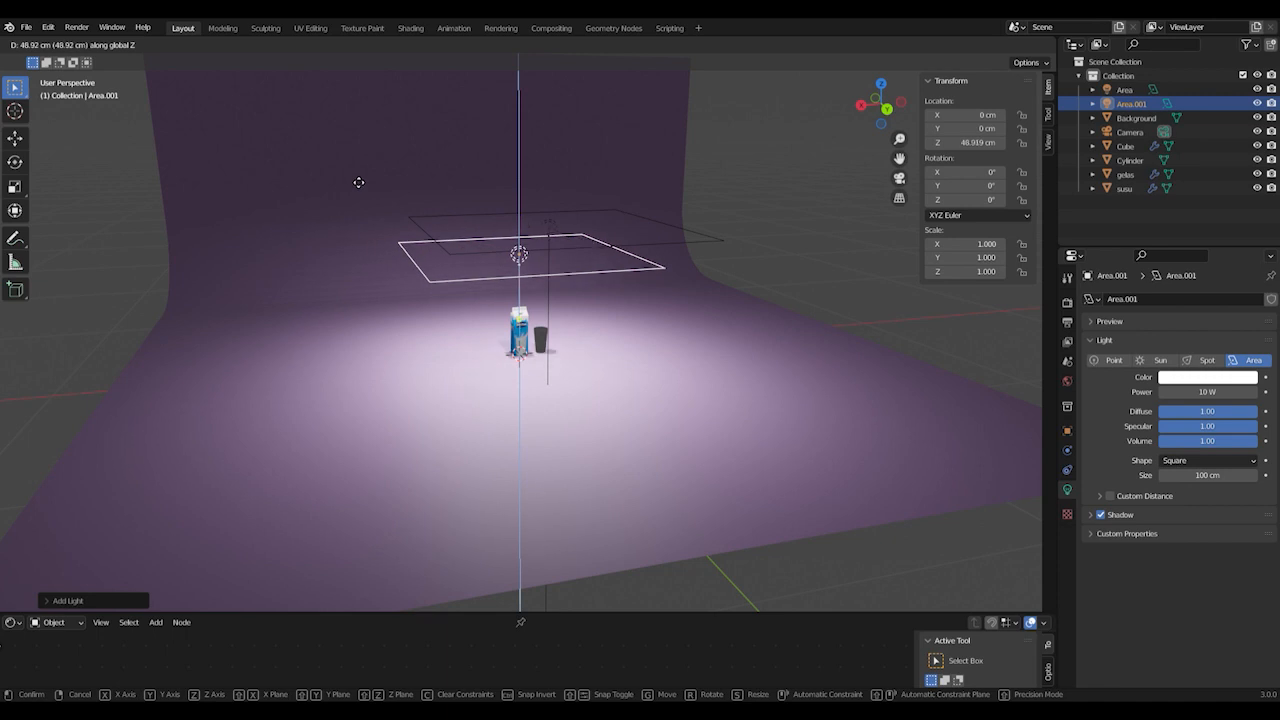
left_click(386, 122)
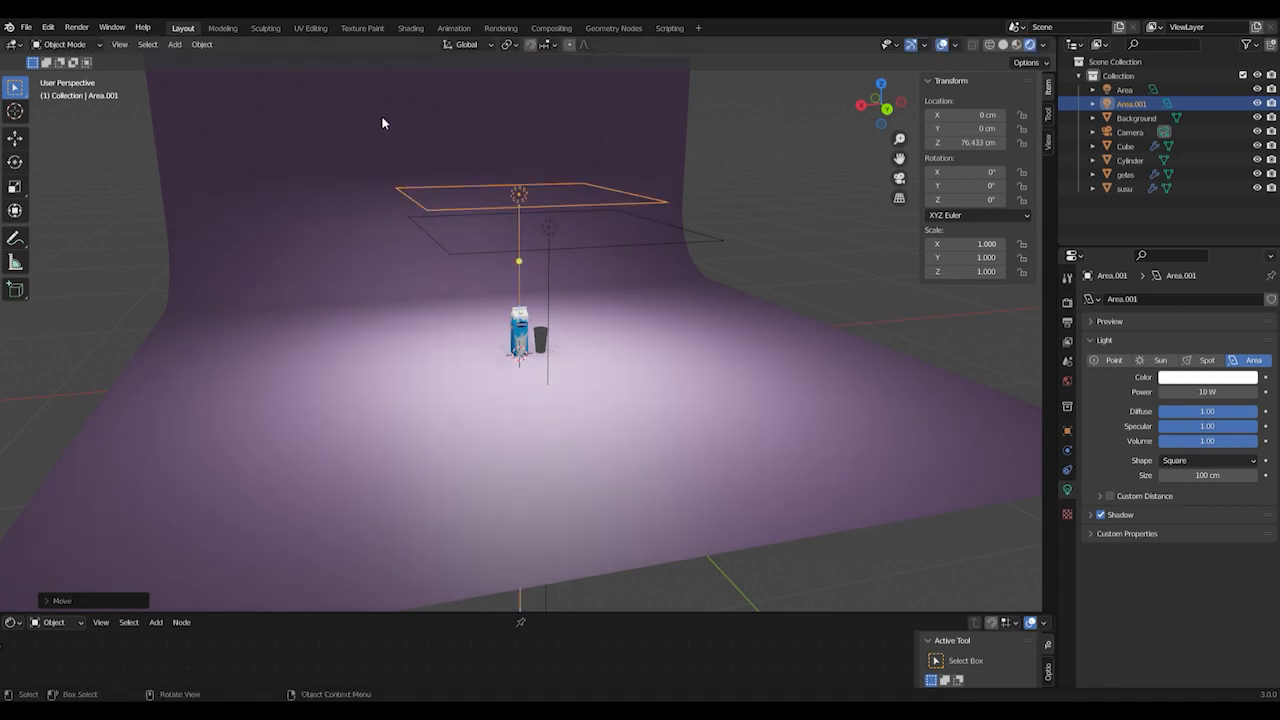
Rotate the second area light 90° about the Y axis so it stands vertically
type("rx90")
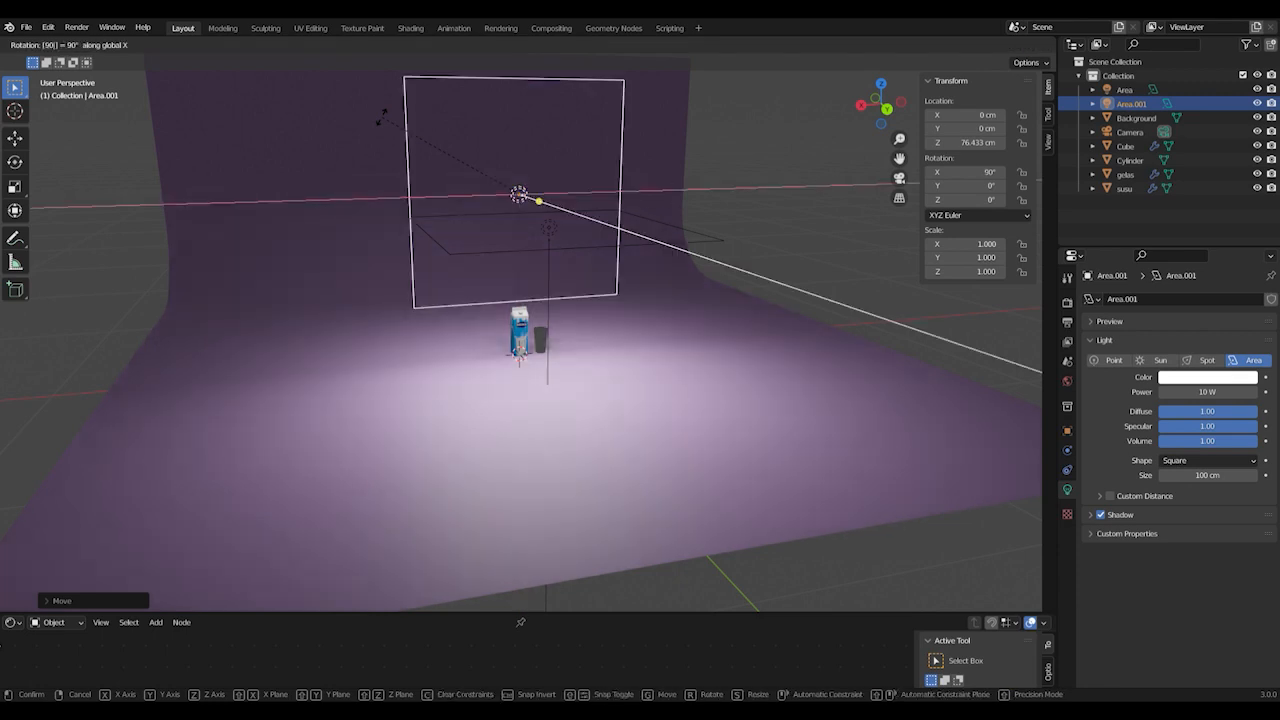
key("Escape")
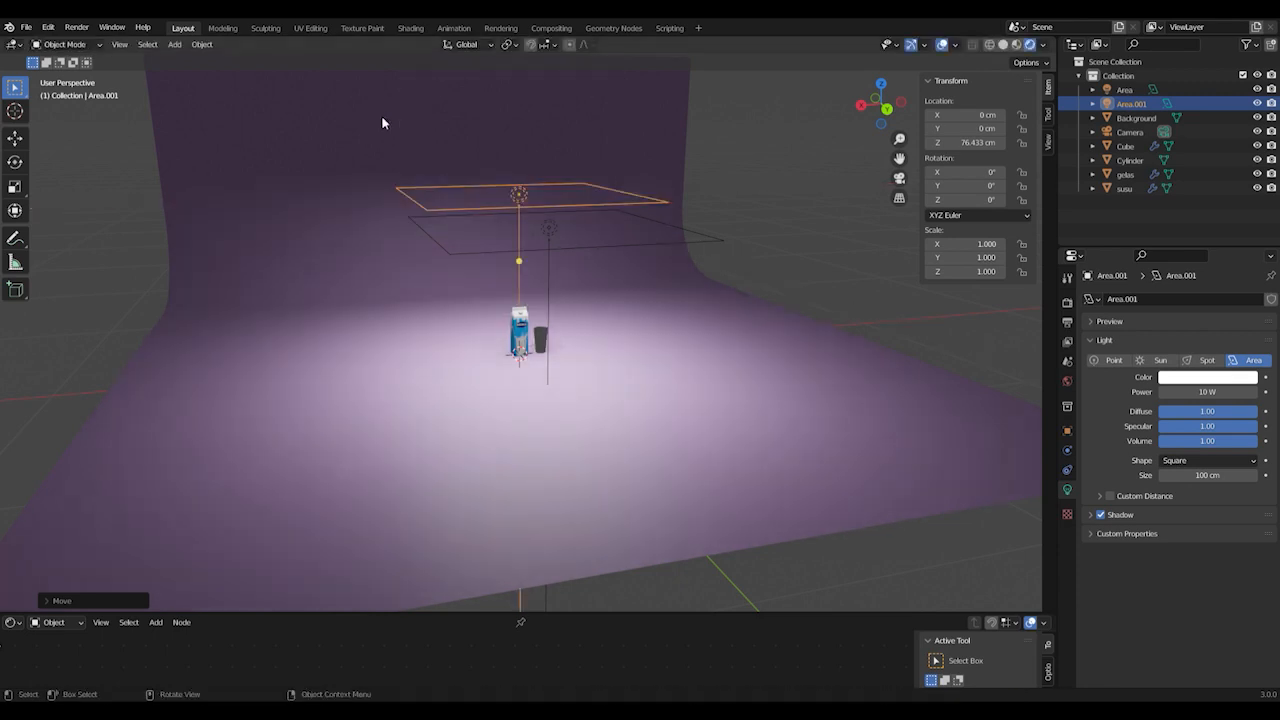
key("r")
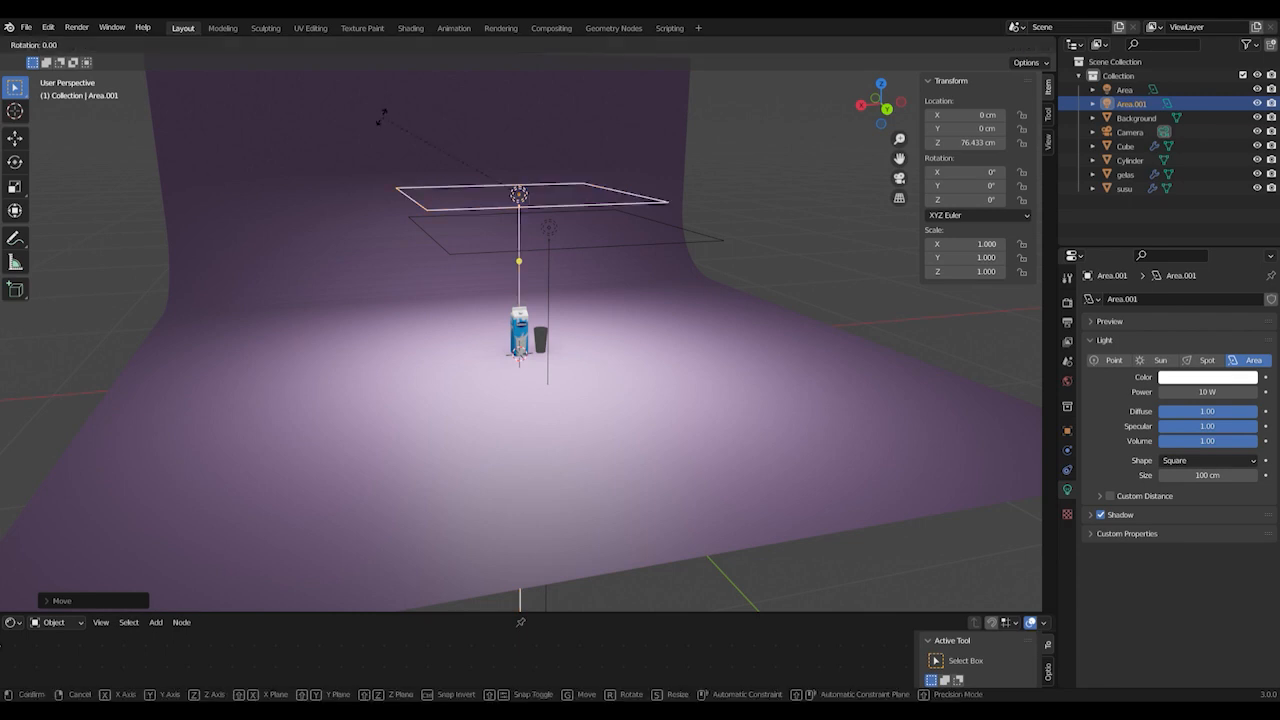
type("y")
type("90")
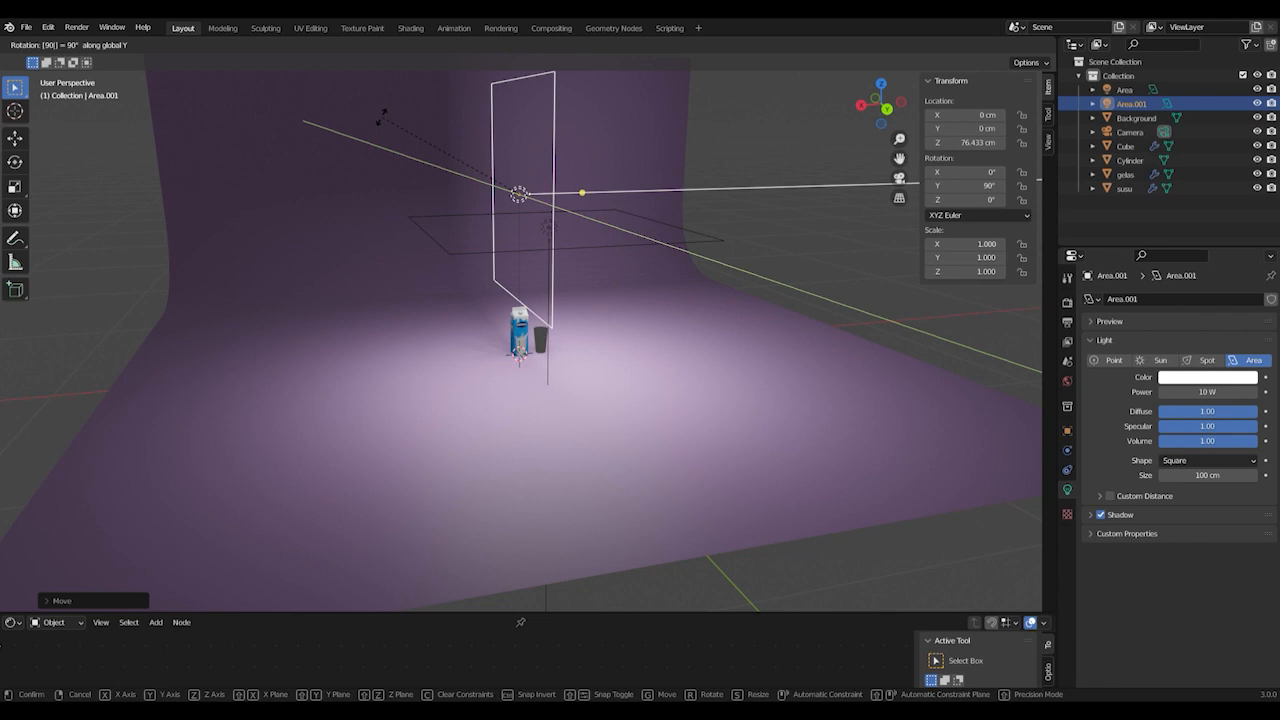
key("Return")
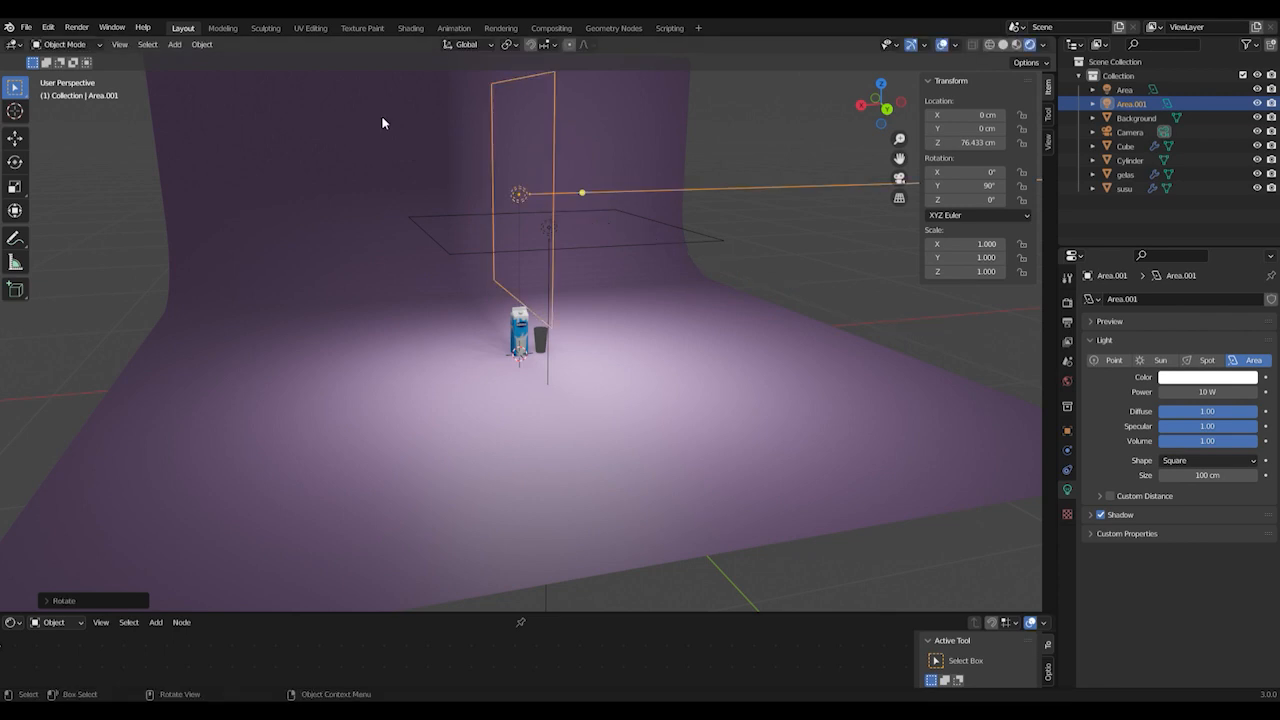
Move the second area light along X to about 145.2 cm and lower it to a height of about 65 cm
key("g")
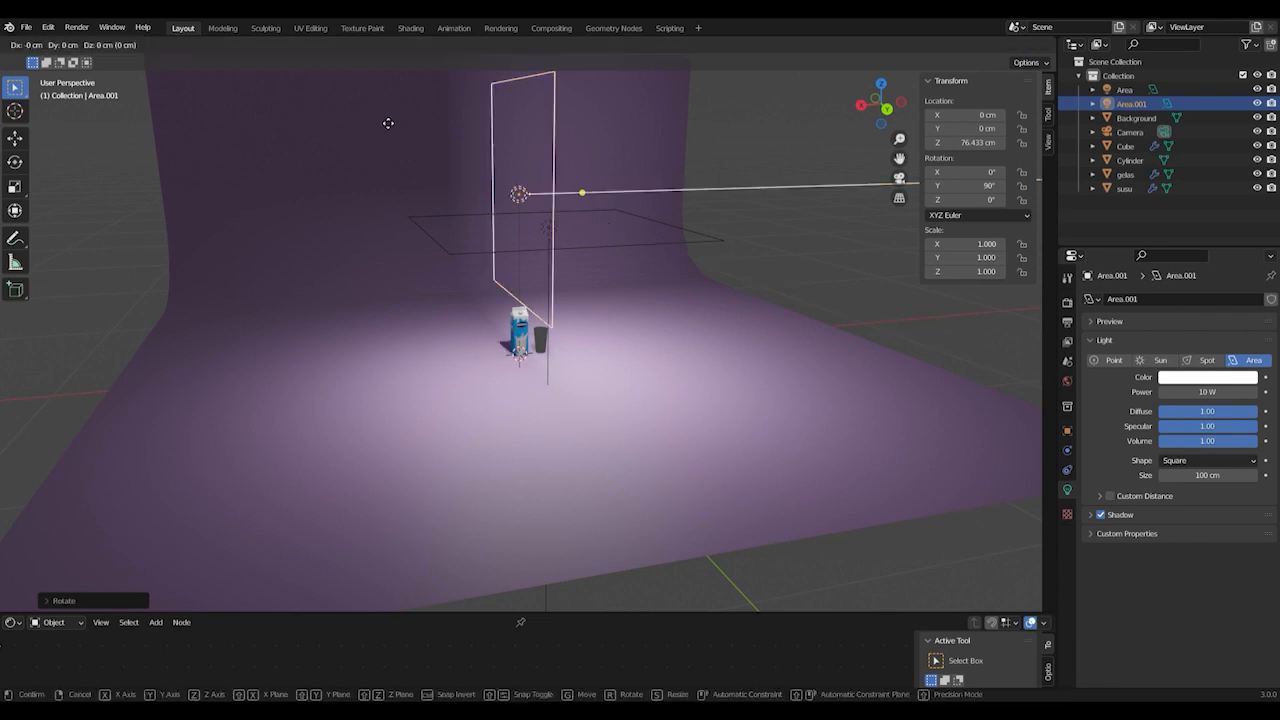
key("x")
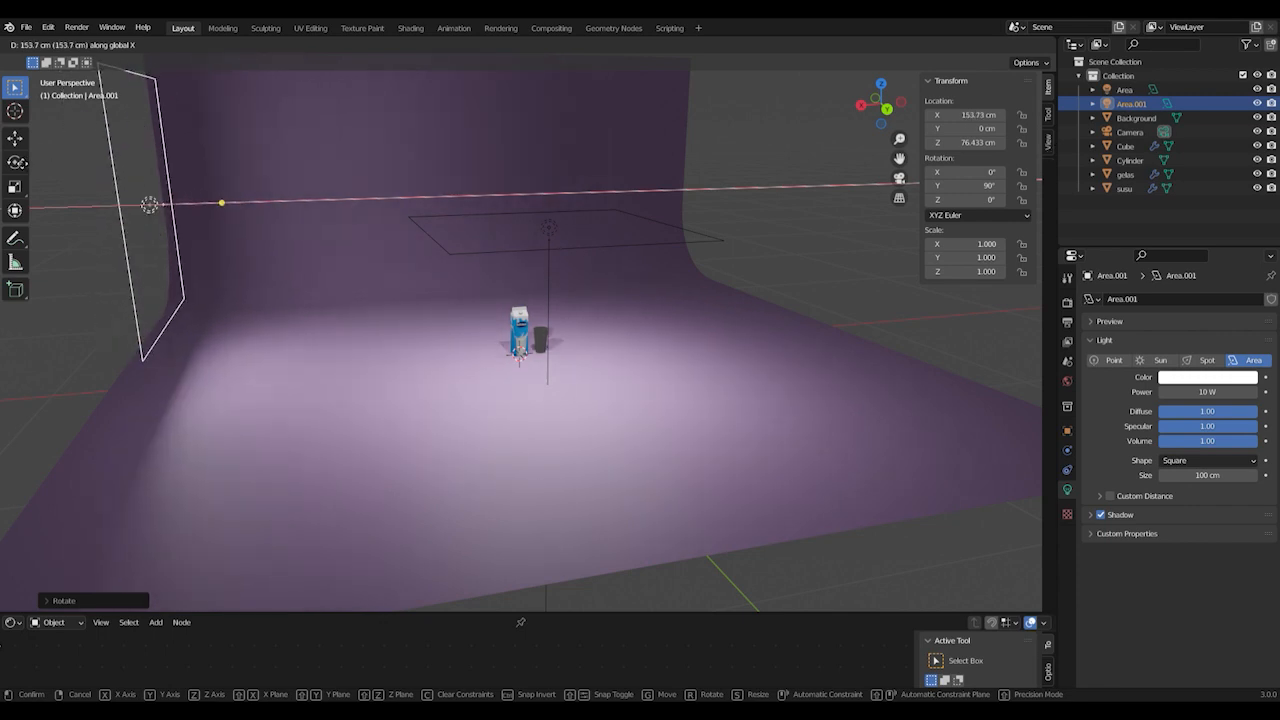
left_click(45, 166)
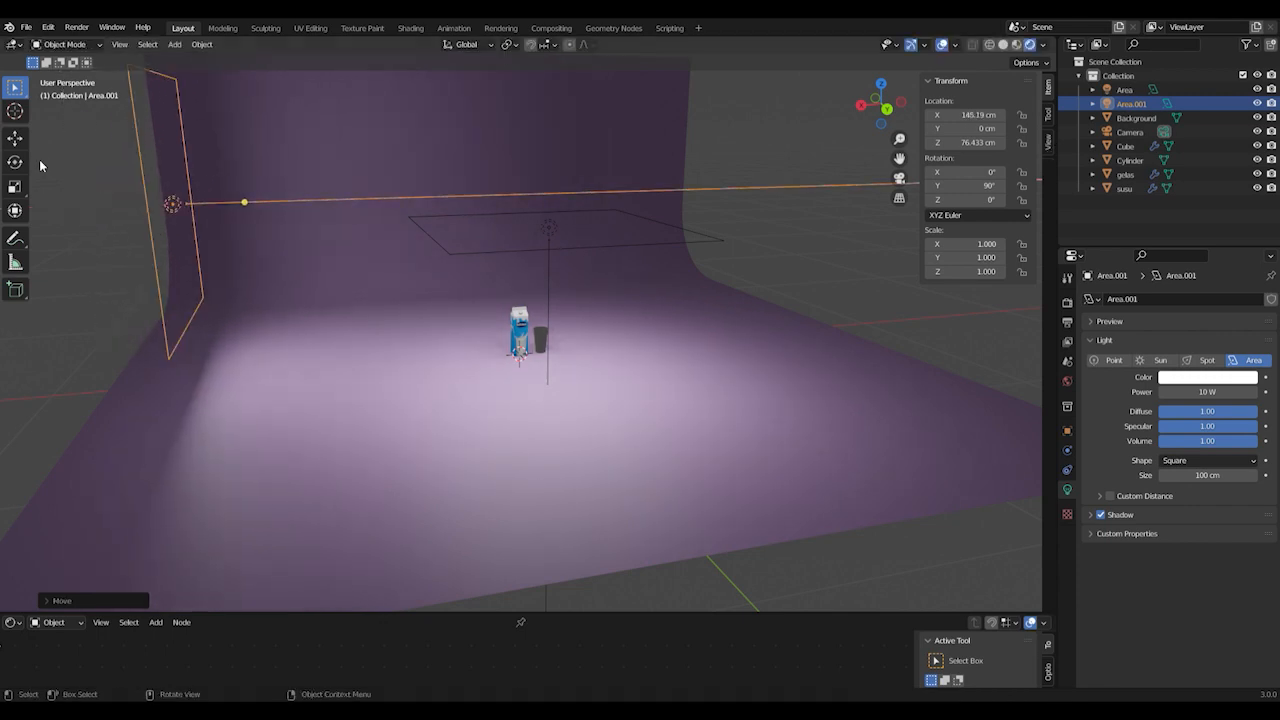
key("g")
key("z")
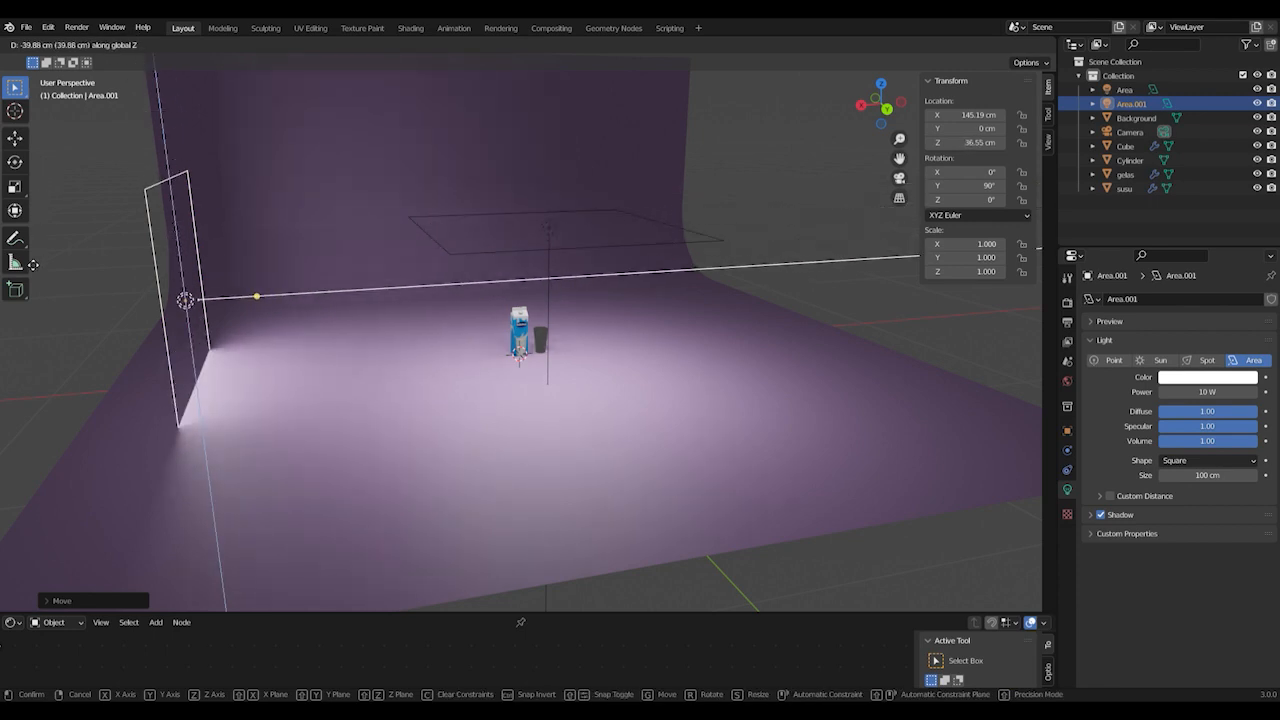
left_click(30, 195)
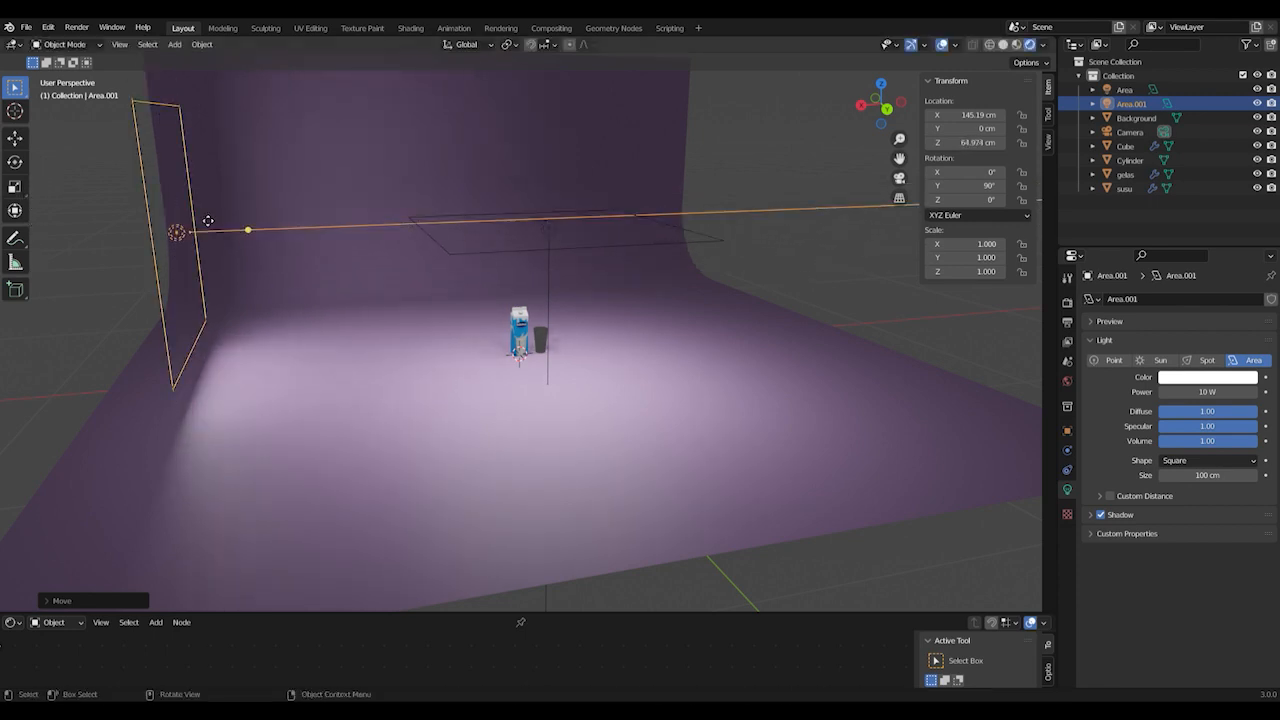
Select the glass together with the milk object inside it
middle_click_drag(469, 286, 427, 296)
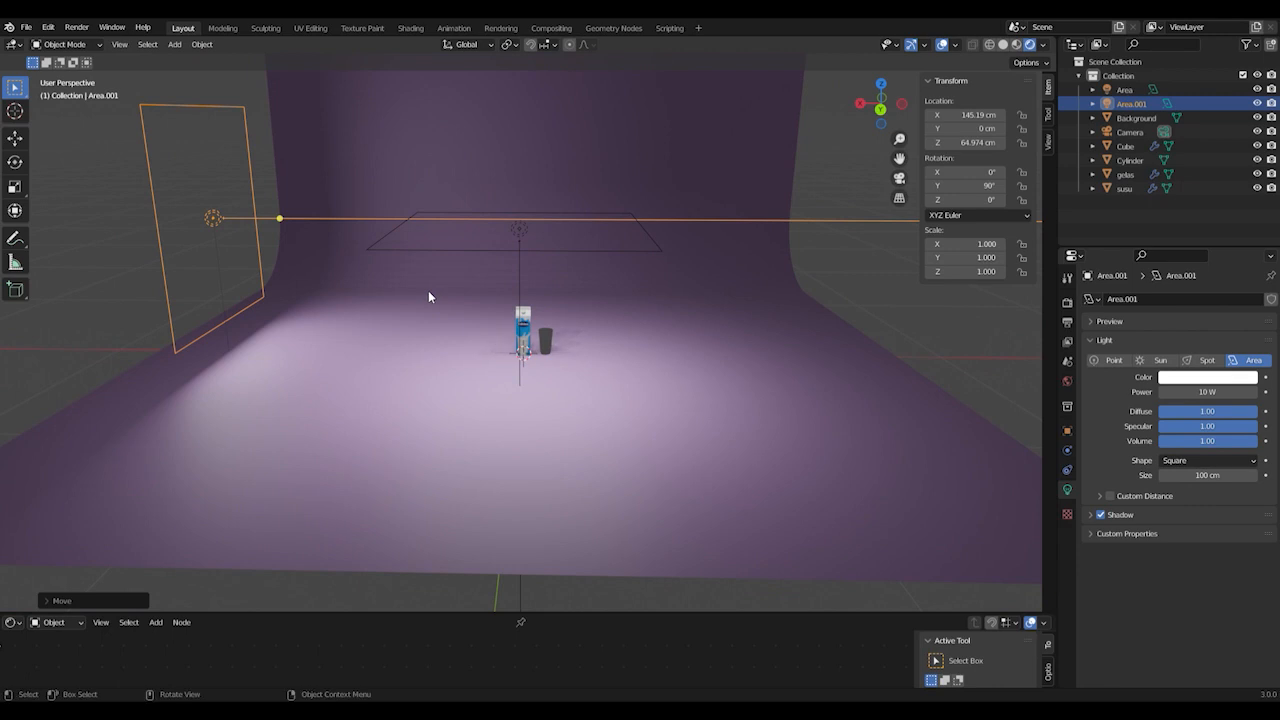
scroll(440, 312, "down", 3)
scroll(466, 337, "up", 8)
middle_click_drag(516, 339, 508, 333)
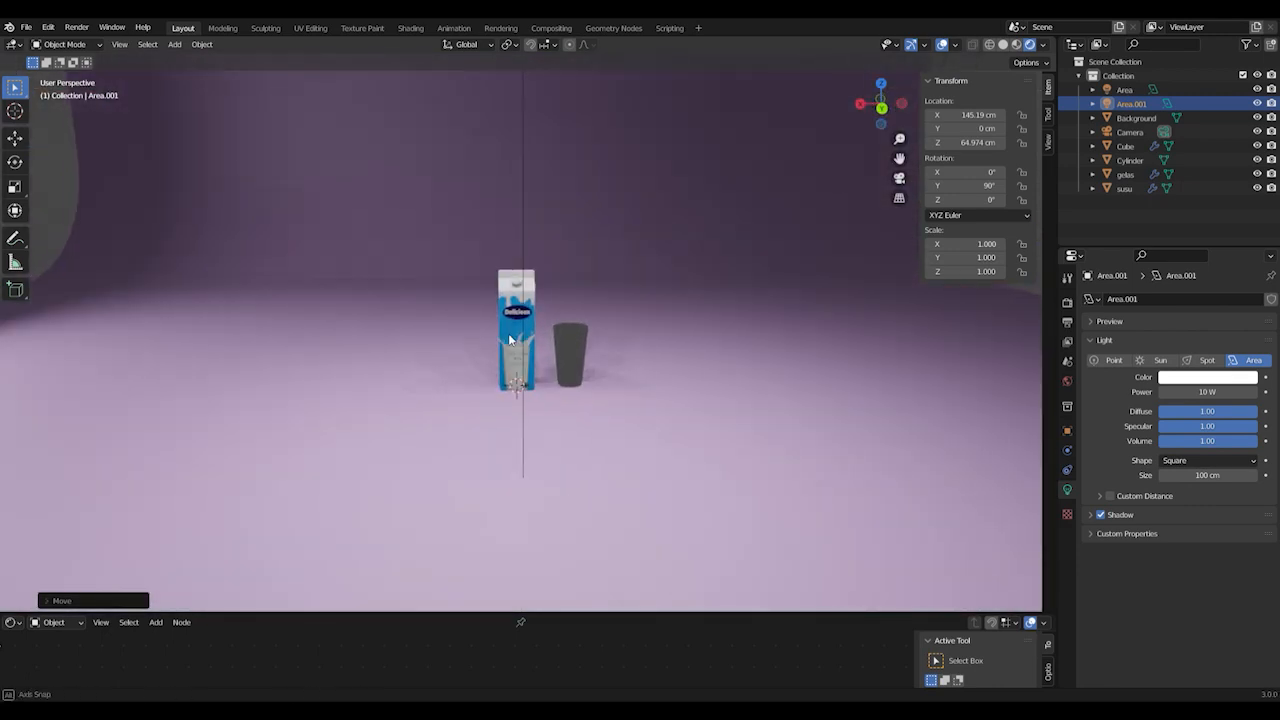
middle_click_drag(574, 372, 589, 365)
left_click(566, 354)
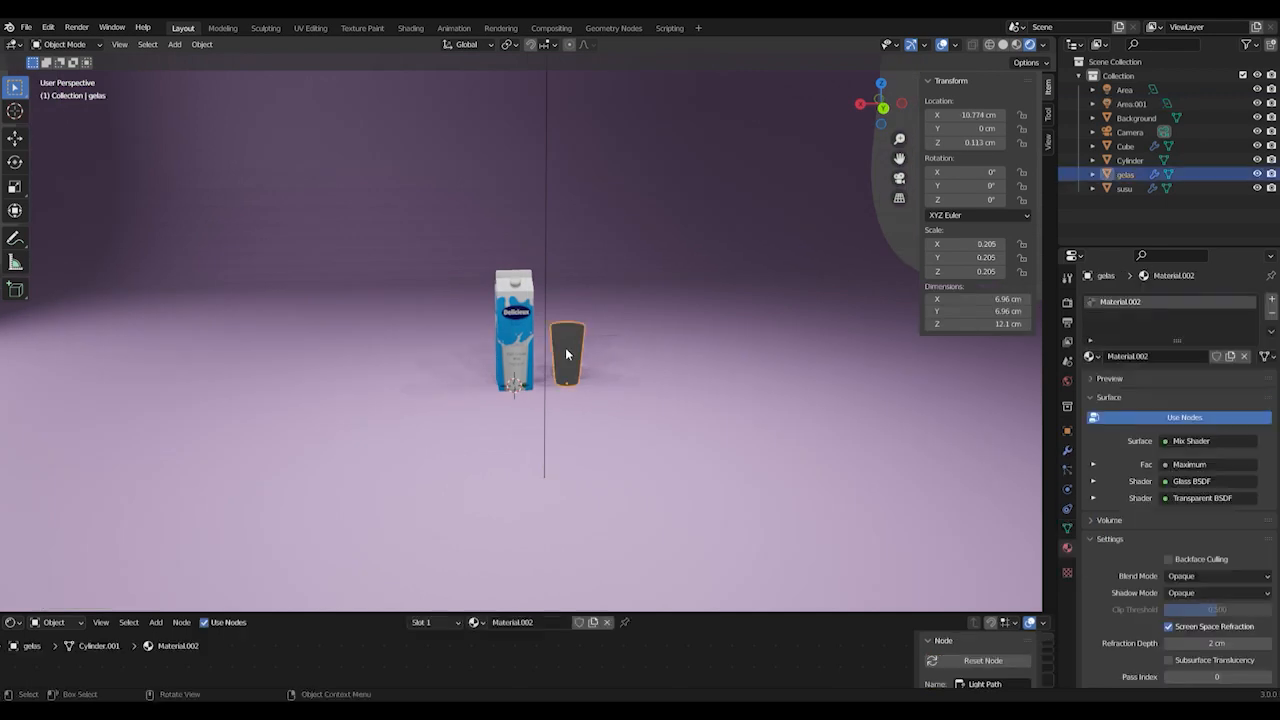
left_click(1129, 189, "shift")
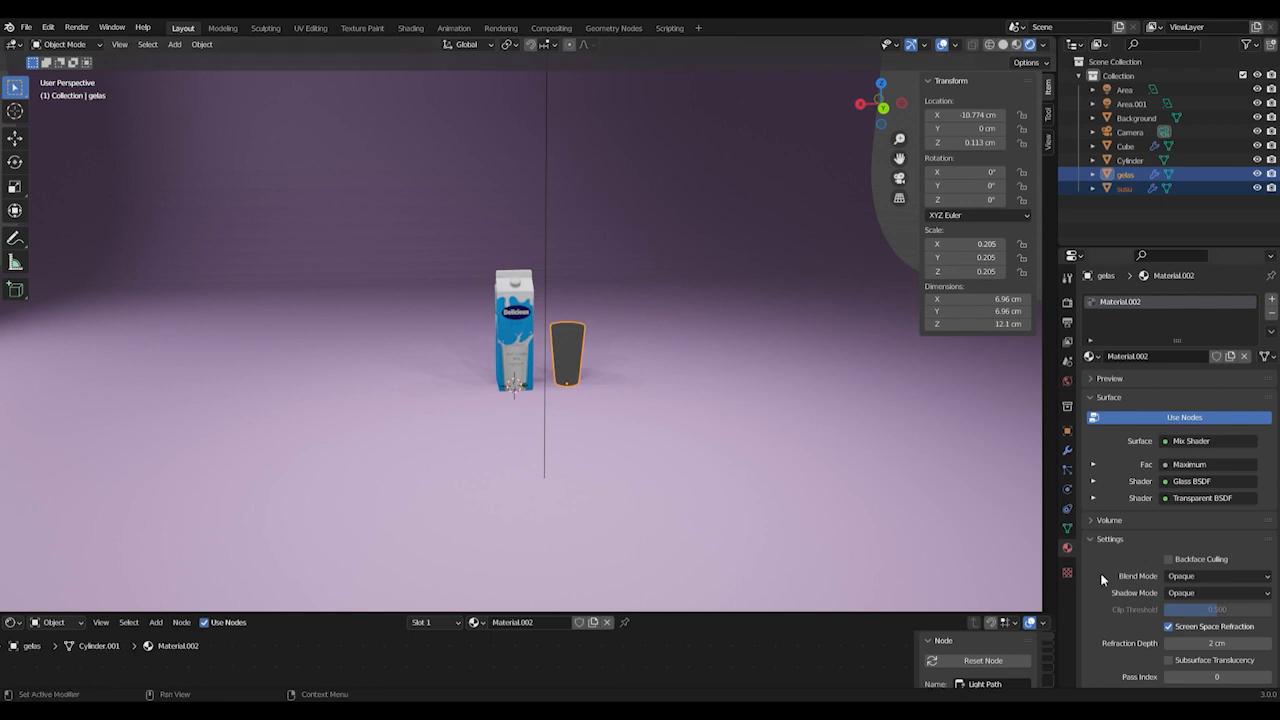
Set up an orthographic side view looking along the X axis at the carton and glass
key("KP_1")
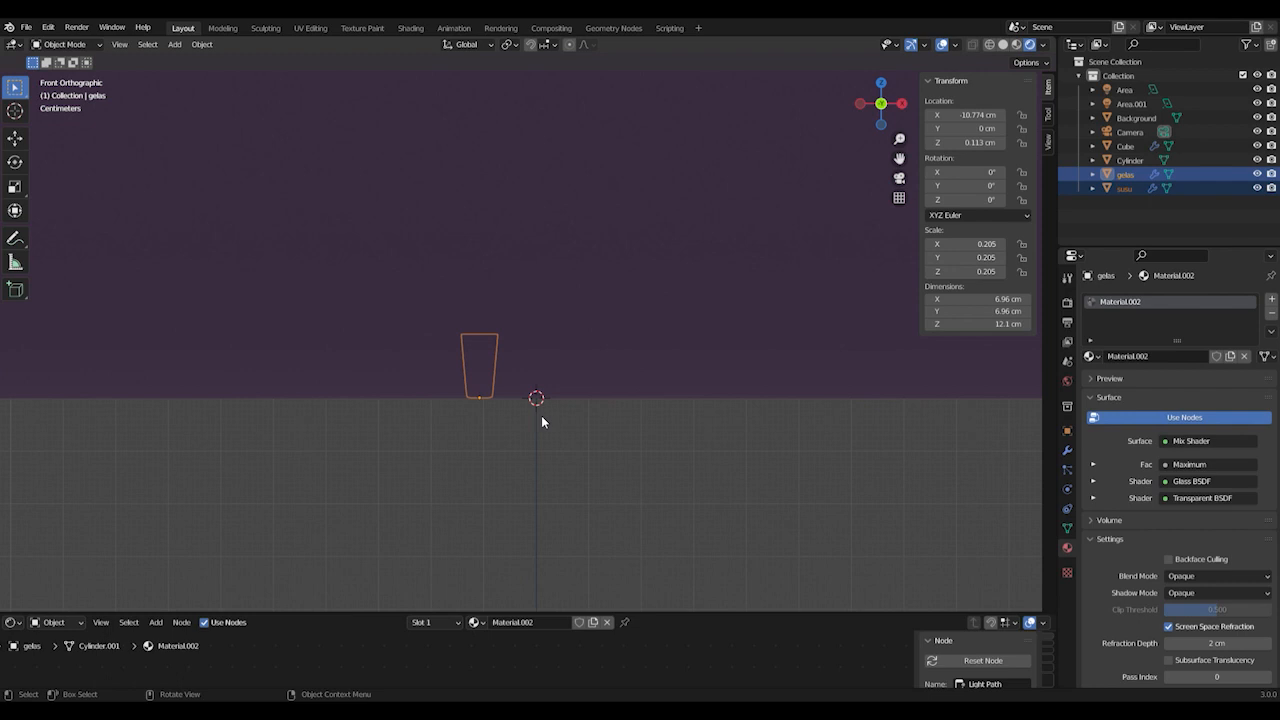
key("KP_3")
middle_click_drag(615, 385, 431, 397)
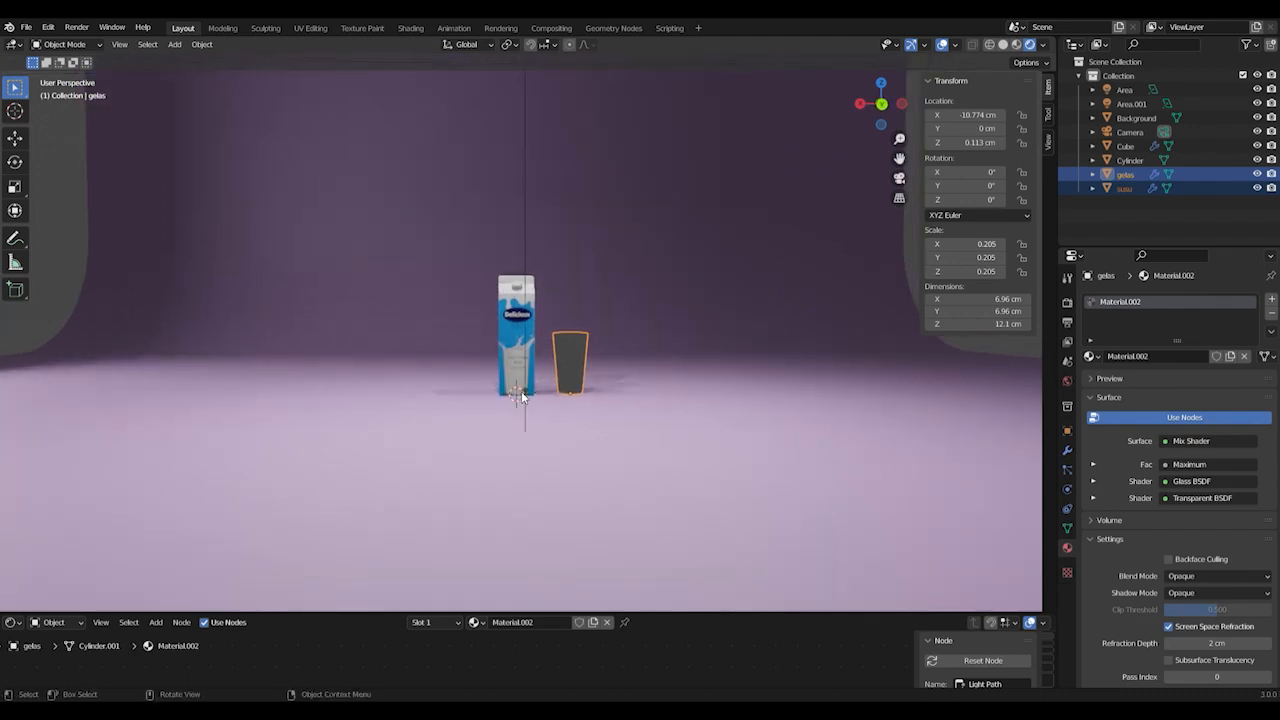
key("KP_2")
key("KP_2")
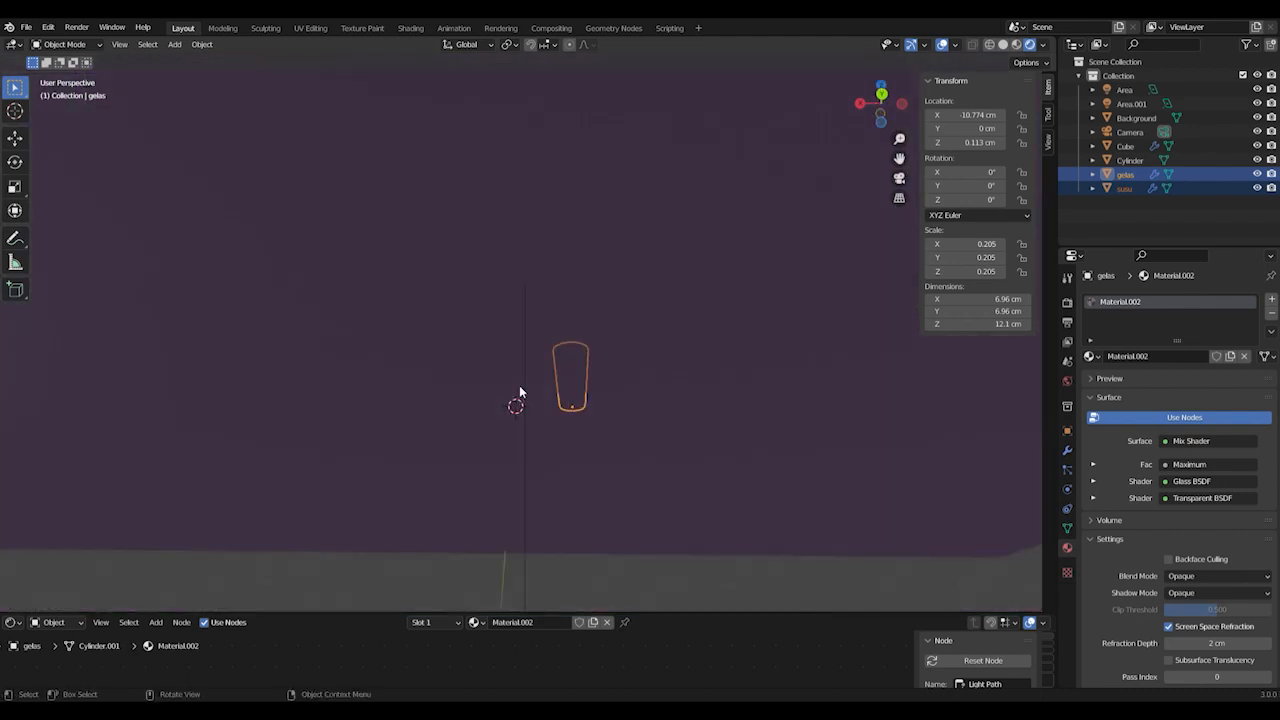
key("KP_3")
key("KP_6")
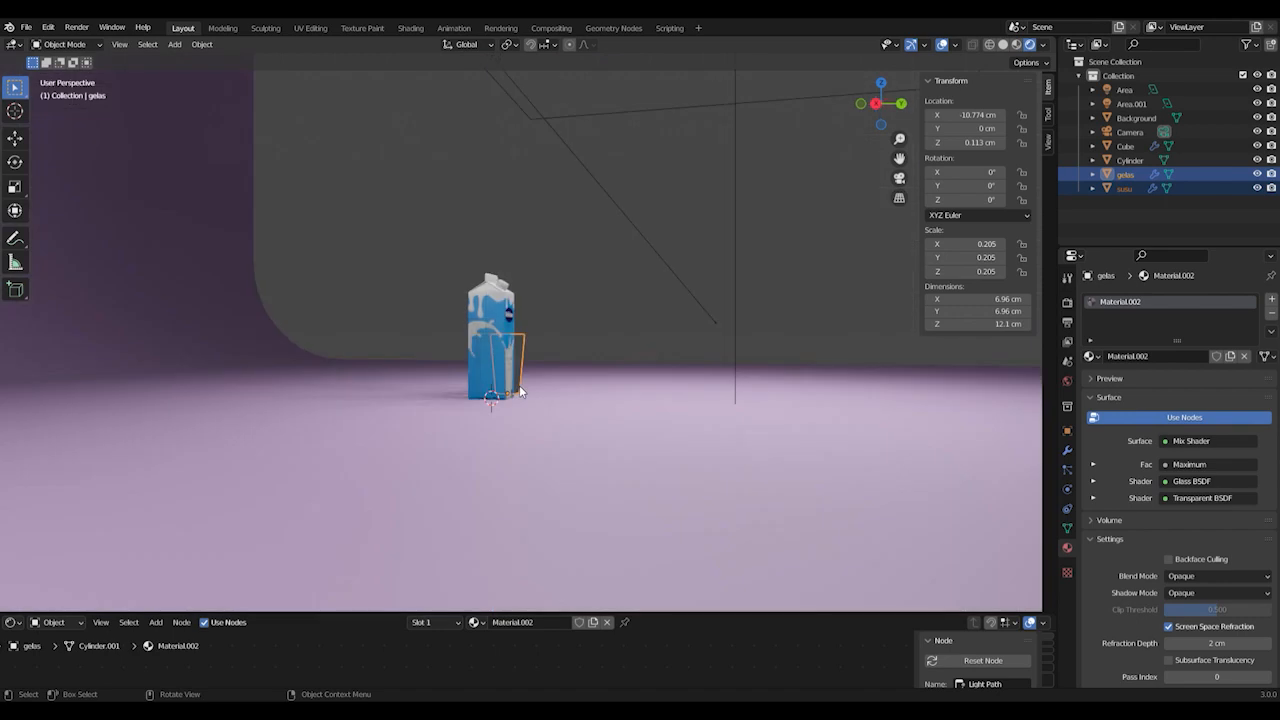
key("KP_5")
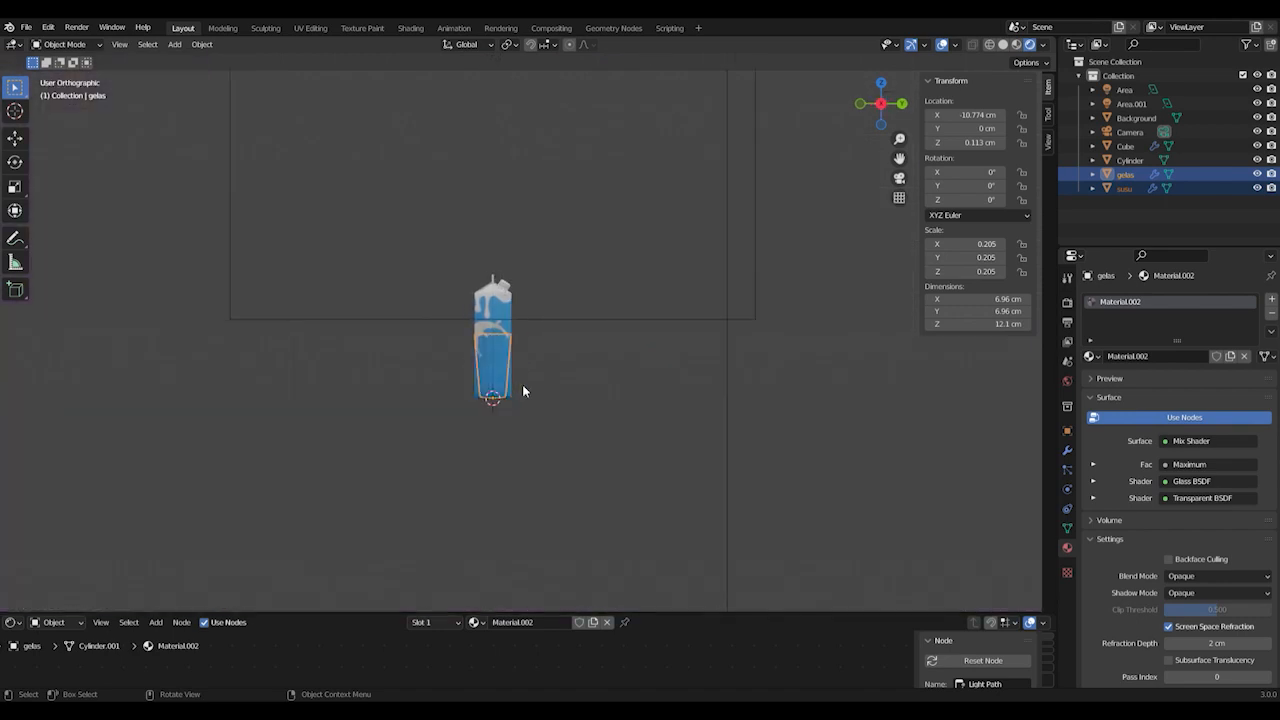
scroll(522, 386, "up", 3)
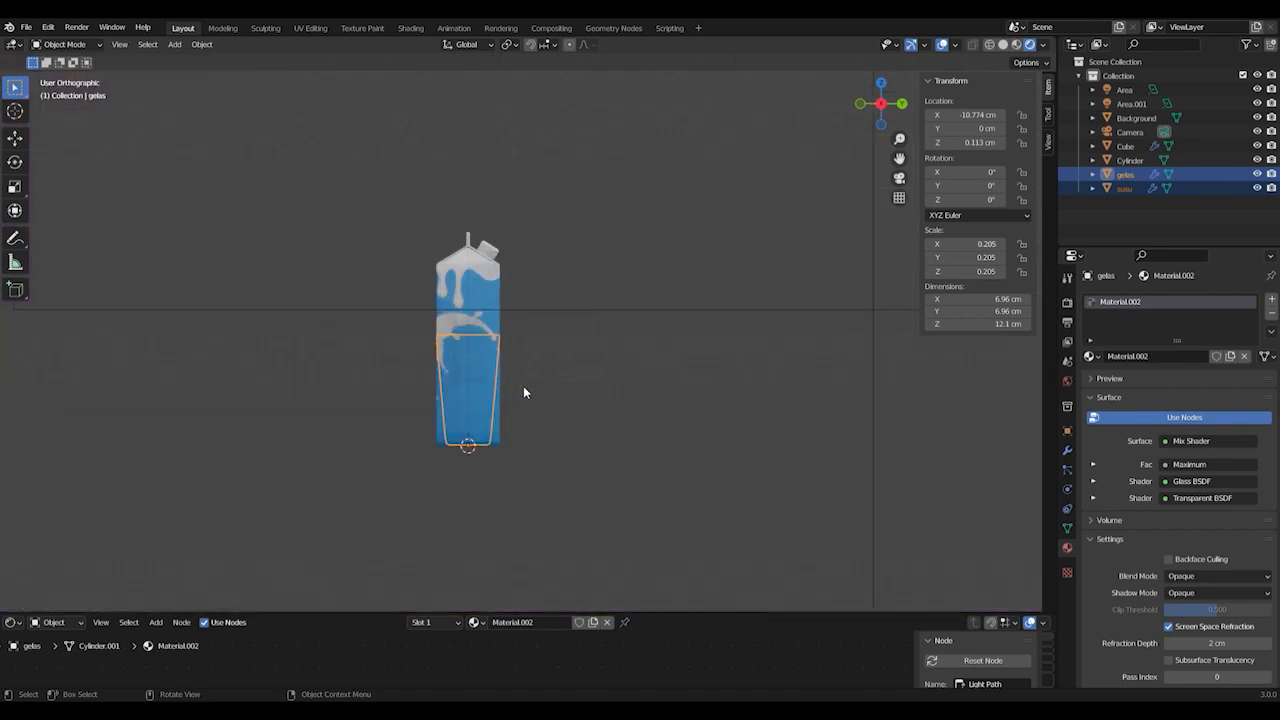
key("g")
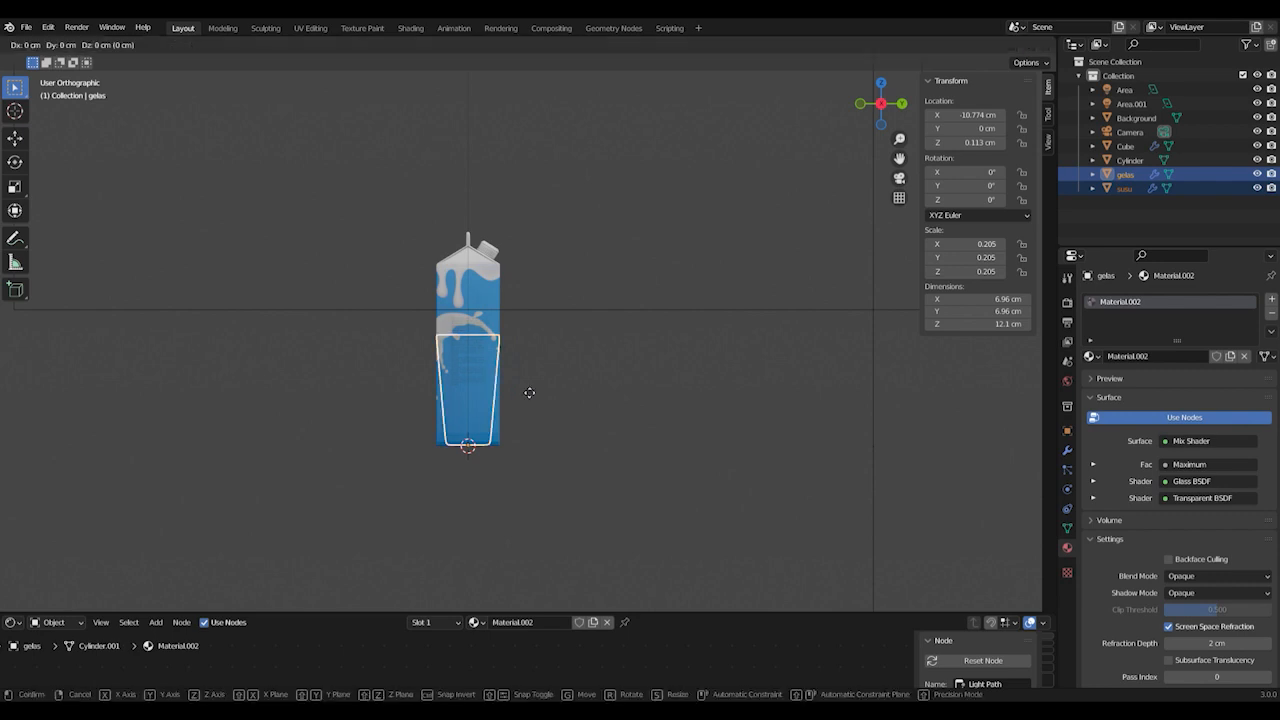
key("x")
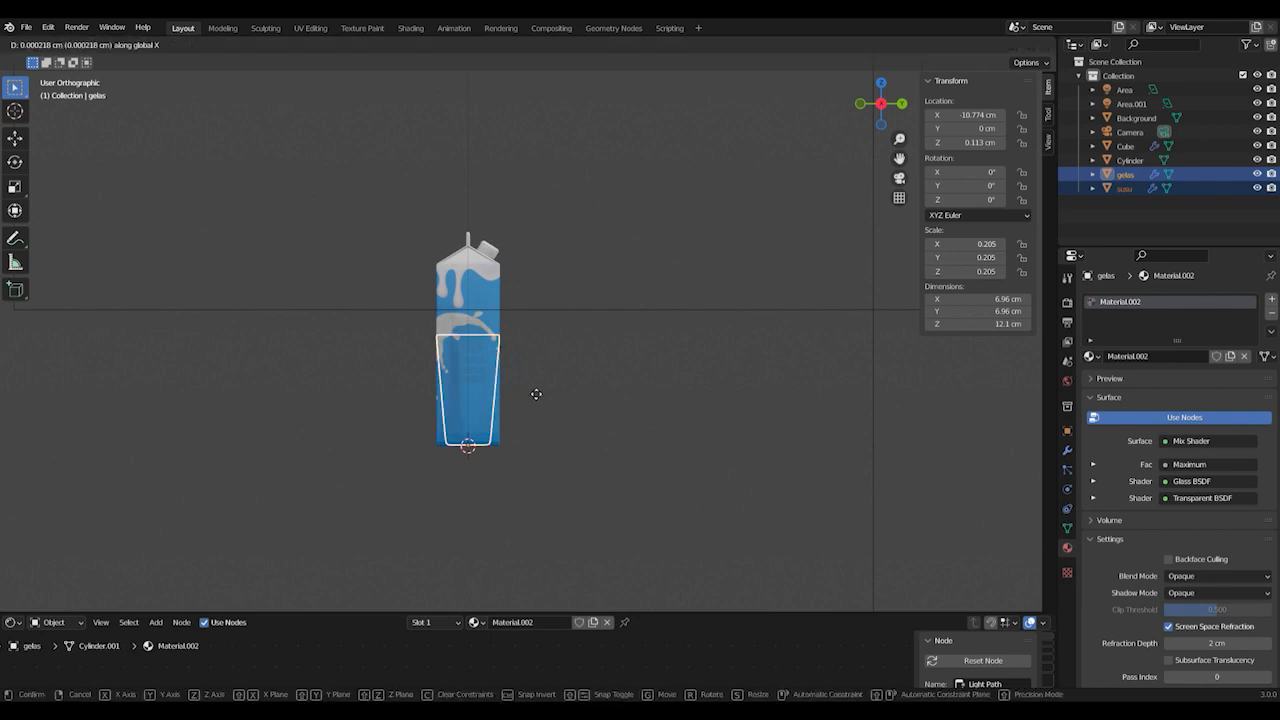
right_click(557, 392)
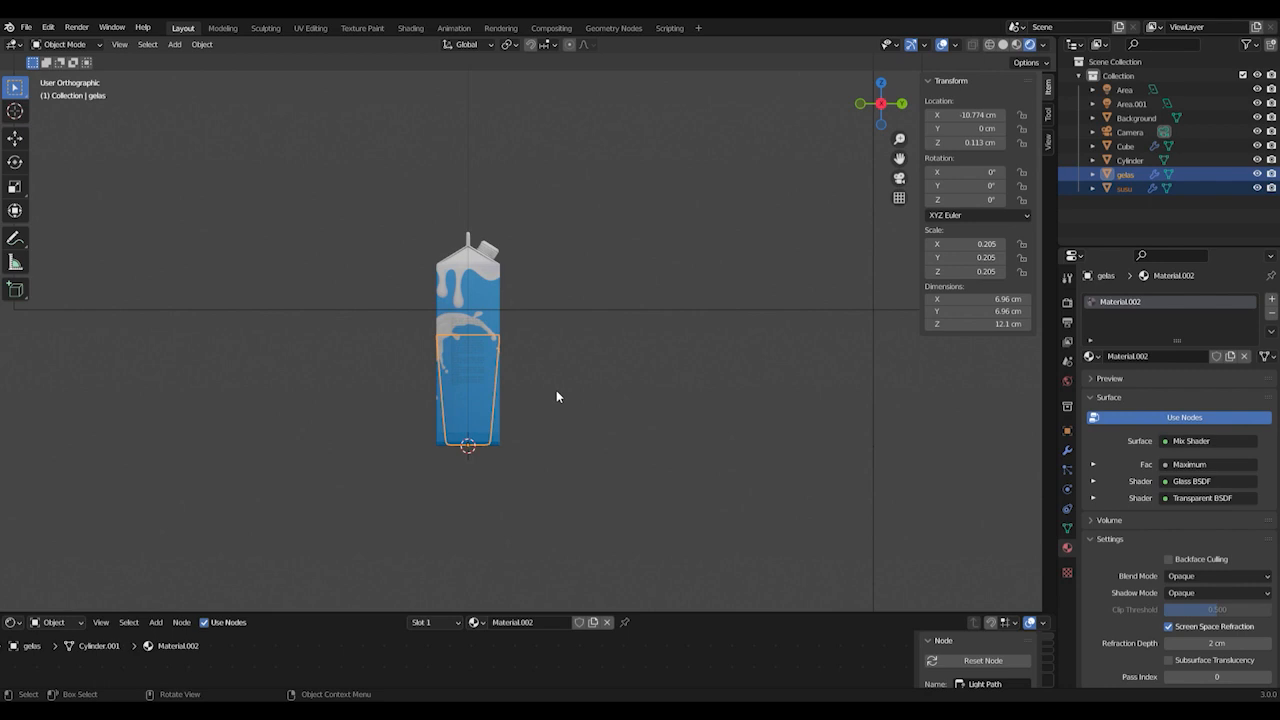
Move the glass and its milk along Y by about 7.7 cm, in front of the carton
scroll(557, 396, "down", 4)
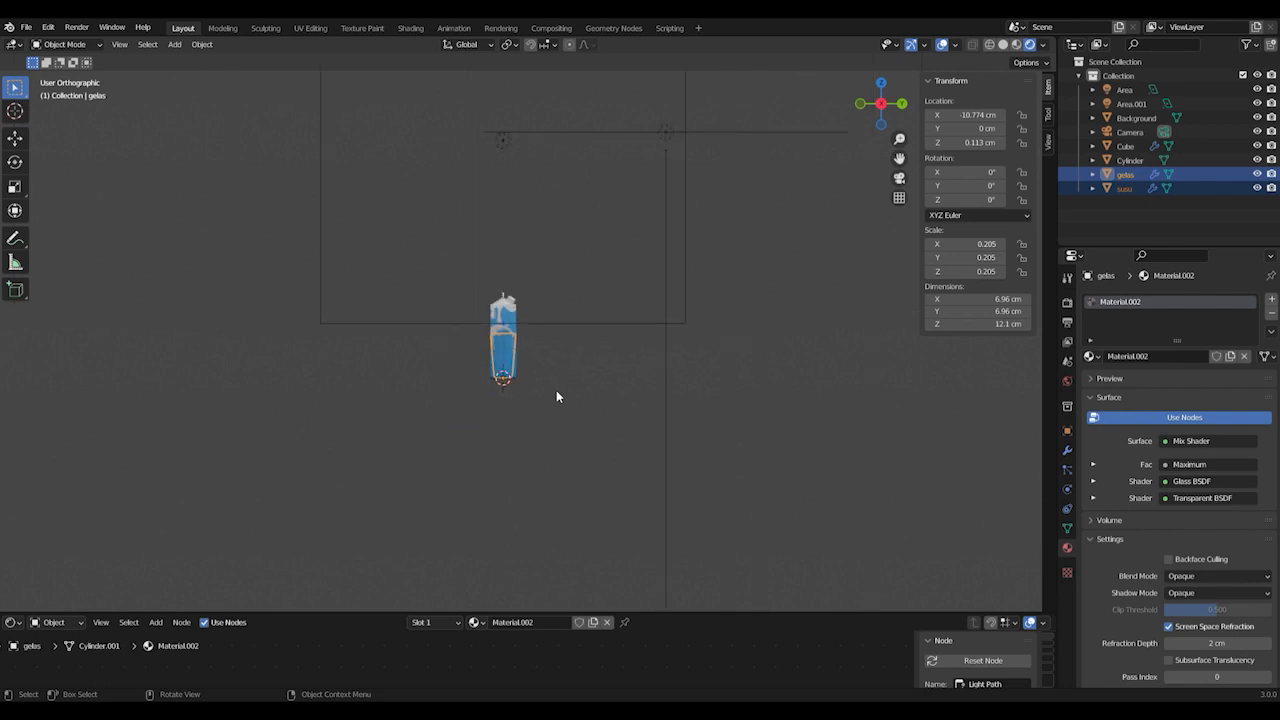
scroll(560, 397, "up", 2)
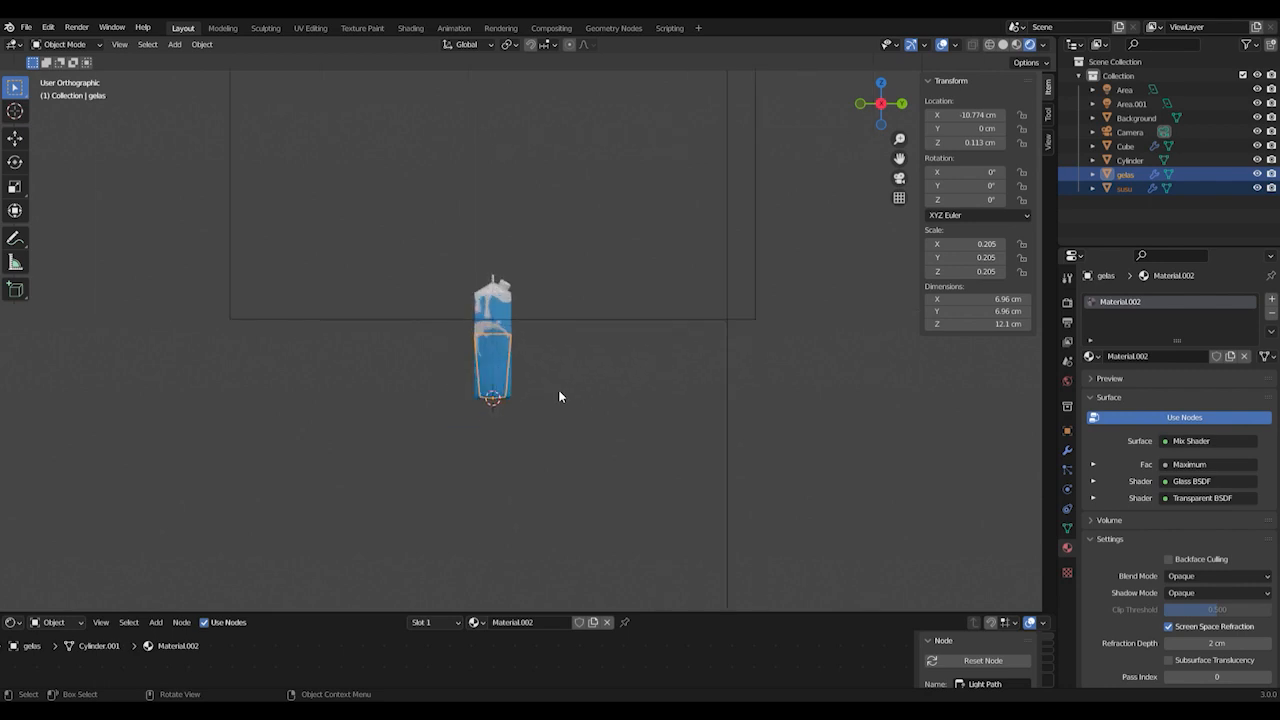
key("g")
key("y")
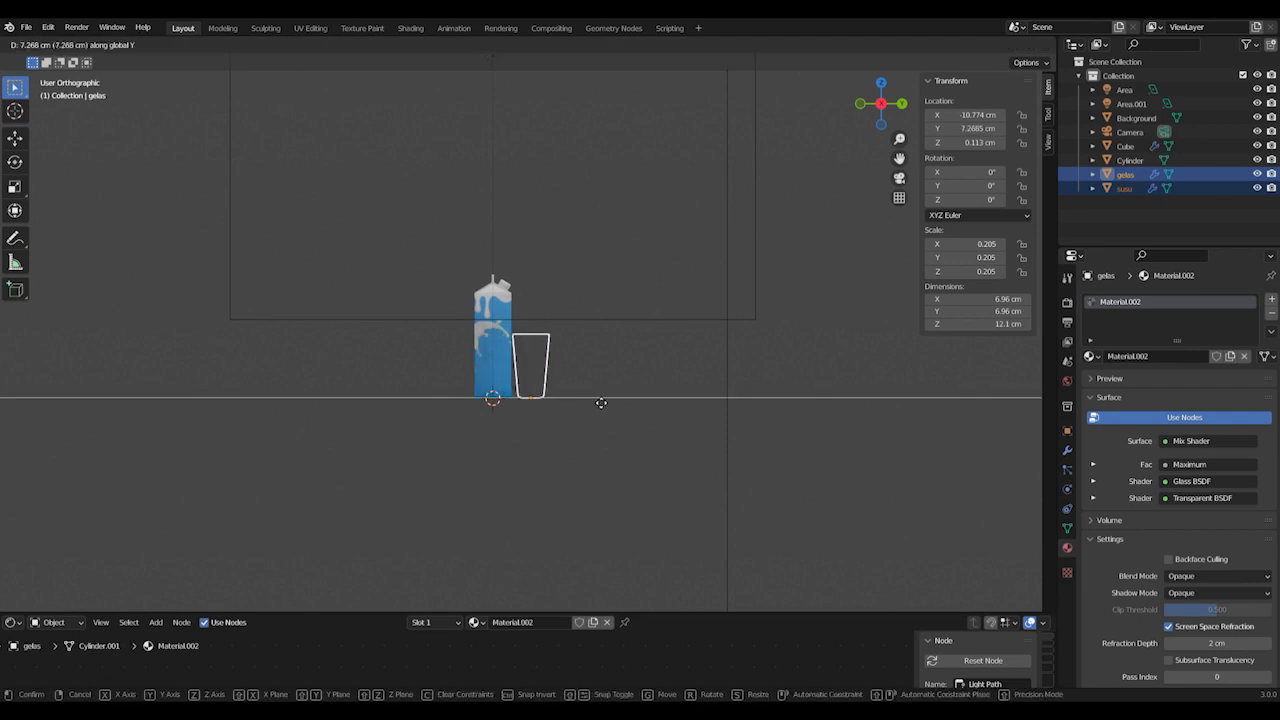
left_click(603, 402)
Move the glass and its milk along X, slightly closer to the carton
middle_click_drag(614, 432, 487, 450)
mouse_move(597, 405)
middle_mouse_down()
mouse_move(574, 414)
mouse_move(576, 402)
middle_mouse_up()
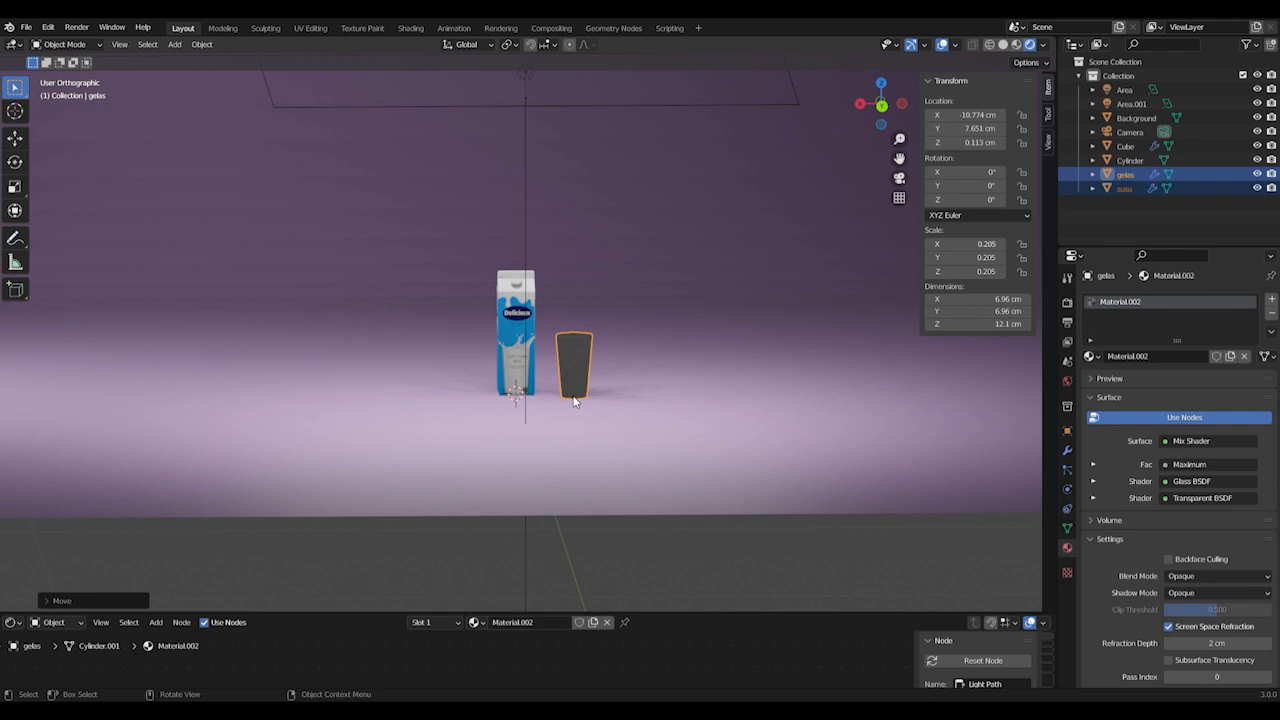
key("g")
key("x")
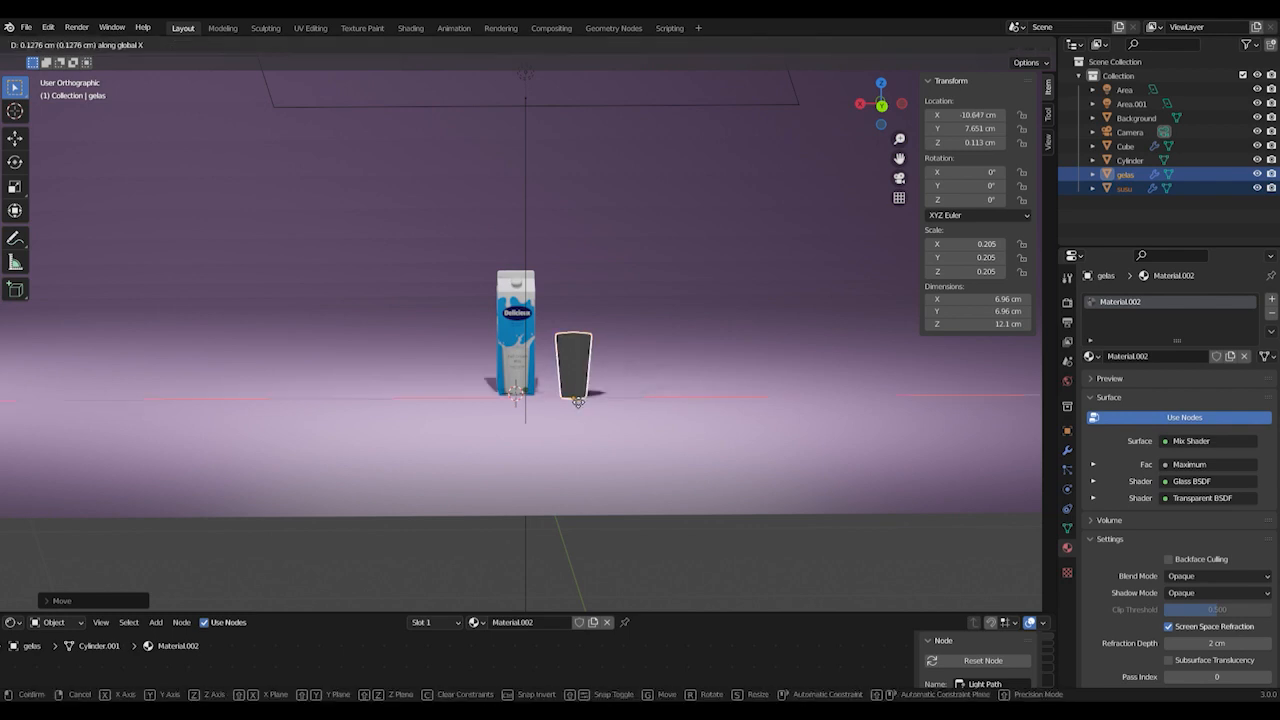
left_click(575, 400)
middle_click_drag(575, 400, 605, 397)
scroll(605, 399, "up", 2)
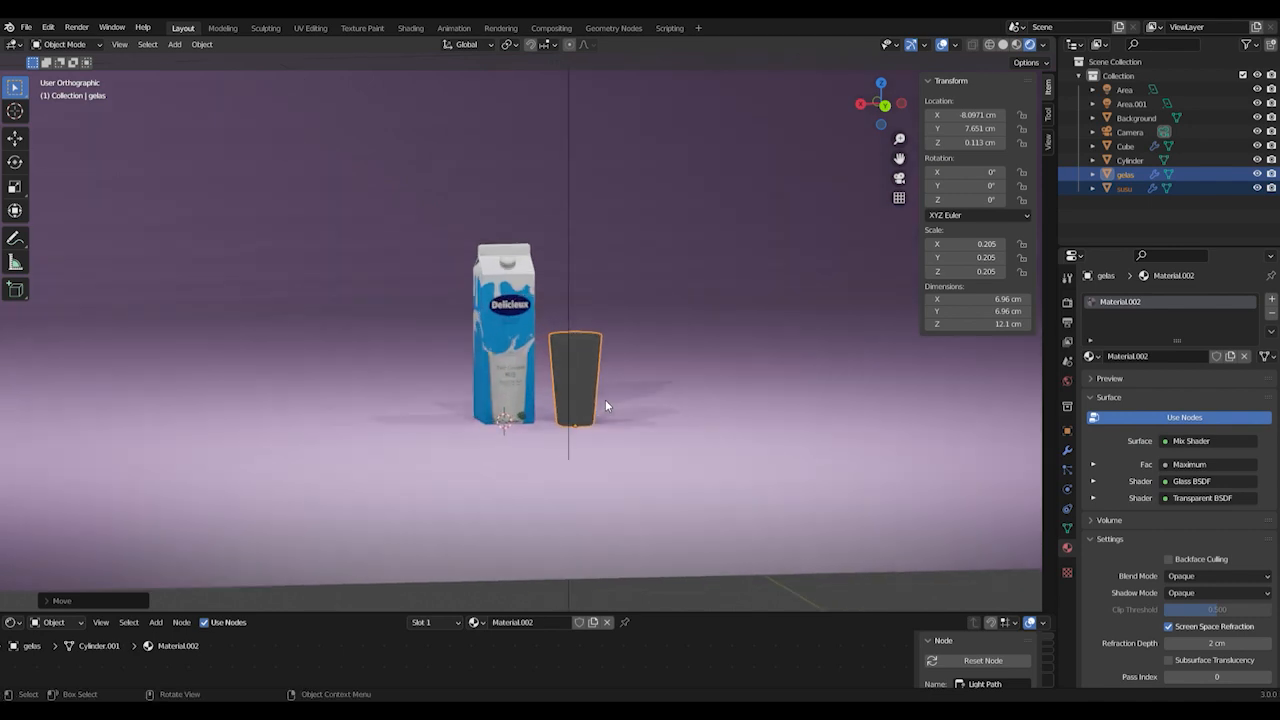
scroll(641, 382, "up", 3)
mouse_move(641, 382)
middle_mouse_down()
mouse_move(647, 401)
mouse_move(642, 380)
middle_mouse_up()
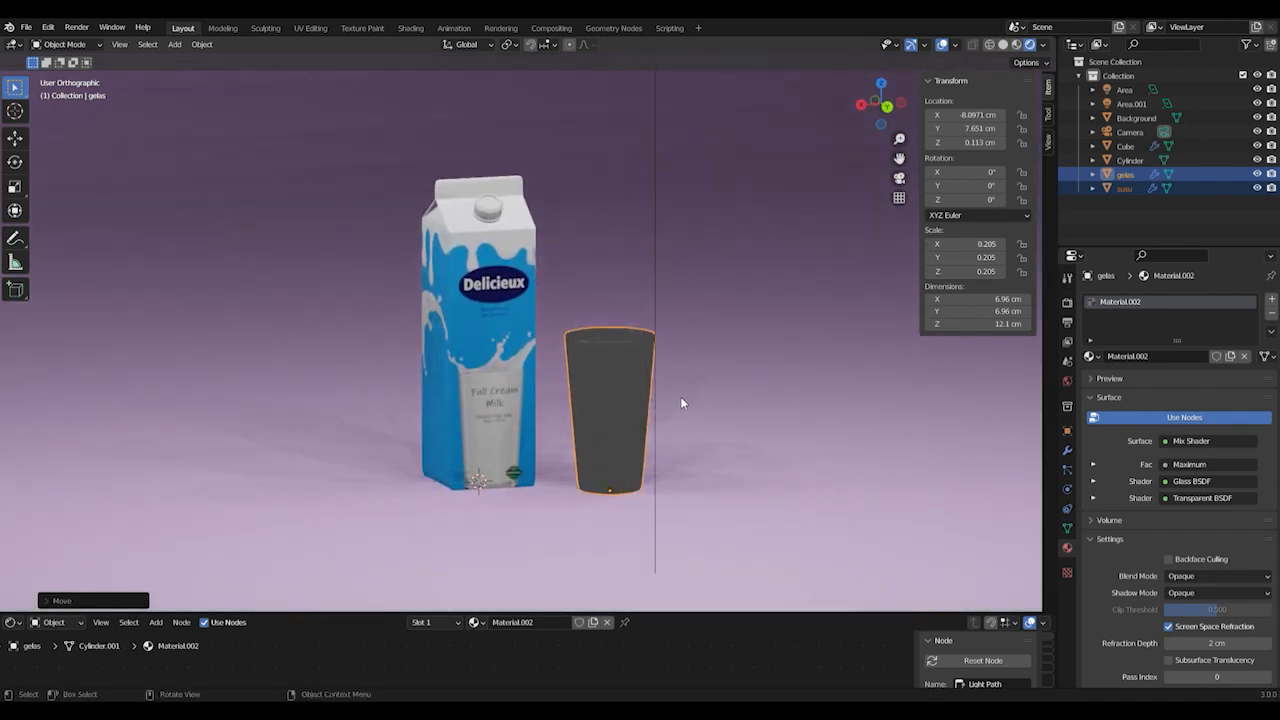
Add a point light and raise it along Z to about 105 cm
scroll(680, 397, "down", 6)
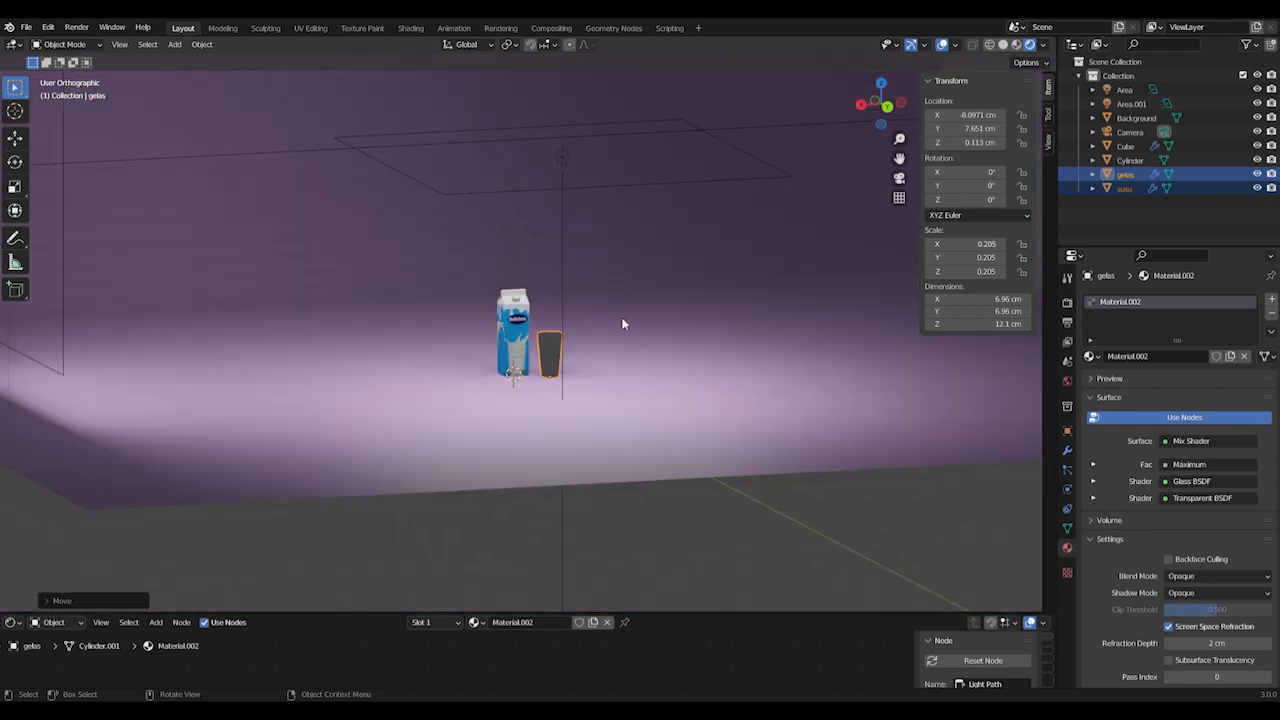
scroll(619, 313, "down", 3)
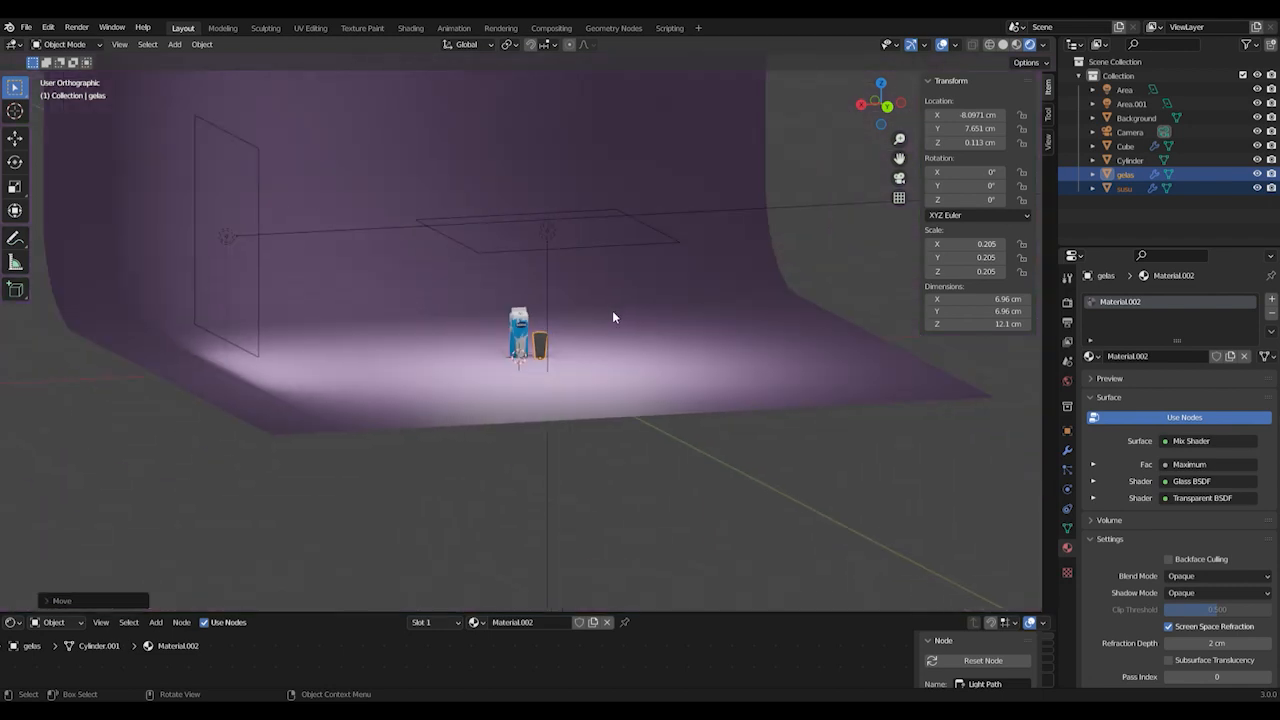
left_click(177, 48)
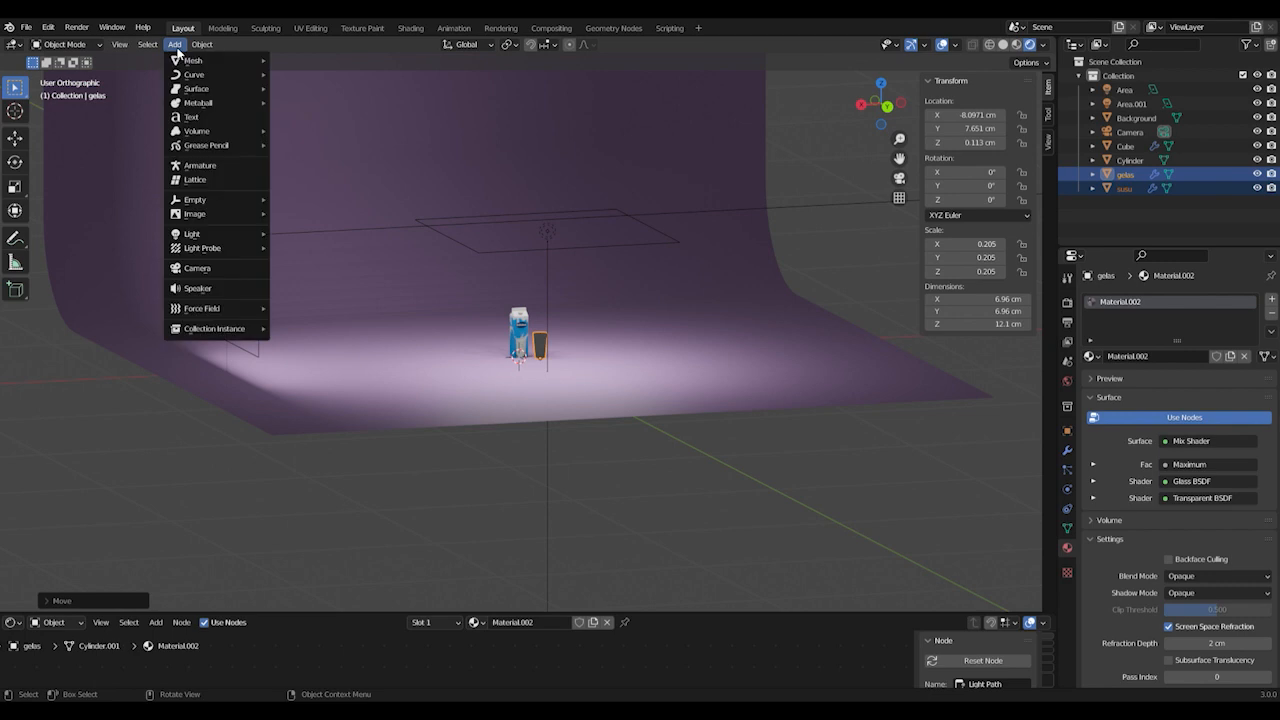
mouse_move(227, 236)
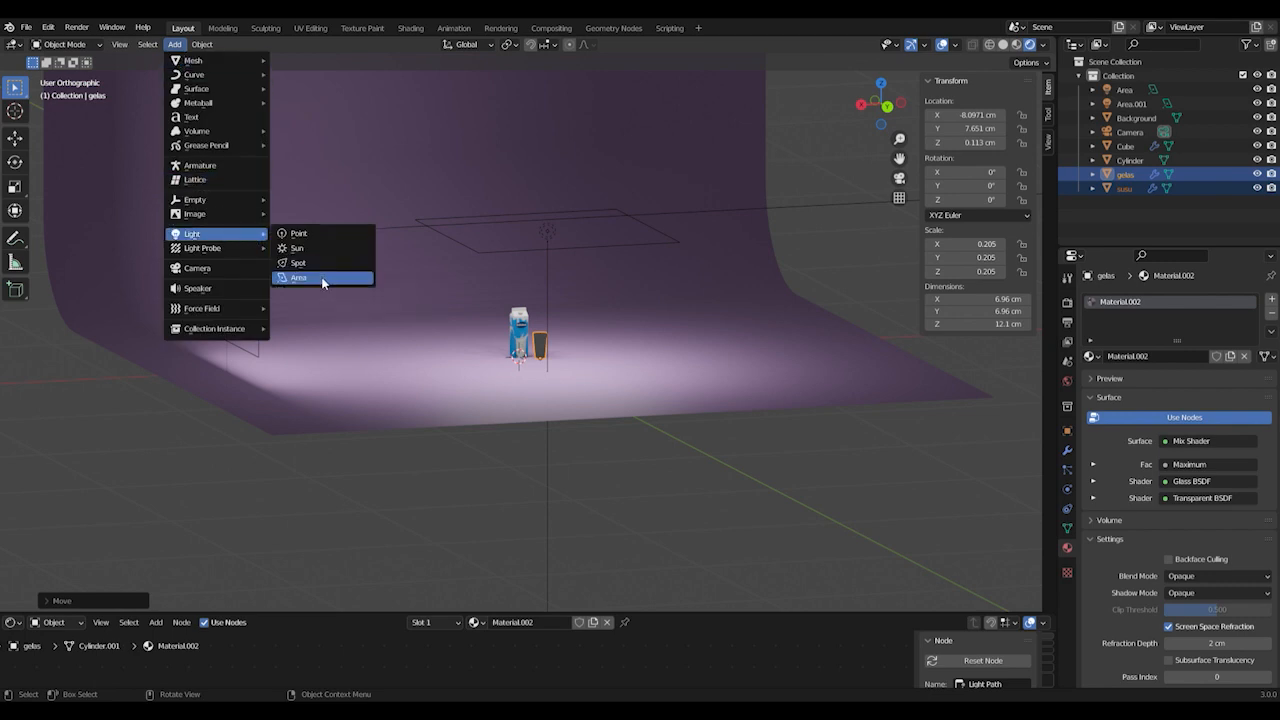
left_click(332, 235)
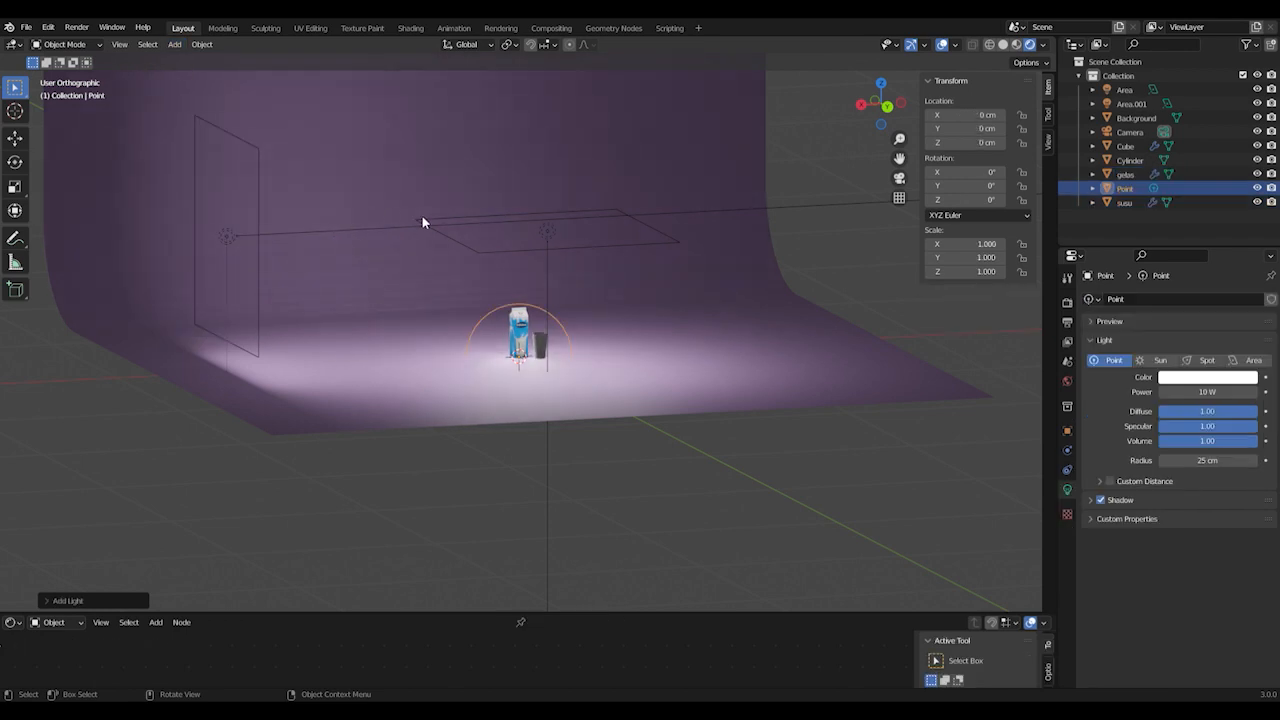
key("g")
key("z")
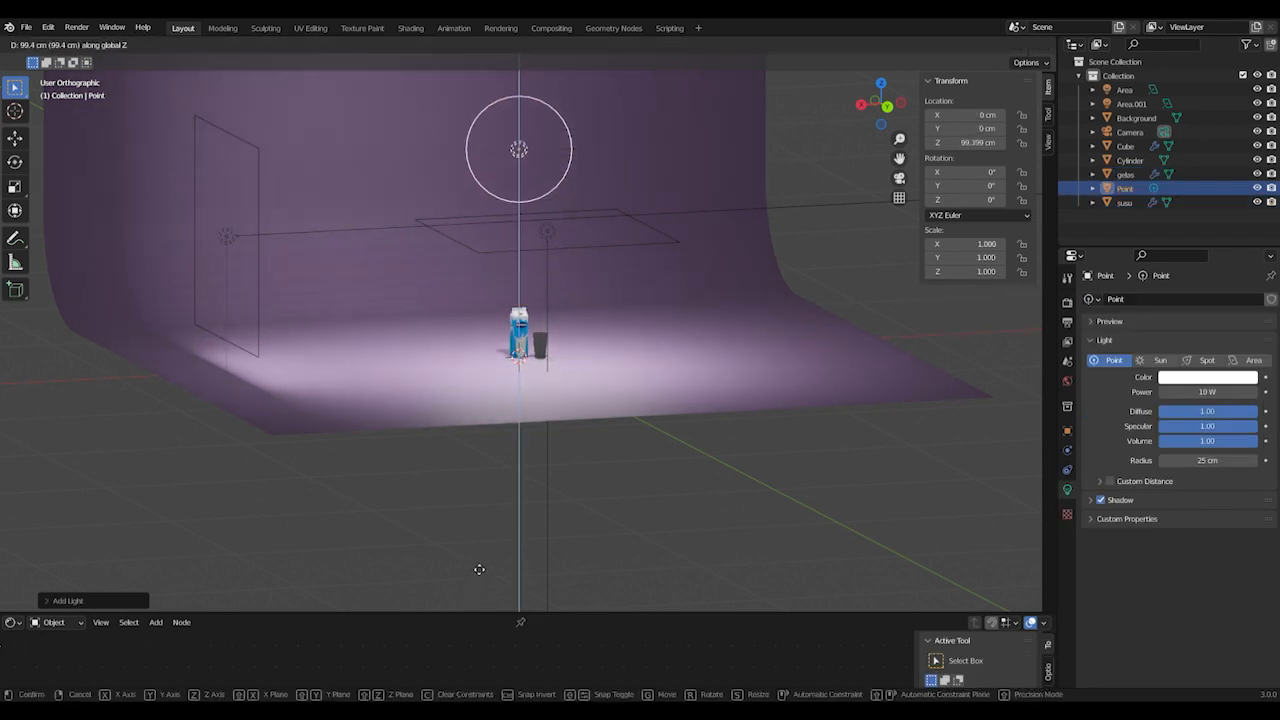
left_click(480, 561)
Move the point light along Y to about -112.4 cm, behind the carton and glass
middle_click_drag(621, 390, 746, 412)
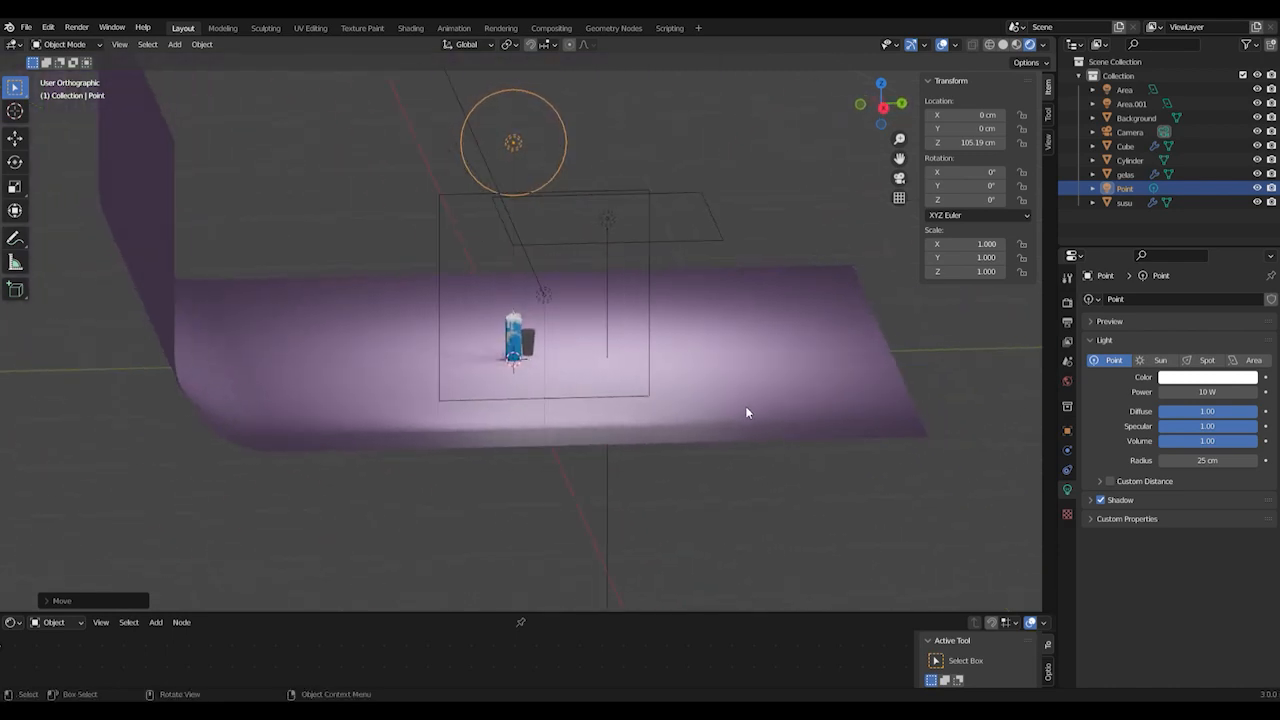
key("g")
key("y")
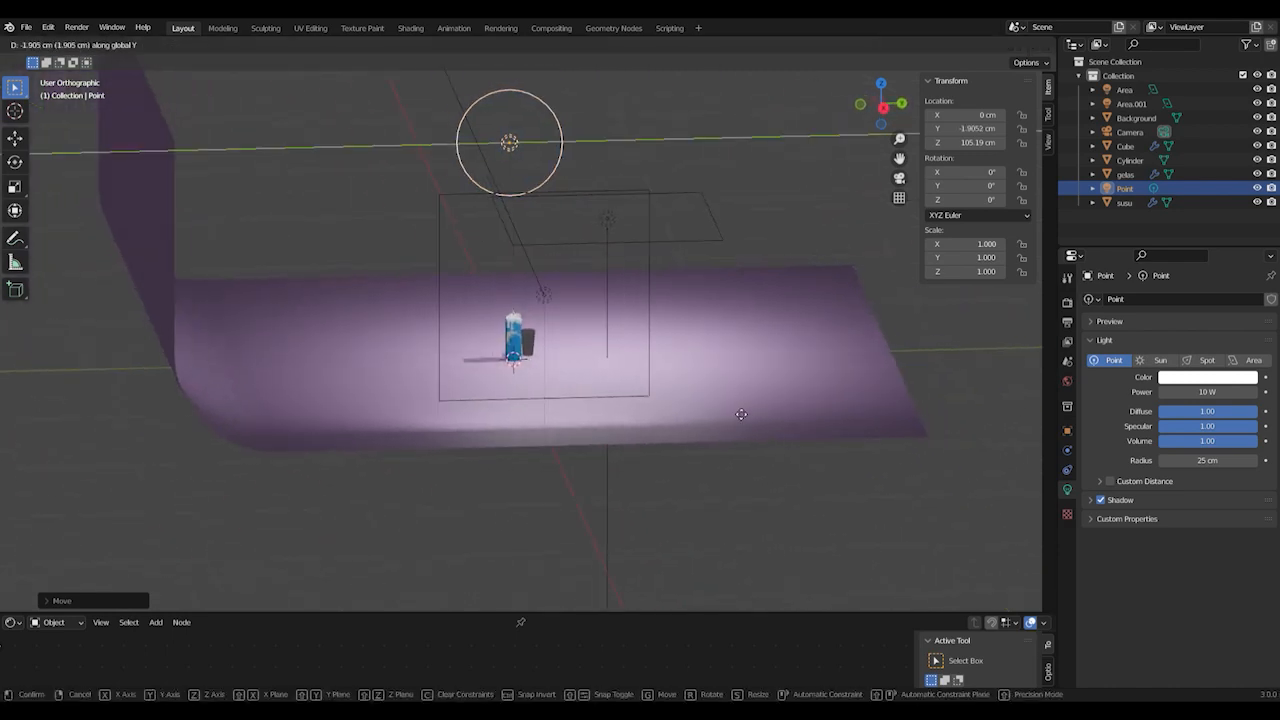
left_click(505, 397)
Lower the point light along Z to a height of about 90.4 cm
middle_click_drag(666, 423, 509, 416)
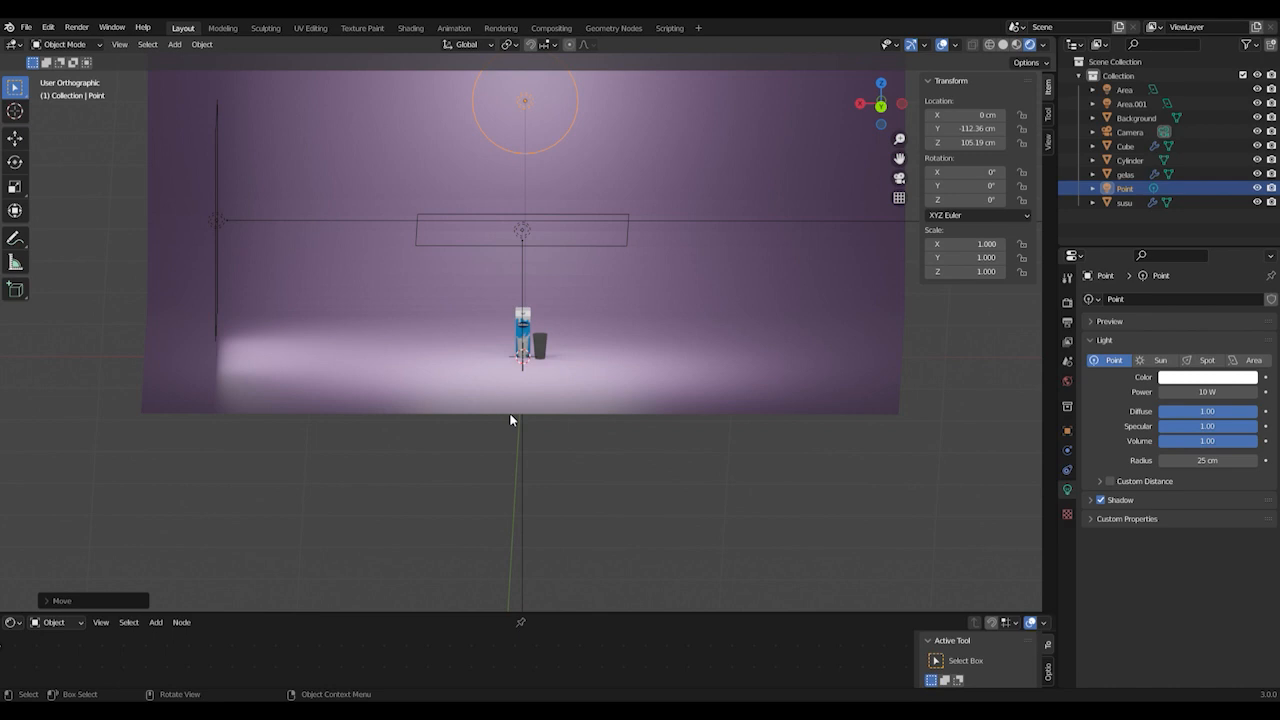
key("g")
key("z")
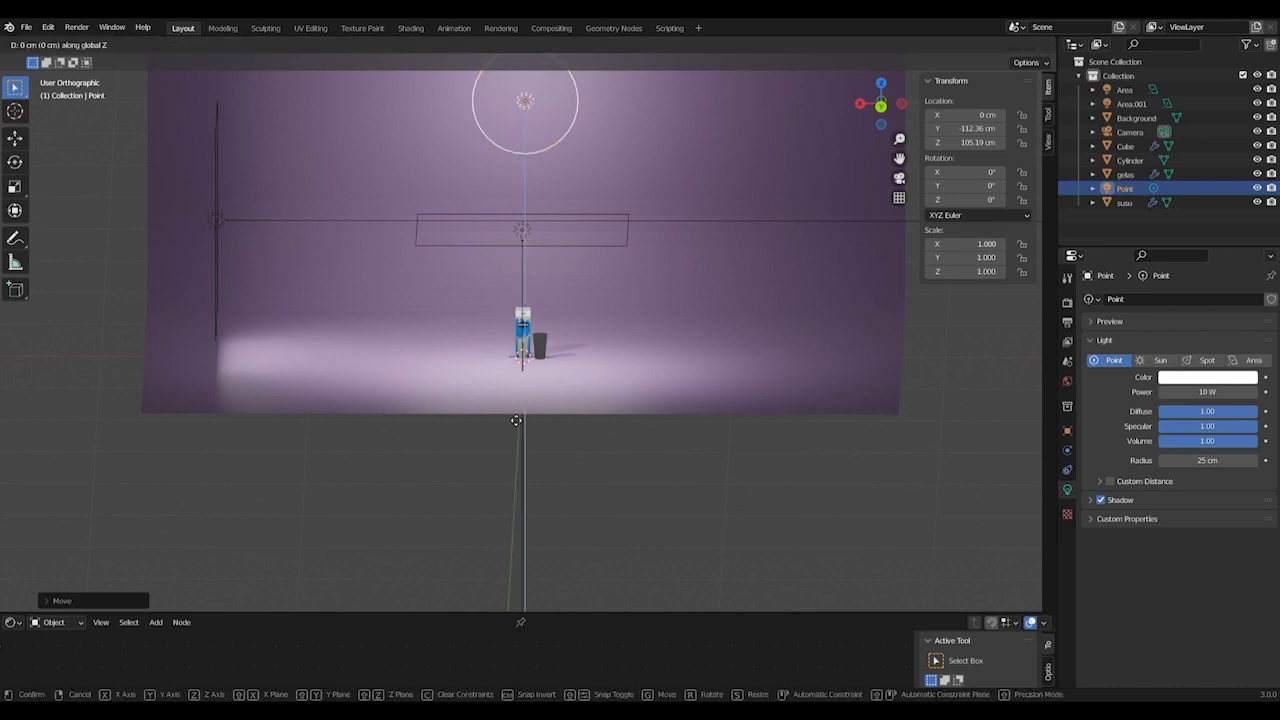
left_click(506, 448)
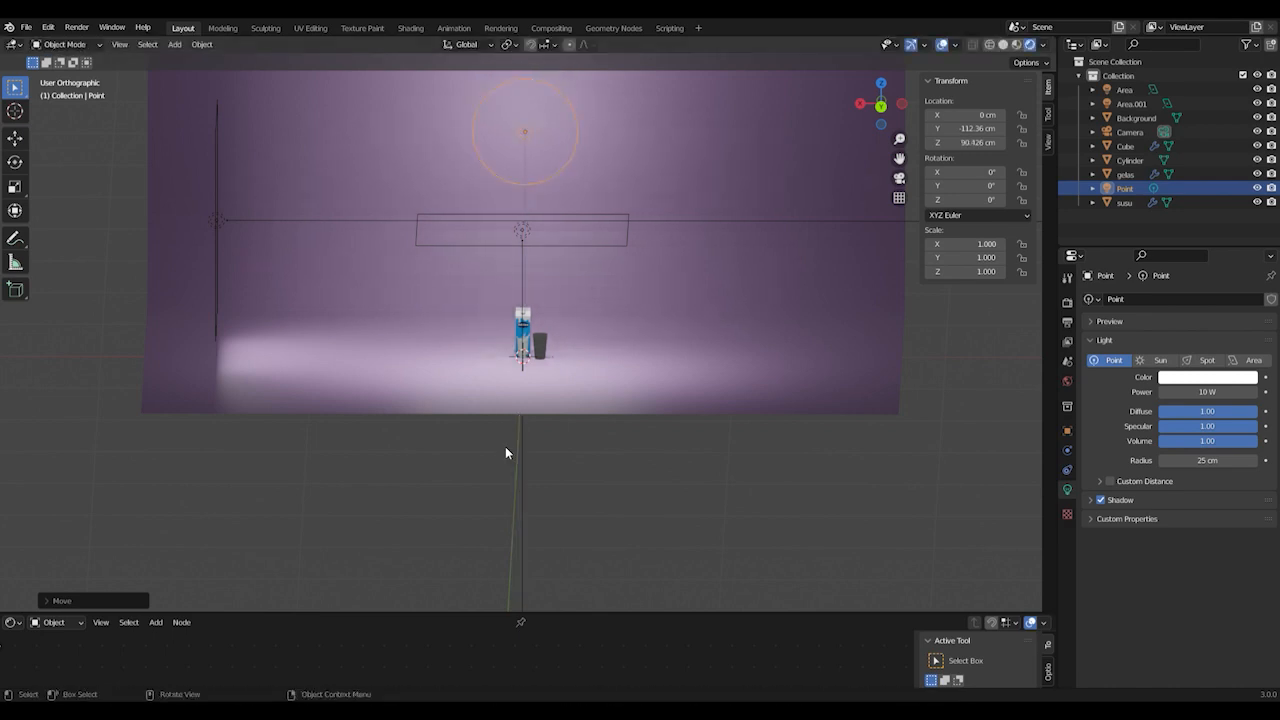
scroll(572, 358, "up", 6)
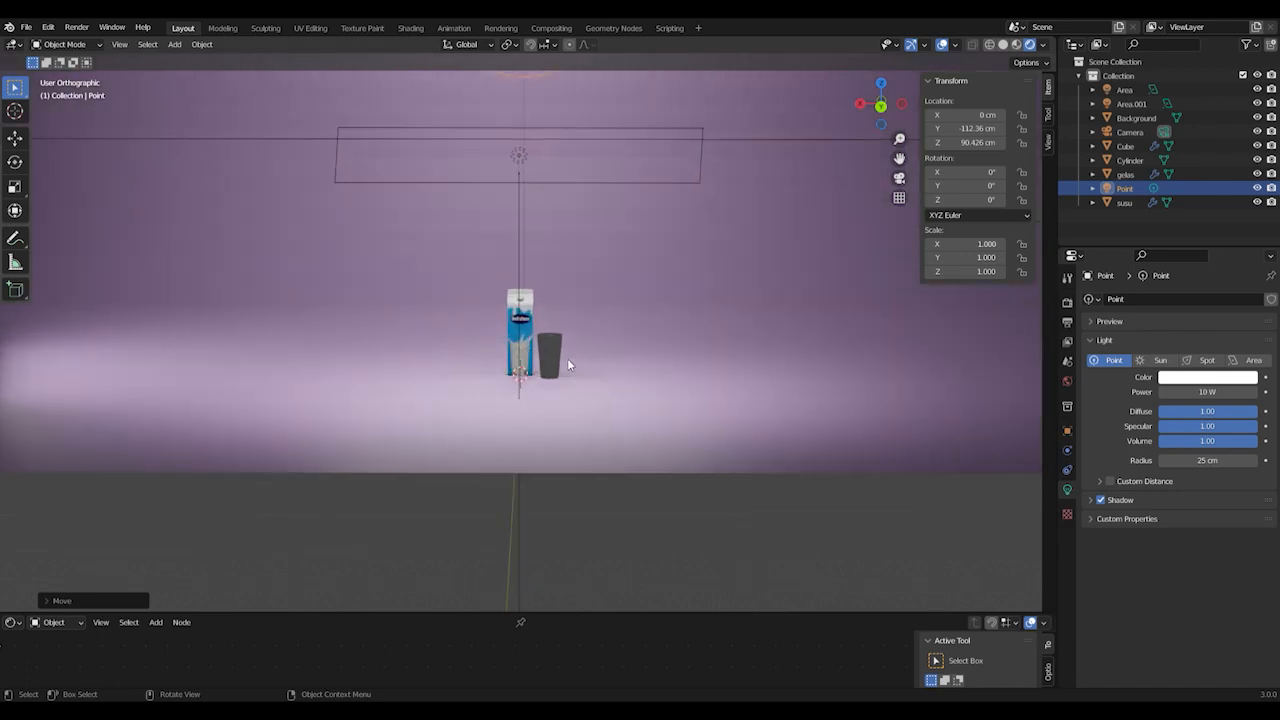
mouse_move(616, 370)
middle_mouse_down()
mouse_move(618, 345)
mouse_move(591, 348)
mouse_move(587, 362)
mouse_move(601, 363)
middle_mouse_up()
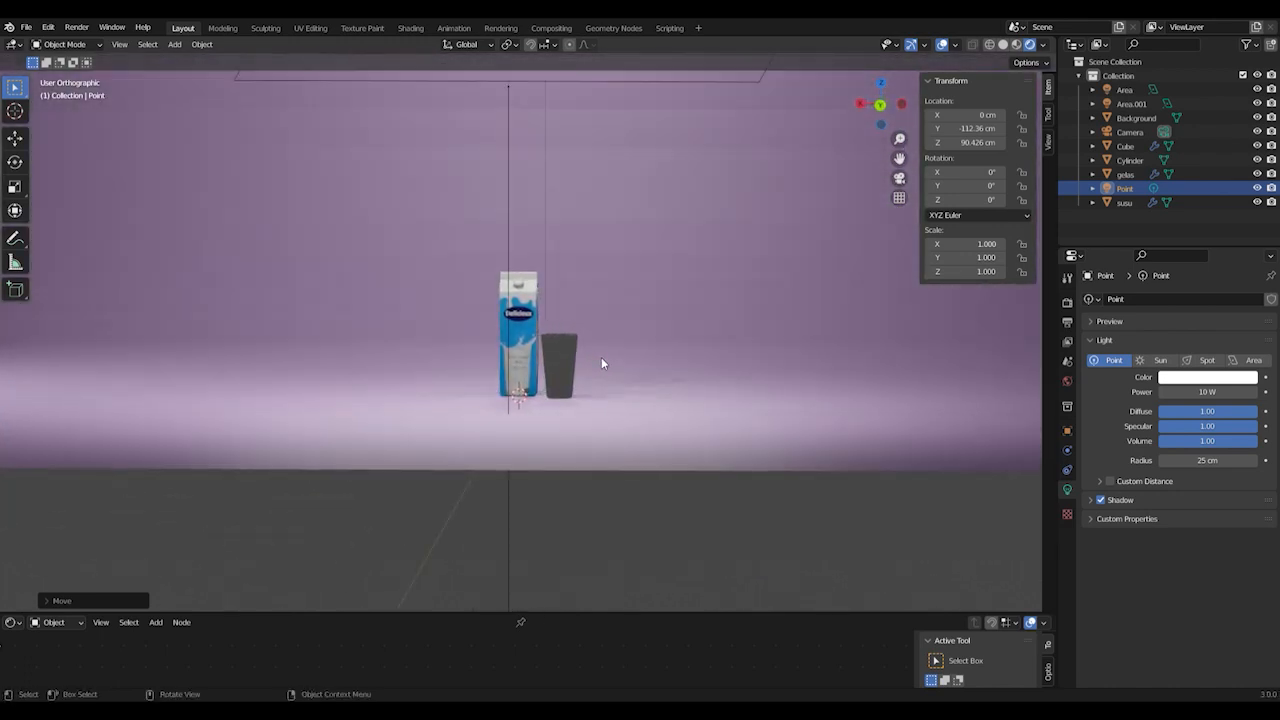
scroll(601, 363, "down", 2)
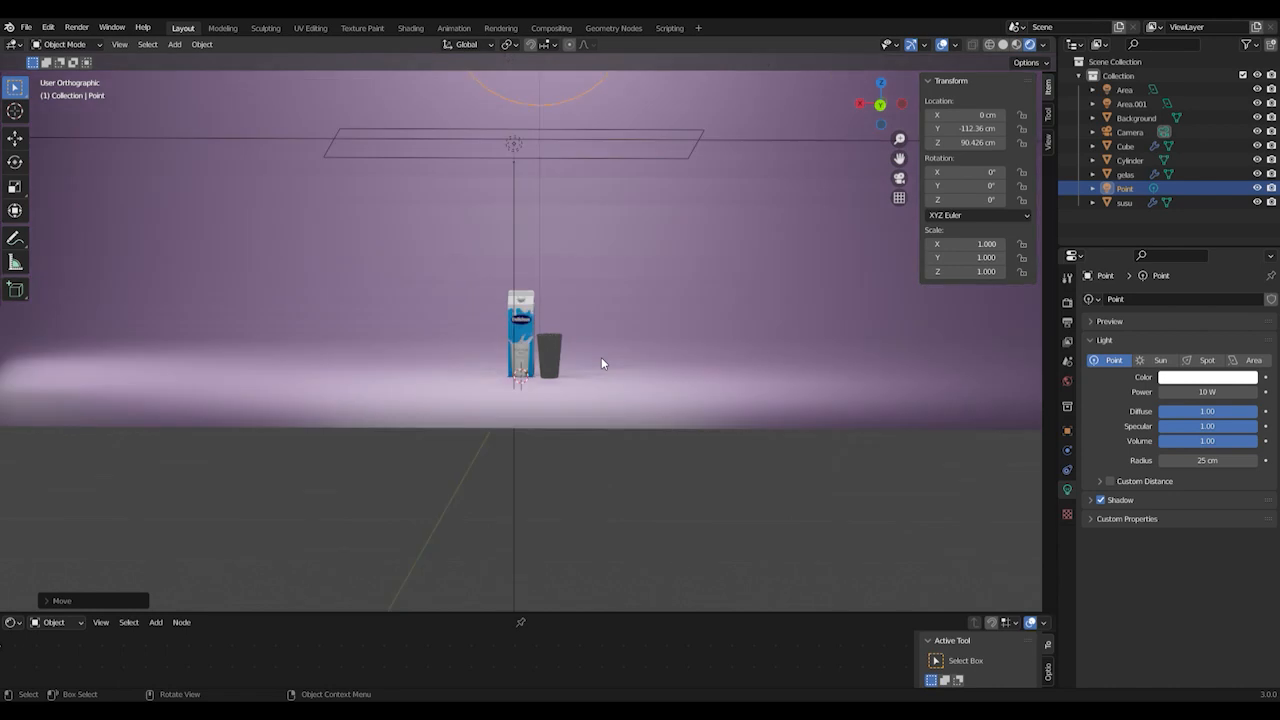
scroll(602, 363, "down", 2)
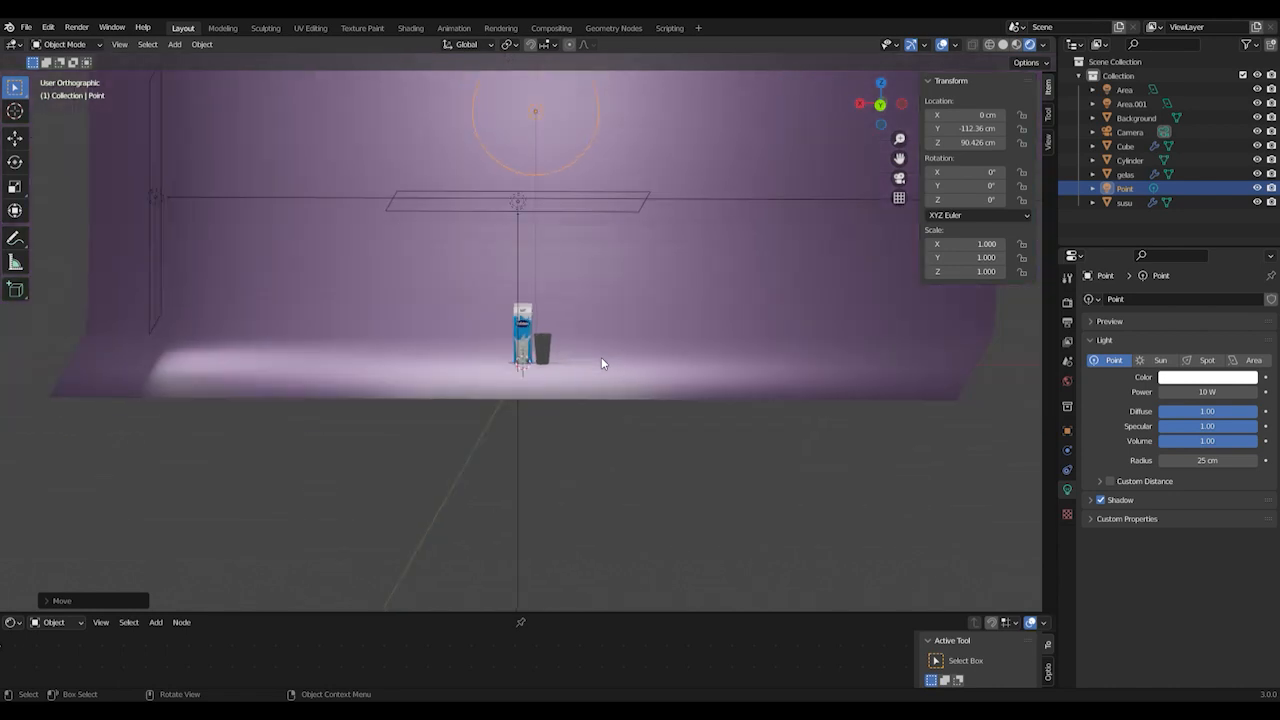
Set both the Blend Mode and the Shadow Mode of the glass material to Alpha Hashed
middle_click_drag(601, 363, 619, 371)
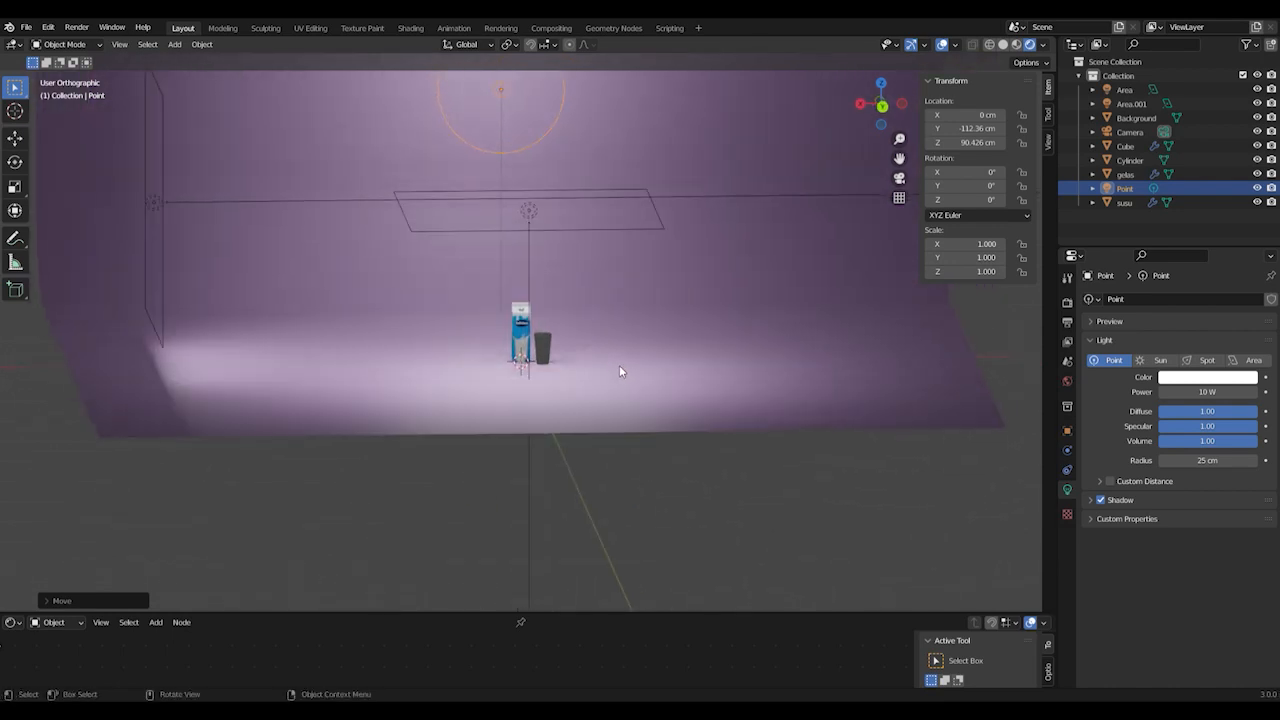
left_click(540, 350)
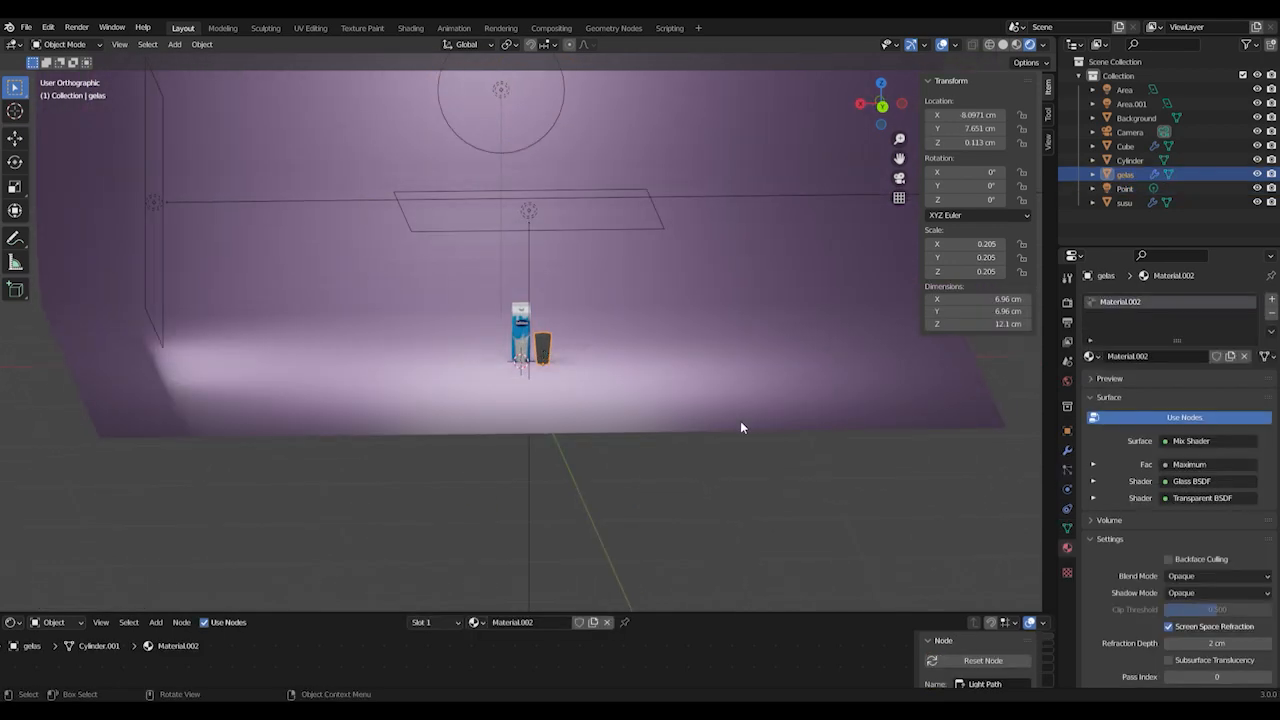
scroll(601, 370, "up", 8)
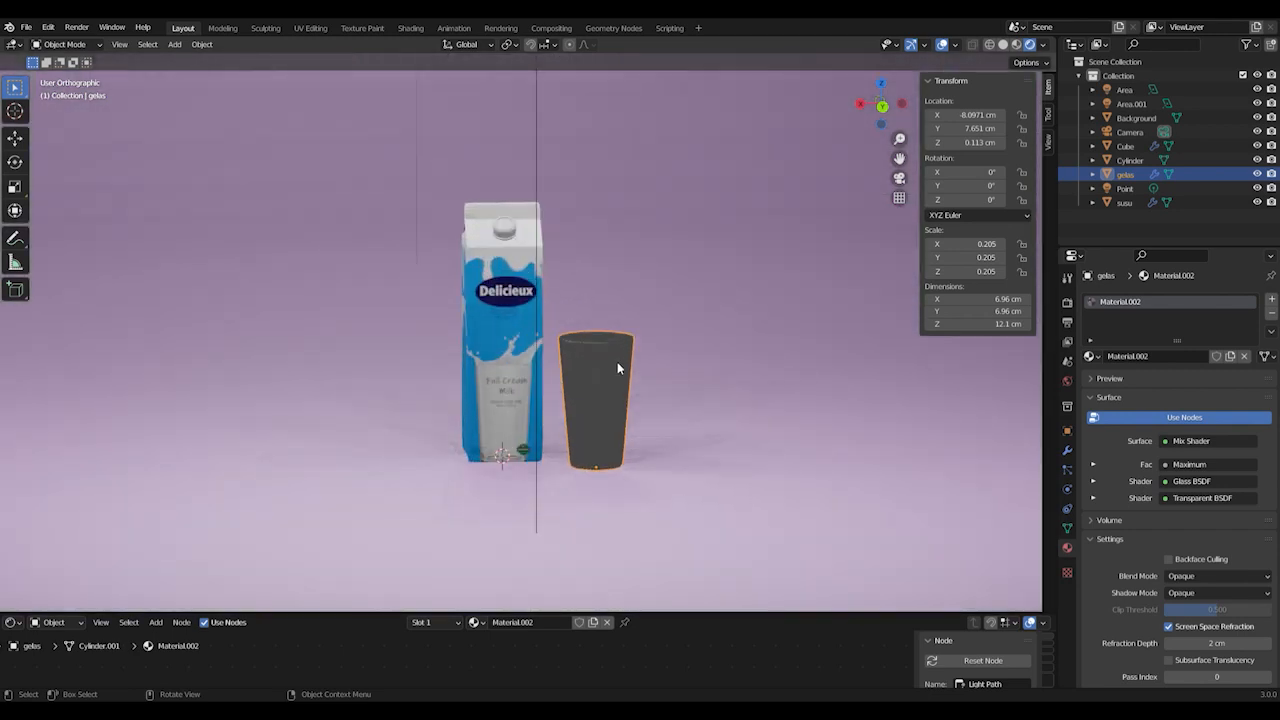
scroll(631, 379, "up", 1)
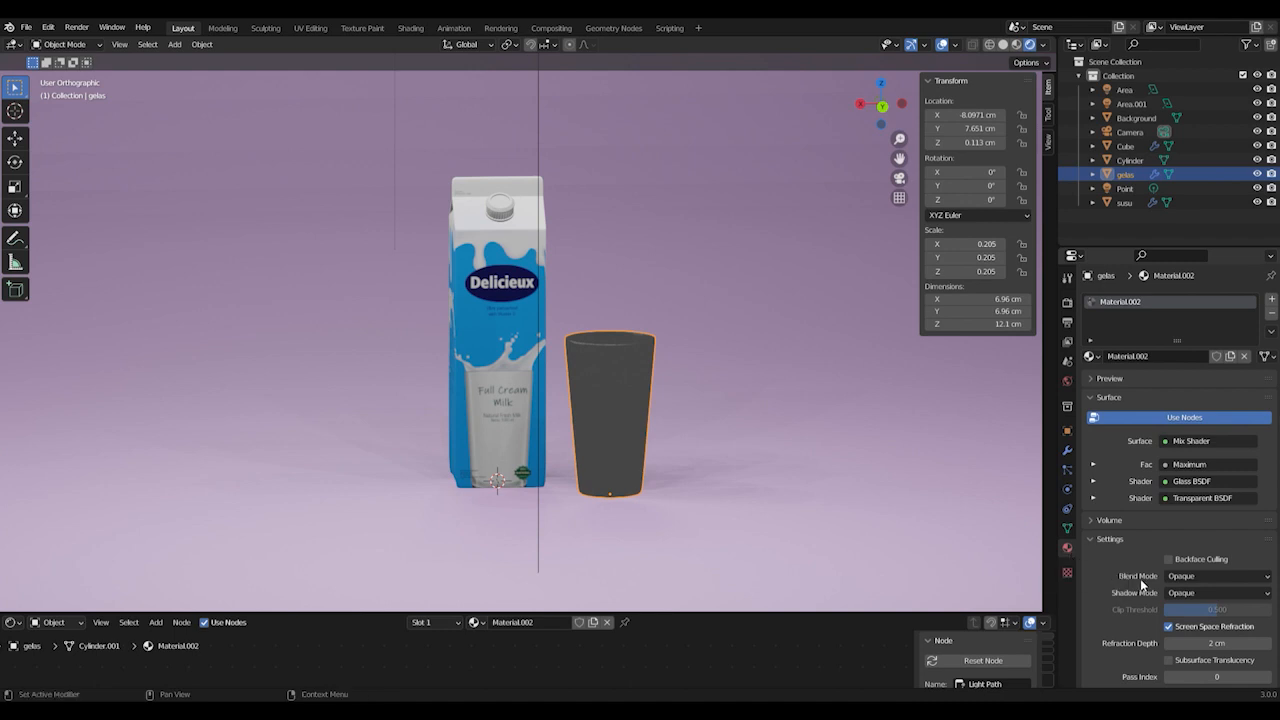
left_click(1215, 576)
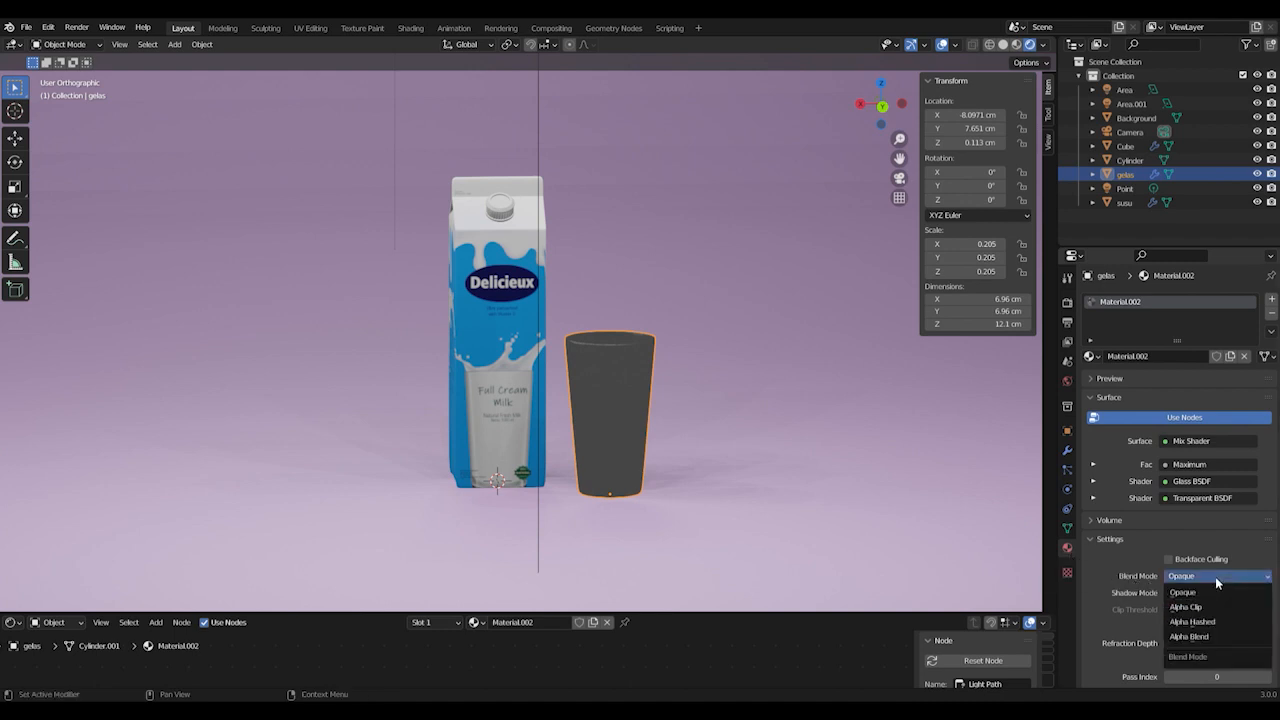
left_click(1213, 621)
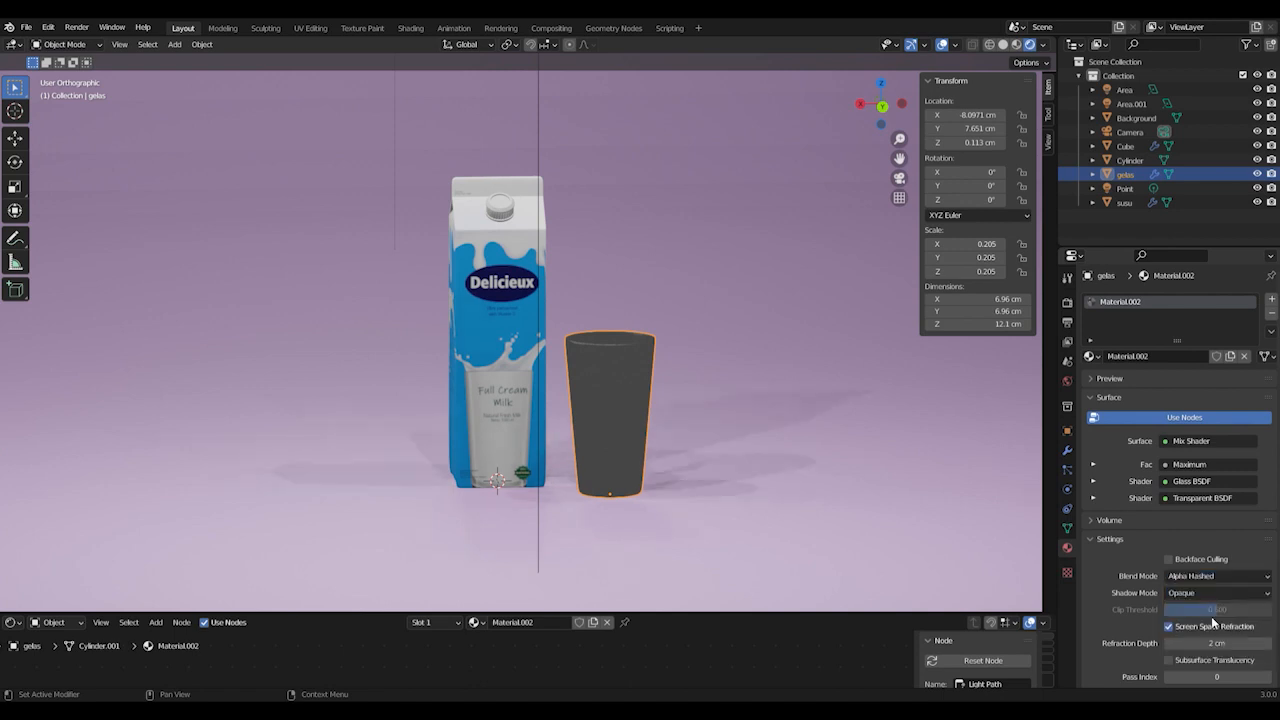
left_click(1211, 593)
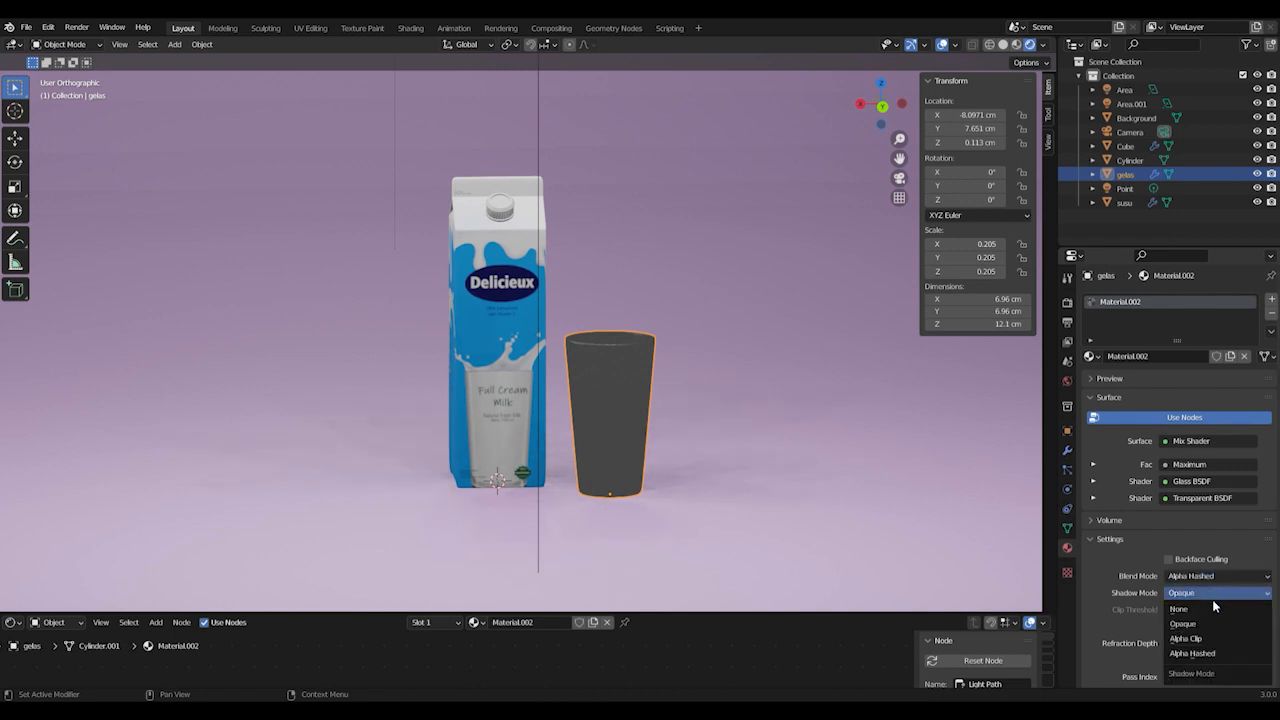
left_click(1210, 652)
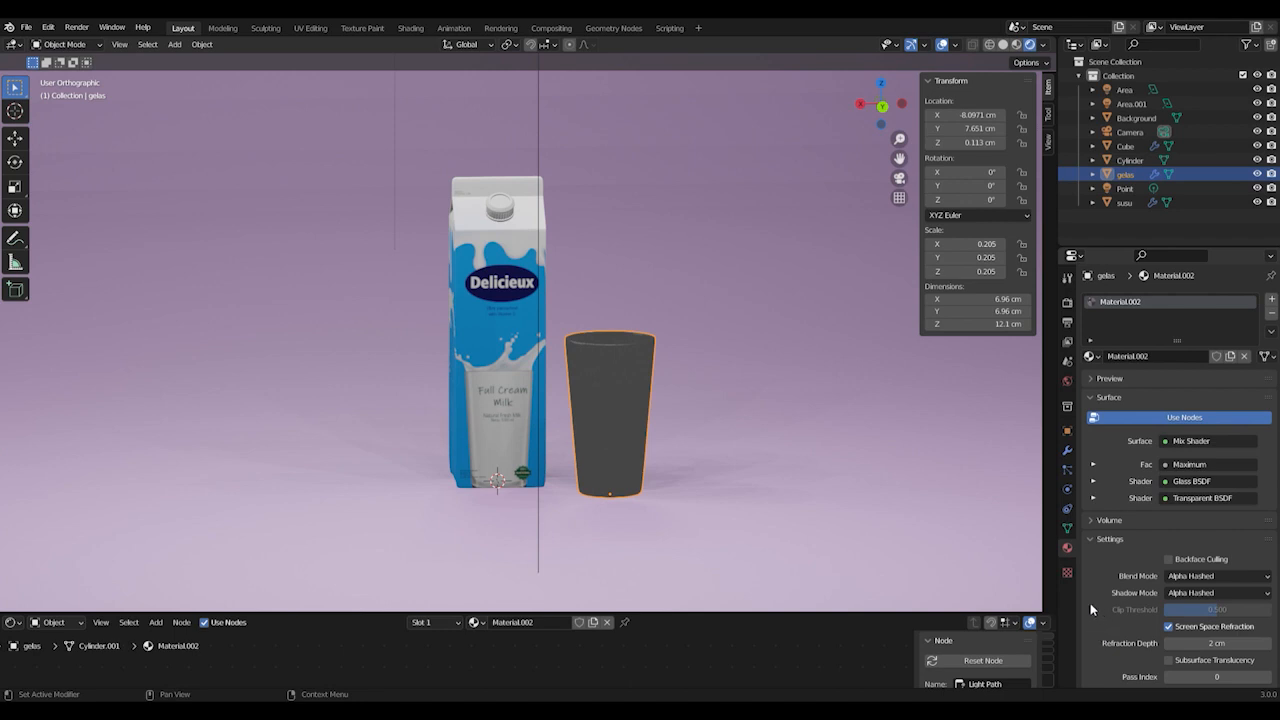
Enable Ambient Occlusion, Bloom and Screen Space Reflections with Refraction in the Eevee render settings
left_click(1067, 303)
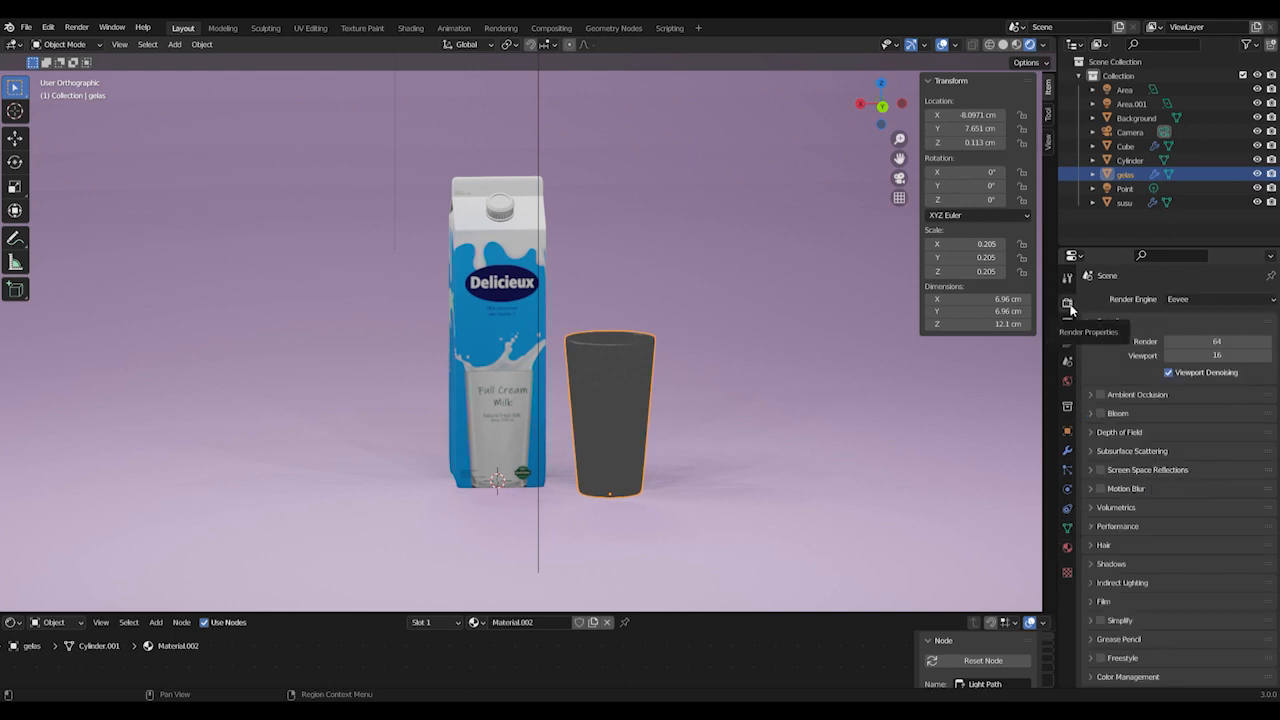
left_click(1100, 395)
left_click(1100, 413)
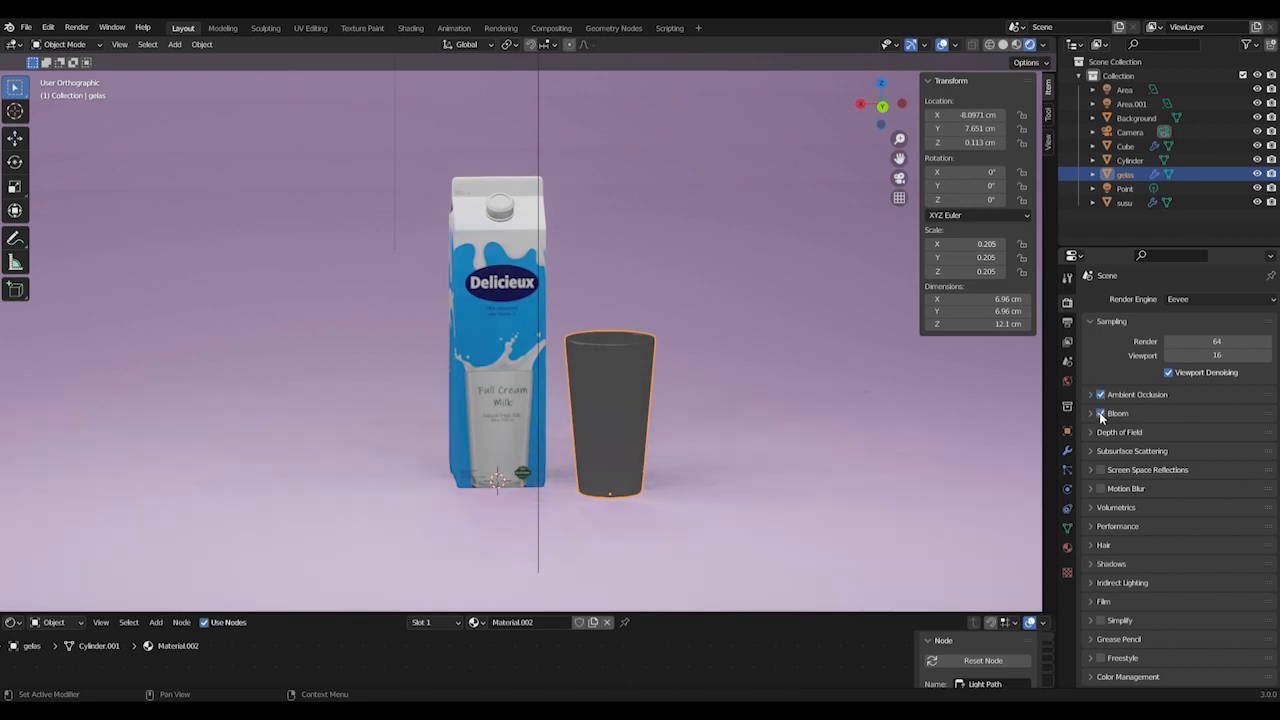
left_click(1099, 470)
left_click(1088, 468)
left_click(1163, 490)
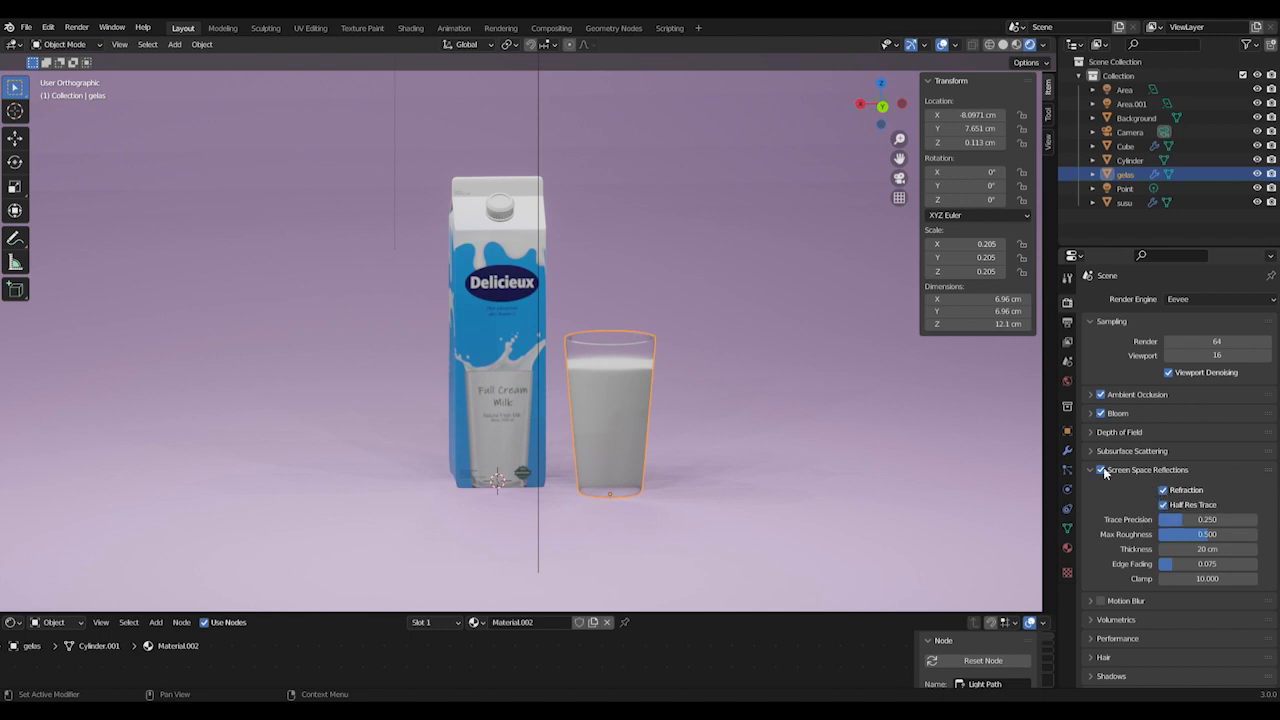
Set the glass material's Refraction Depth to 3 cm and slightly enlarge the node editor area
scroll(645, 447, "up", 1)
scroll(645, 447, "up", 1)
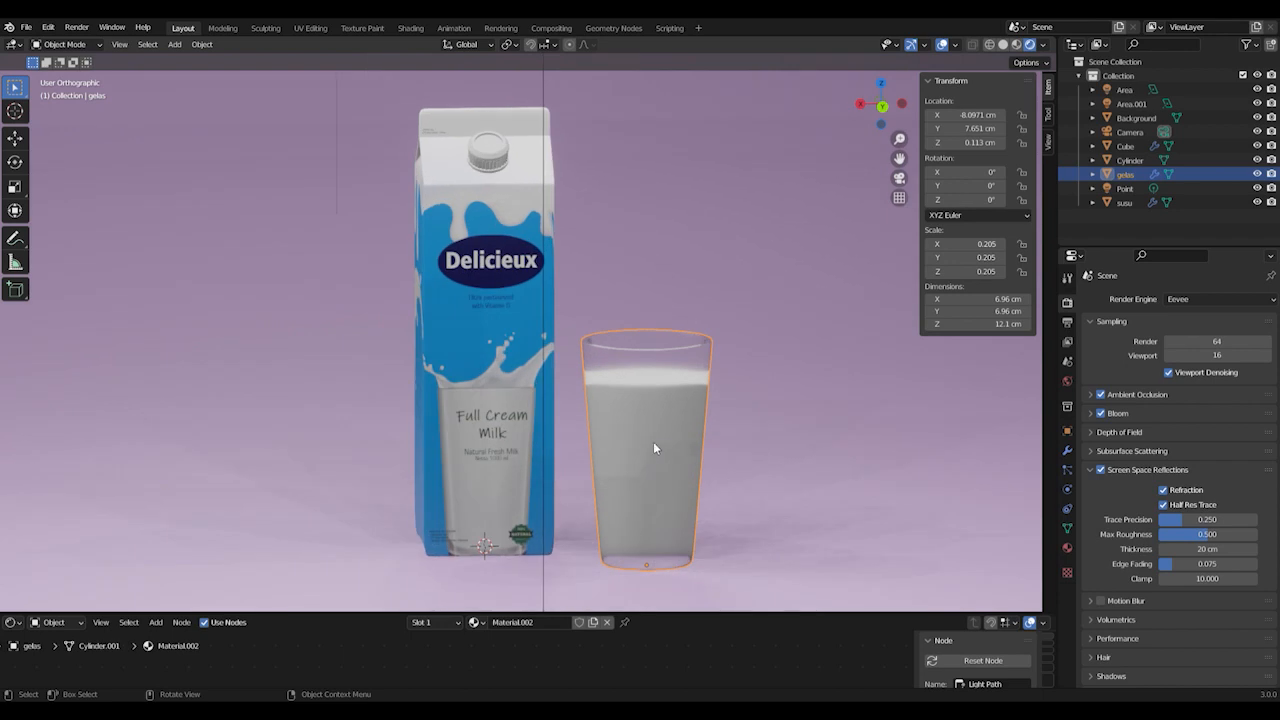
mouse_move(683, 445)
middle_mouse_down()
mouse_move(693, 442)
mouse_move(680, 441)
middle_mouse_up()
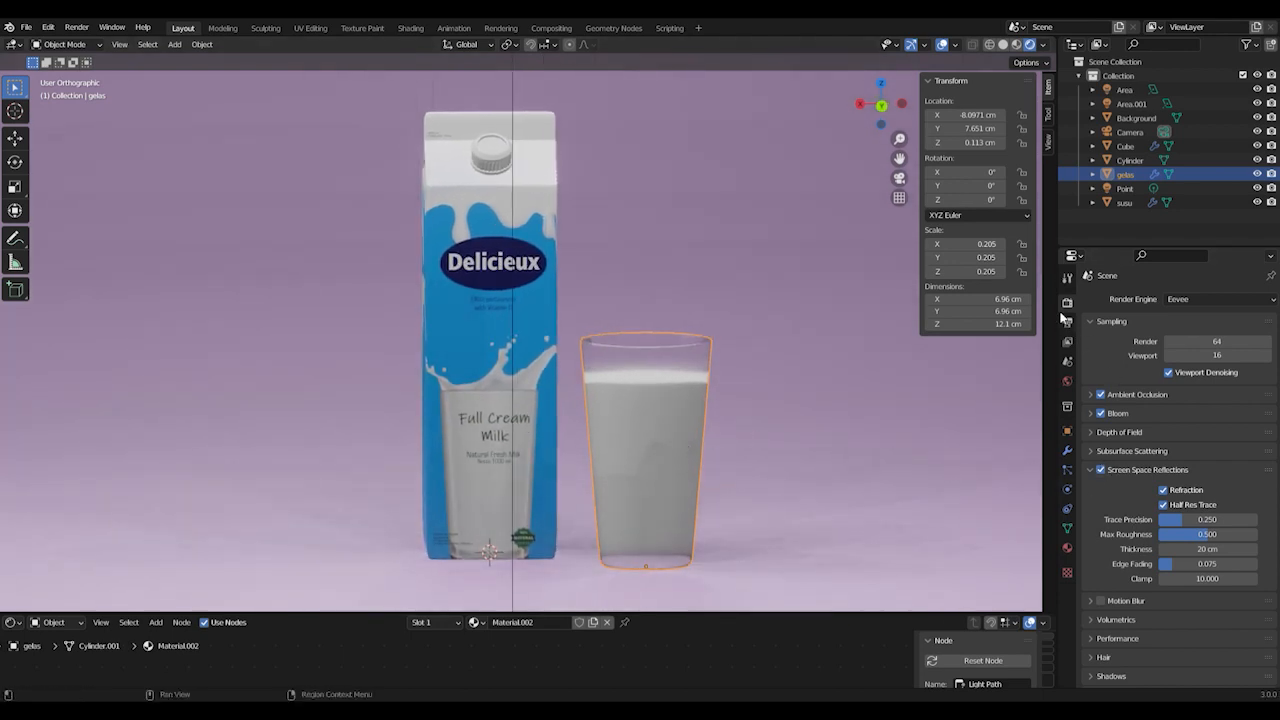
middle_click_drag(692, 452, 726, 443)
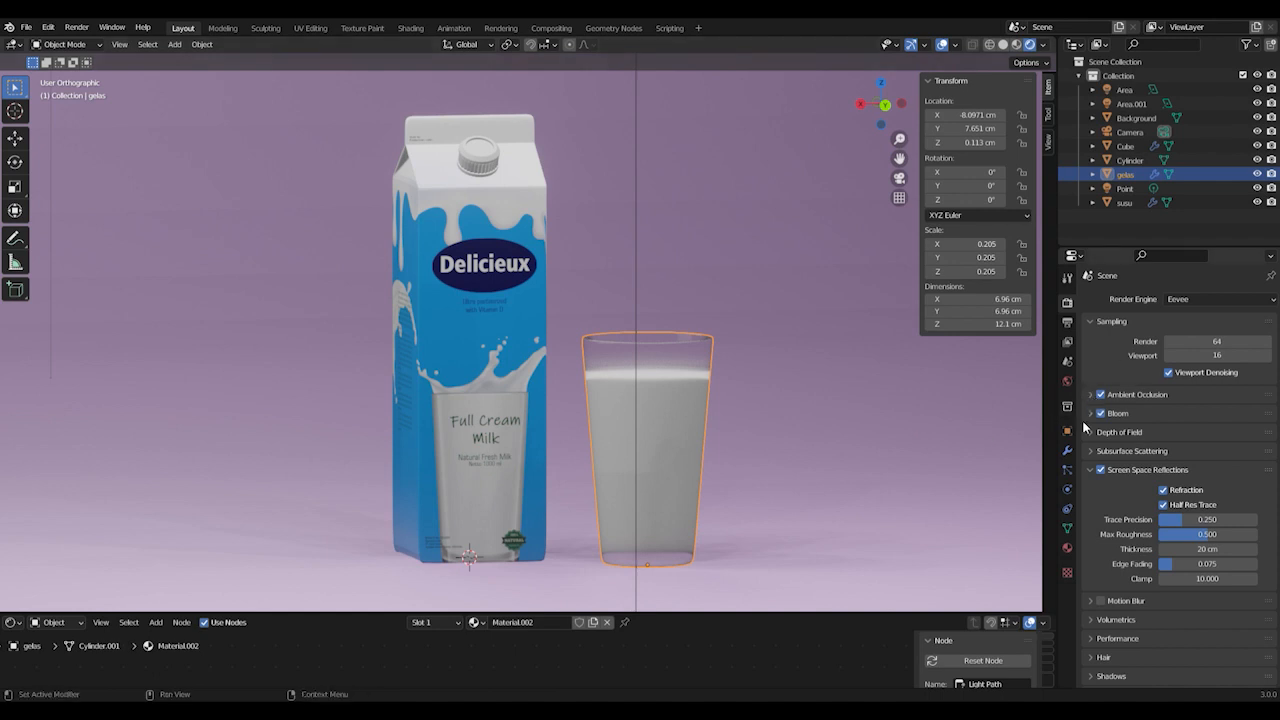
left_click(1068, 548)
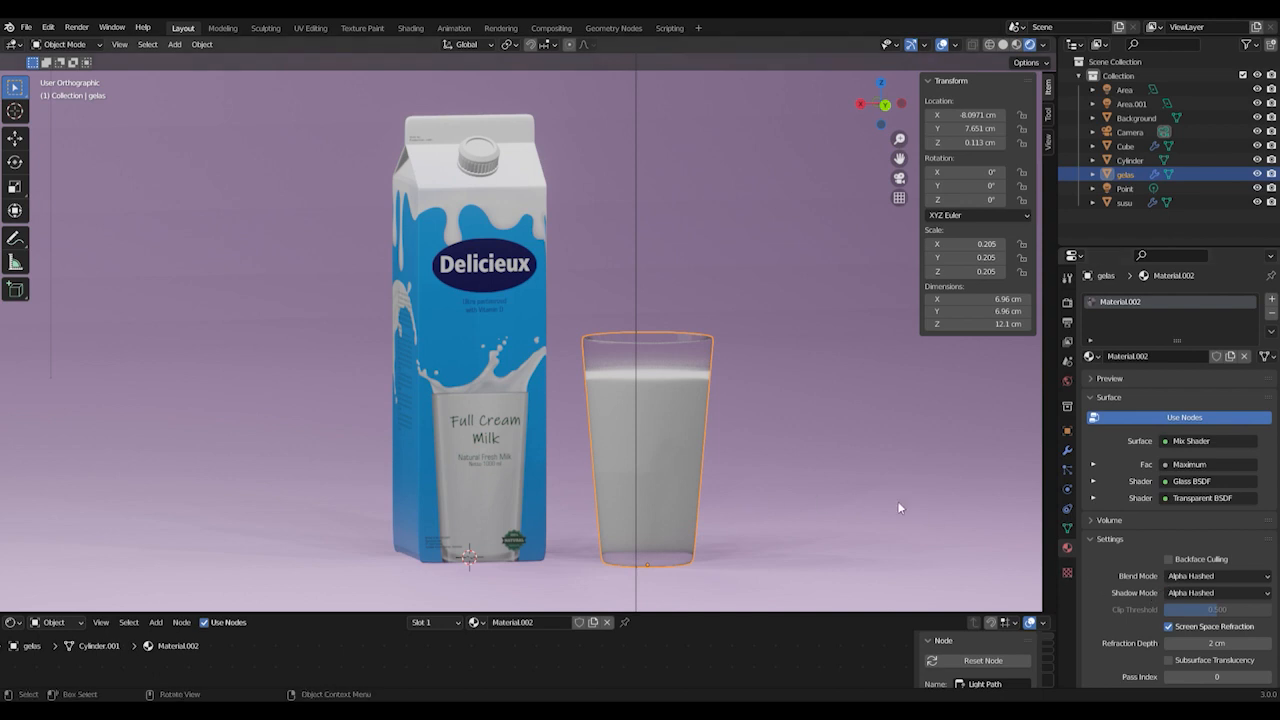
left_click_drag(755, 612, 773, 593)
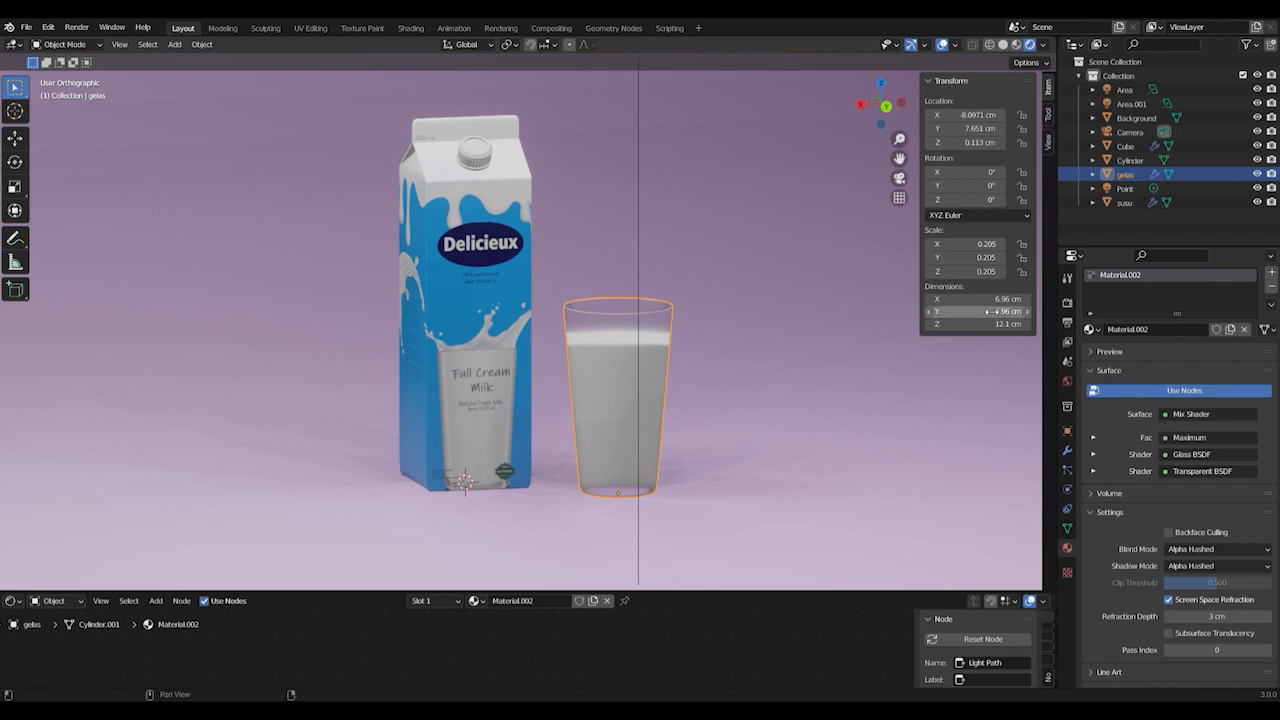
Lock the camera to the view and look at the scene through the camera
left_click(1047, 142)
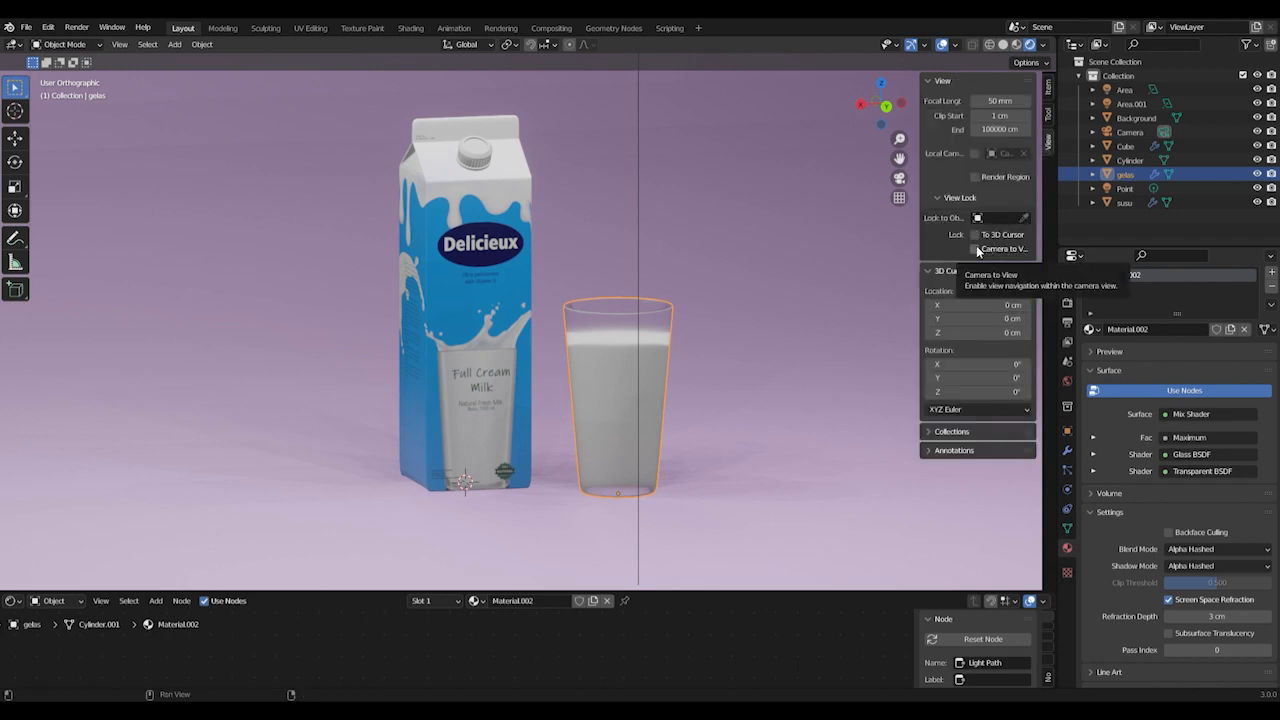
left_click(975, 249)
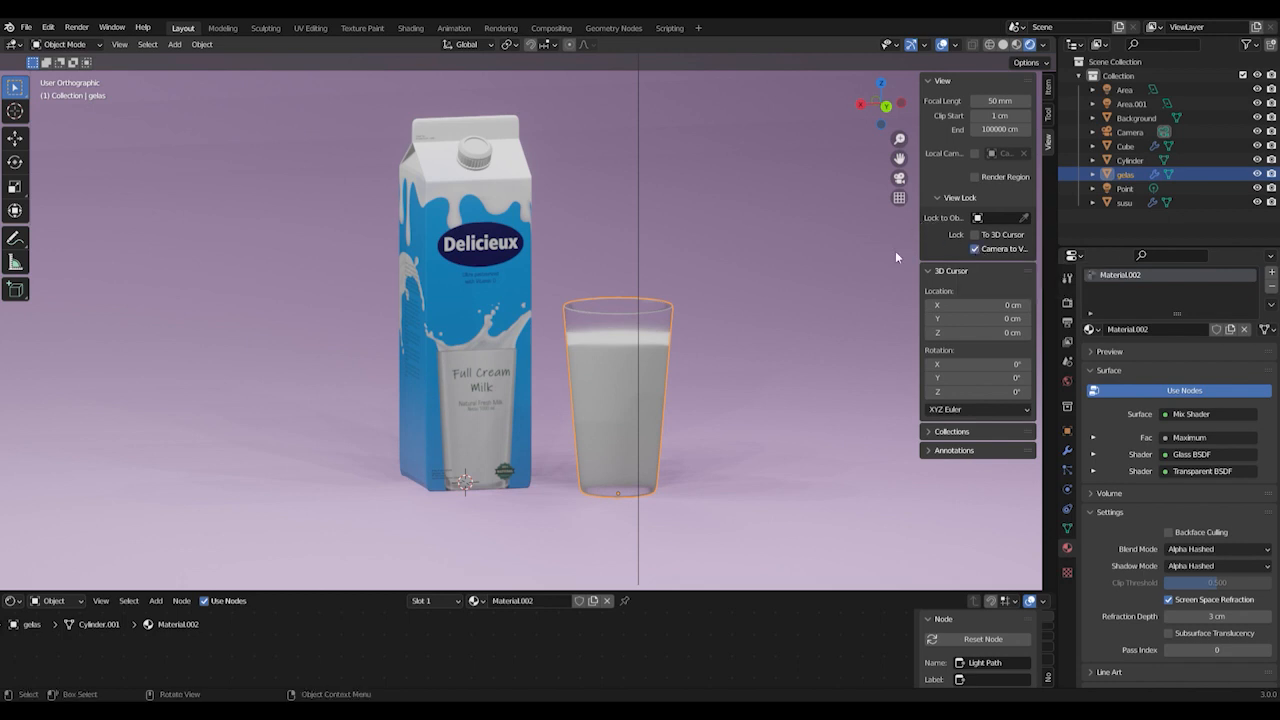
left_click(899, 178)
Bring the camera closer and lower its angle to frame the carton and glass from the front
middle_click_drag(696, 318, 535, 318)
scroll(535, 318, "up", 6)
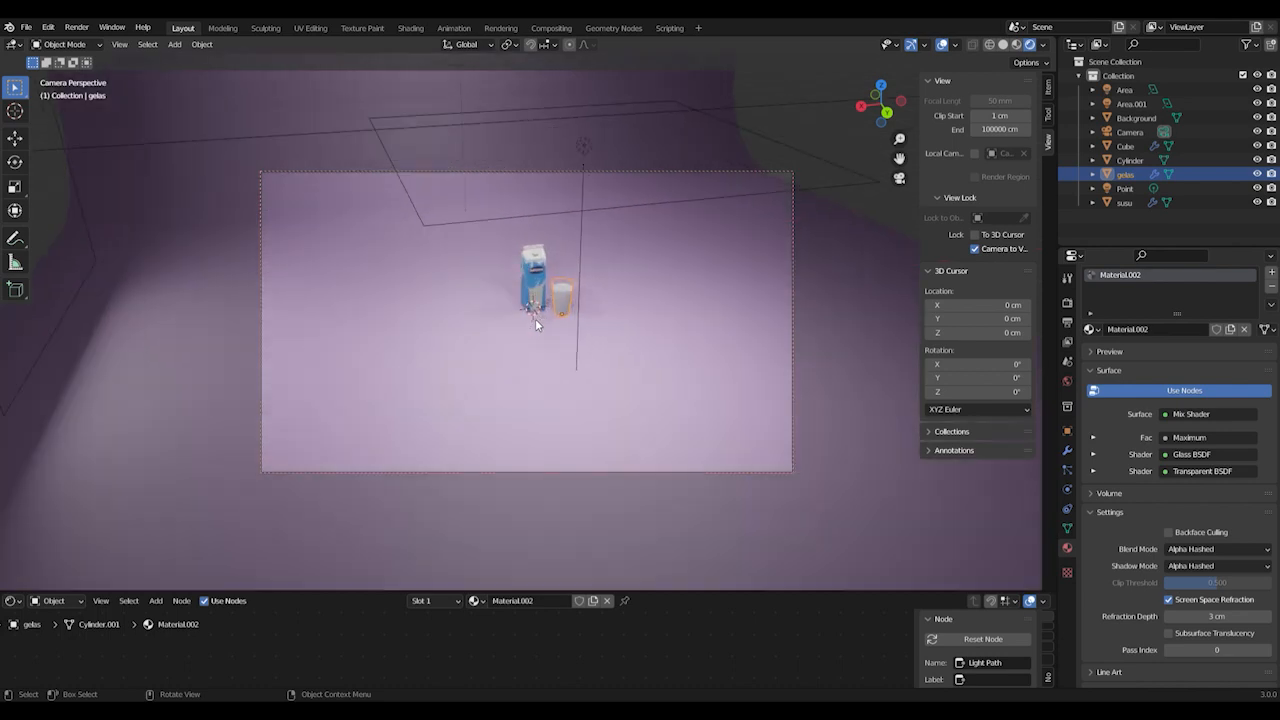
scroll(535, 318, "up", 4)
scroll(587, 342, "up", 2)
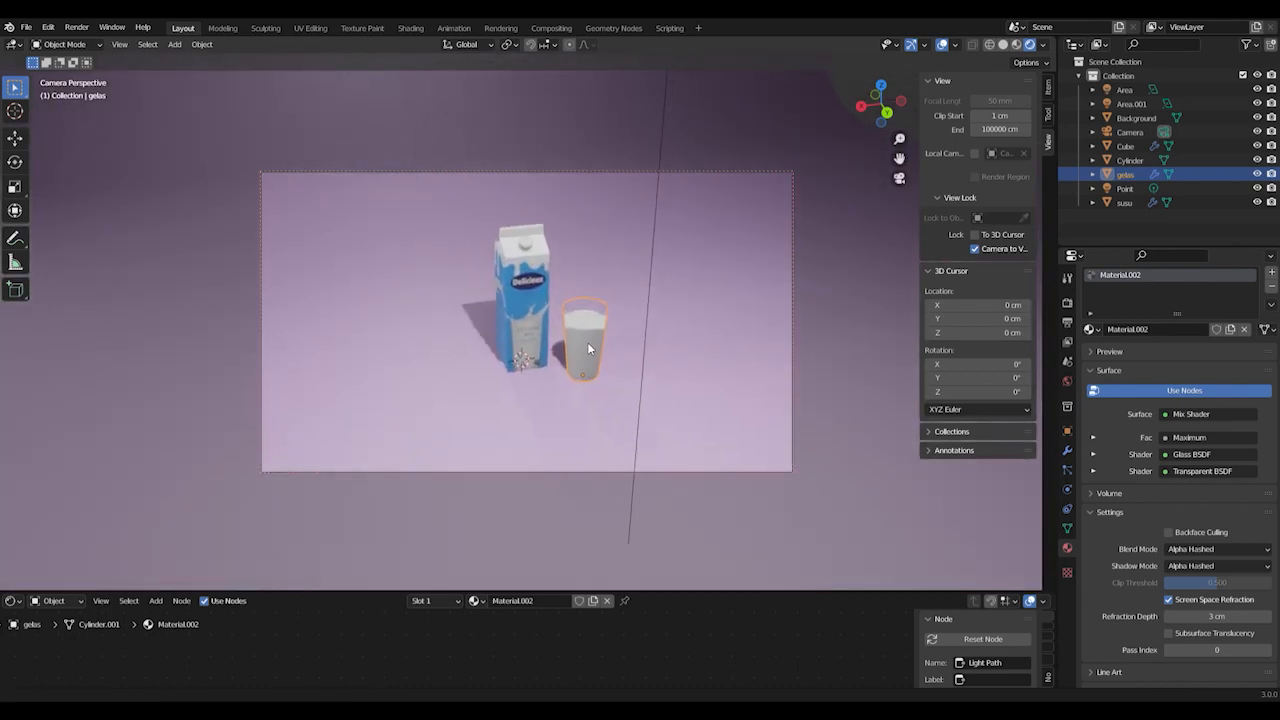
scroll(576, 363, "up", 2)
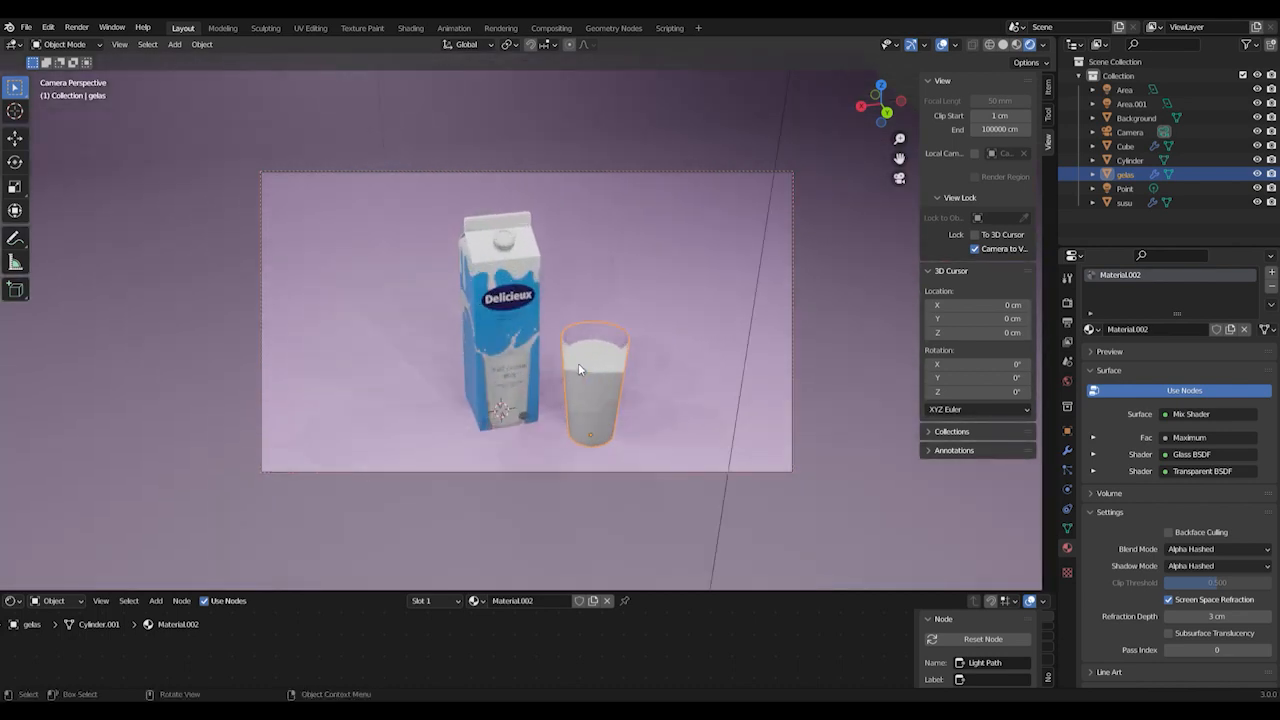
mouse_move(612, 368)
middle_mouse_down()
mouse_move(617, 355)
mouse_move(597, 376)
mouse_move(648, 354)
mouse_move(561, 326)
mouse_move(611, 354)
mouse_move(620, 377)
mouse_move(662, 374)
mouse_move(654, 339)
mouse_move(655, 355)
middle_mouse_up()
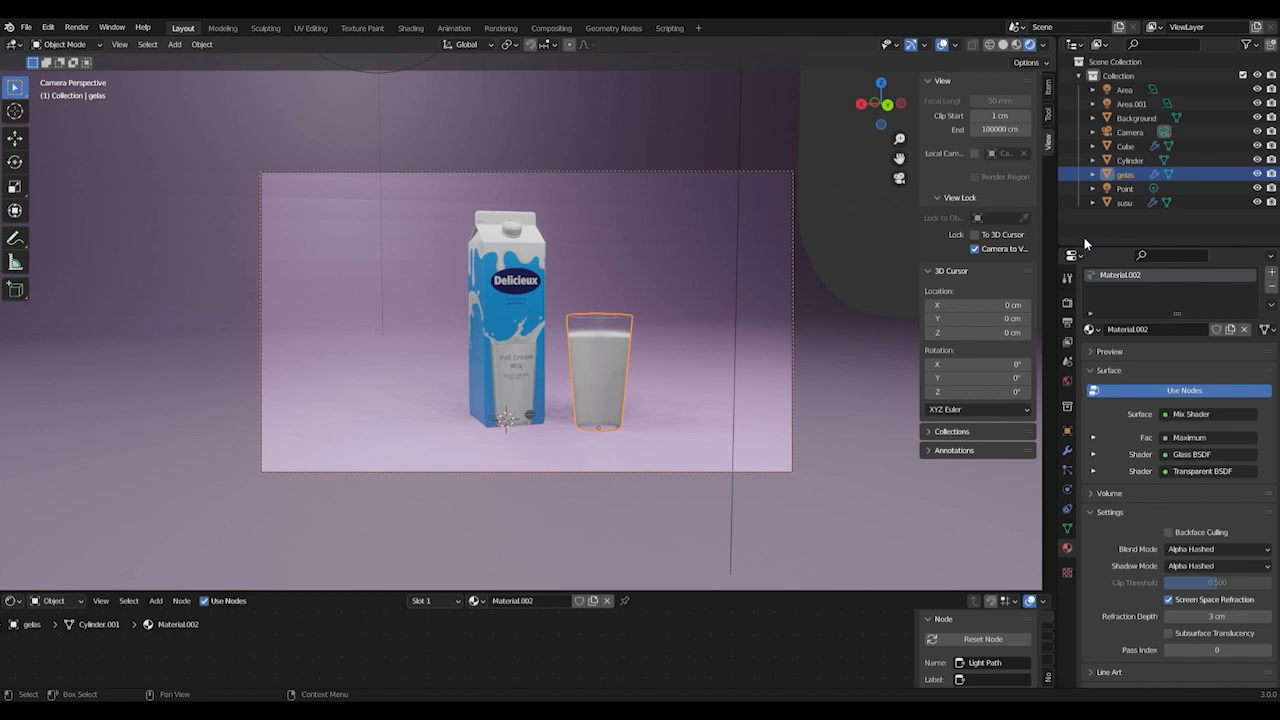
Set the output Resolution X to 1080 px to make the render frame square
left_click(1068, 323)
left_click(1215, 291)
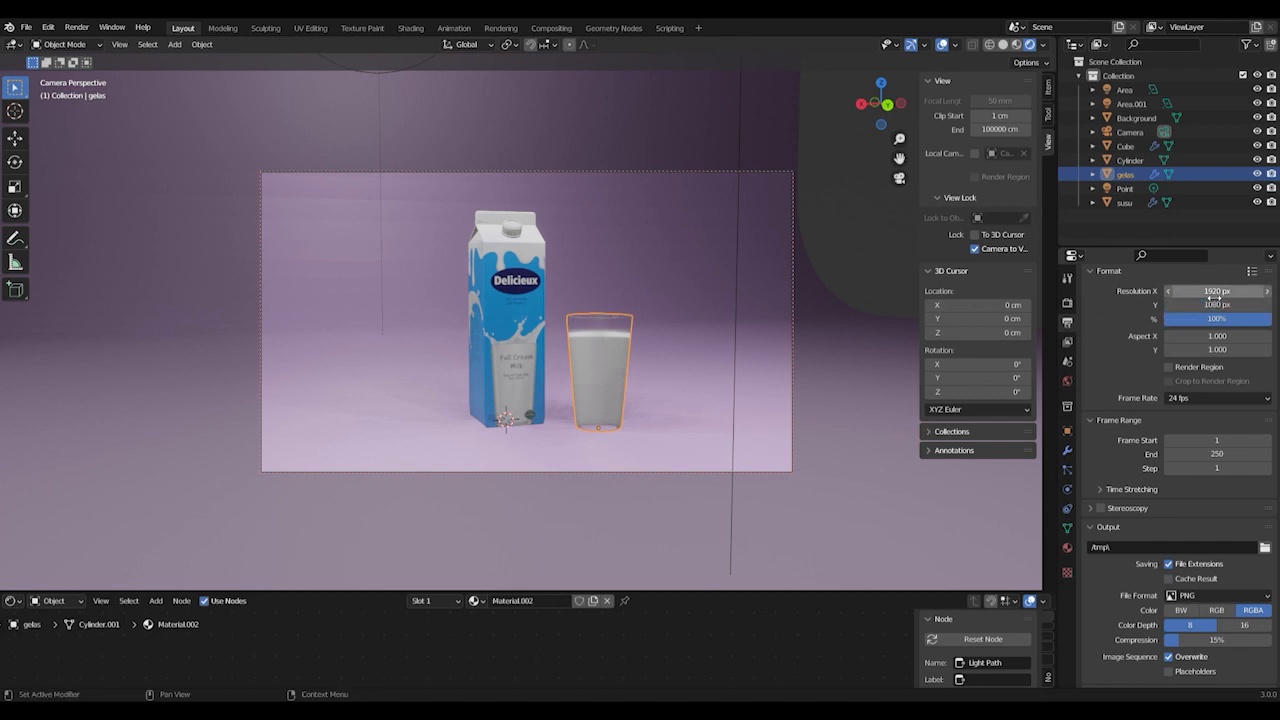
type("1080")
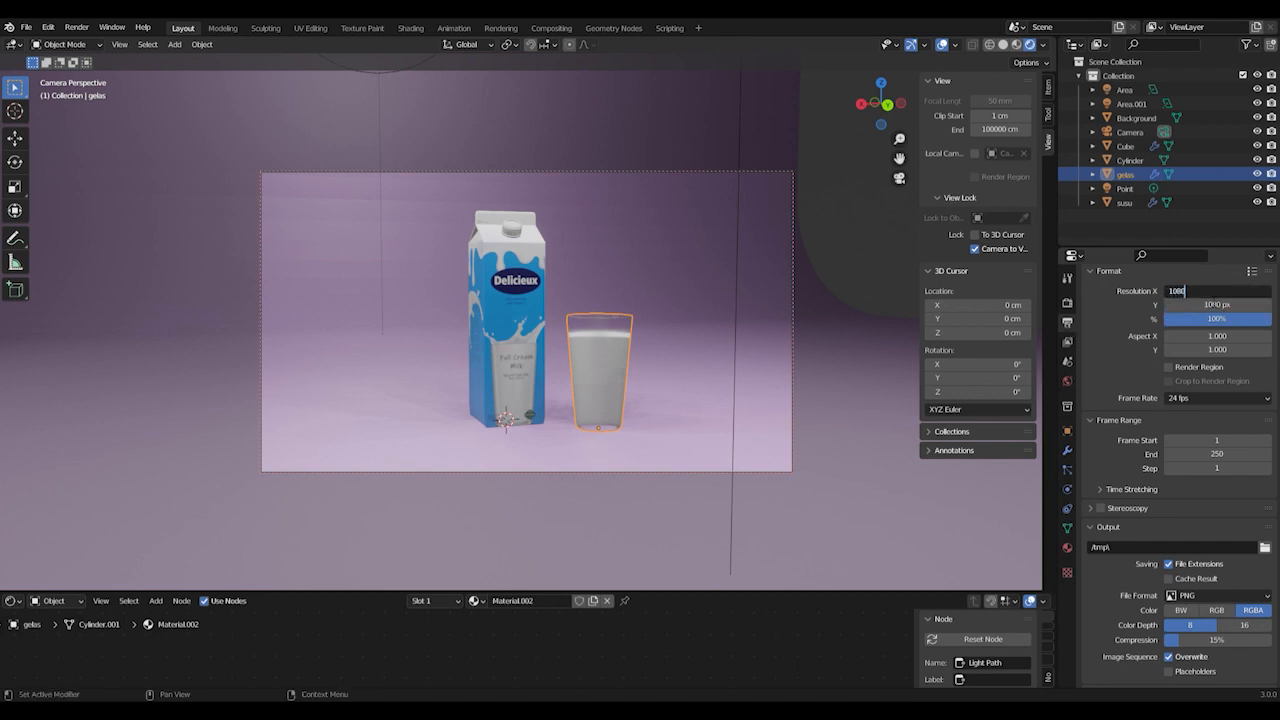
key("Return")
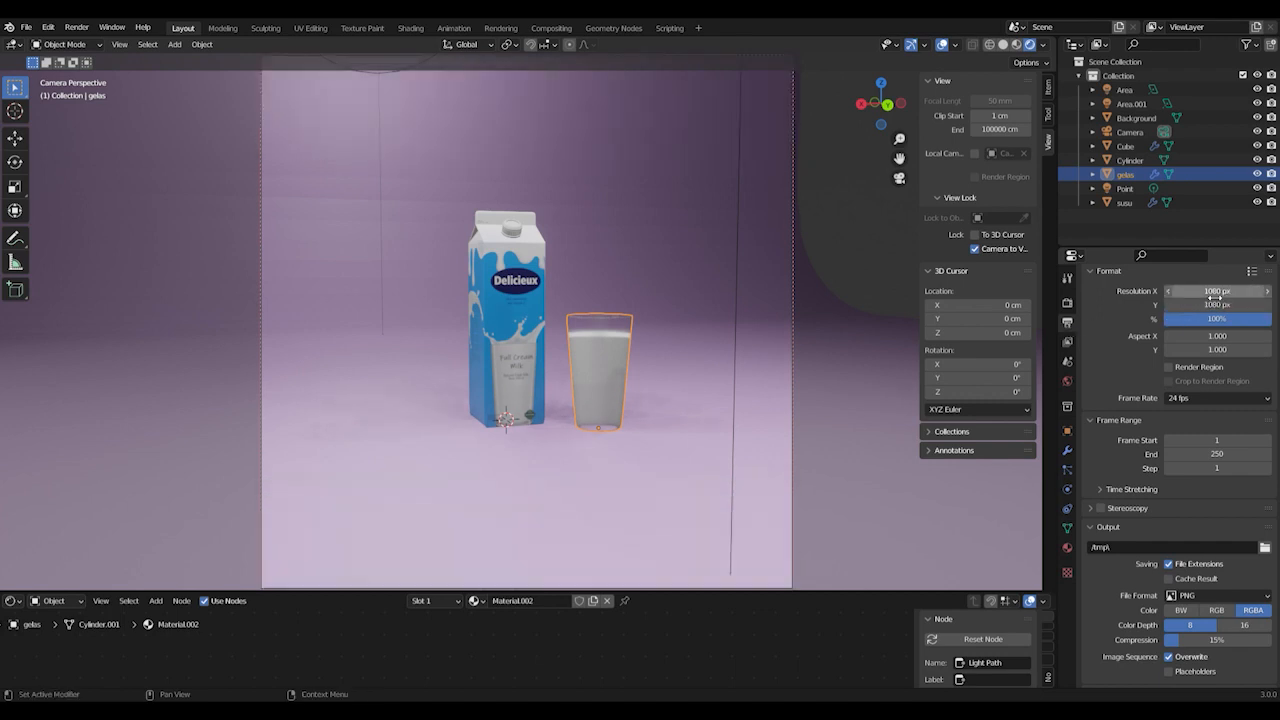
Move the camera closer, centre the carton and glass in the square frame, and render the image
scroll(651, 299, "up", 4)
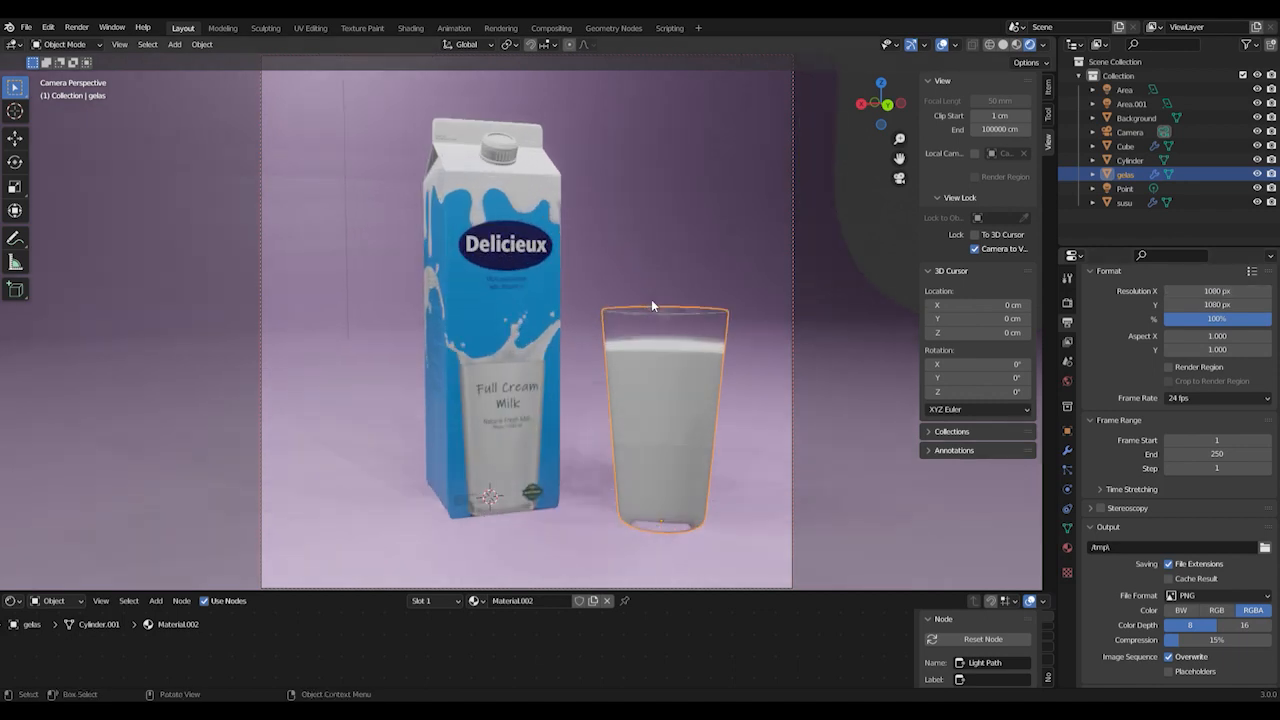
middle_click_drag(687, 316, 661, 316, "shift")
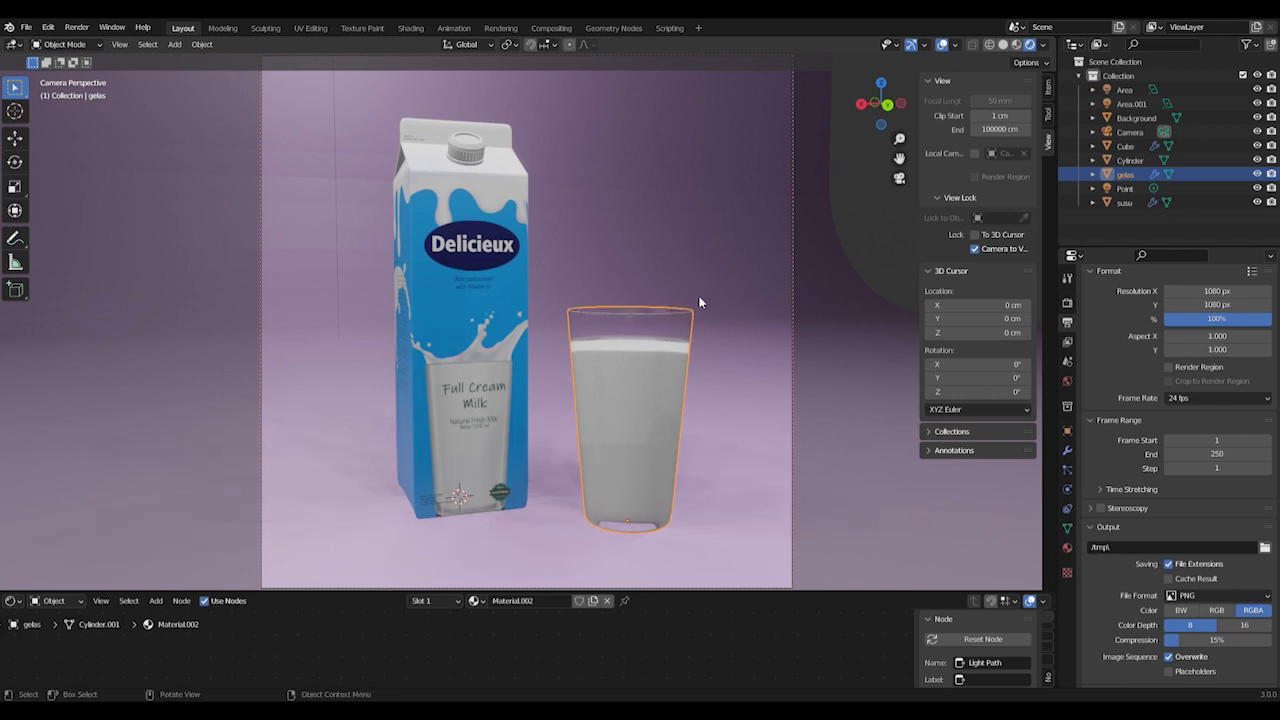
left_click(77, 27)
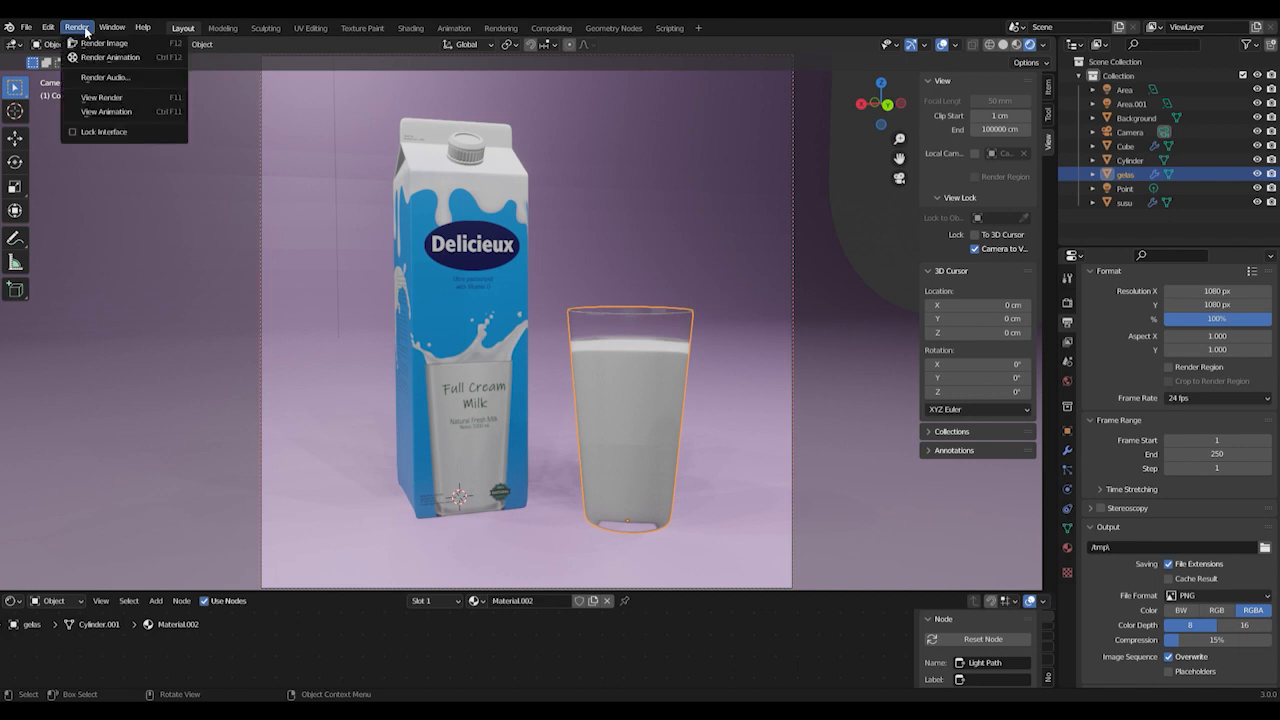
left_click(98, 44)
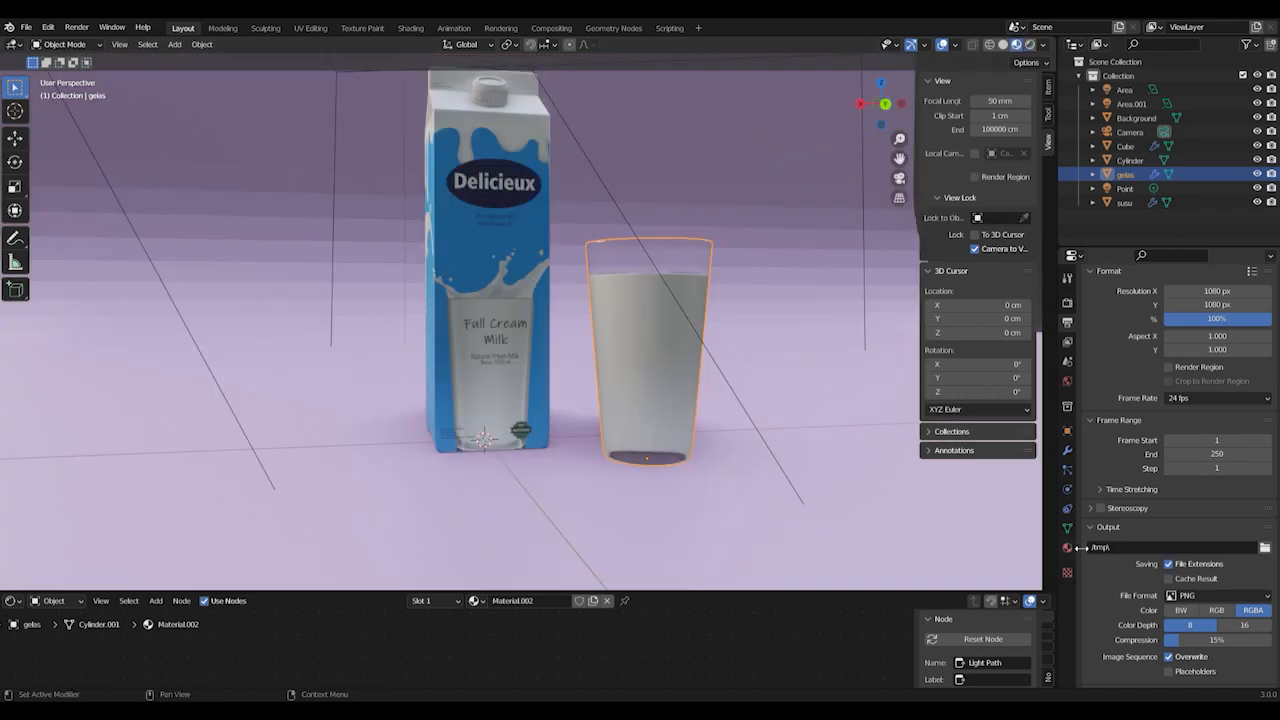
Lower the IOR of the glass material's Glass BSDF shader to 1.050
left_click(1067, 547)
left_click(1093, 438)
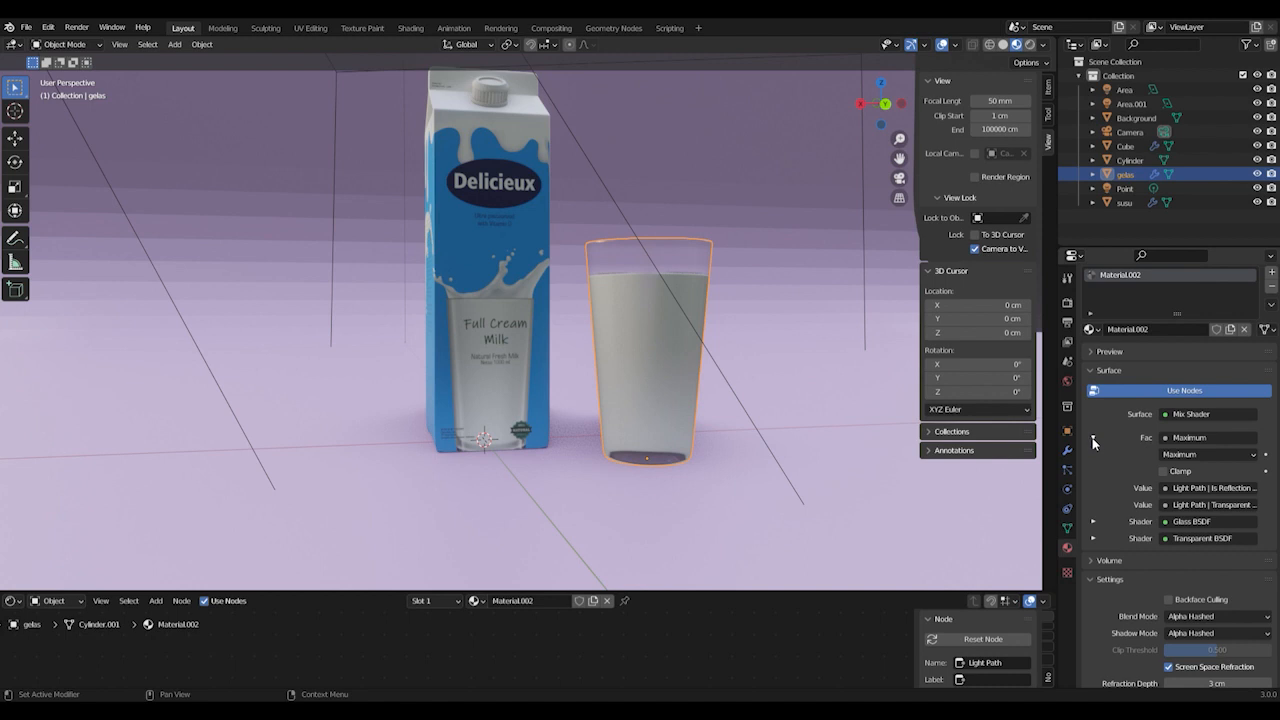
left_click(1092, 439)
left_click(1093, 472)
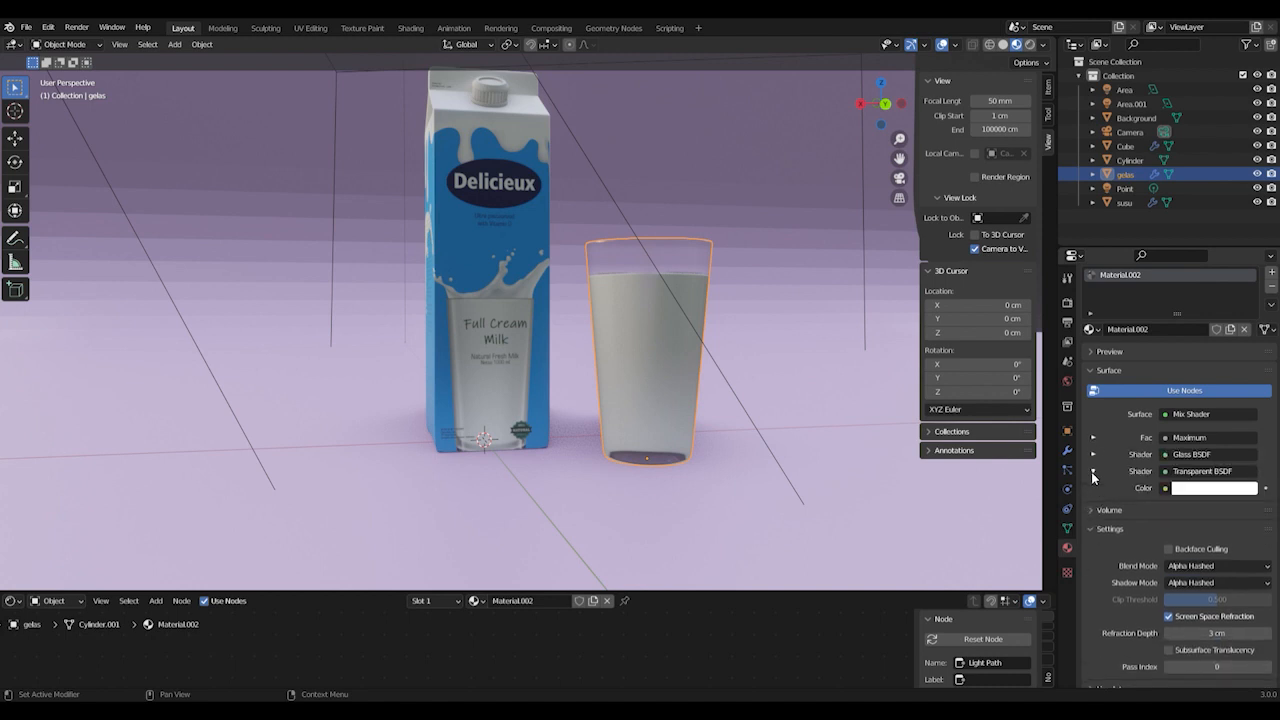
left_click(1094, 471)
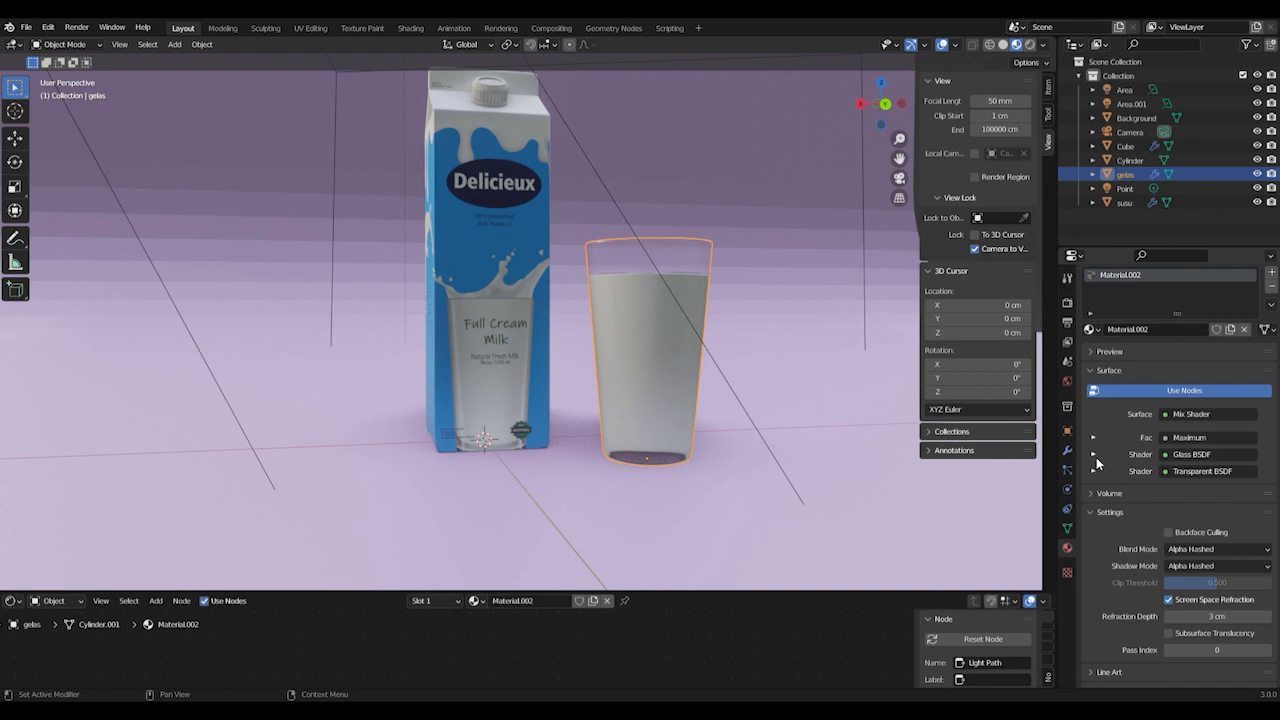
left_click(1093, 455)
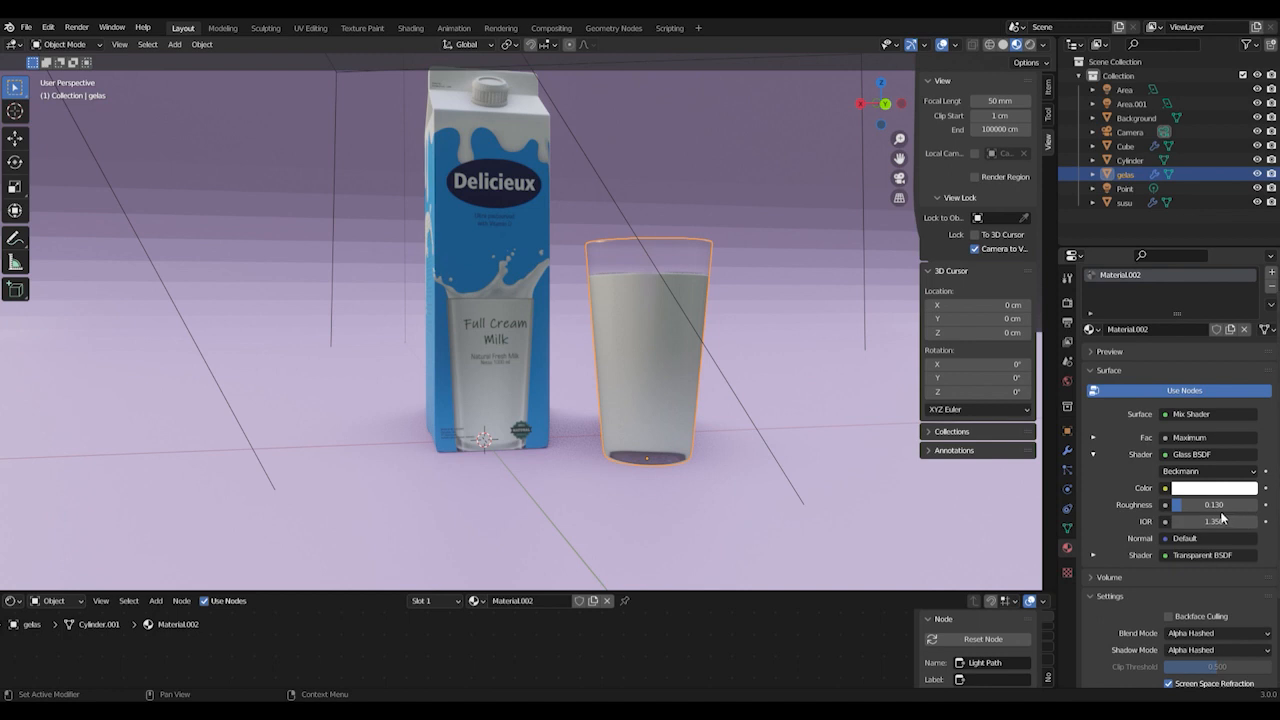
left_click(1178, 525)
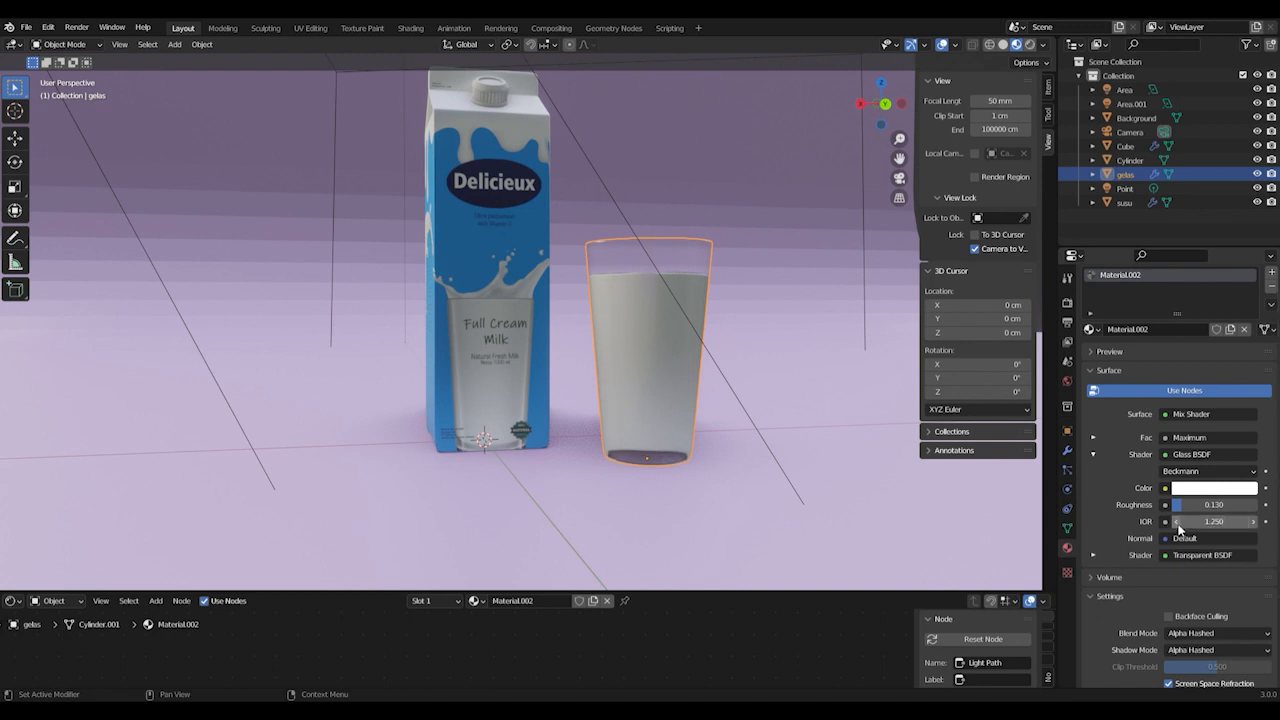
left_click(1178, 525)
left_click(1178, 525)
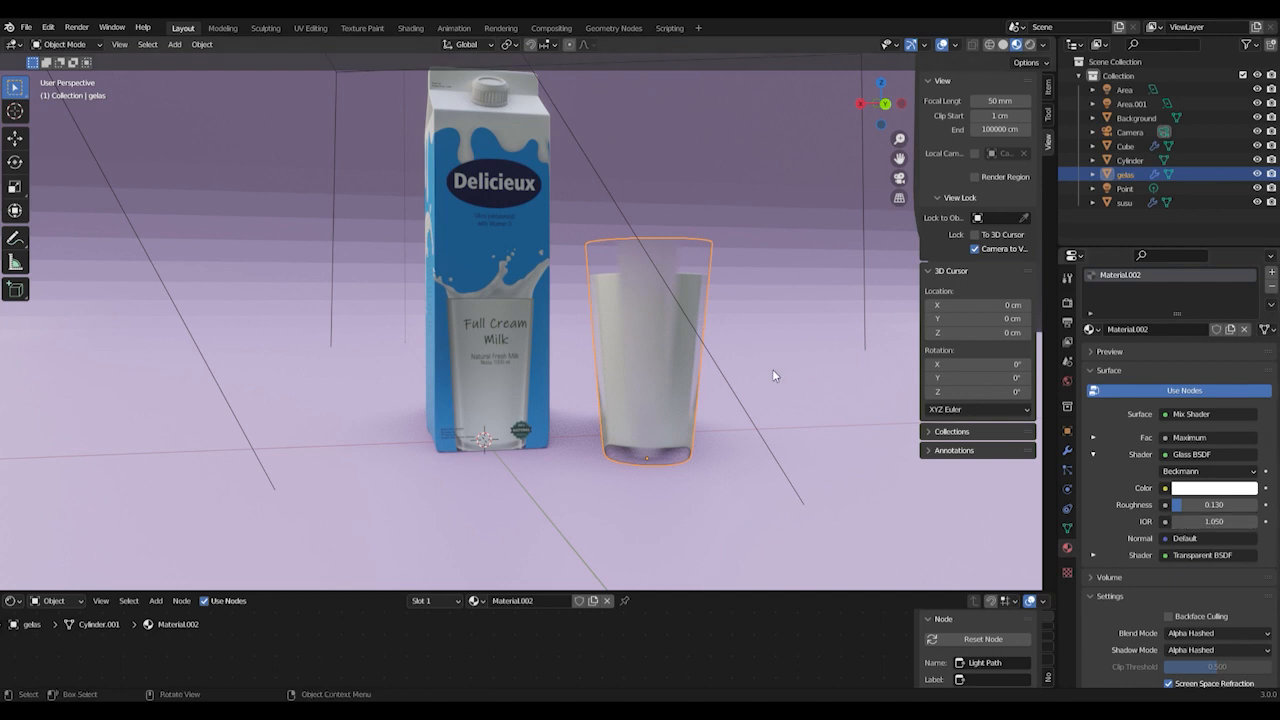
Raise the IOR of the glass material's Glass BSDF shader to 1.100
left_click(1213, 521)
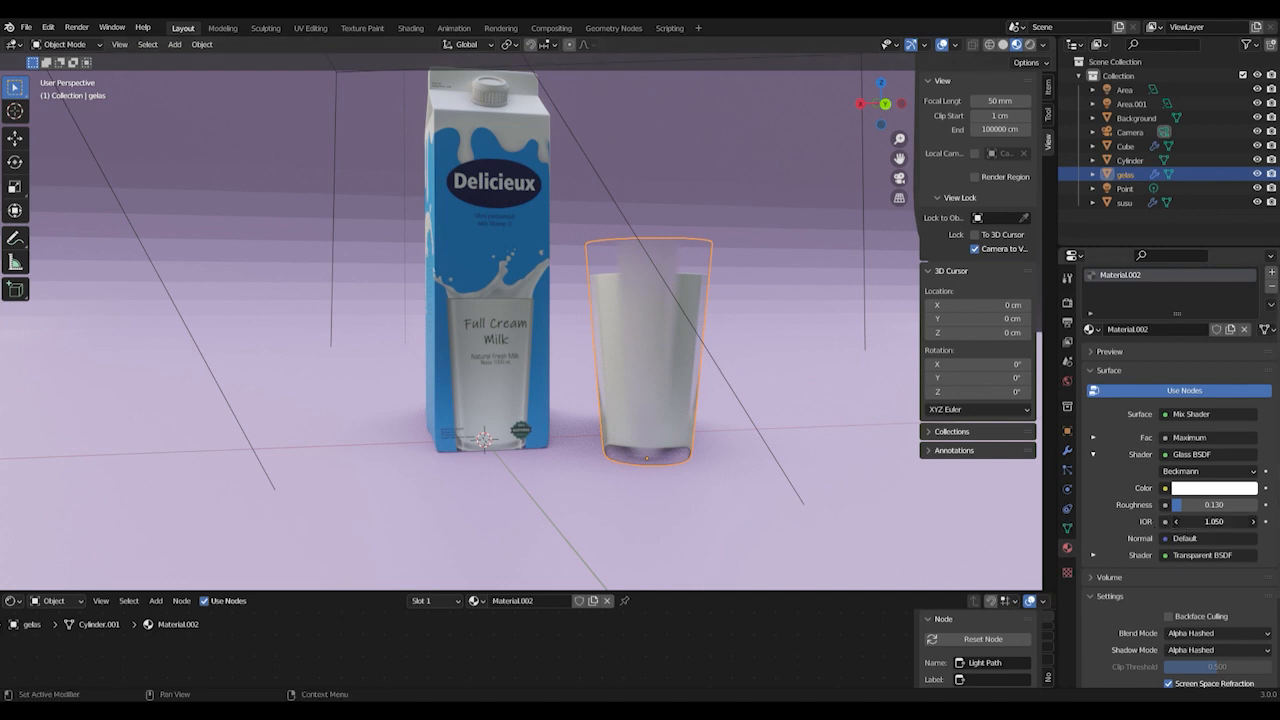
left_click_drag(1195, 521, 1186, 521)
type("1.1")
key("Return")
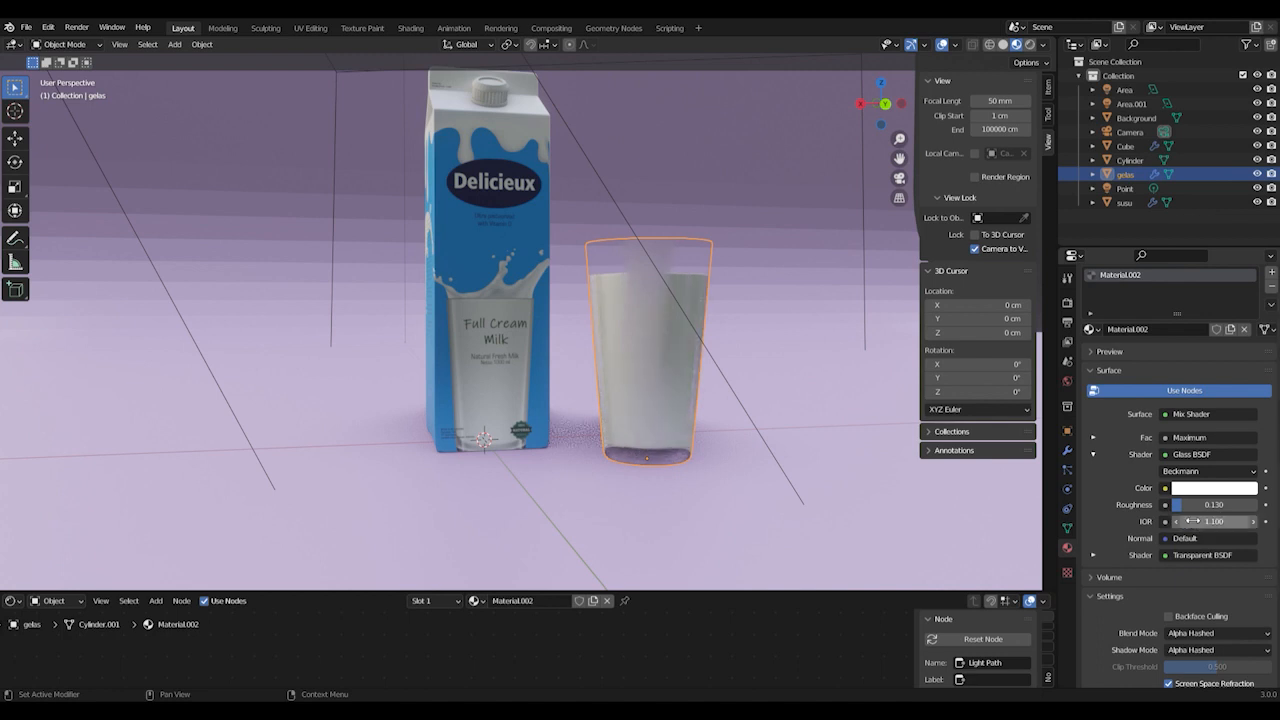
Try a higher roughness on the glass material's Glass BSDF shader and settle on 0.122
mouse_move(793, 408)
middle_mouse_down()
mouse_move(768, 400)
mouse_move(783, 423)
middle_mouse_up()
scroll(697, 378, "up", 2)
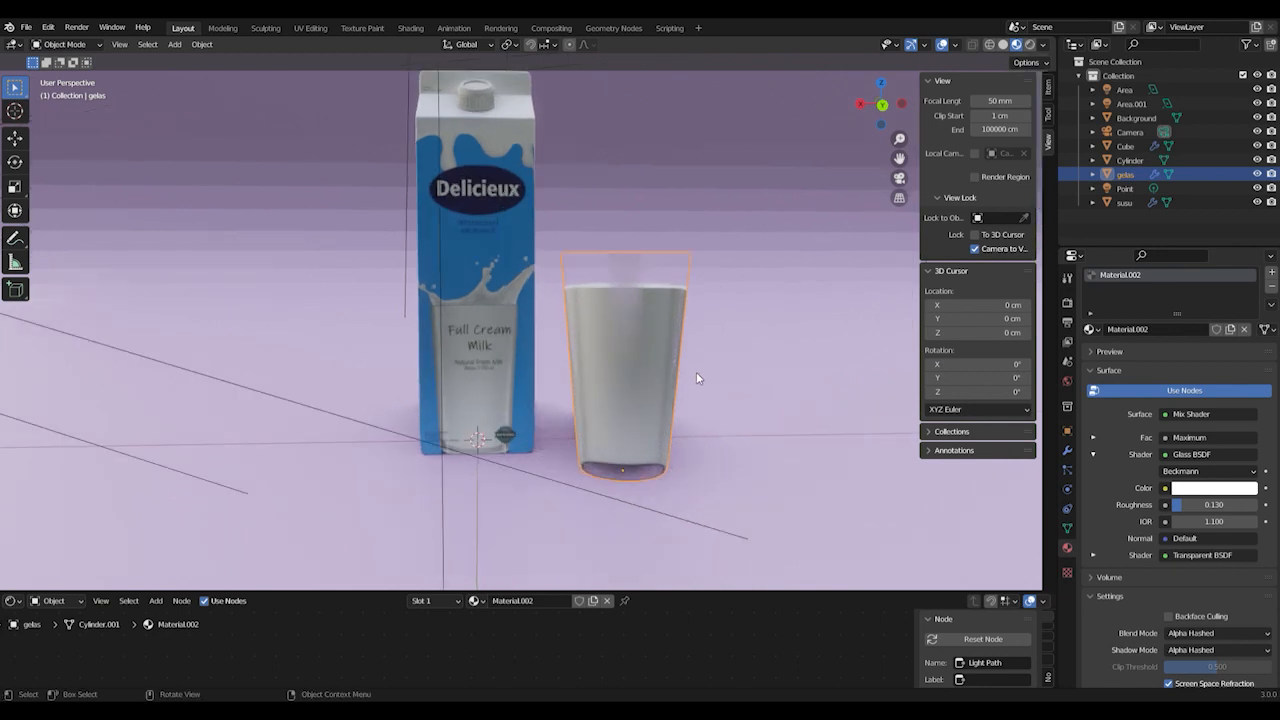
scroll(698, 374, "up", 2)
scroll(698, 374, "down", 1)
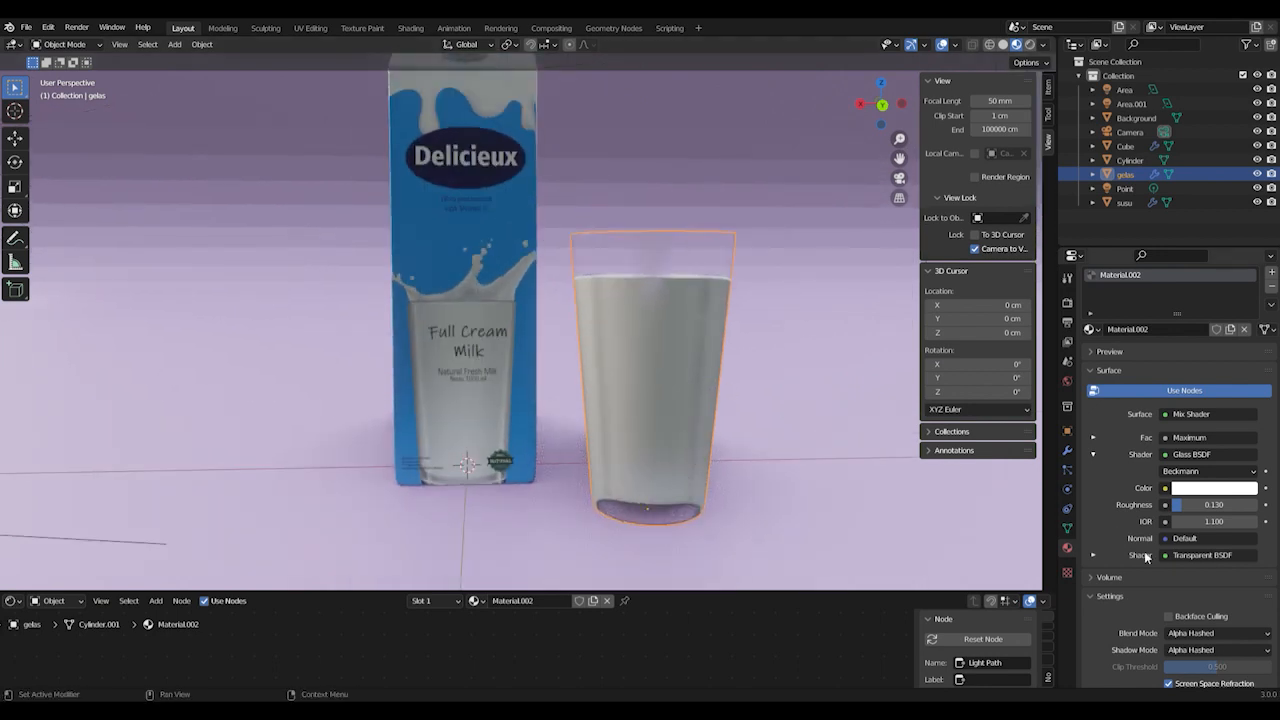
left_click_drag(1214, 504, 1257, 504)
middle_click_drag(769, 353, 770, 377)
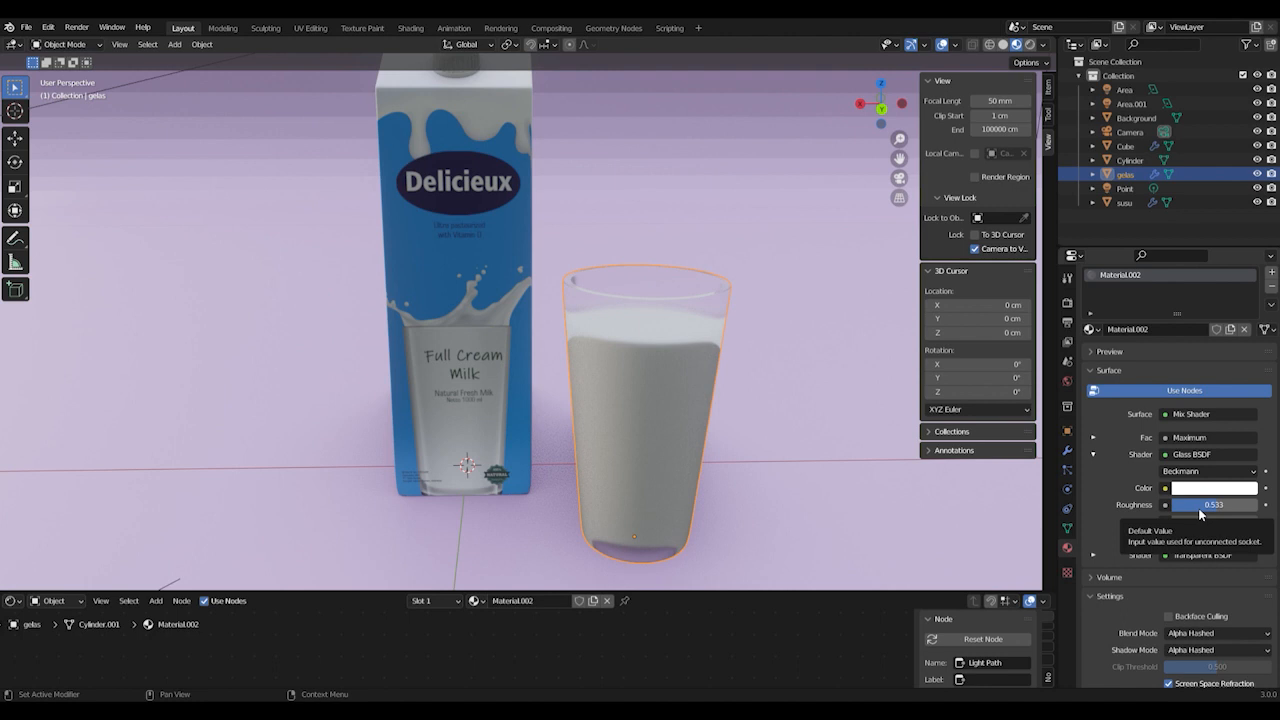
left_click_drag(1201, 513, 1165, 513)
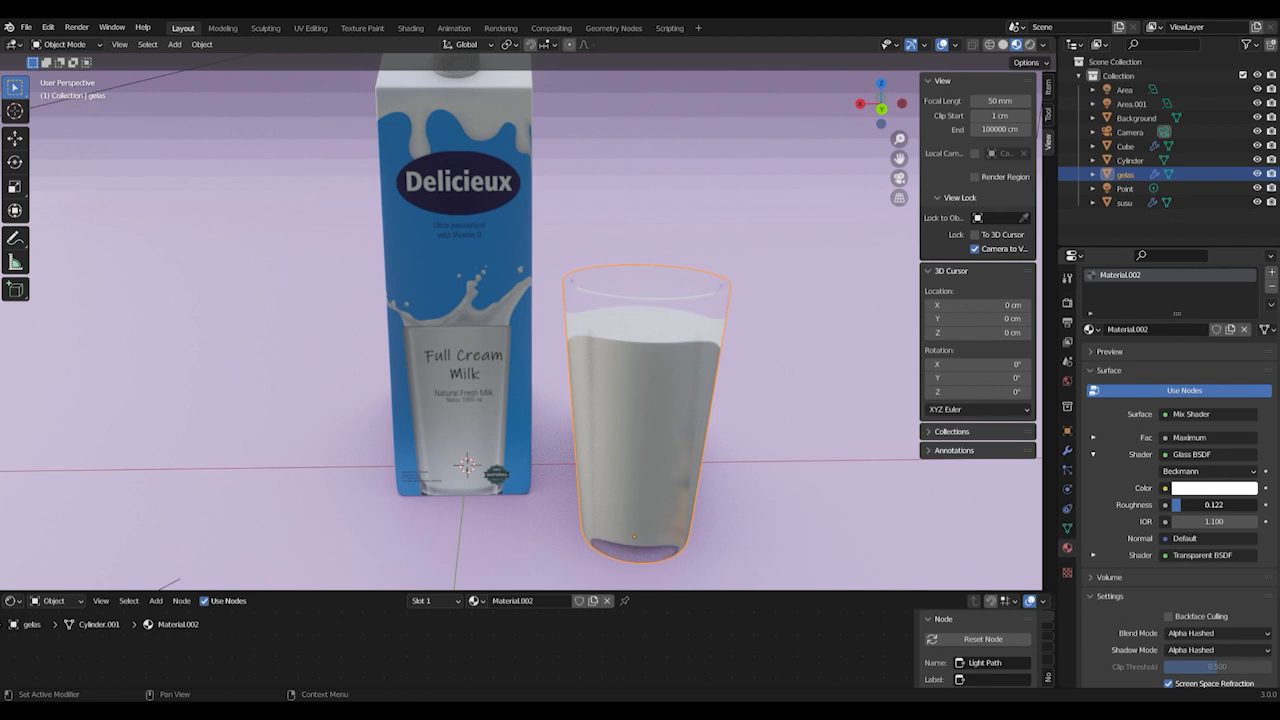
left_click_drag(1165, 504, 1165, 504)
middle_click_drag(844, 413, 757, 386)
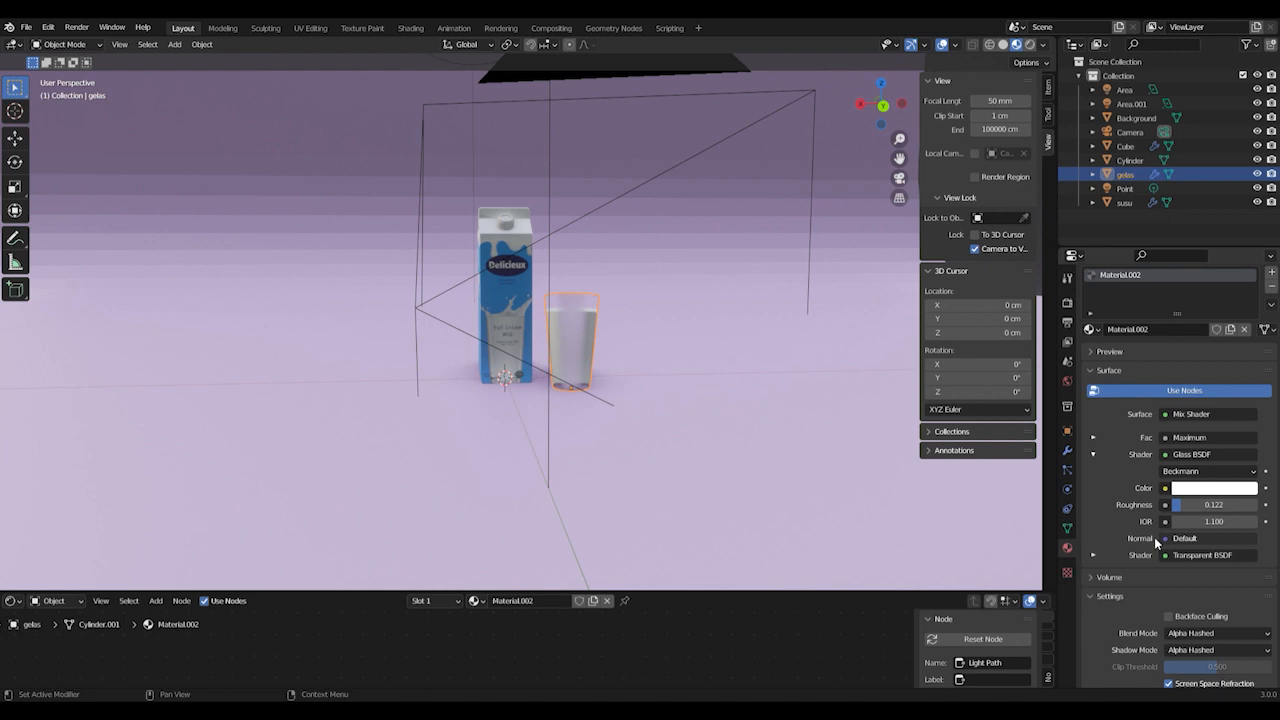
Review the glass material's Fac and Transparent BSDF inputs and inspect the glass of milk beside the carton up close
left_click(1093, 454)
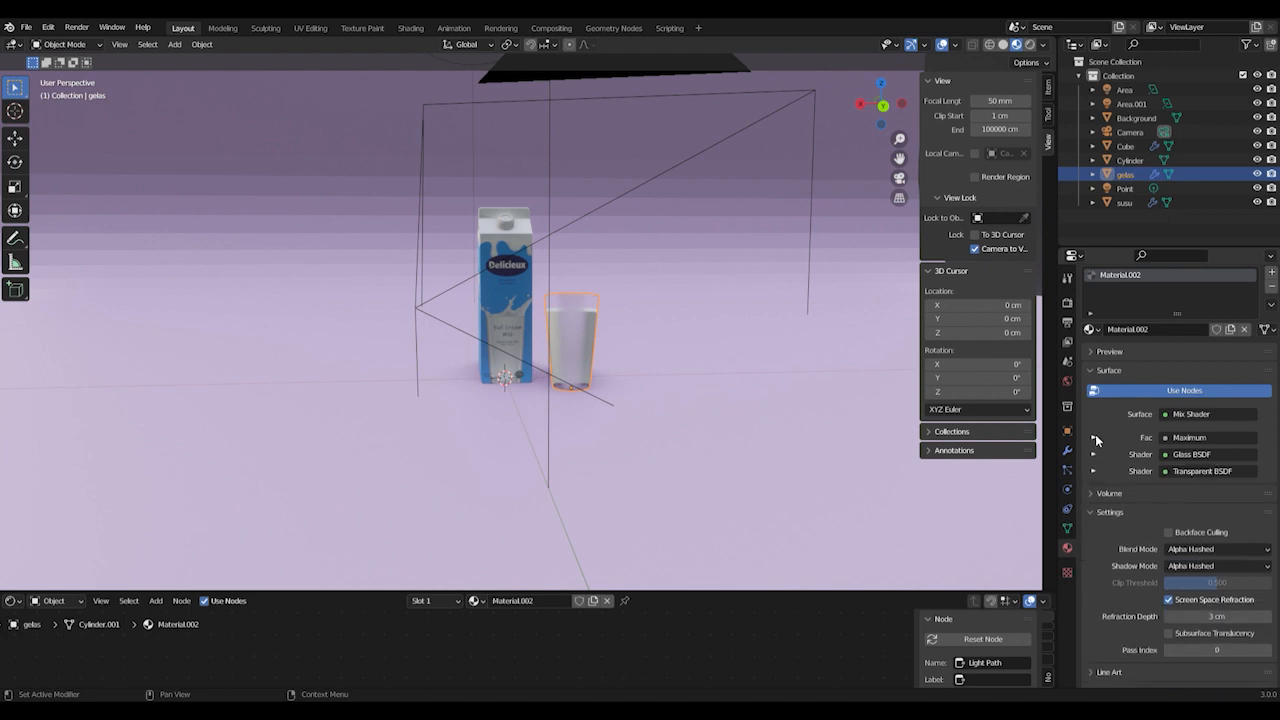
left_click(1093, 438)
left_click(1093, 438)
left_click(1093, 471)
left_click(1093, 471)
scroll(1138, 590, "down", 1)
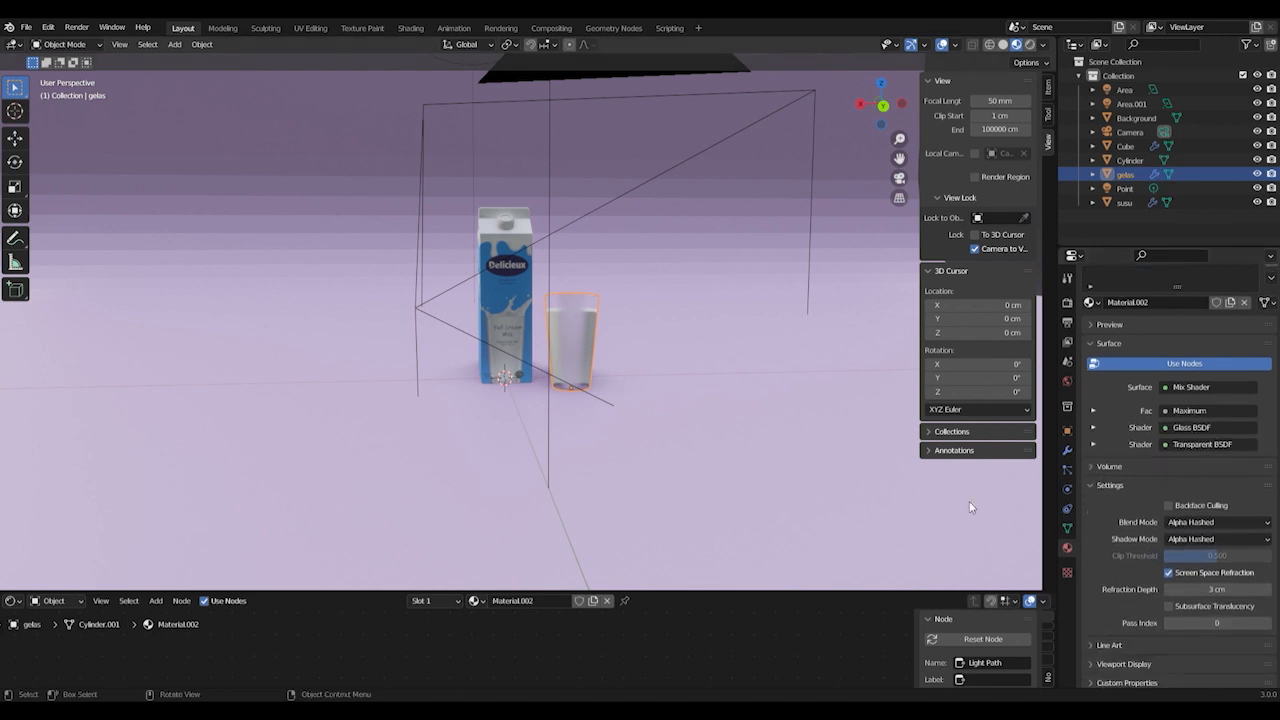
scroll(683, 412, "up", 4)
middle_click_drag(684, 404, 697, 406)
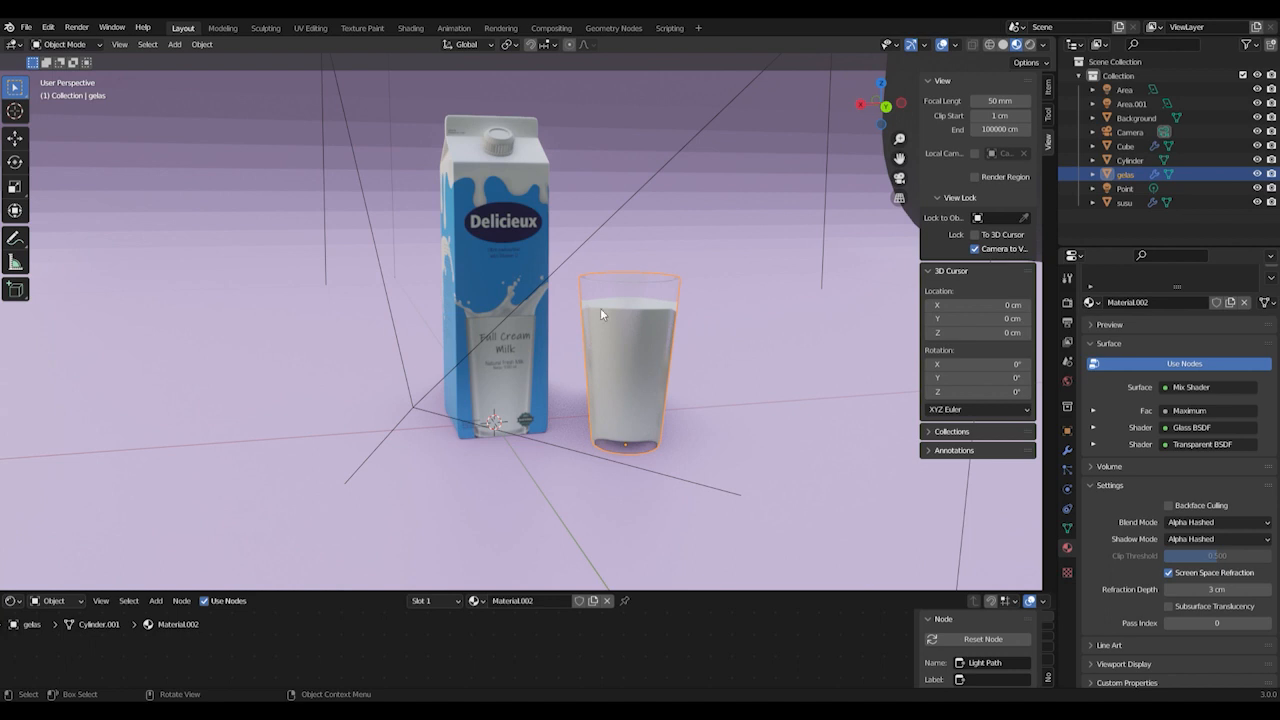
middle_click_drag(682, 308, 651, 336)
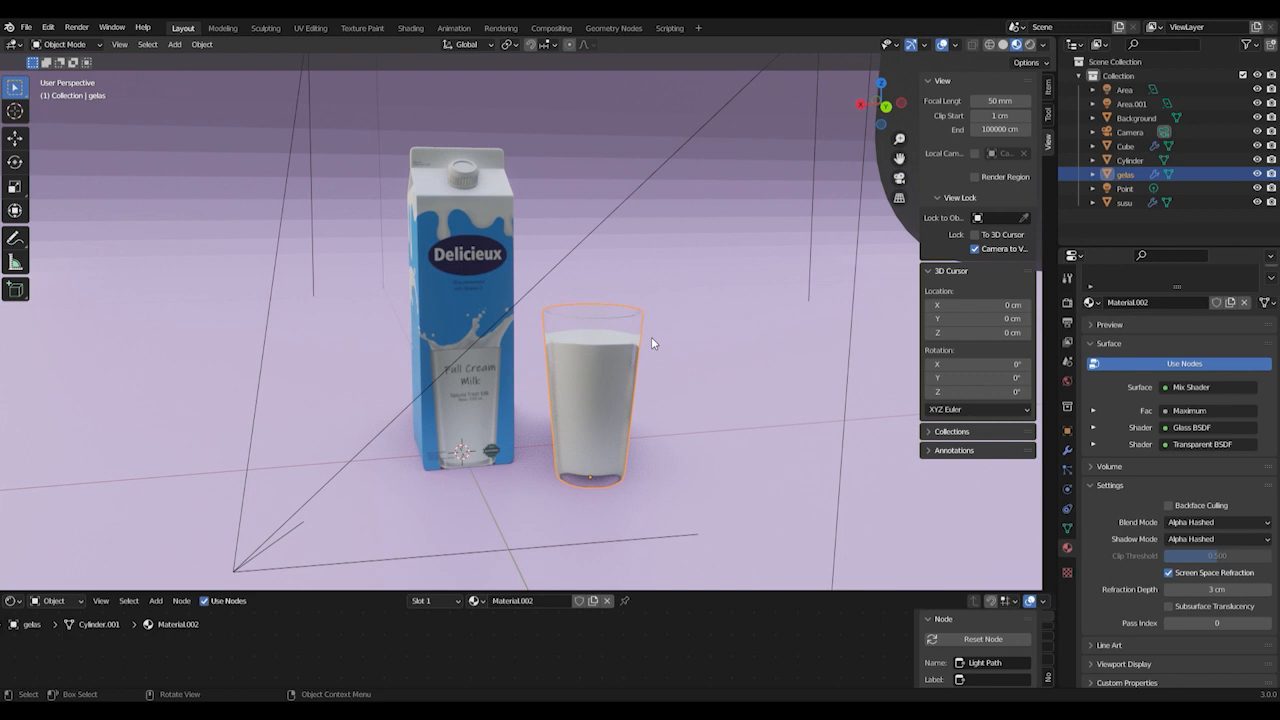